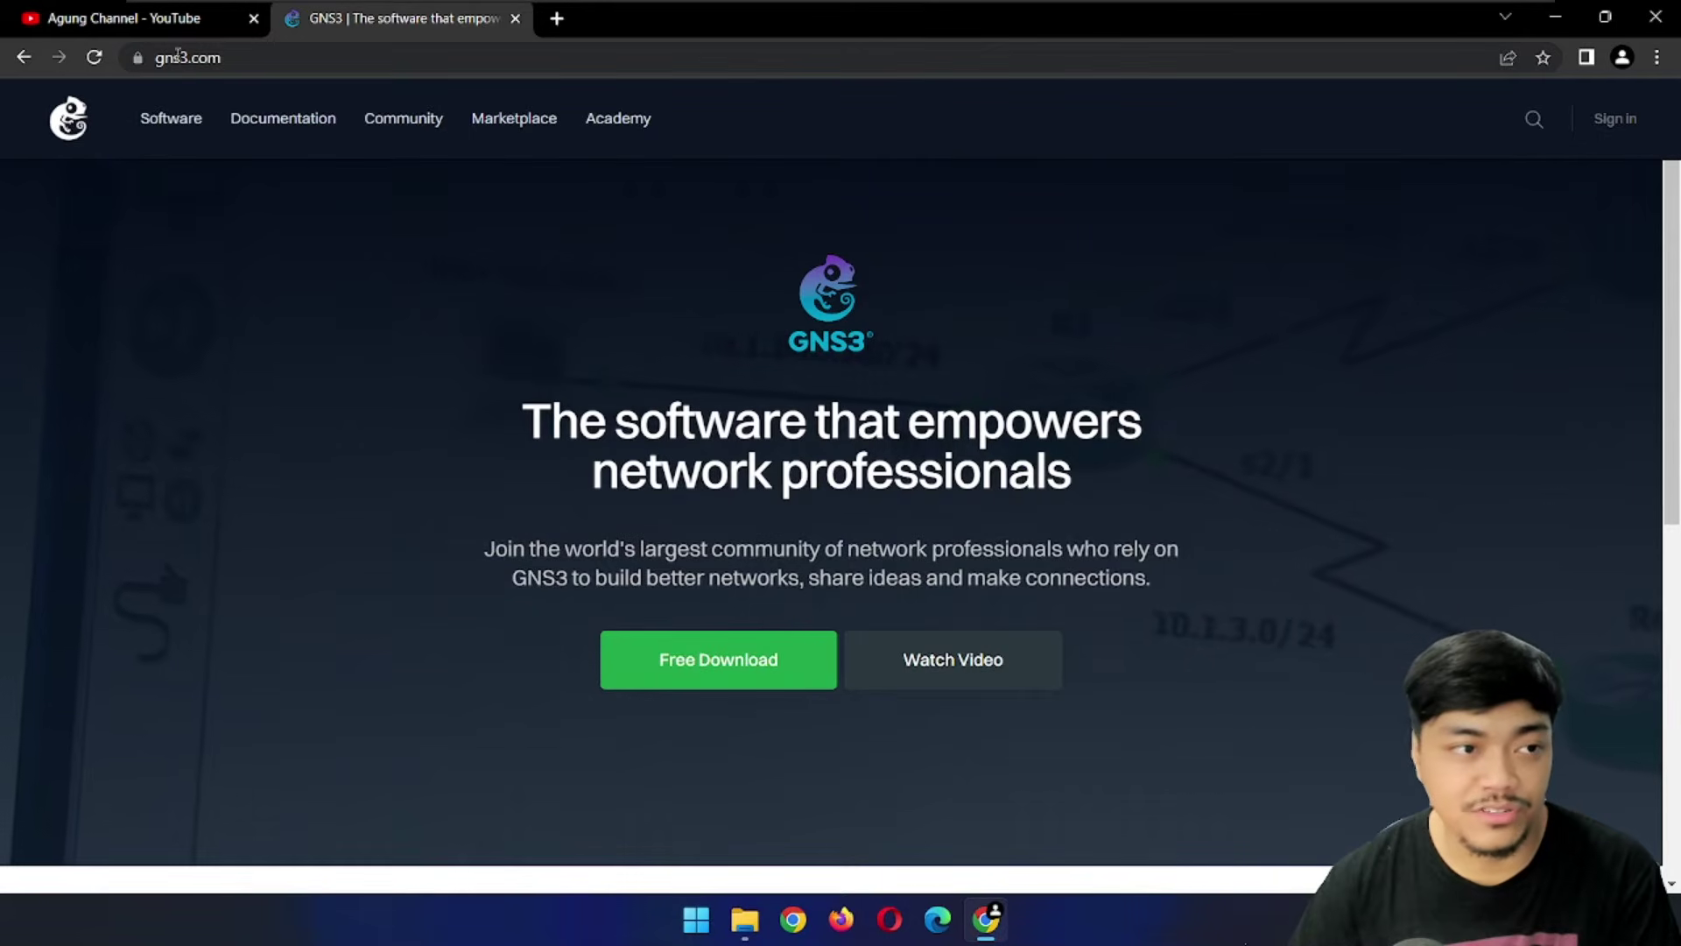
Sign in on the GNS3 download page and download the GNS3 2.2.37 Windows installer
{"action": "left_click", "coordinate": [262, 57]}
{"action": "left_click", "coordinate": [300, 68]}
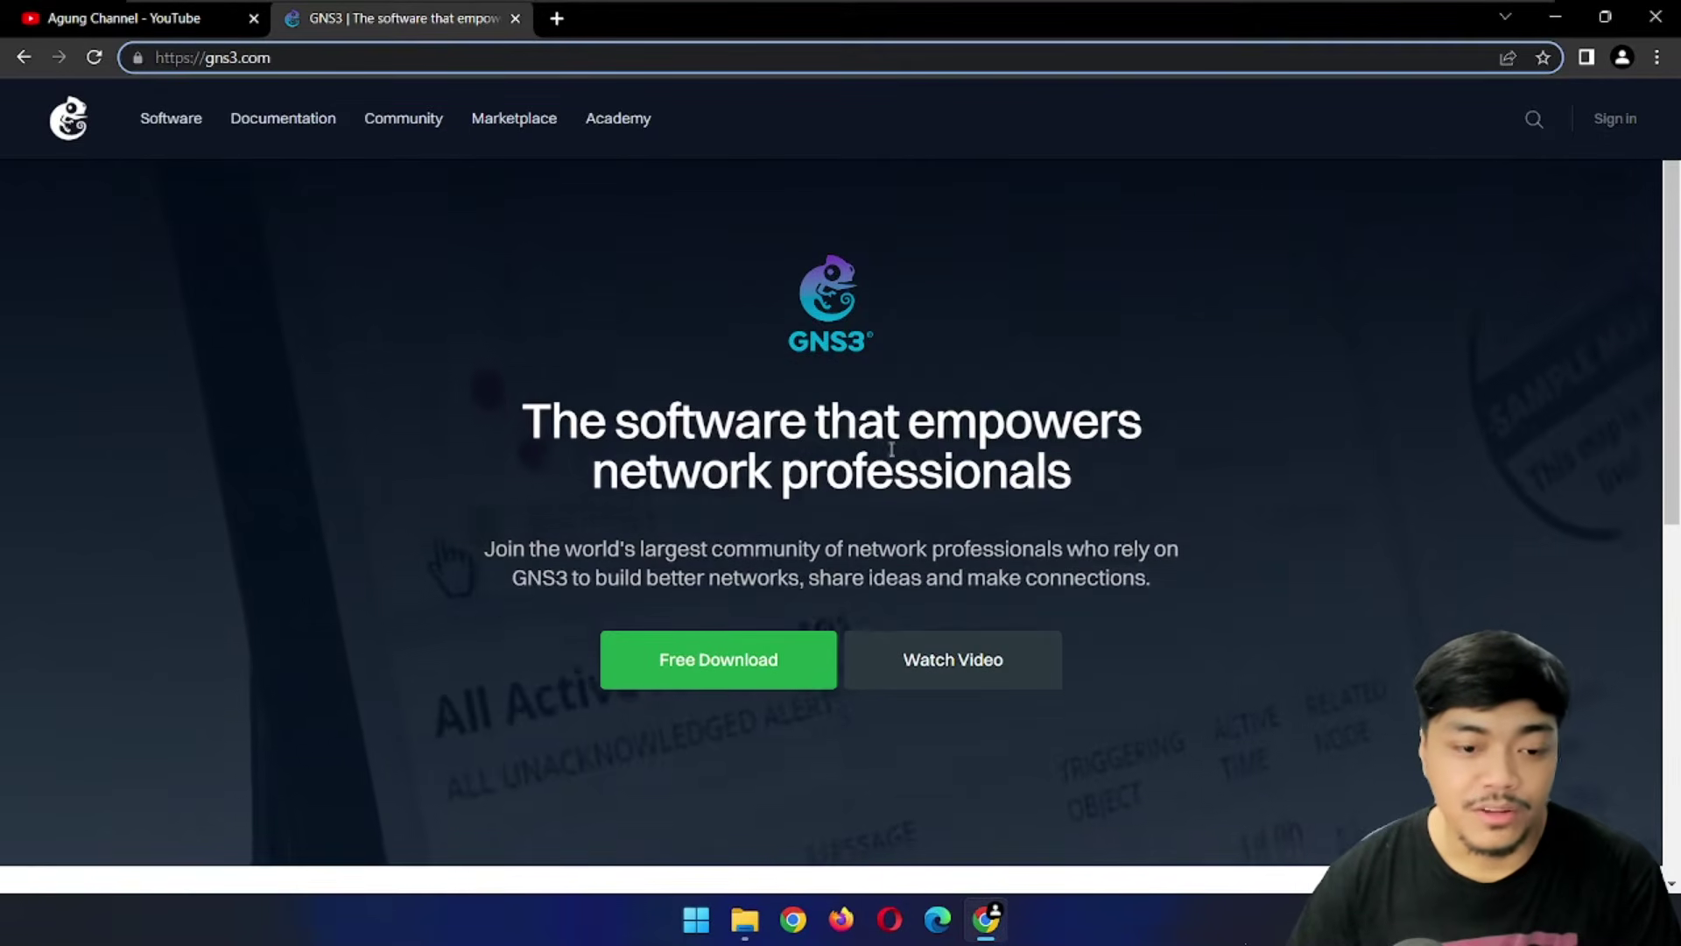
{"action": "left_click", "coordinate": [731, 679]}
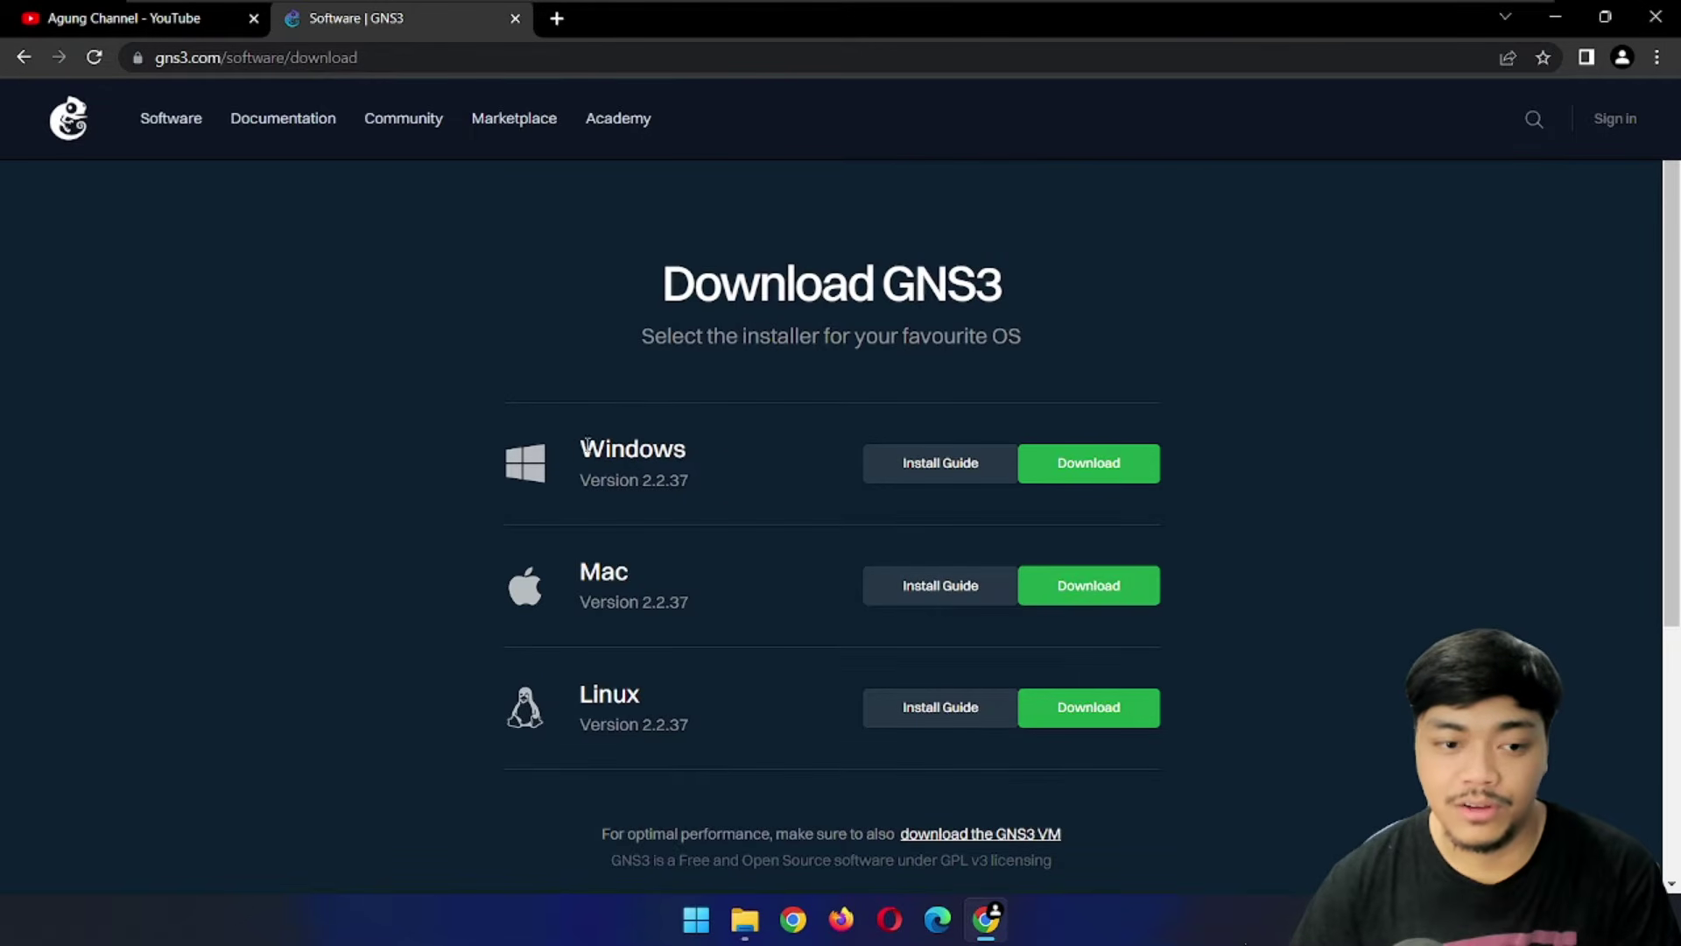
{"action": "left_click", "coordinate": [1127, 473]}
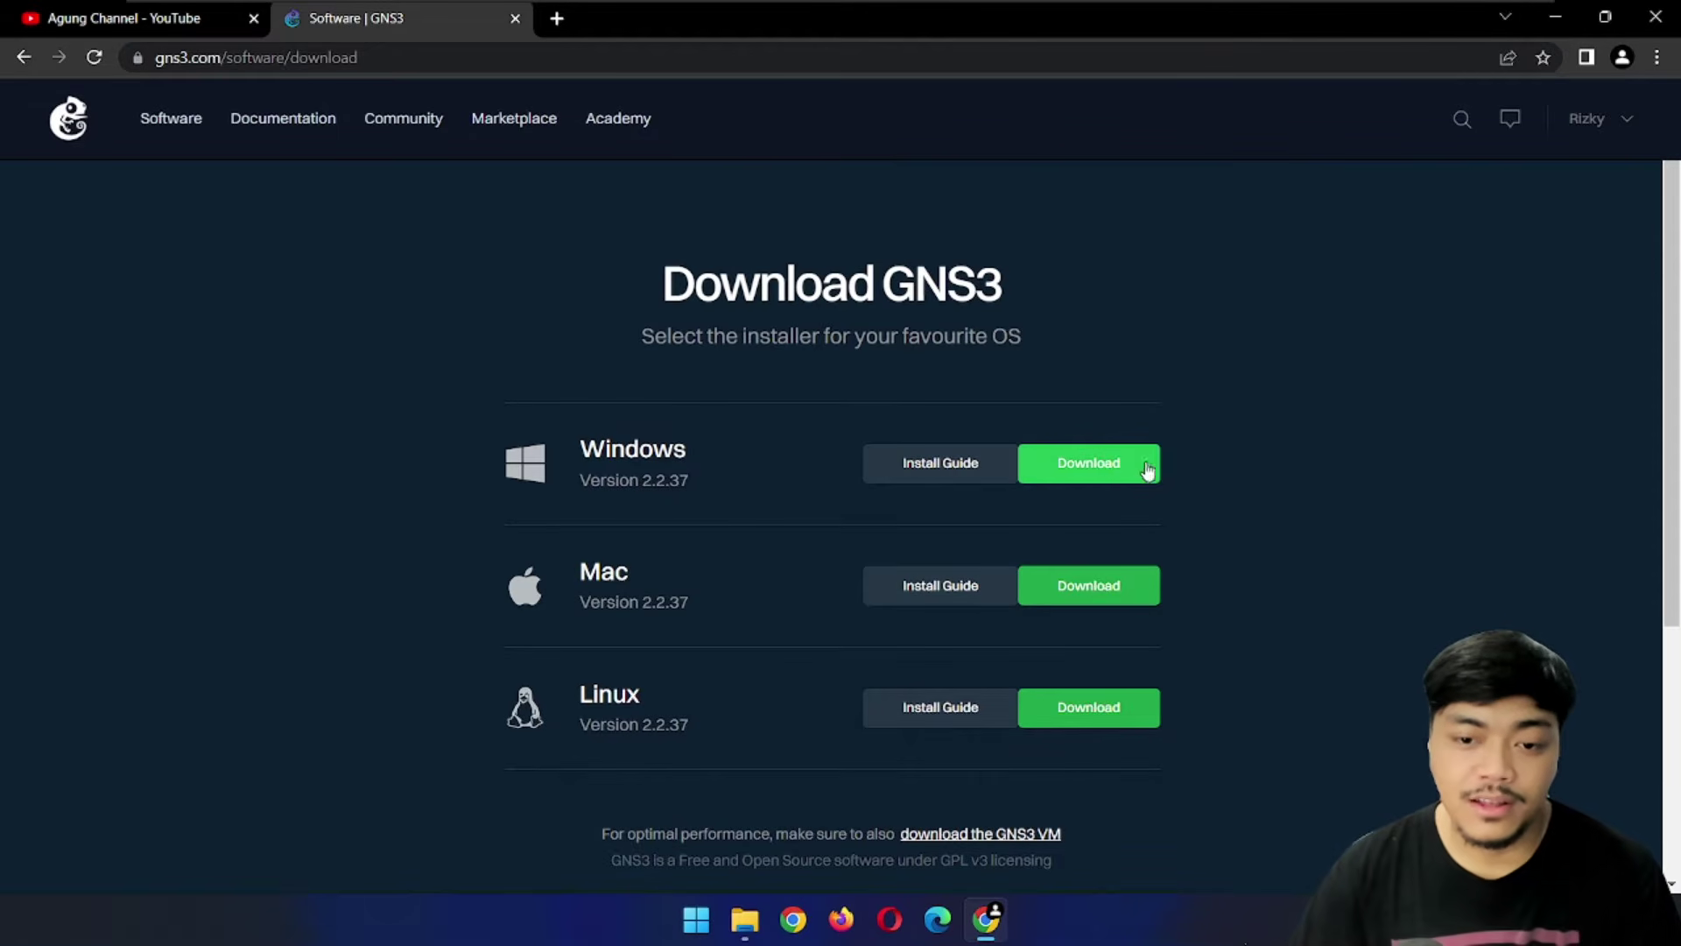
{"action": "left_click", "coordinate": [1098, 471]}
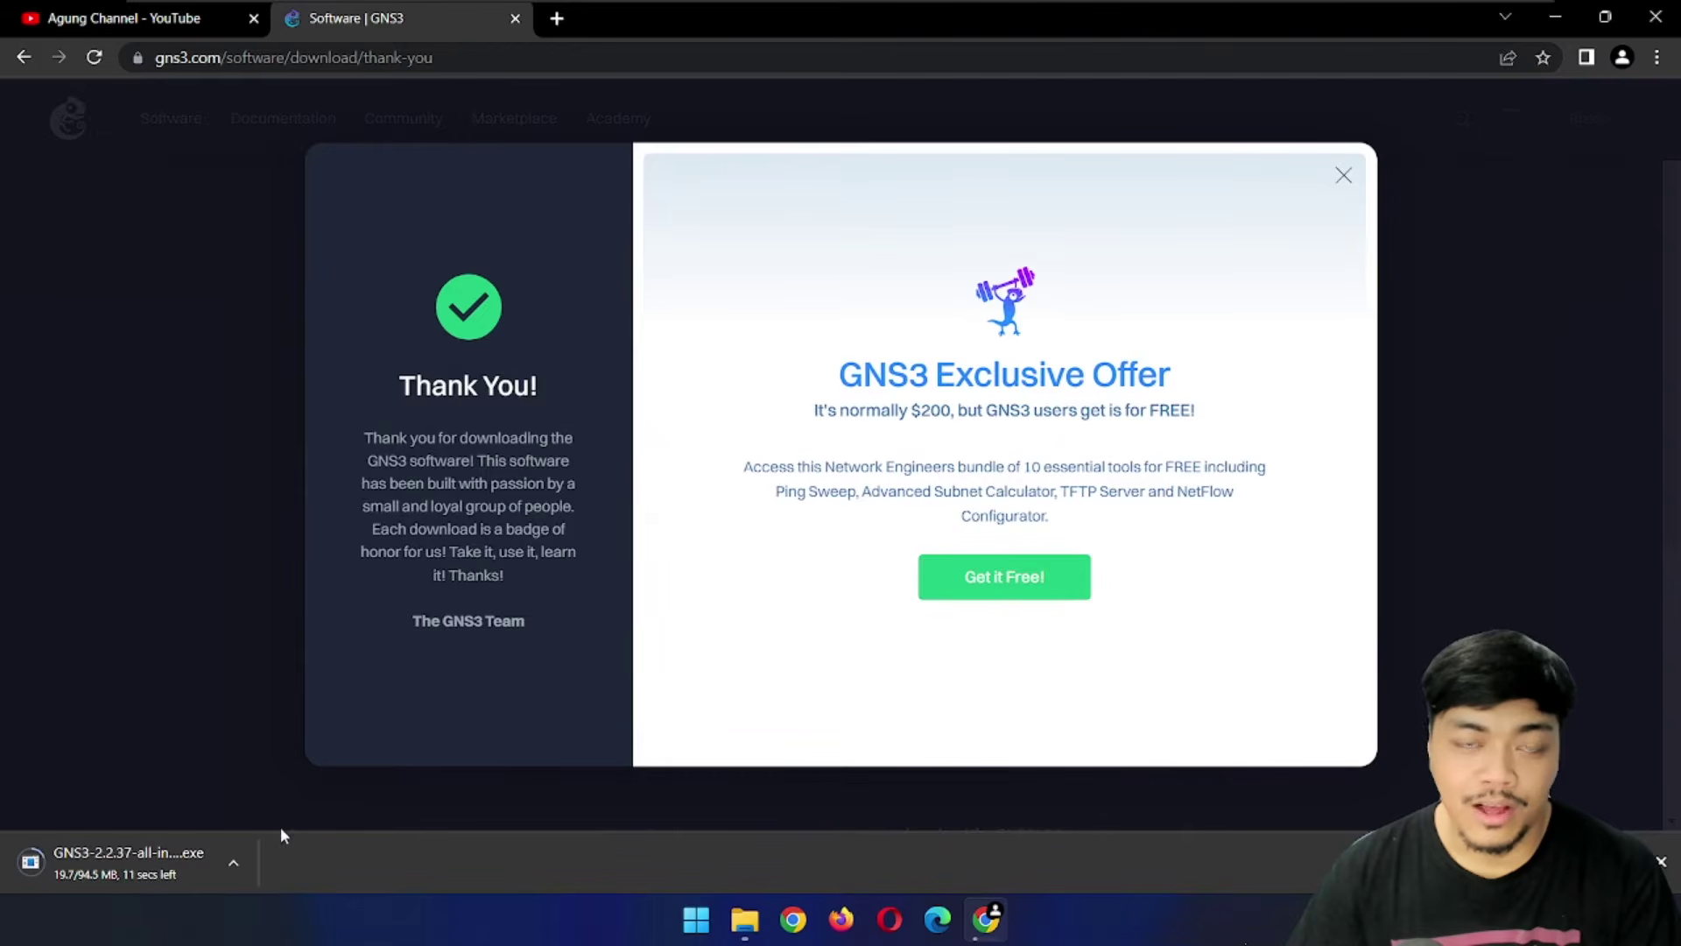
{"action": "left_click", "coordinate": [1342, 177]}
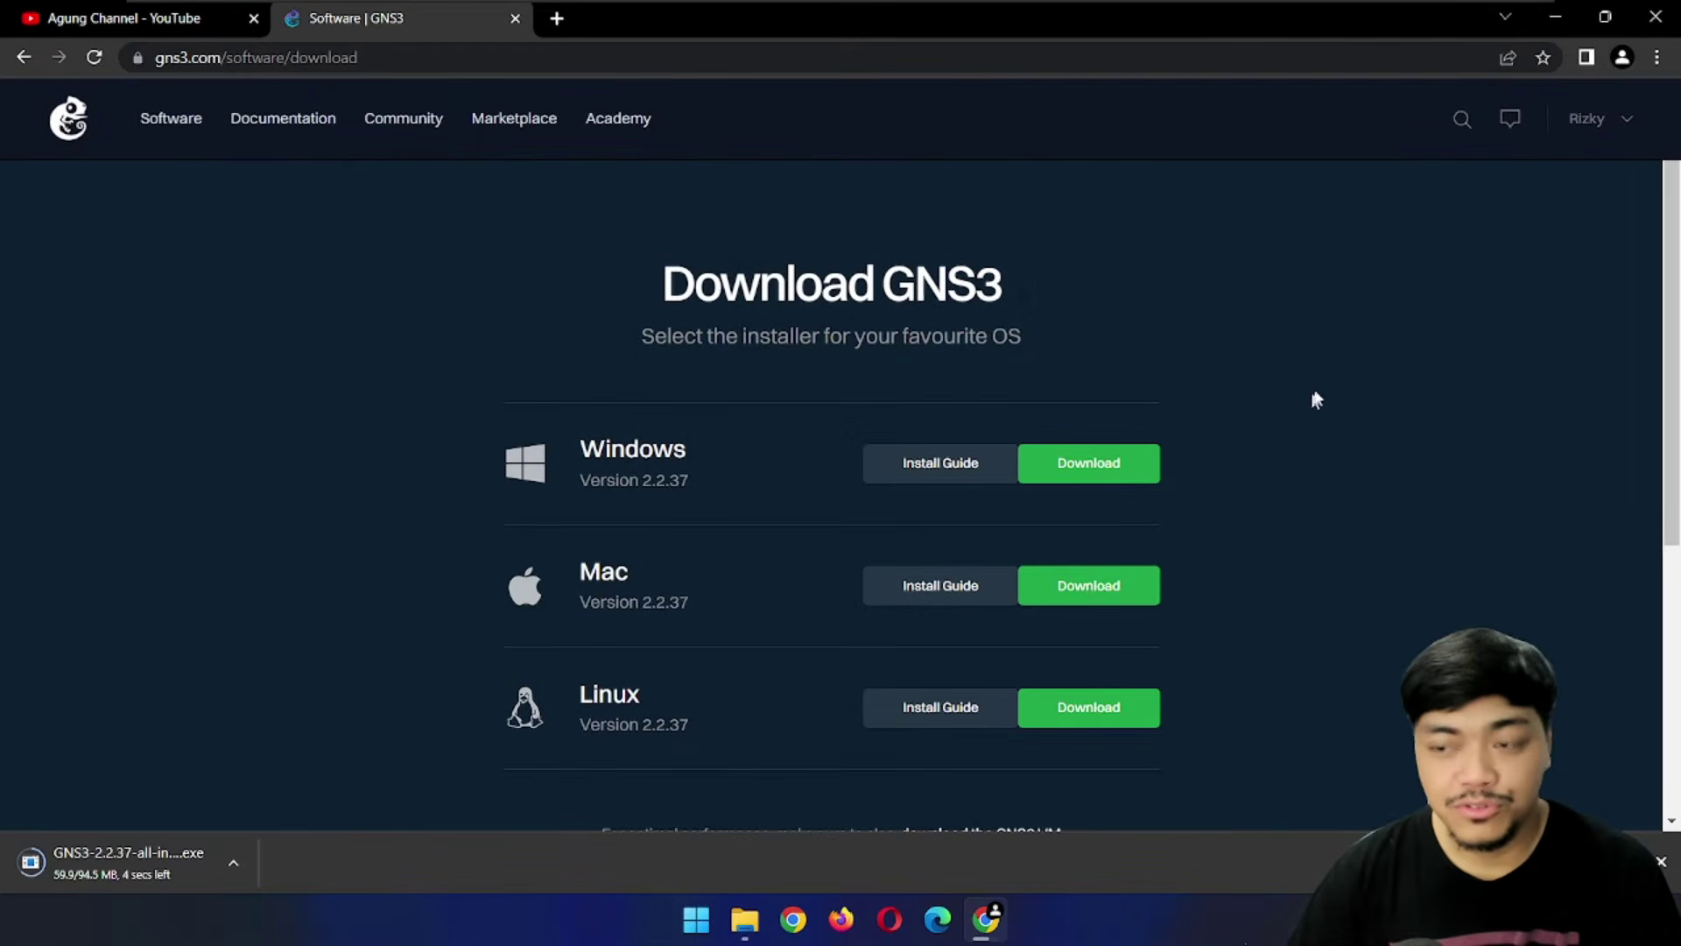
{"action": "scroll", "coordinate": [1304, 416], "scroll_direction": "down", "scroll_amount": 1}
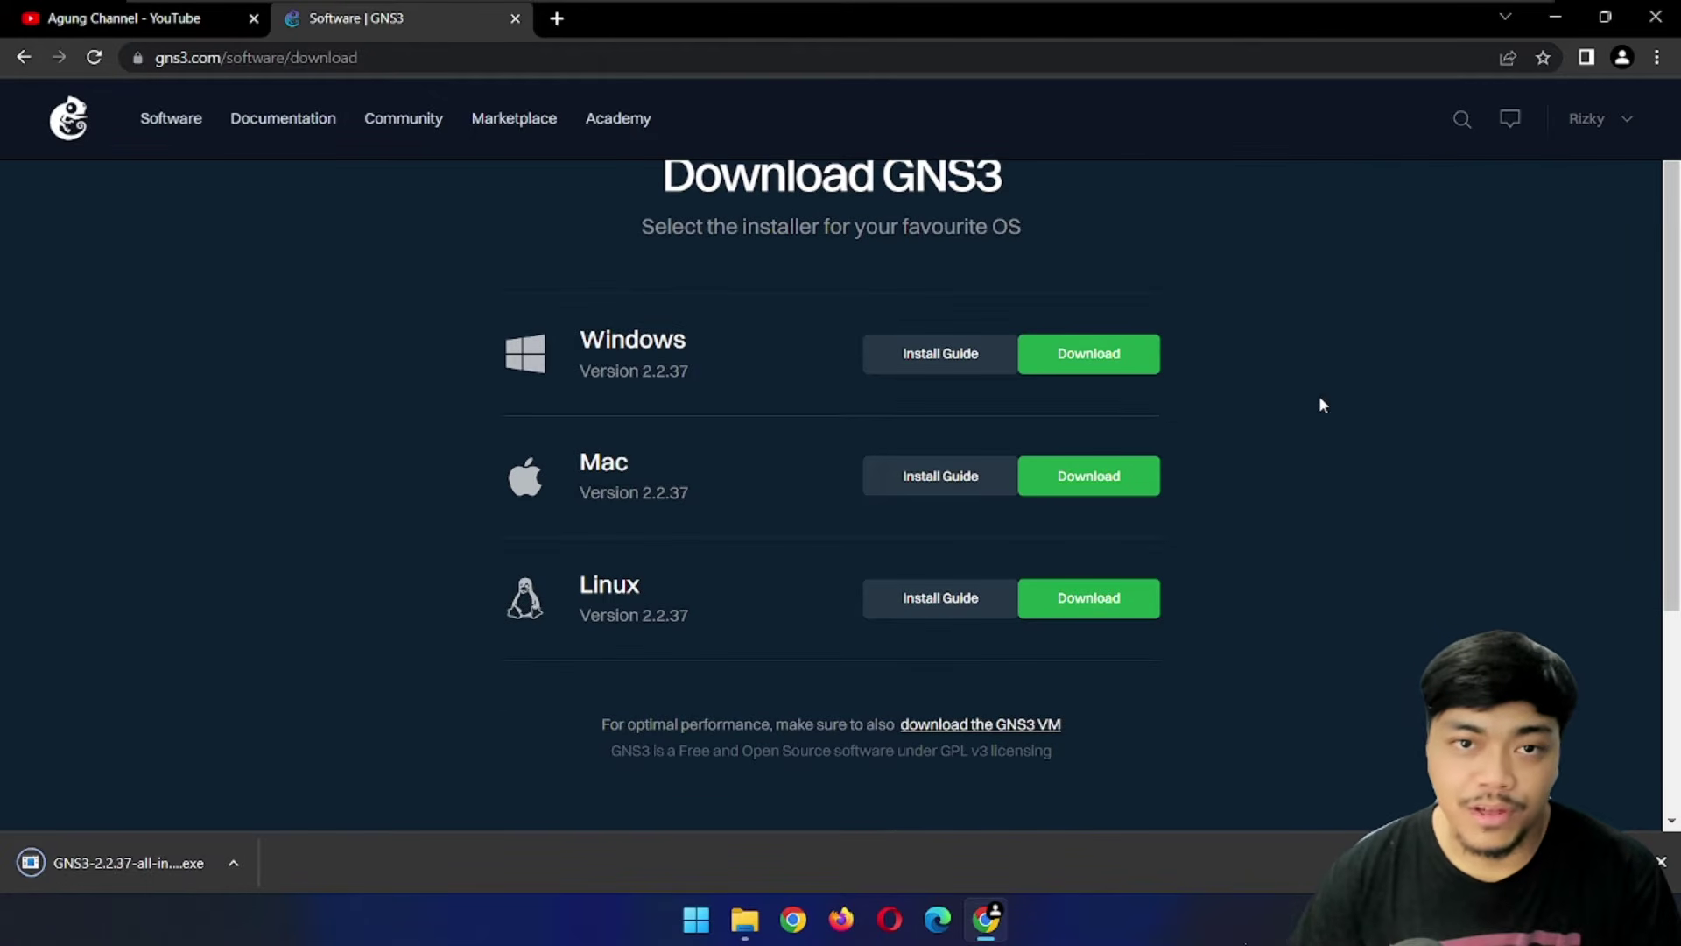
Download the GNS3 VM for VirtualBox and run the GNS3-2.2.37-all-in-one-regular.exe installer
{"action": "left_click", "coordinate": [975, 730]}
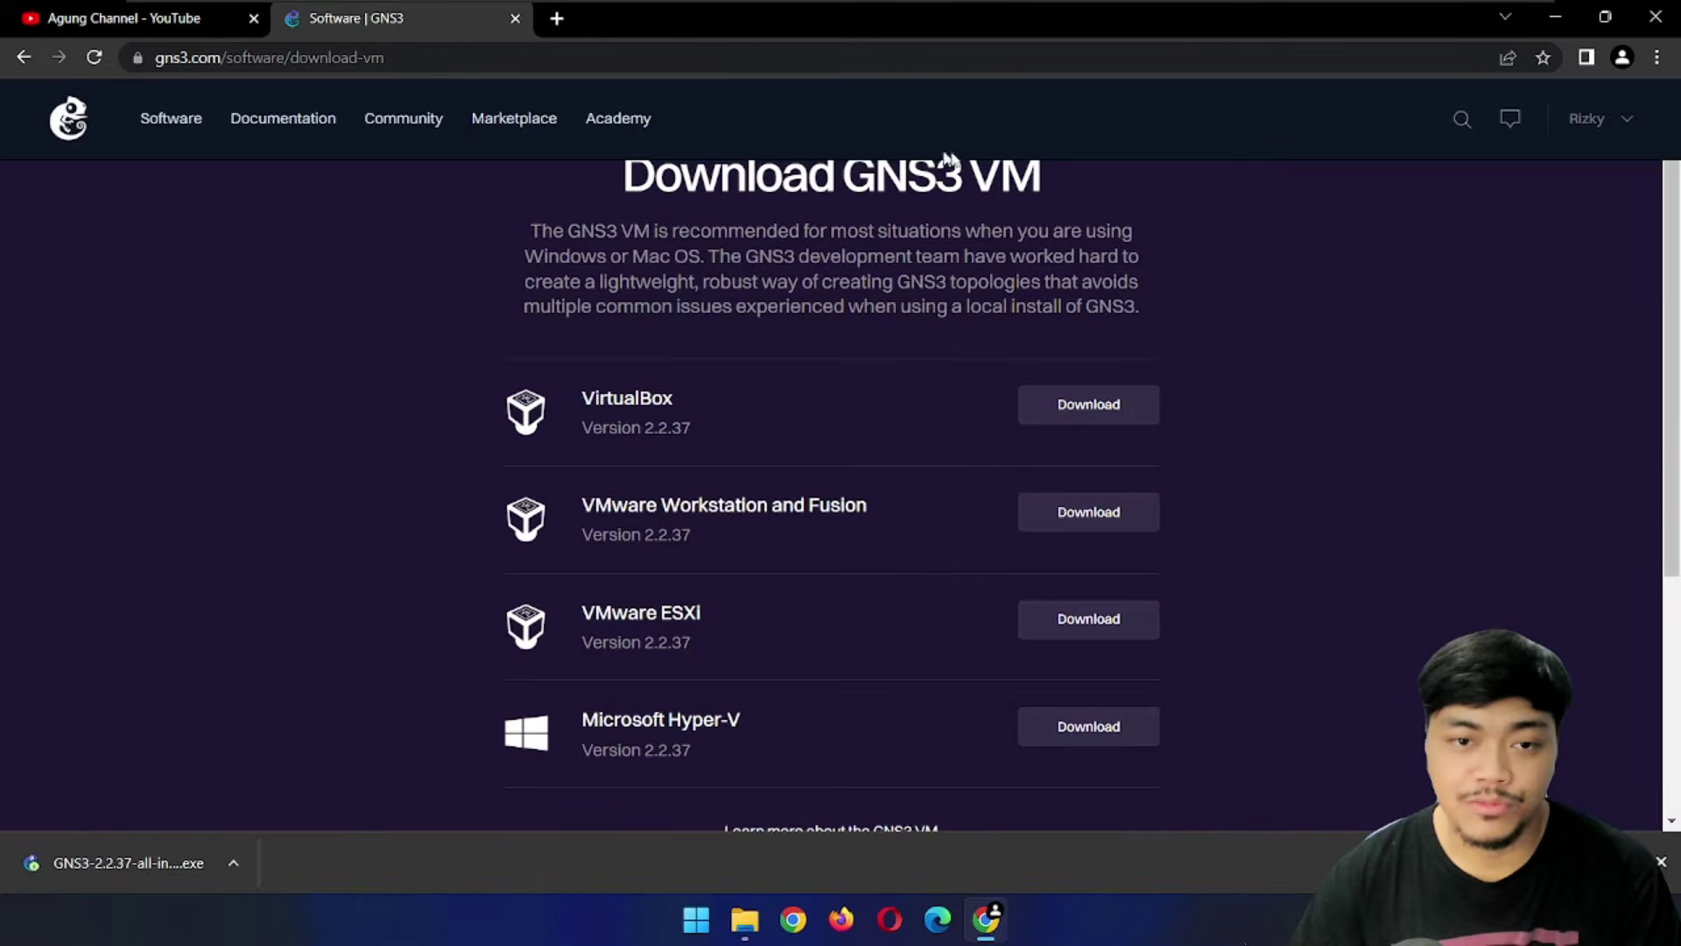
{"action": "double_click", "coordinate": [628, 400]}
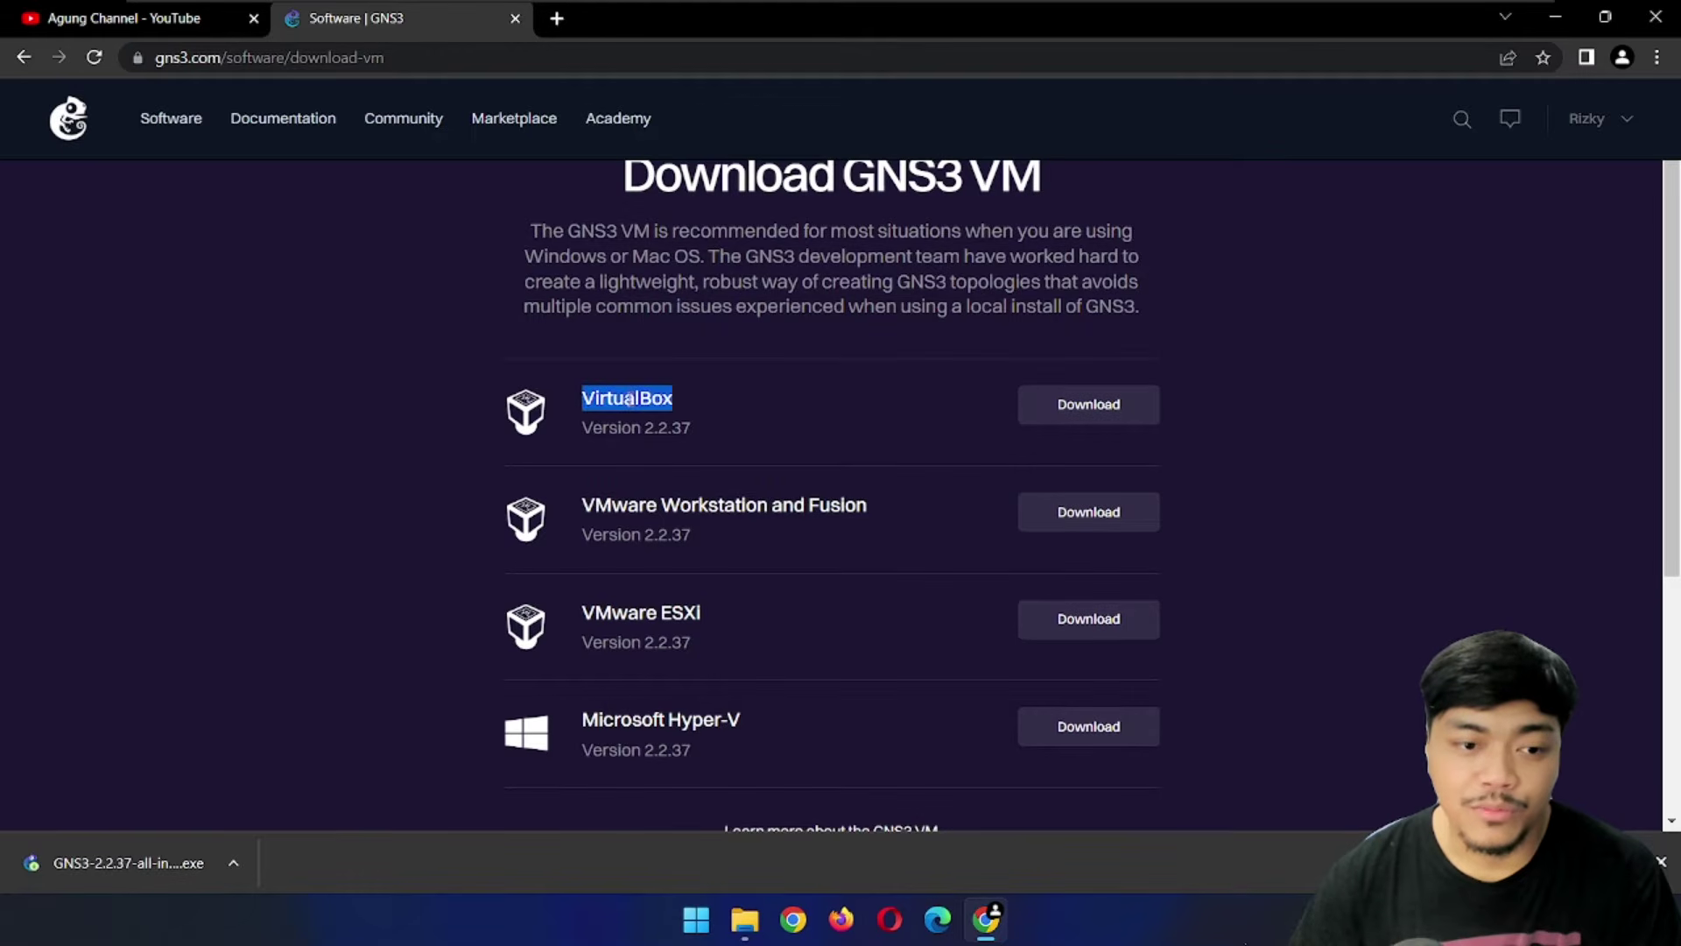
{"action": "left_click", "coordinate": [687, 404]}
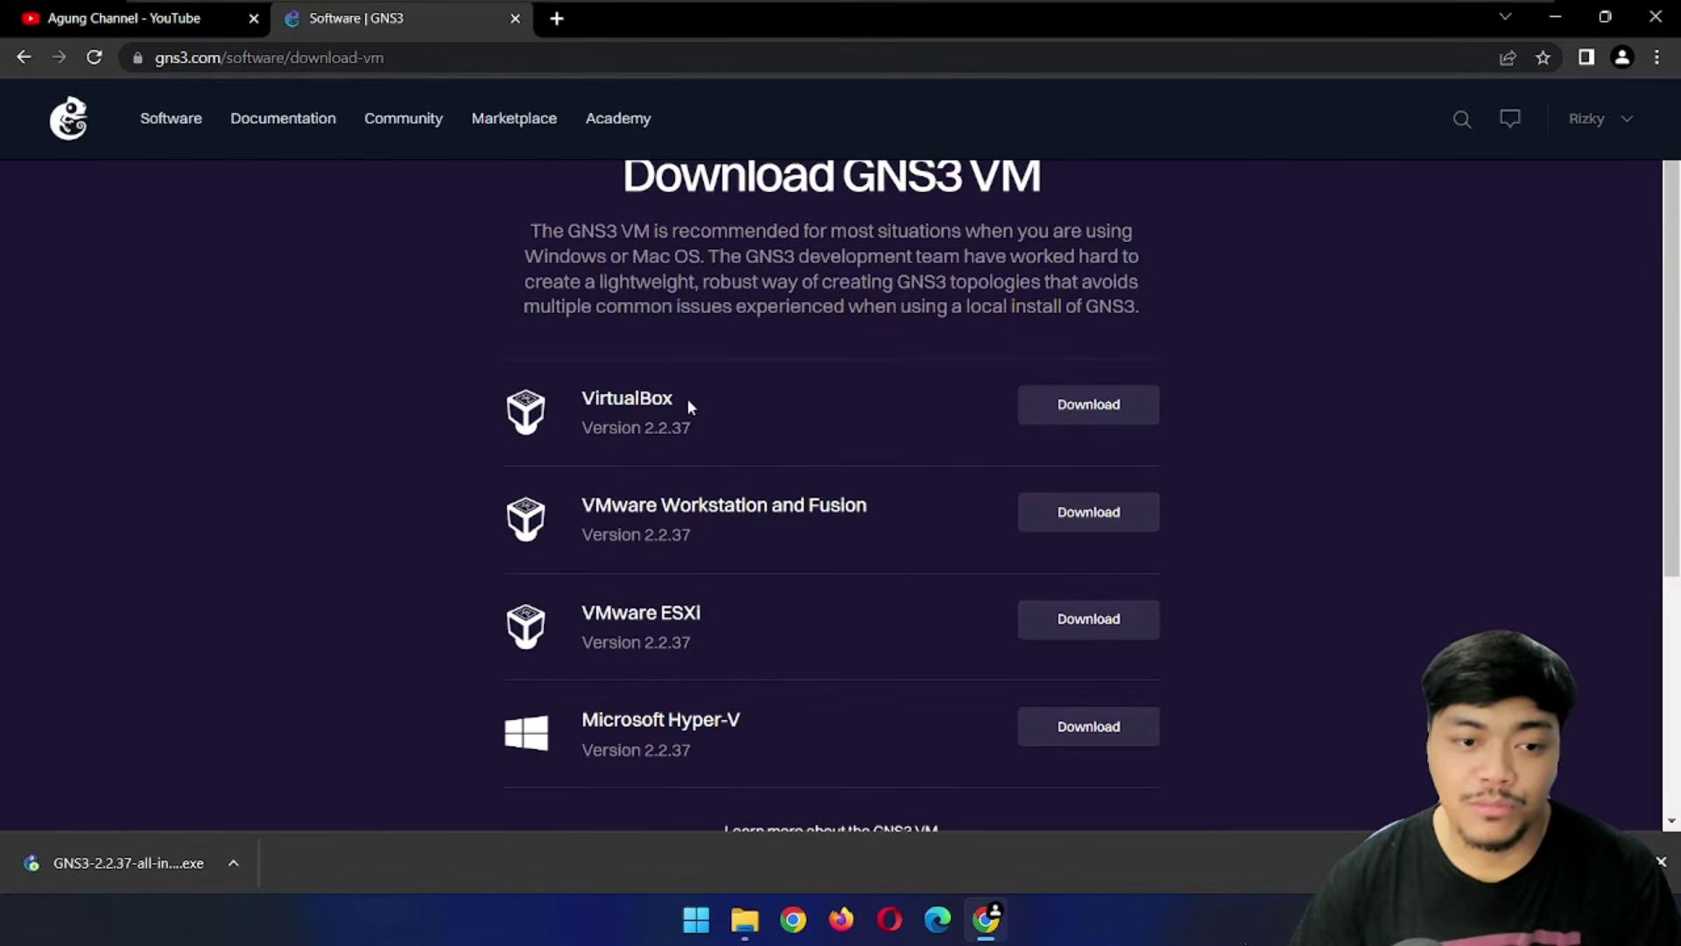
{"action": "left_click", "coordinate": [1091, 412]}
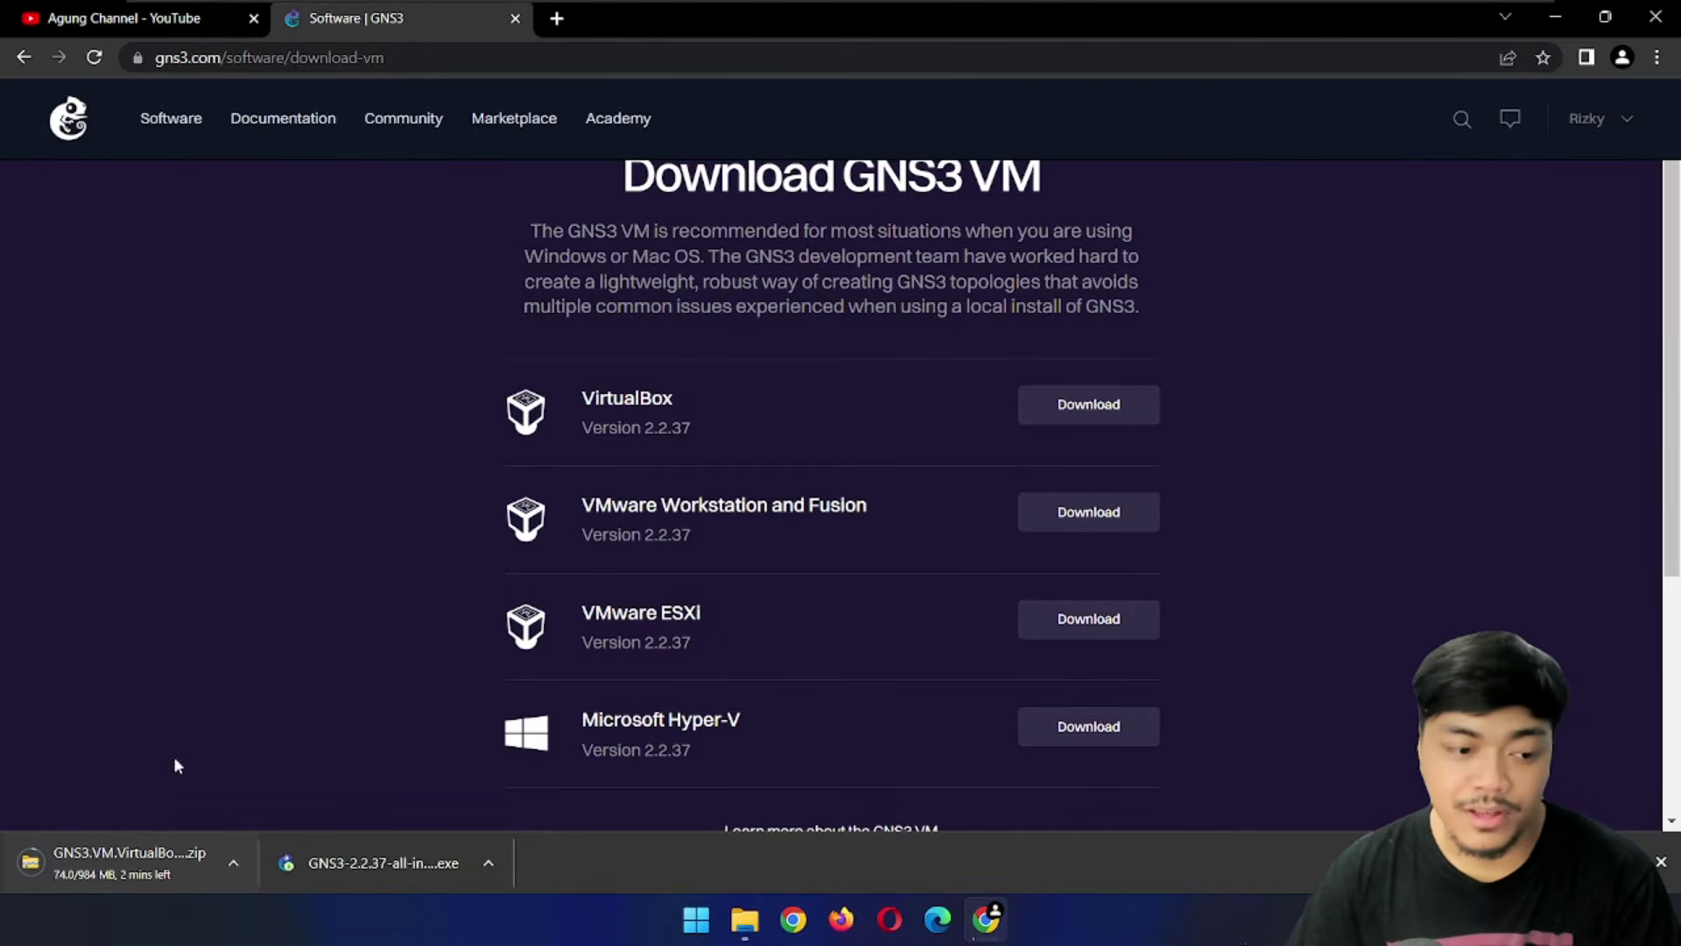
{"action": "left_click", "coordinate": [373, 864]}
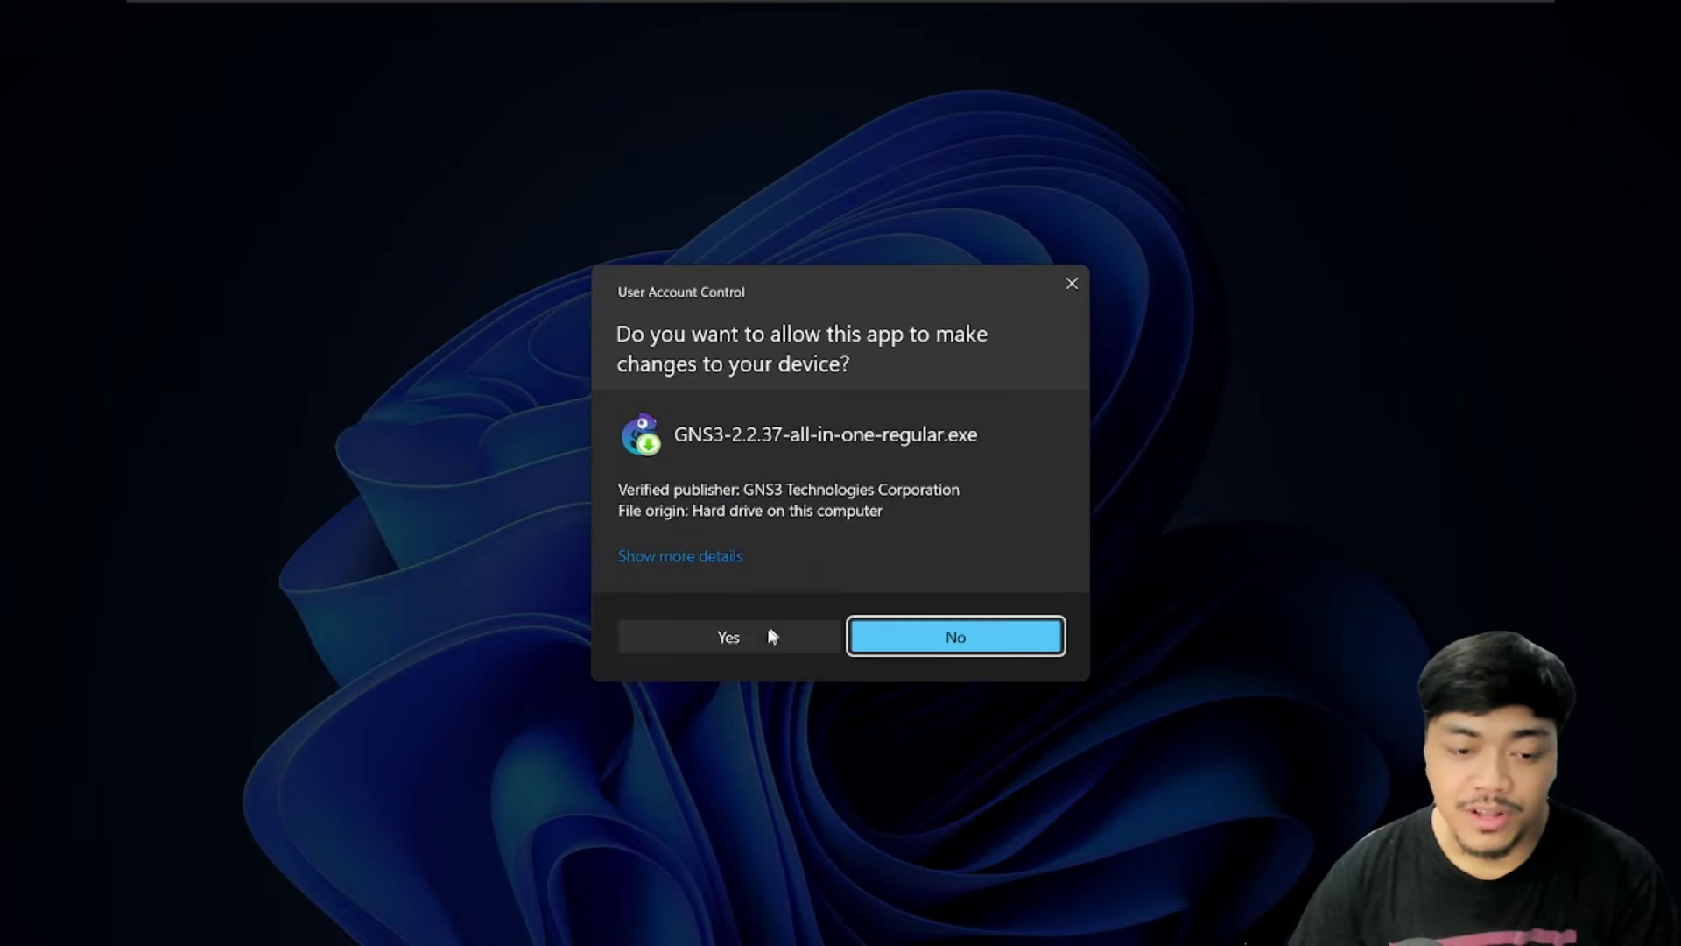
Approve the installer, accept the license, default components and C:\Program Files\GNS3 location
{"action": "left_click", "coordinate": [779, 627]}
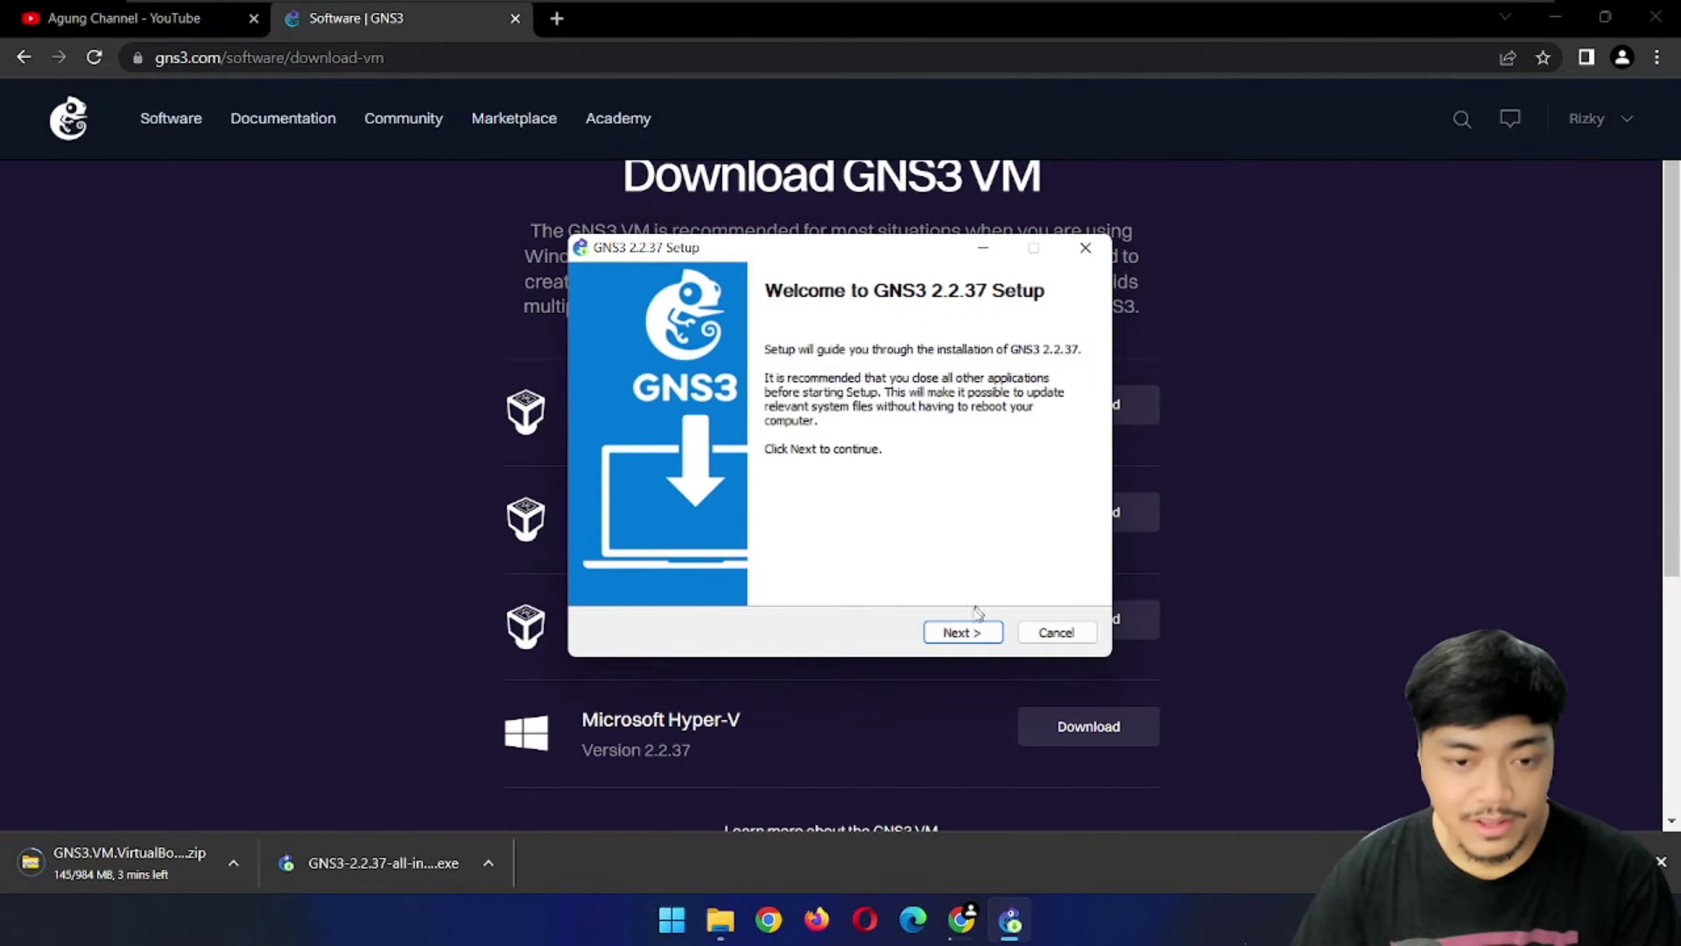
{"action": "left_click", "coordinate": [963, 632]}
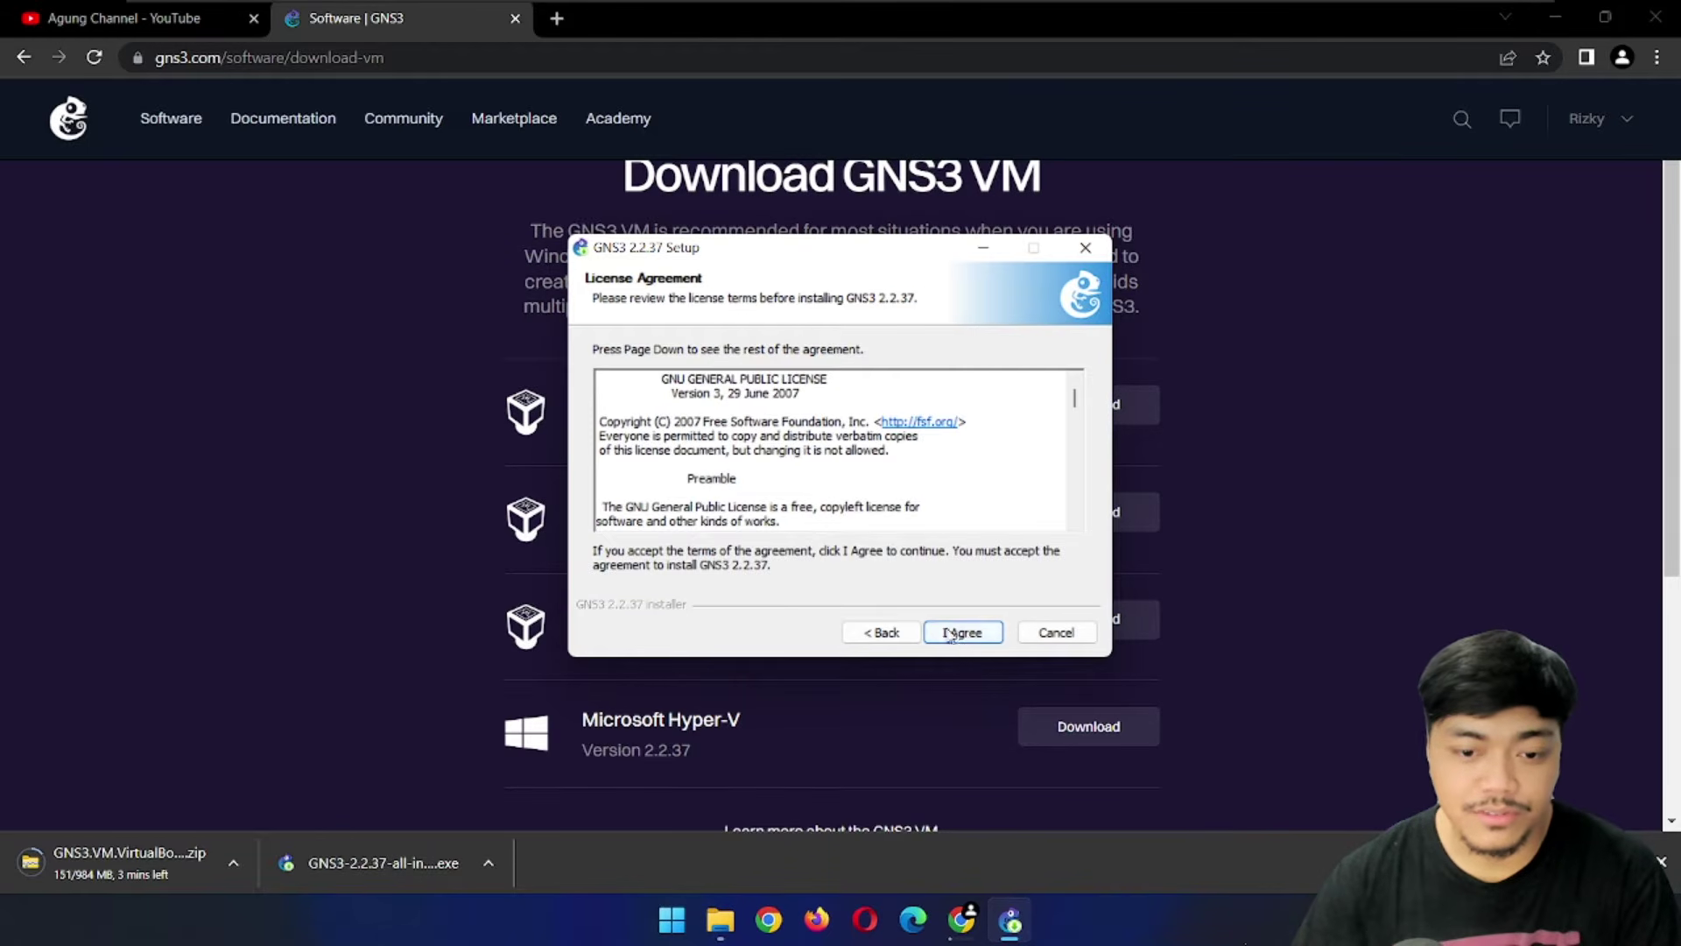
{"action": "left_click", "coordinate": [976, 633]}
{"action": "left_click", "coordinate": [978, 632]}
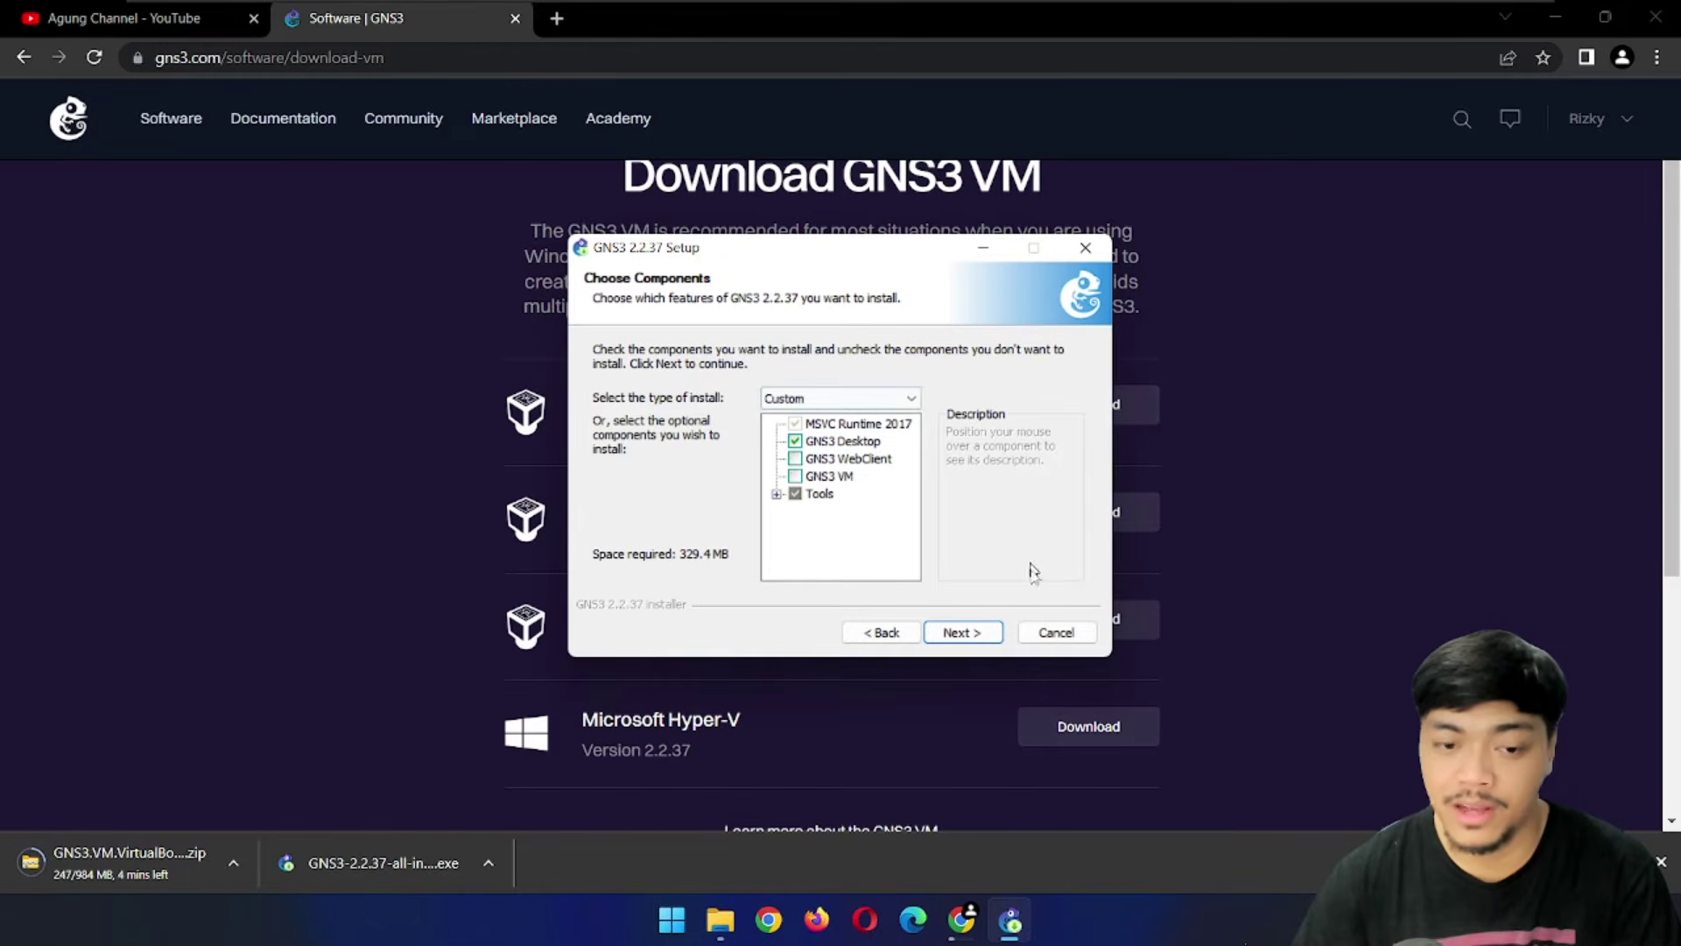
{"action": "left_click", "coordinate": [962, 632]}
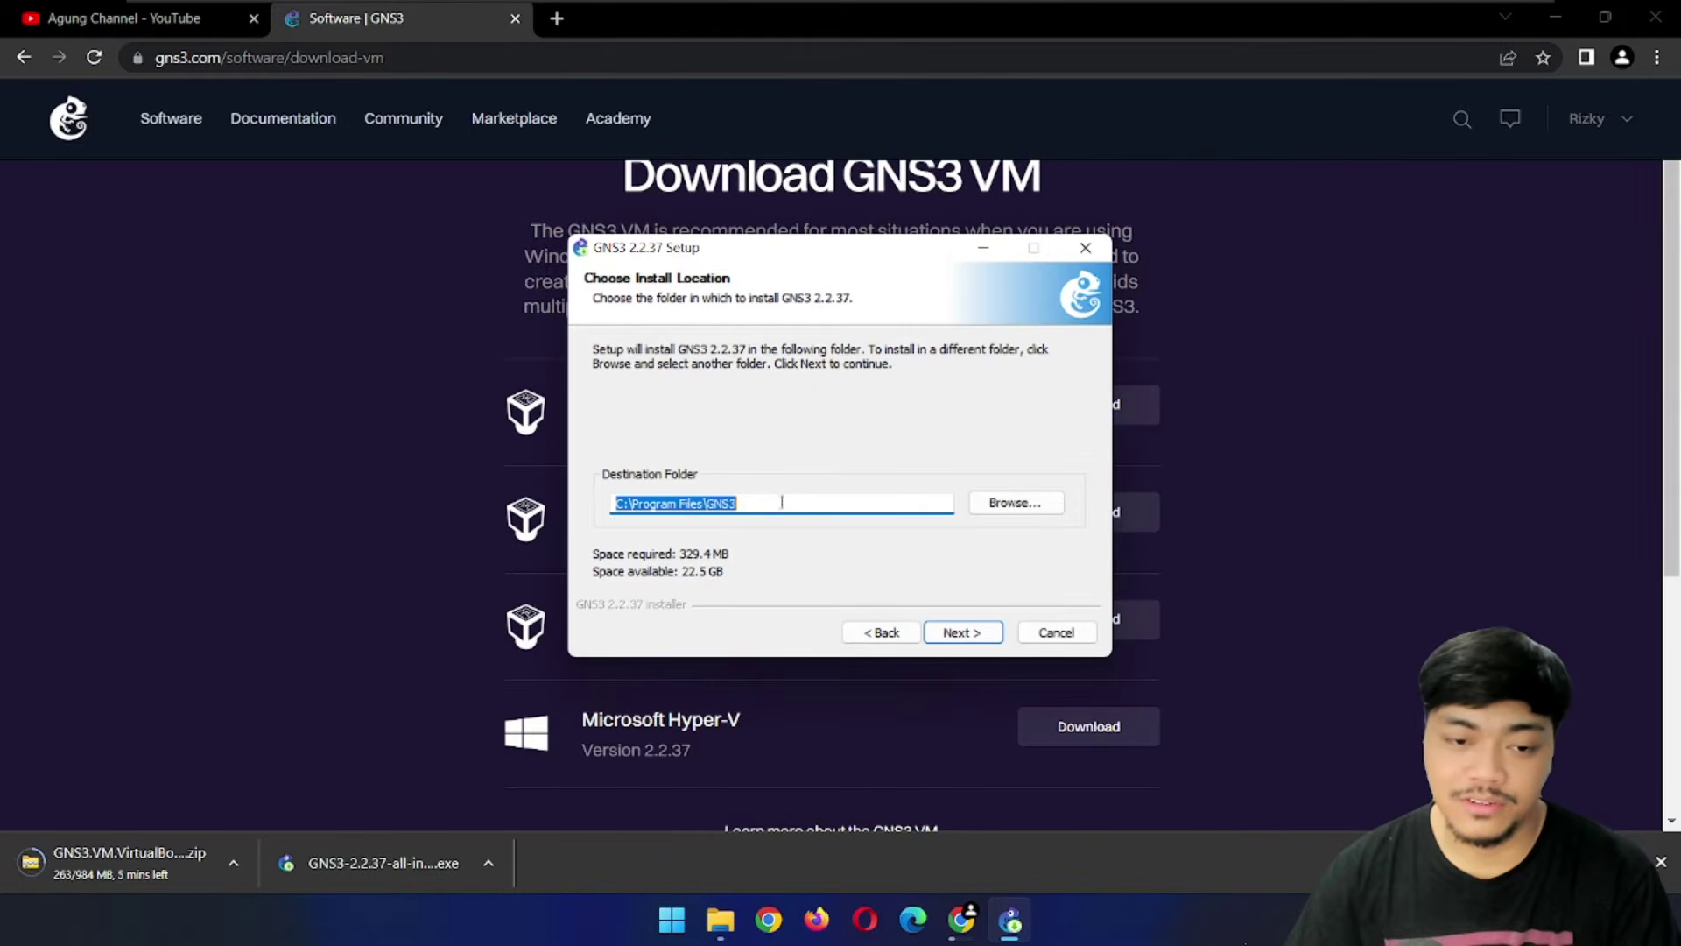
{"action": "left_click", "coordinate": [963, 639]}
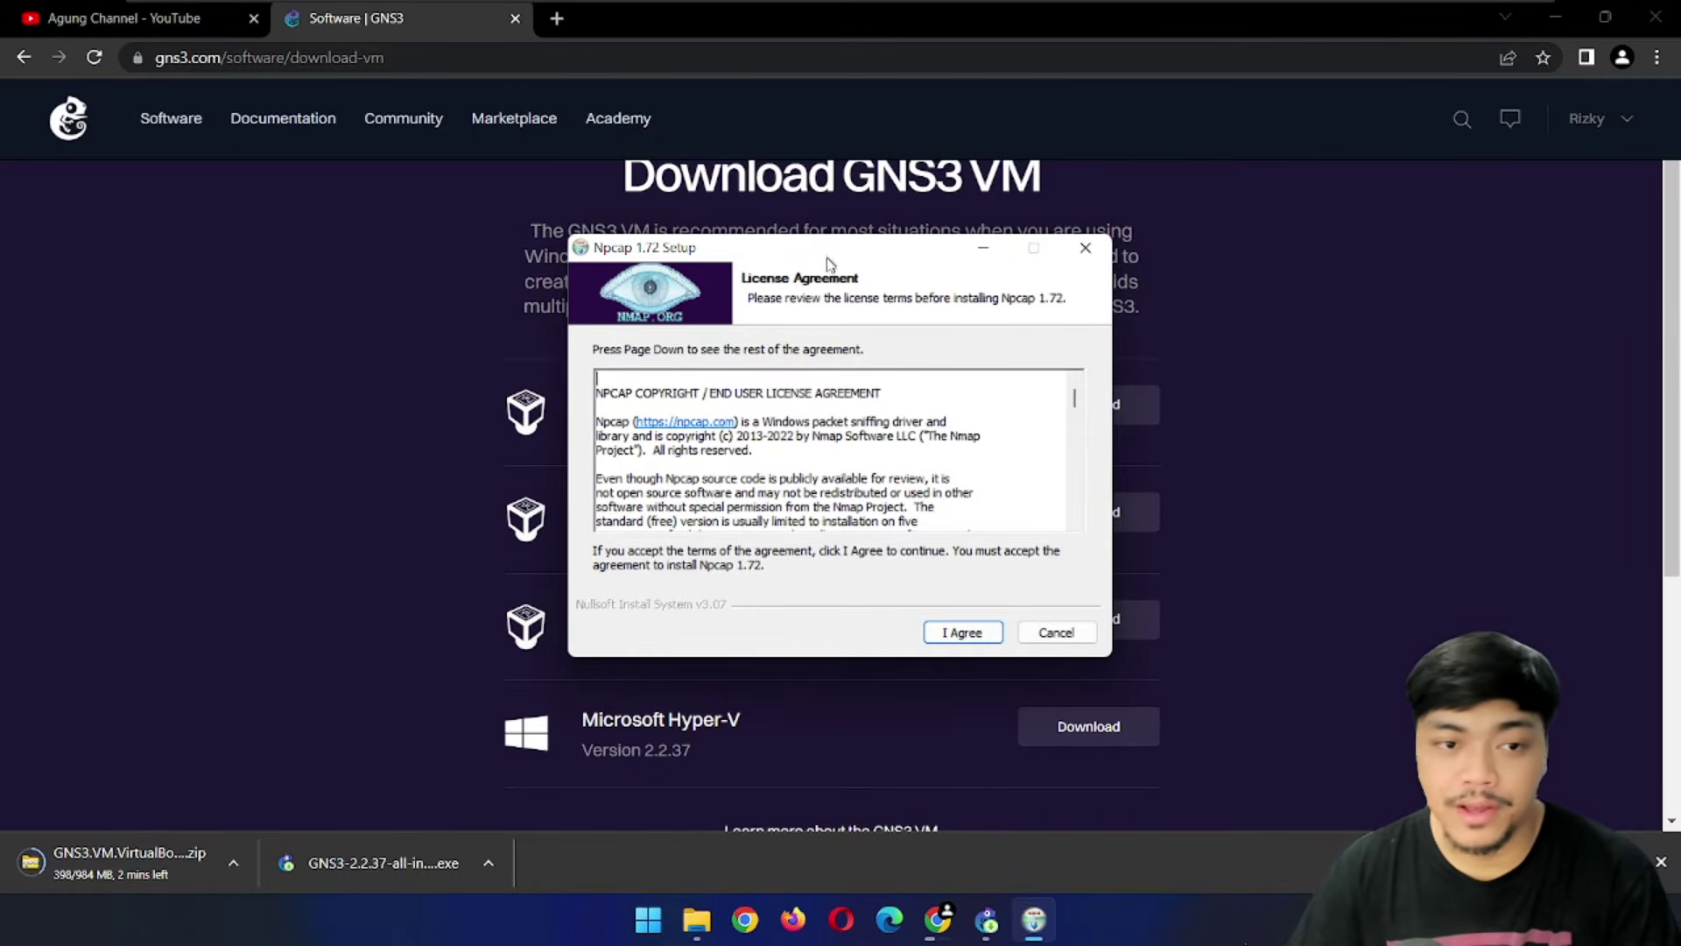
Accept the Npcap license and install Npcap with the default options
{"action": "left_click", "coordinate": [991, 634]}
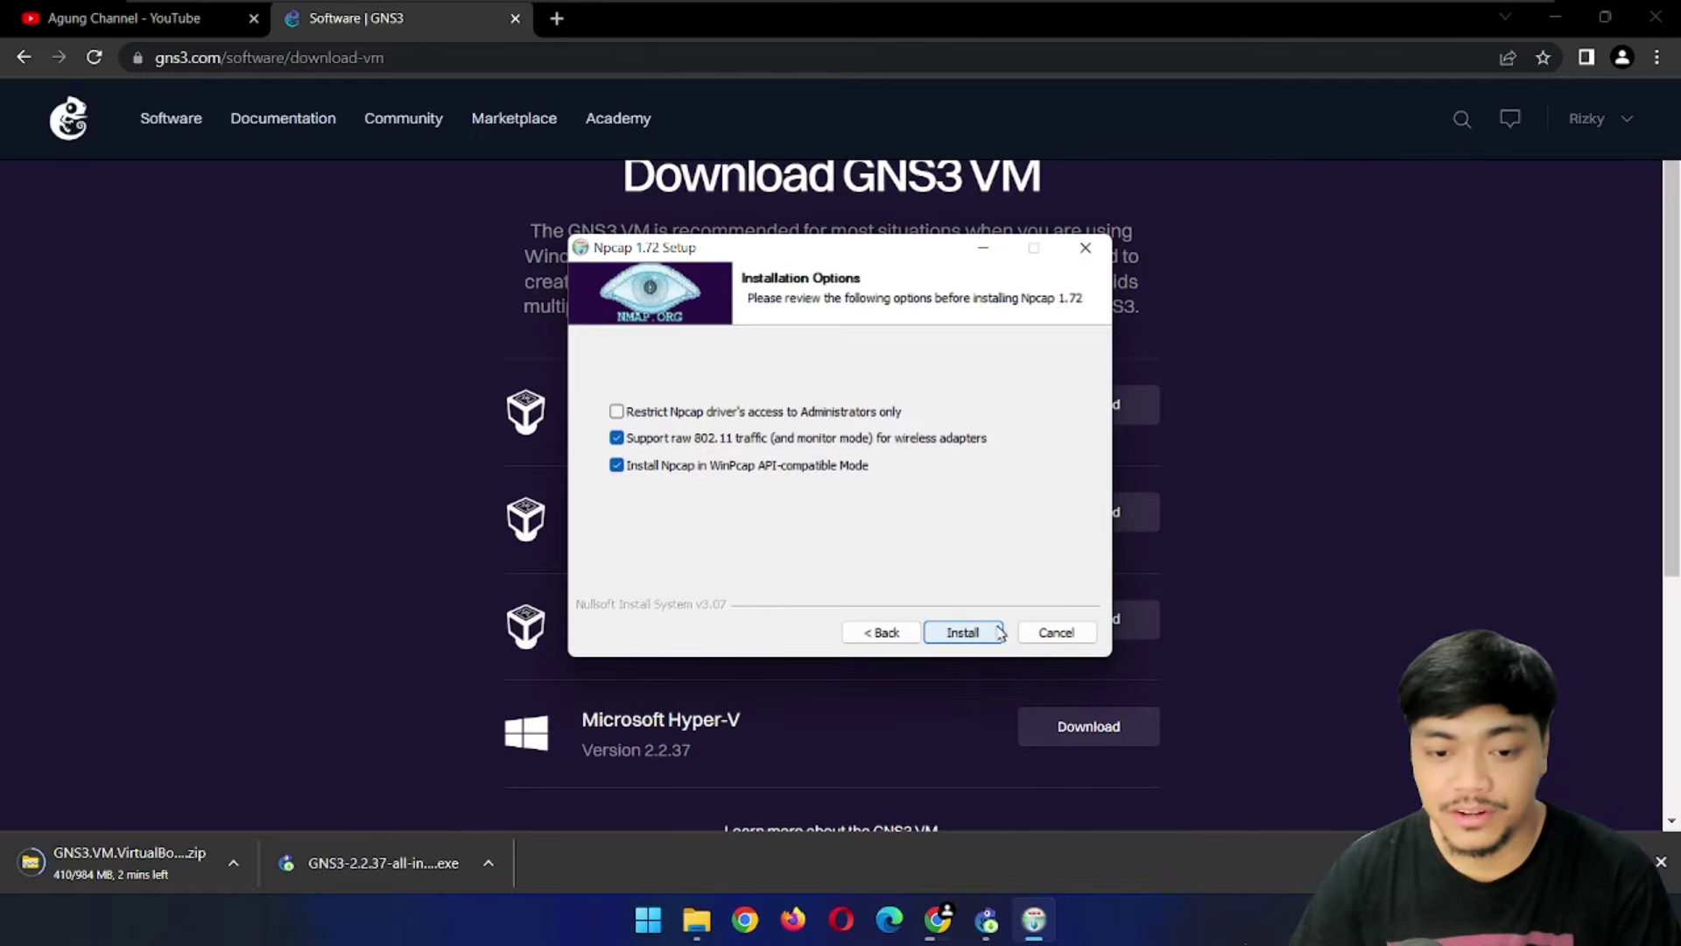
{"action": "left_click", "coordinate": [962, 632]}
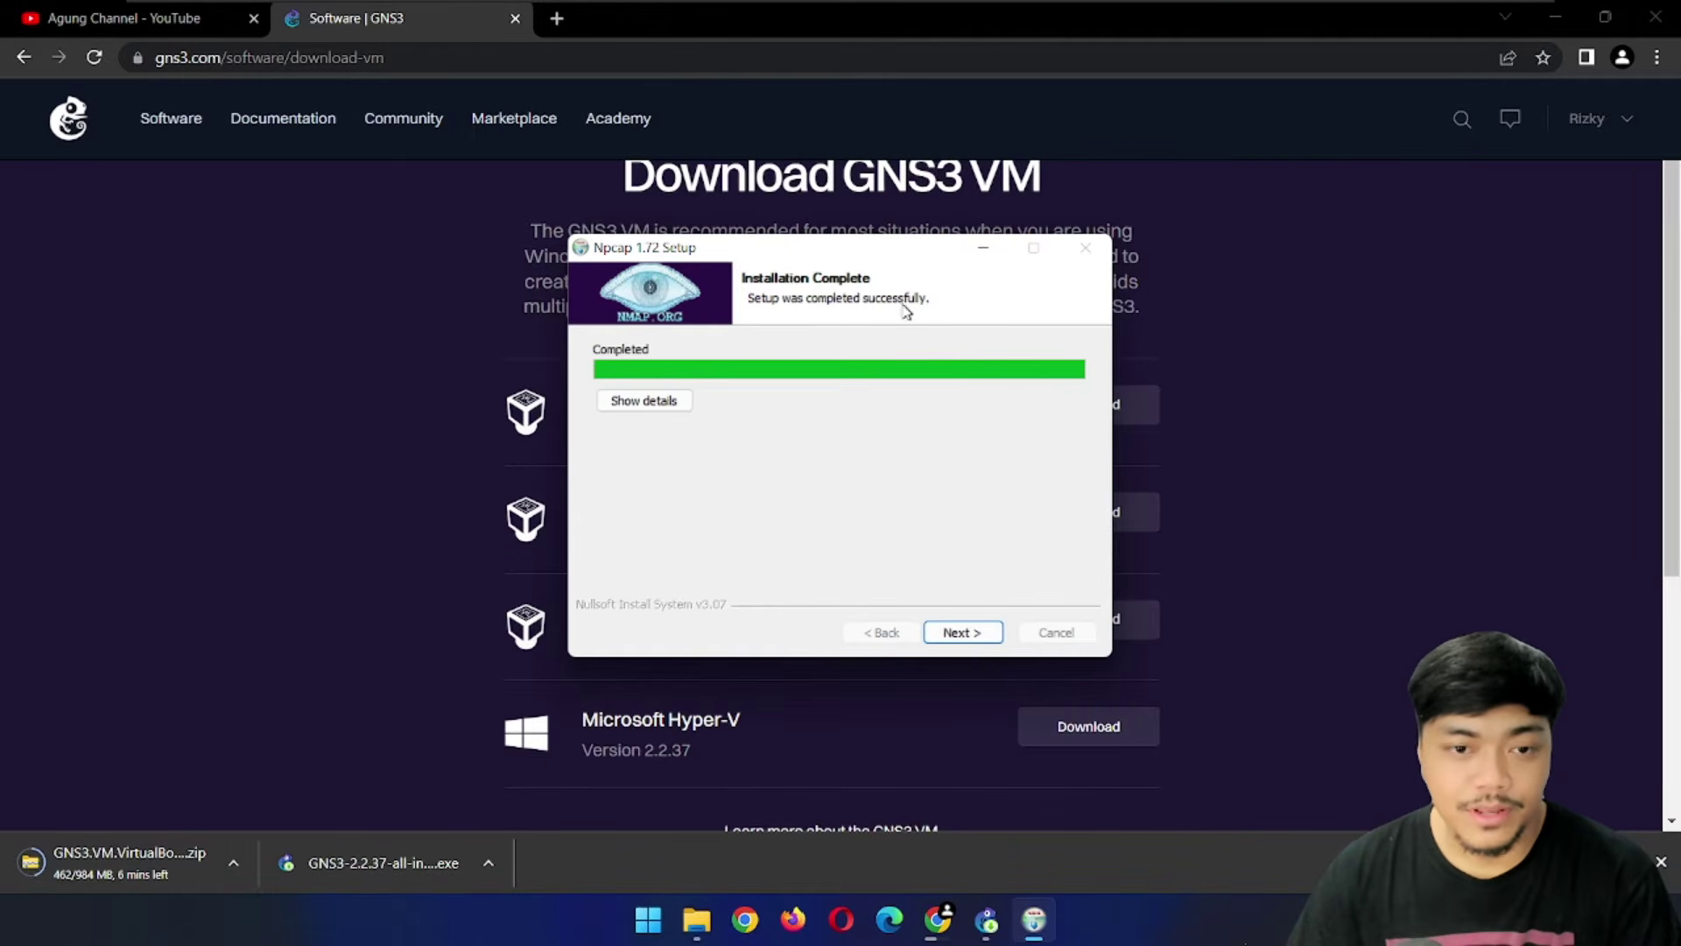
{"action": "left_click", "coordinate": [963, 632]}
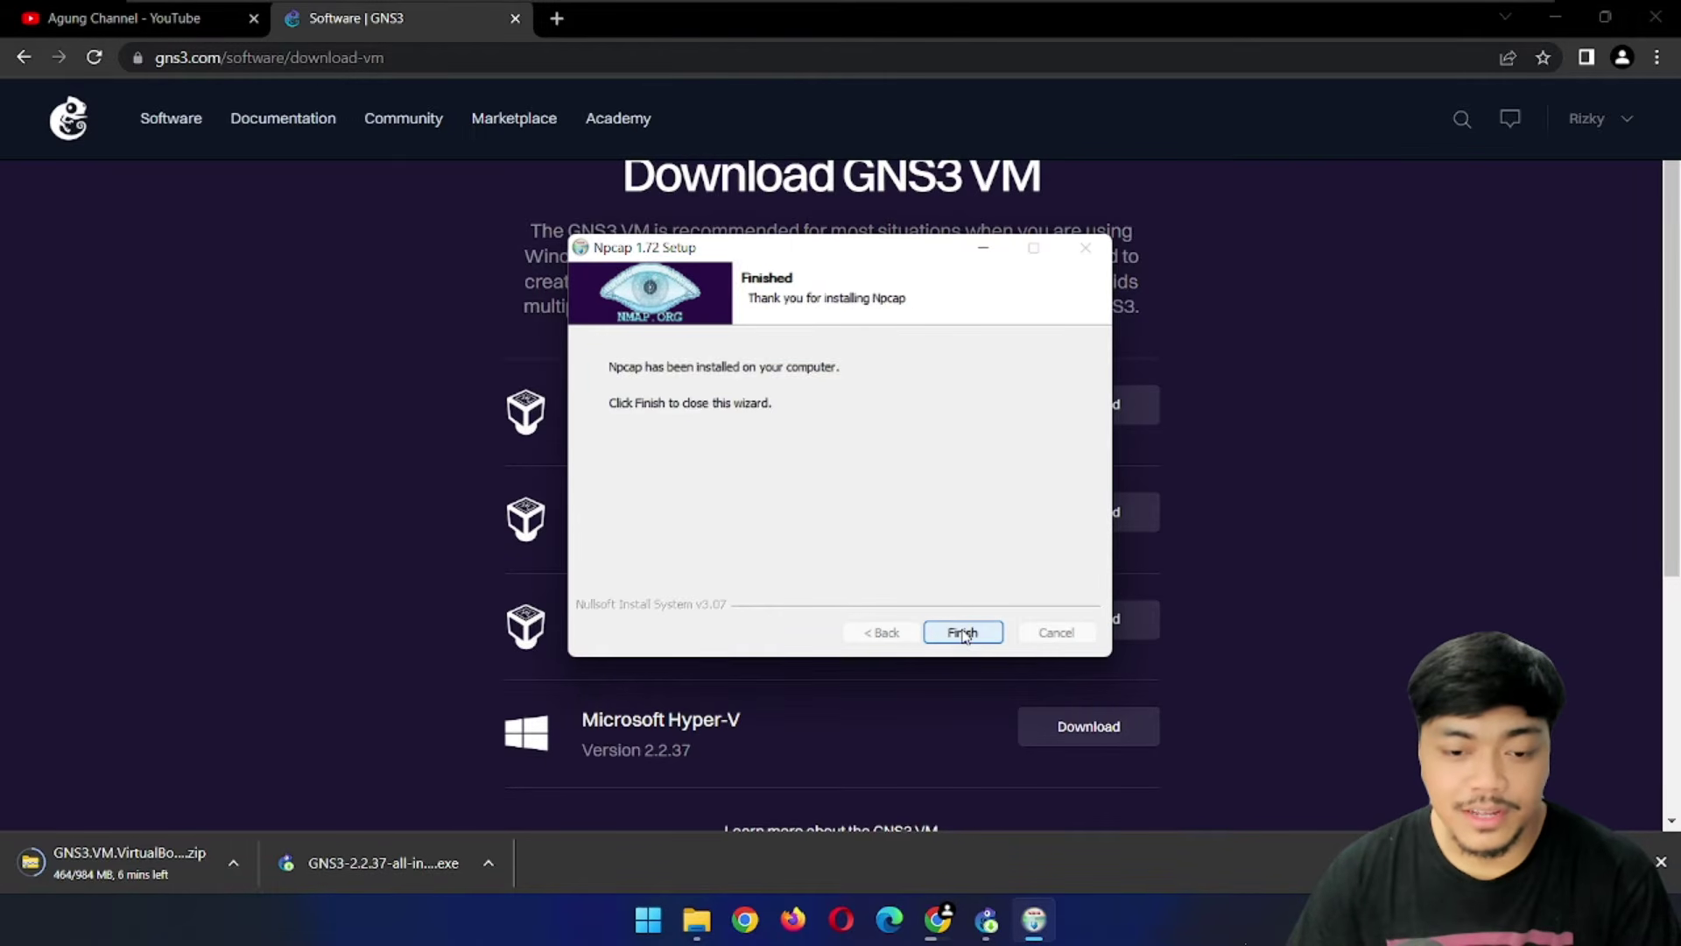
{"action": "left_click", "coordinate": [963, 632]}
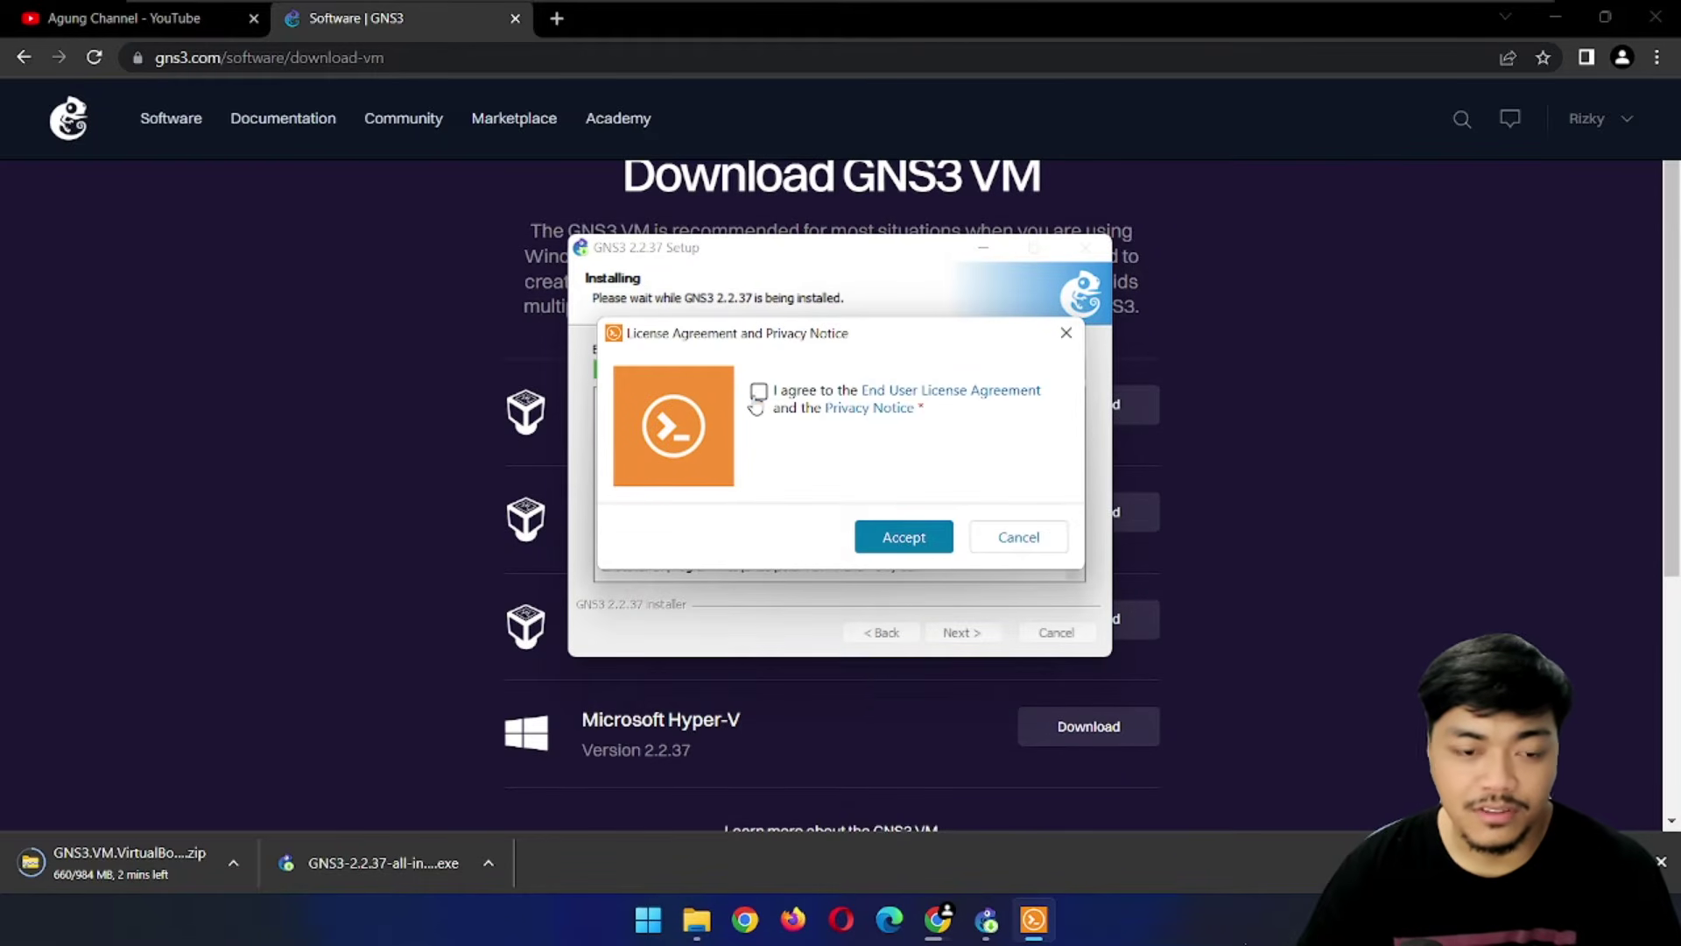
Accept the Solar-PuTTY license and submit an email address to continue
{"action": "left_click", "coordinate": [909, 537]}
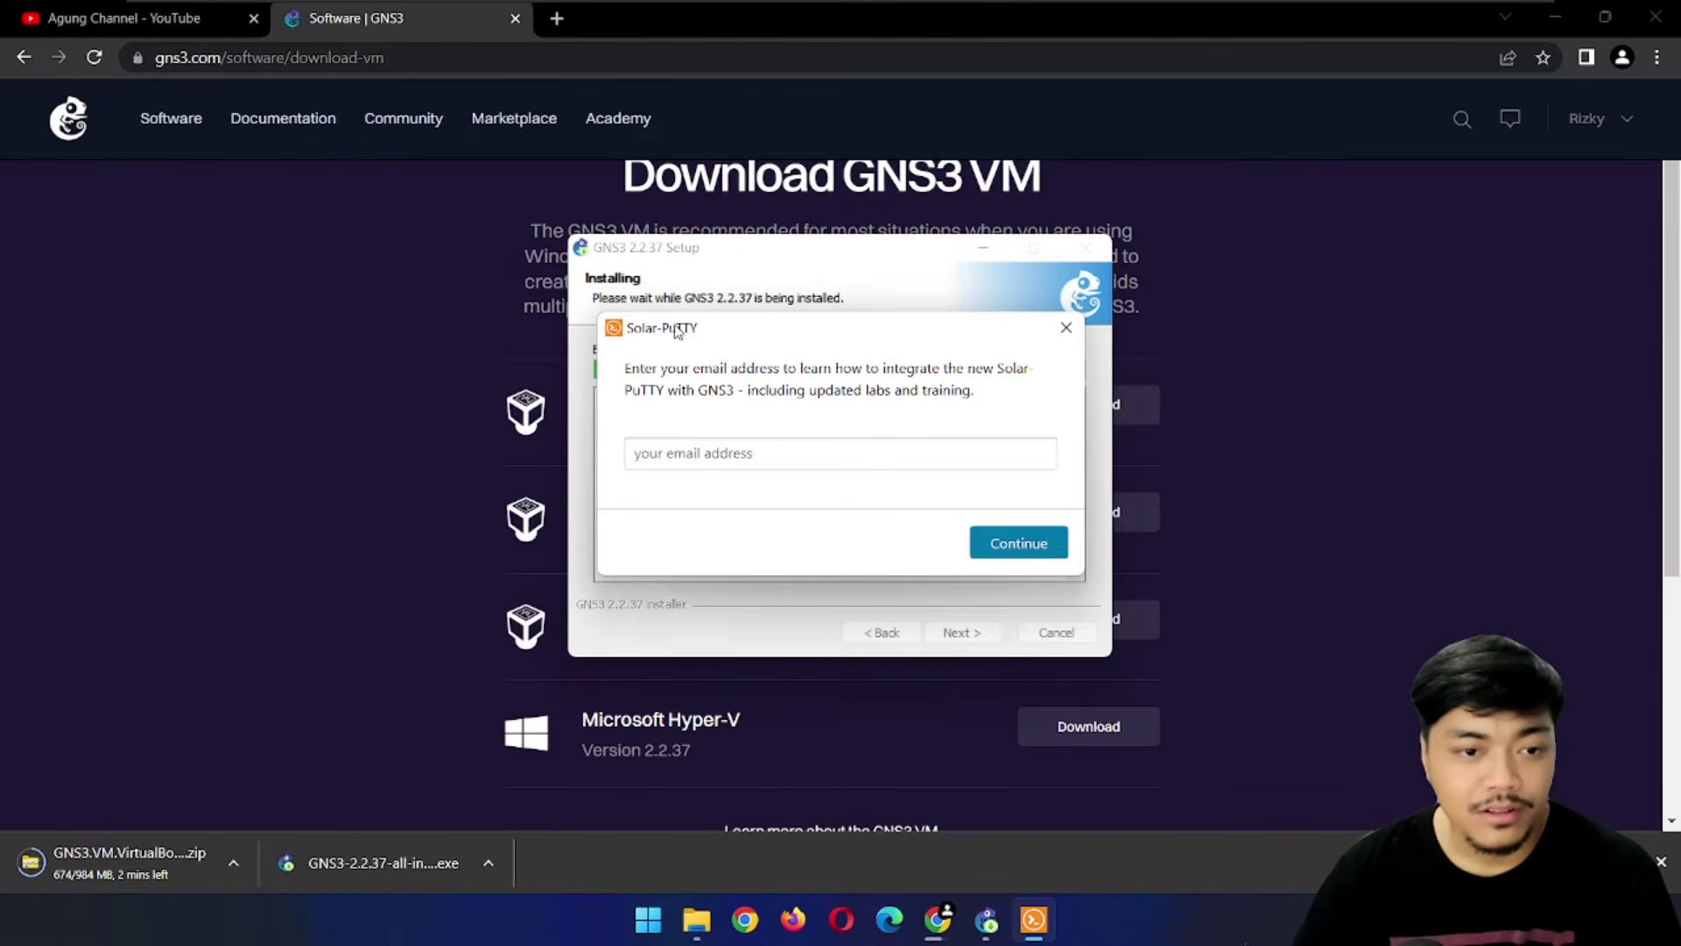
{"action": "left_click", "coordinate": [753, 449]}
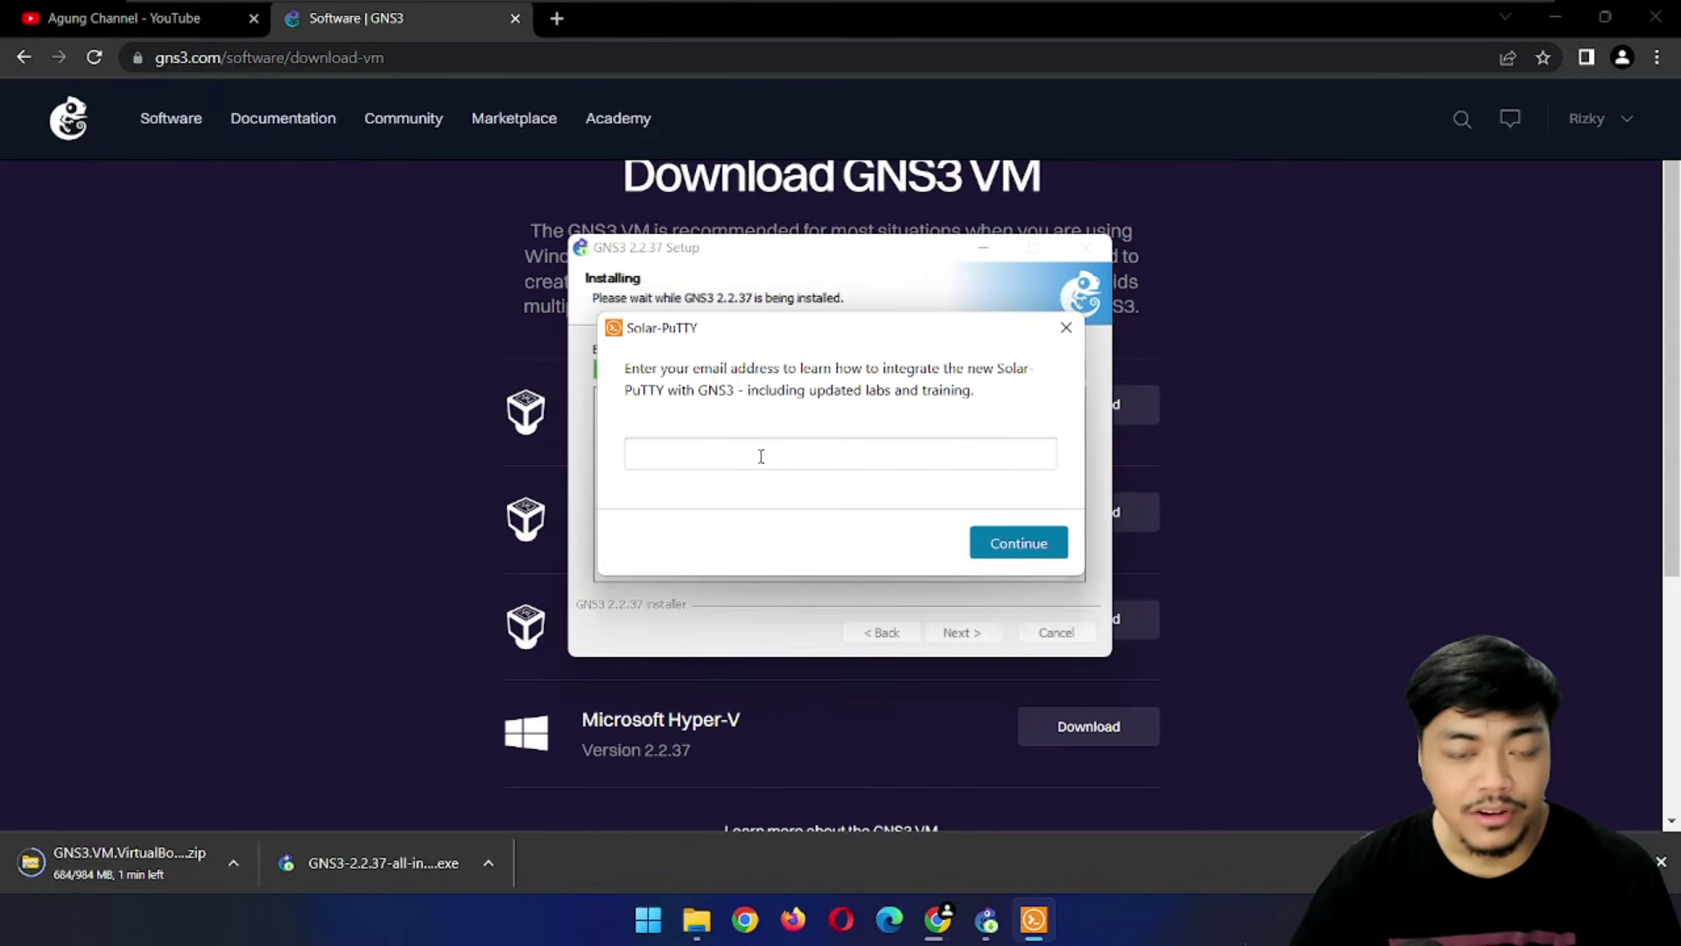
{"action": "key", "text": "ctrl+v"}
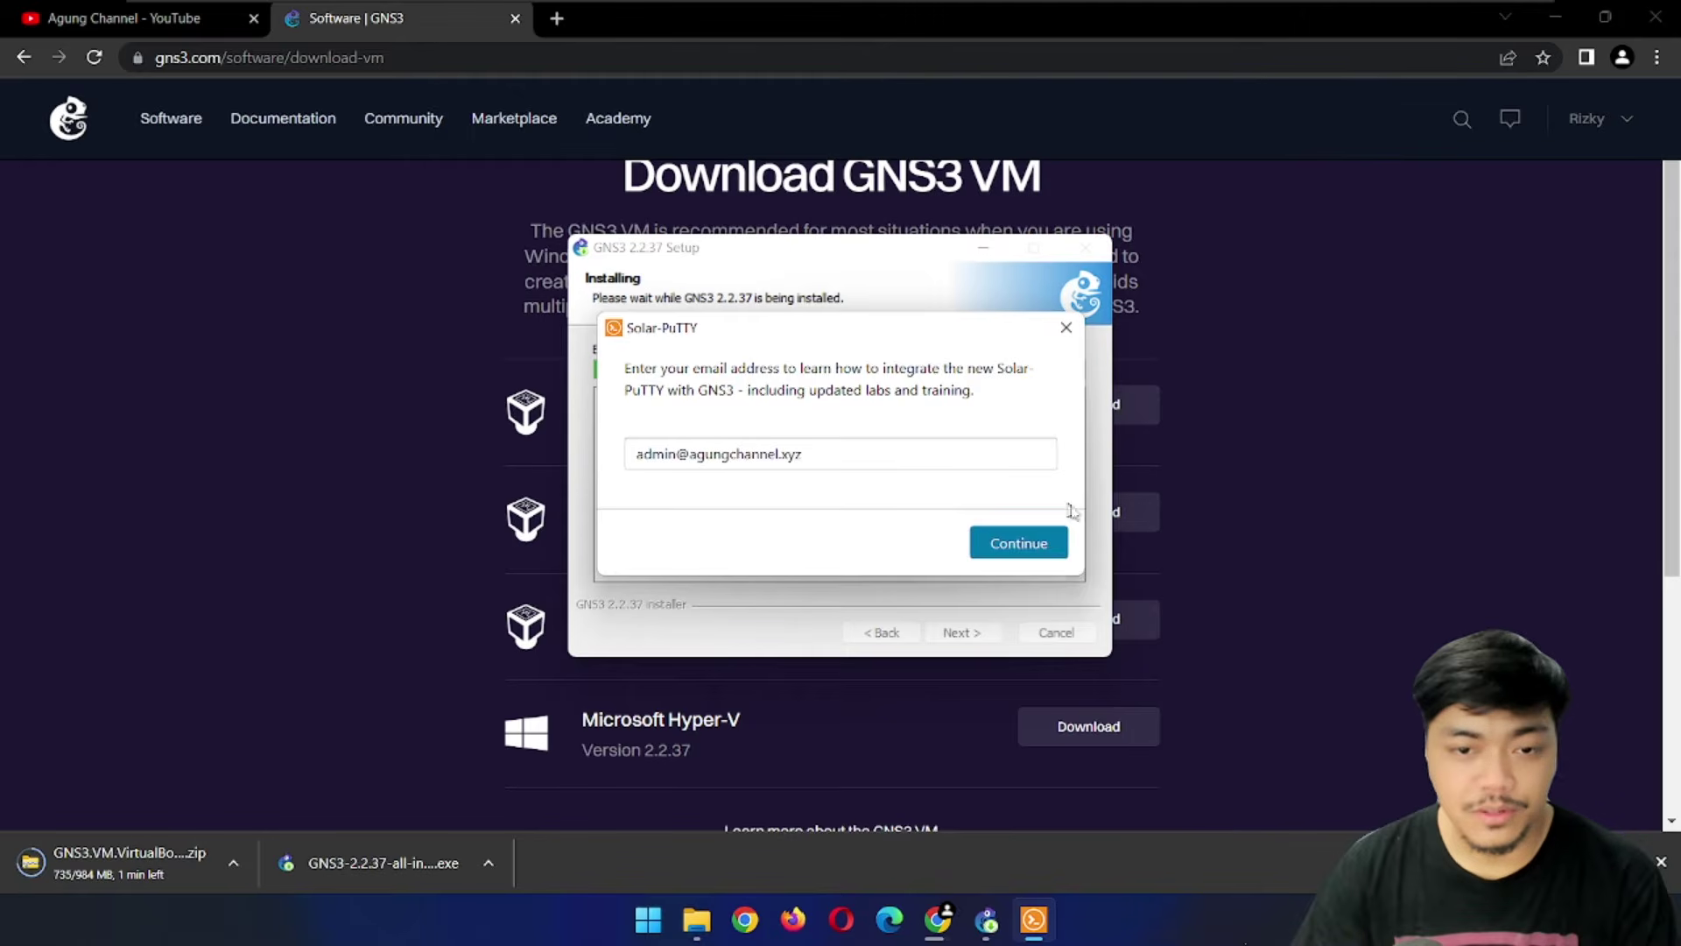
{"action": "left_click", "coordinate": [1041, 543]}
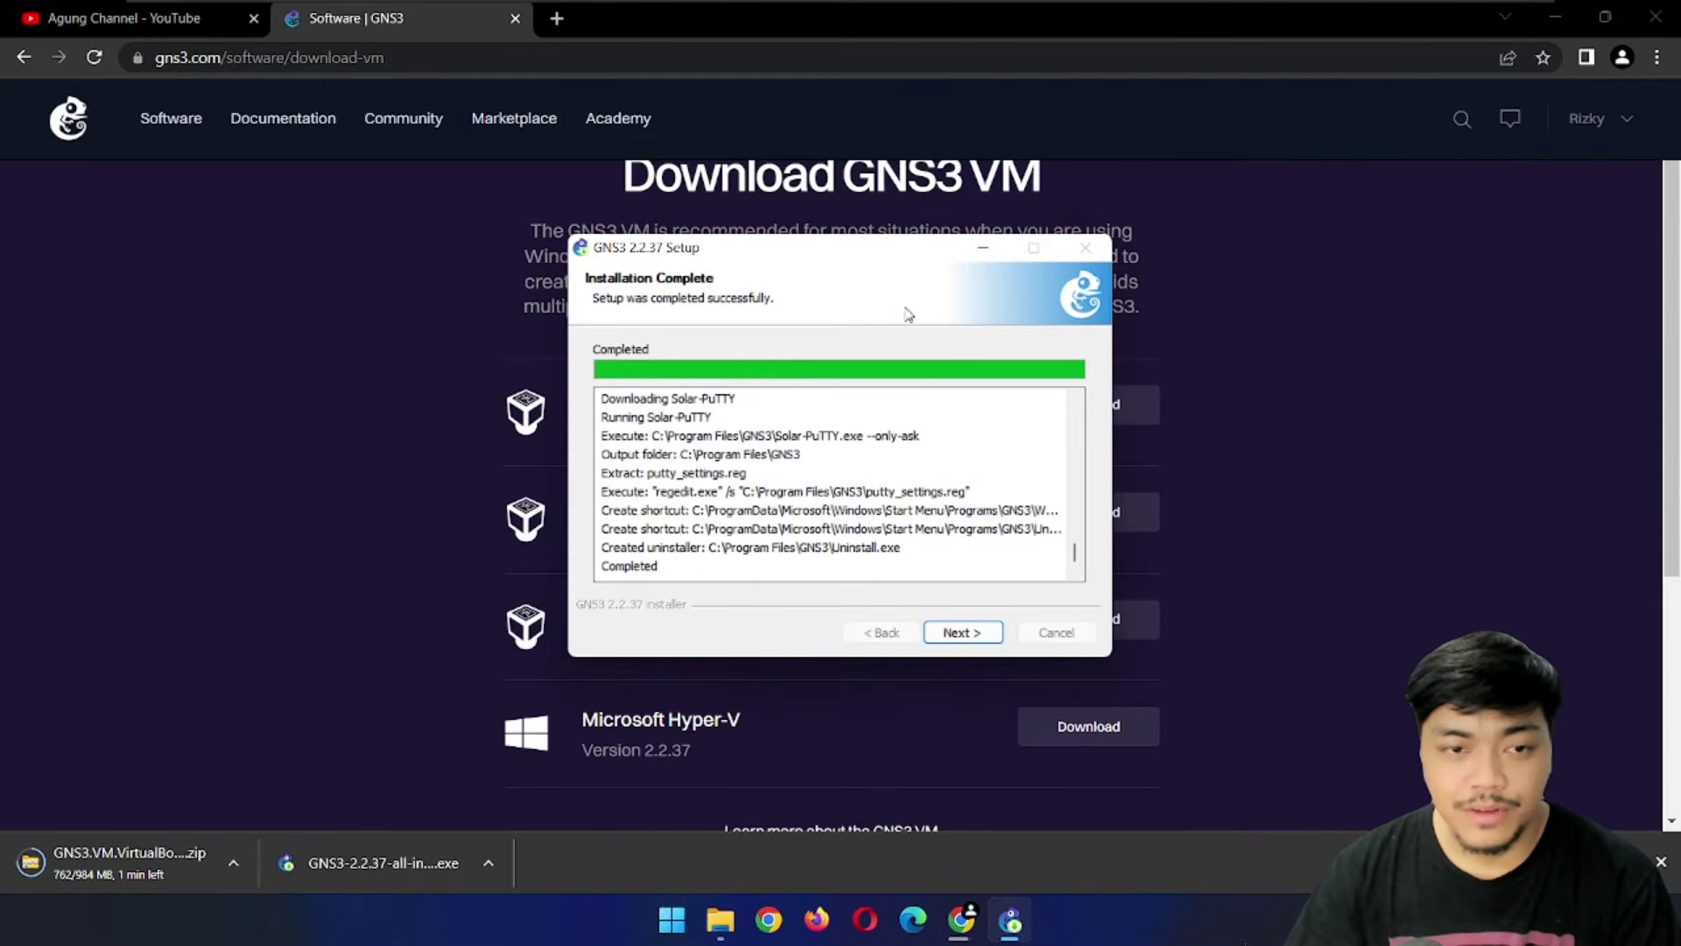
Decline the free SolarWinds toolset and finish setup with GNS3 launching
{"action": "left_click", "coordinate": [974, 633]}
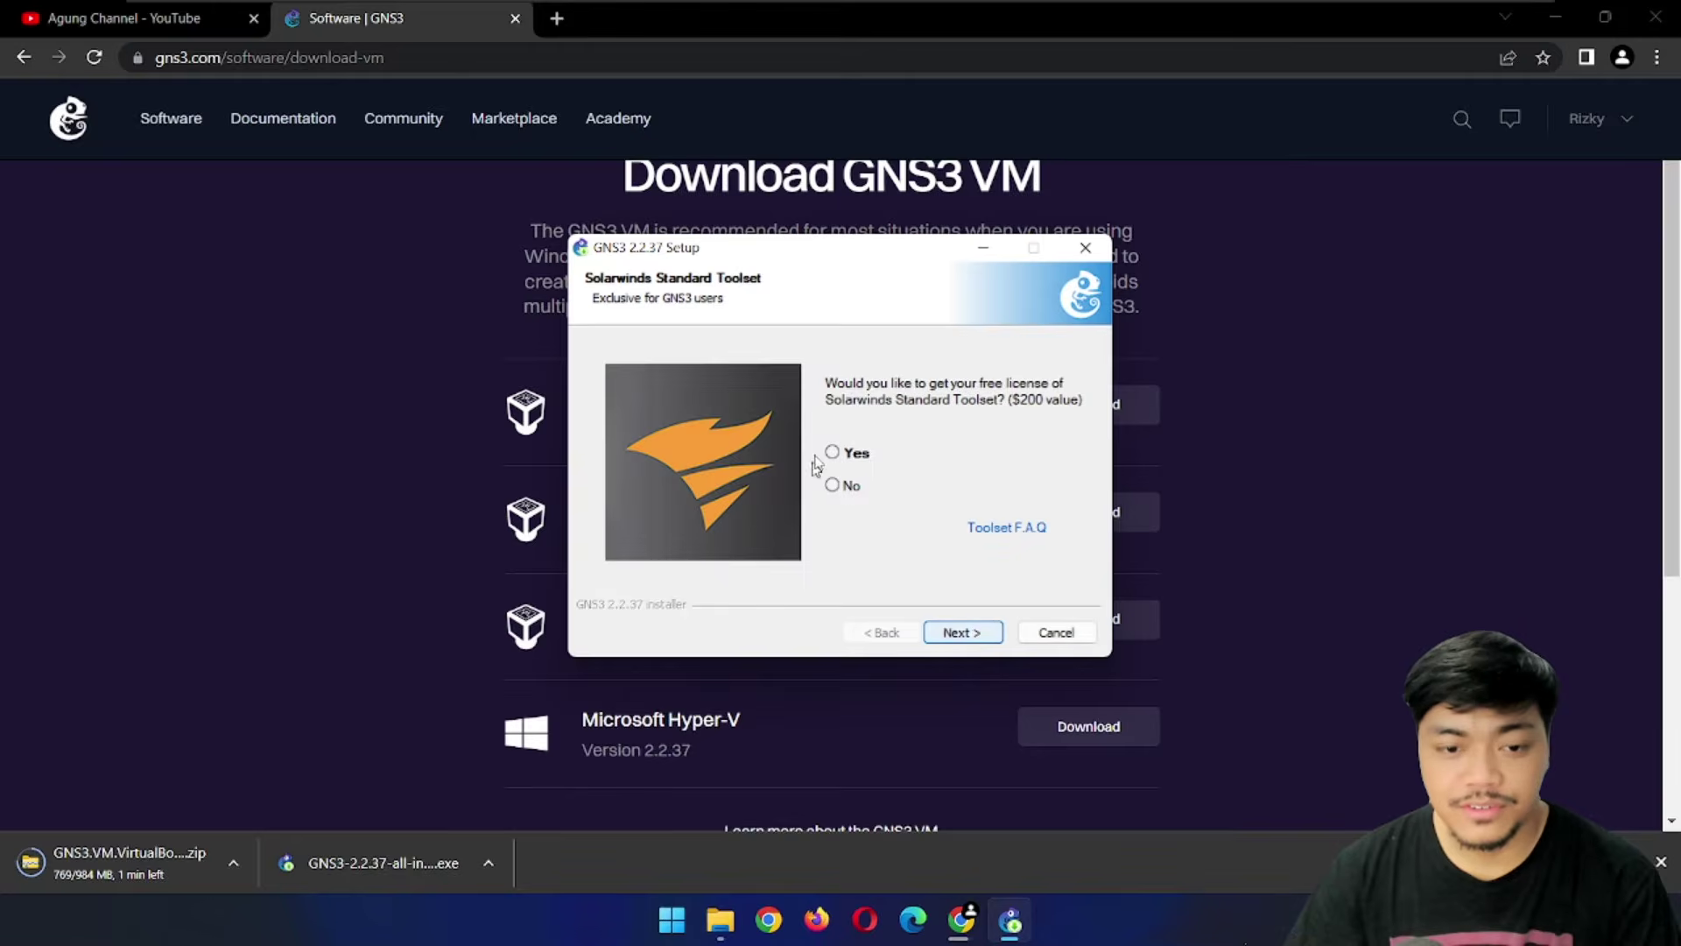
{"action": "left_click", "coordinate": [834, 486]}
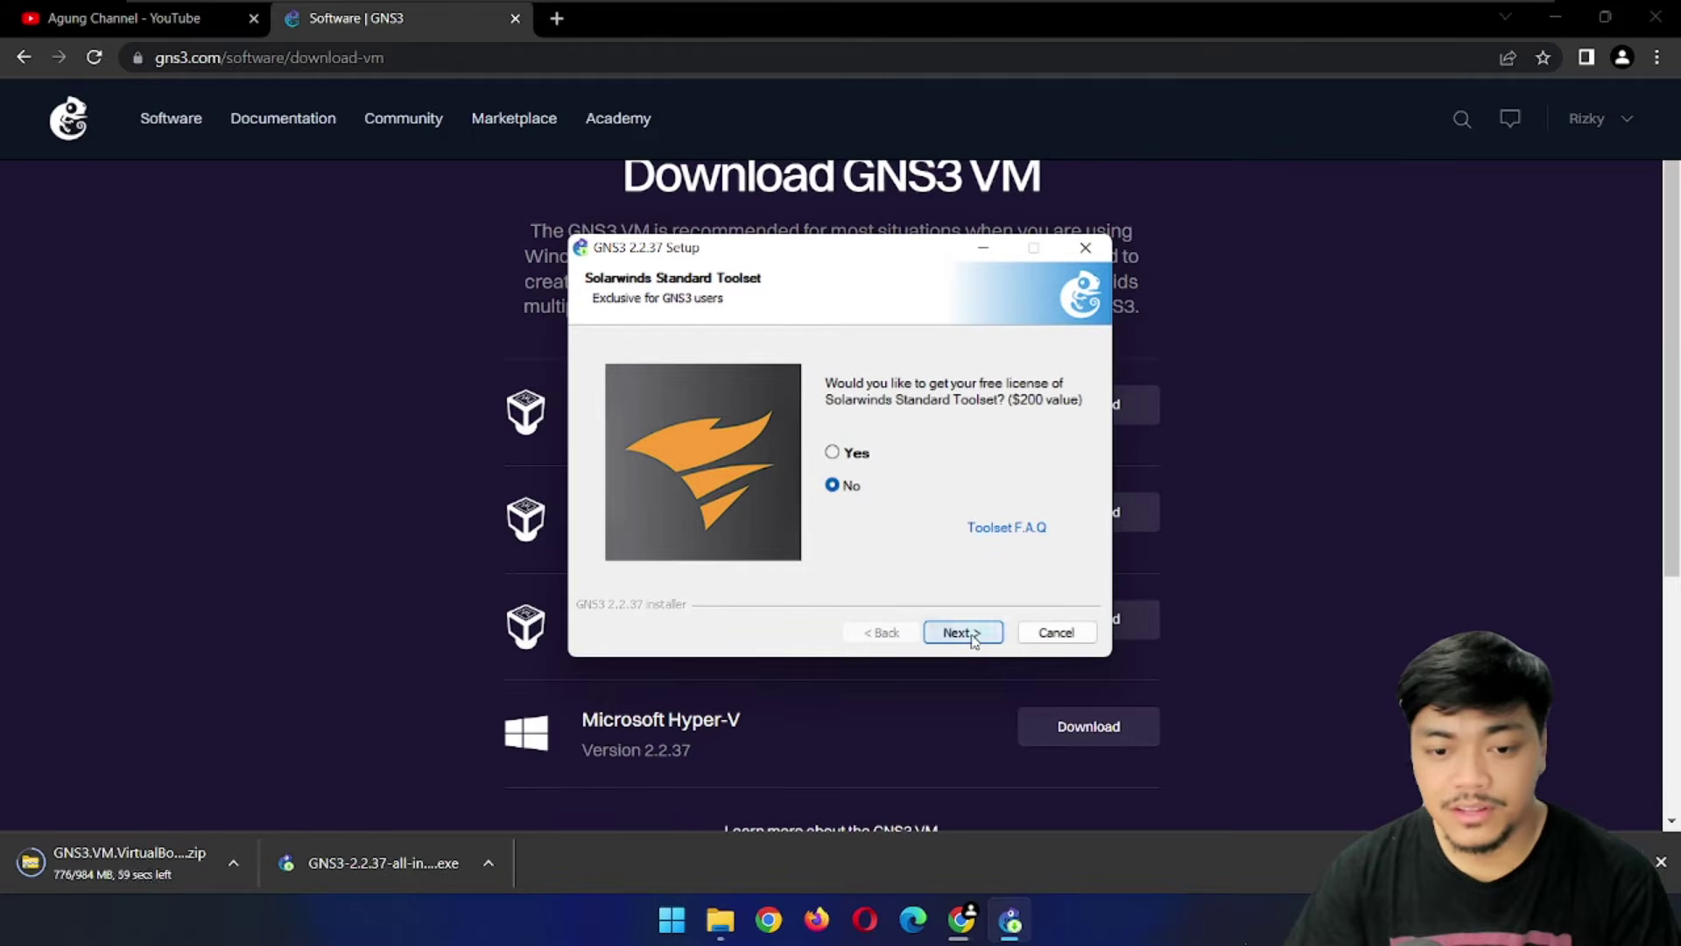
{"action": "left_click", "coordinate": [963, 632]}
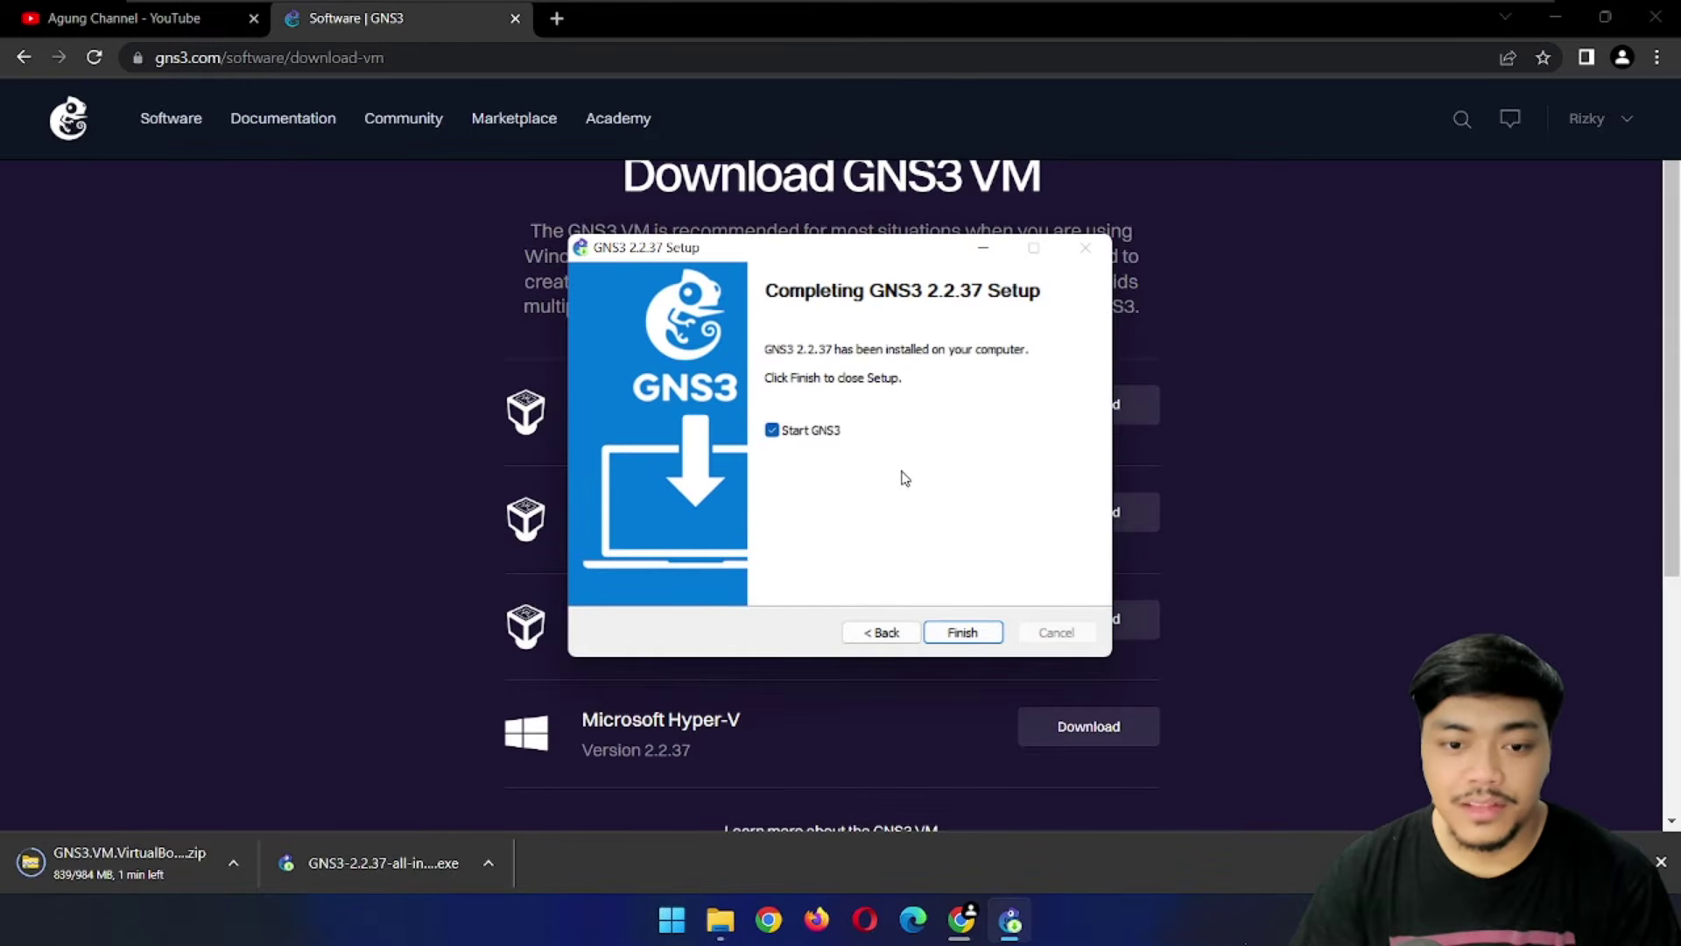
{"action": "left_click", "coordinate": [979, 642]}
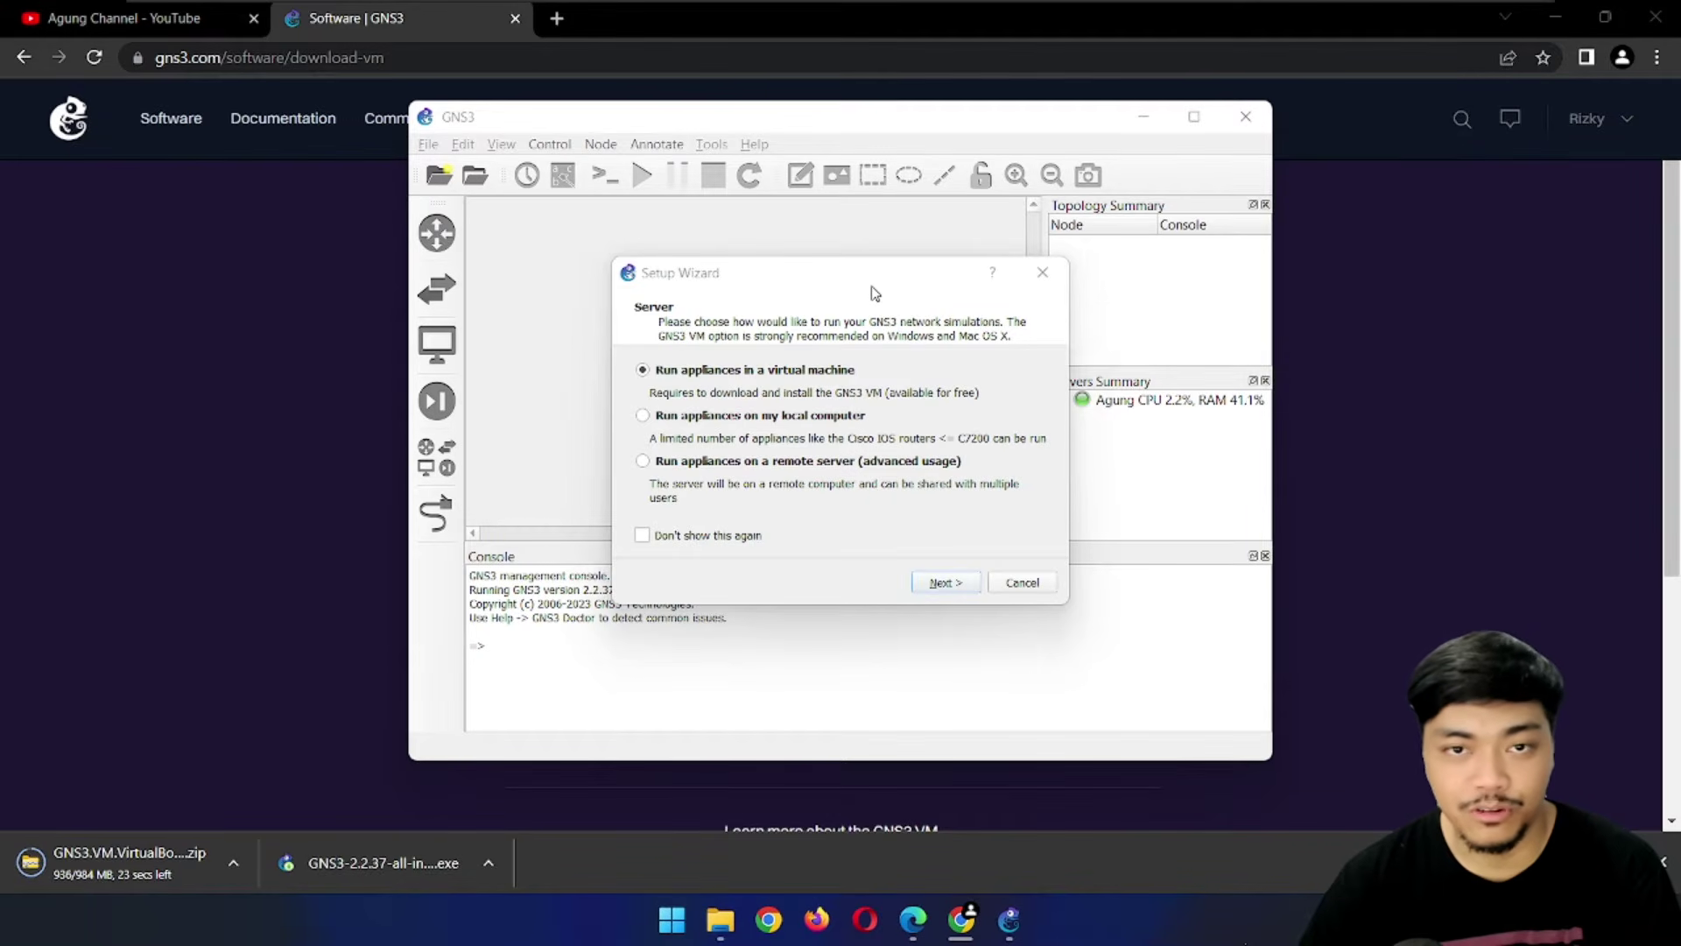
Keep appliances in a virtual machine, pass the local server check, and dismiss the missing-VM error
{"action": "left_click_drag", "start_coordinate": [839, 282], "coordinate": [797, 222]}
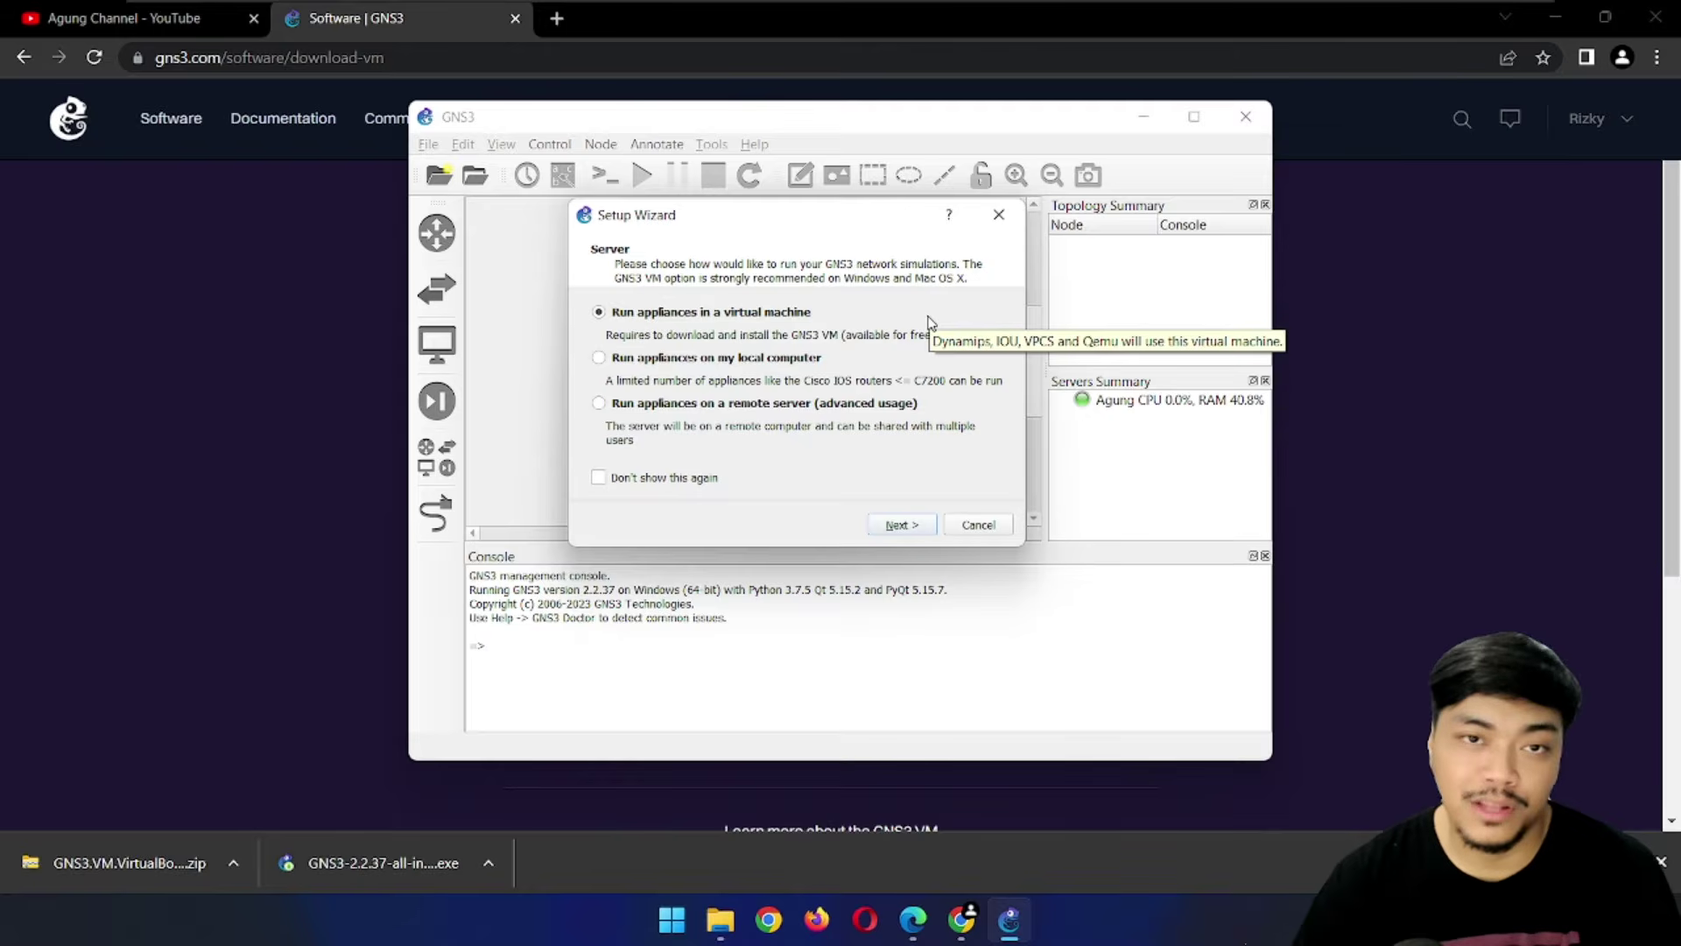
{"action": "left_click", "coordinate": [904, 524]}
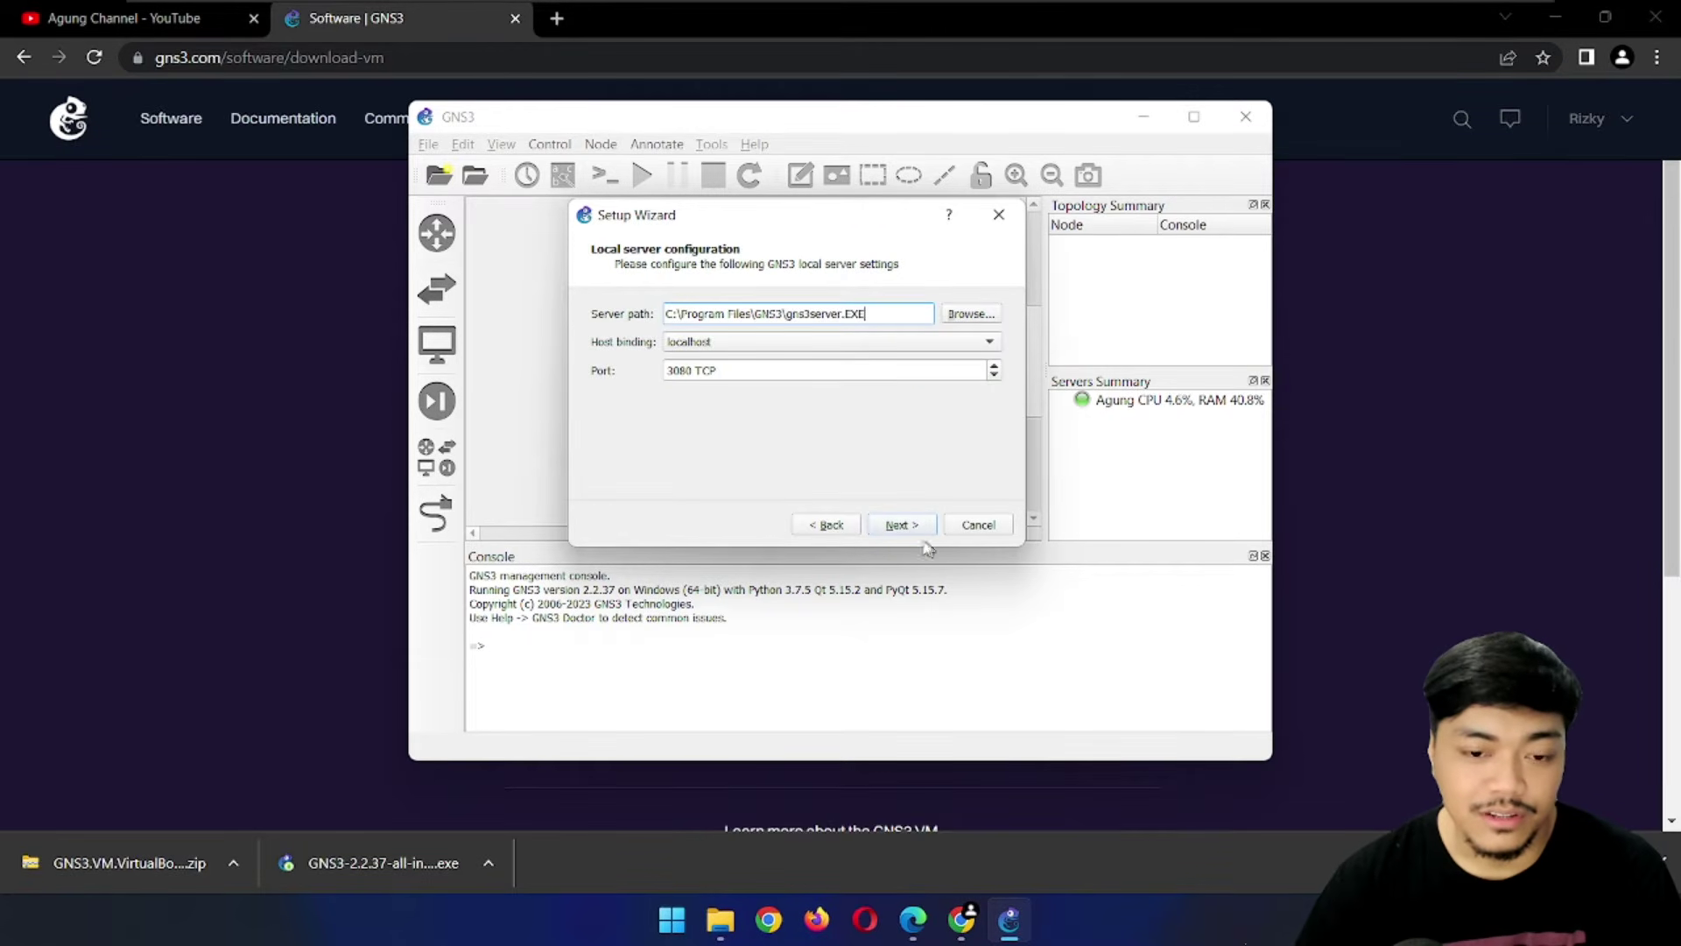
{"action": "left_click", "coordinate": [915, 528]}
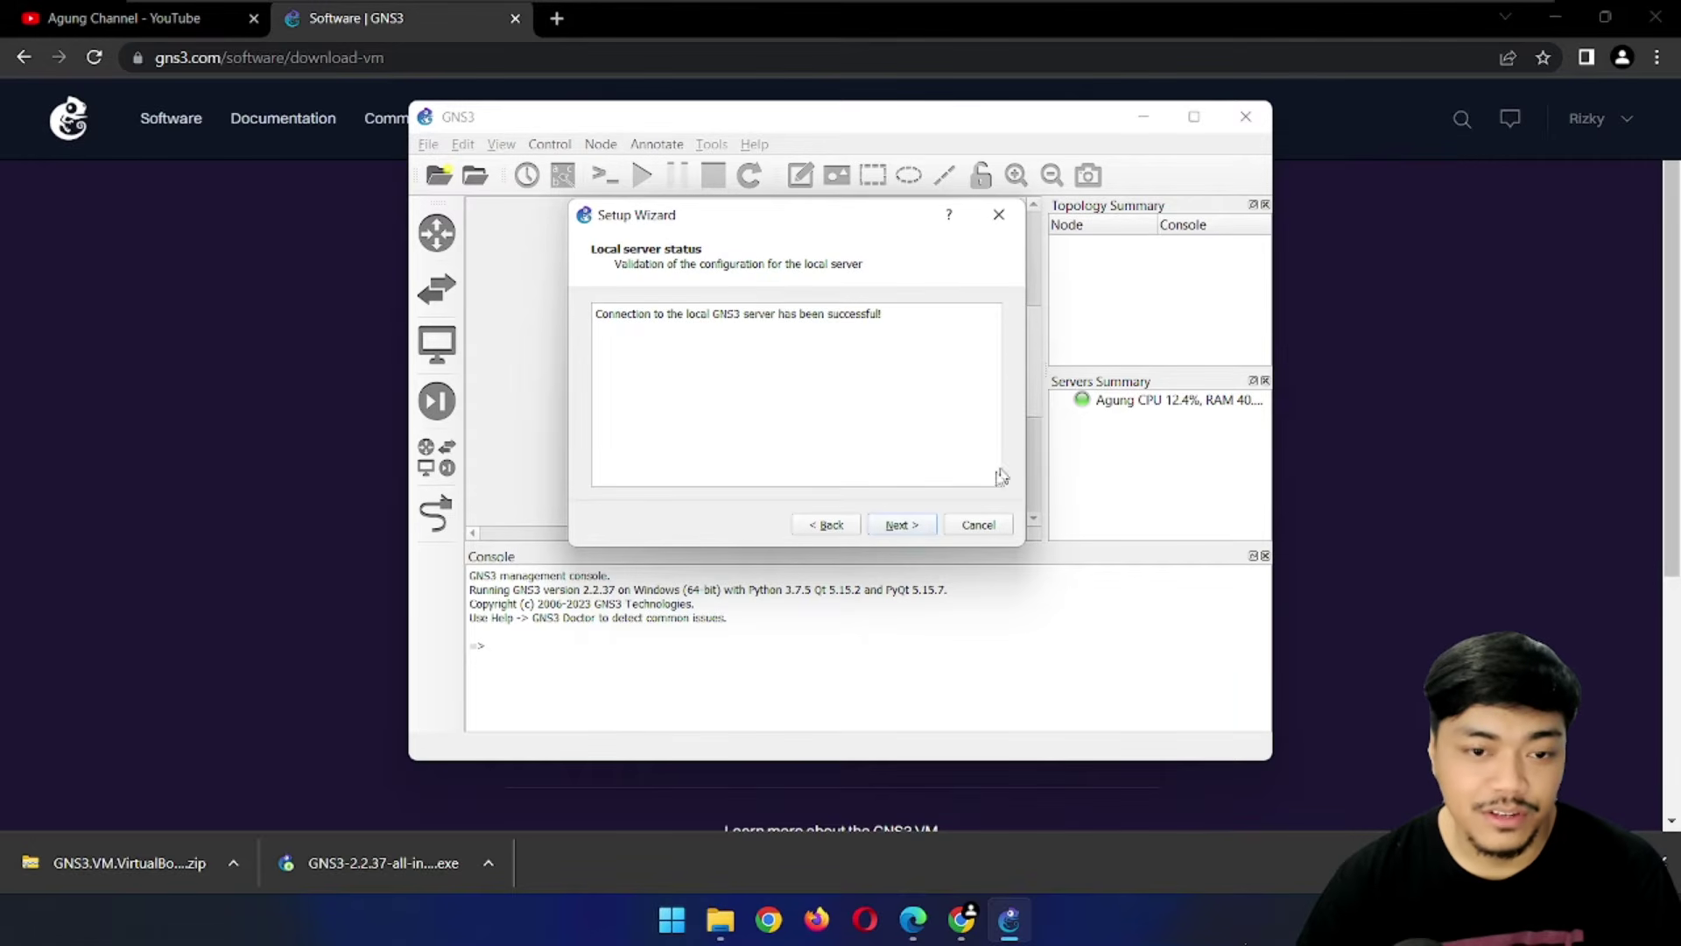
{"action": "left_click", "coordinate": [899, 526]}
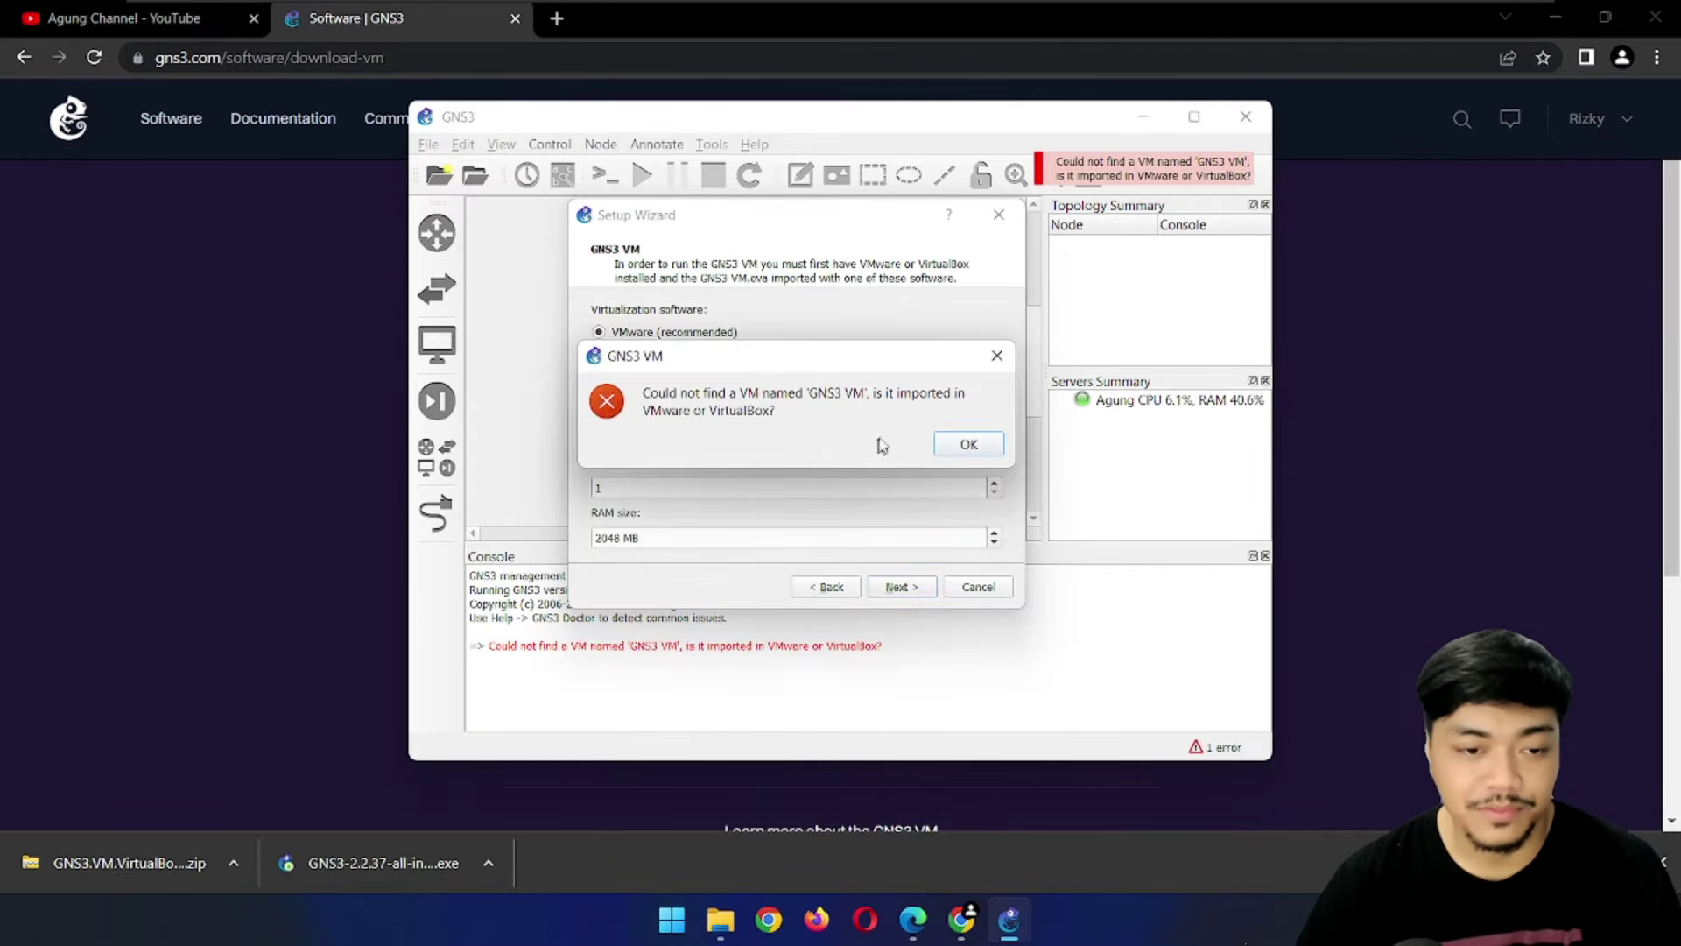
{"action": "left_click", "coordinate": [983, 446]}
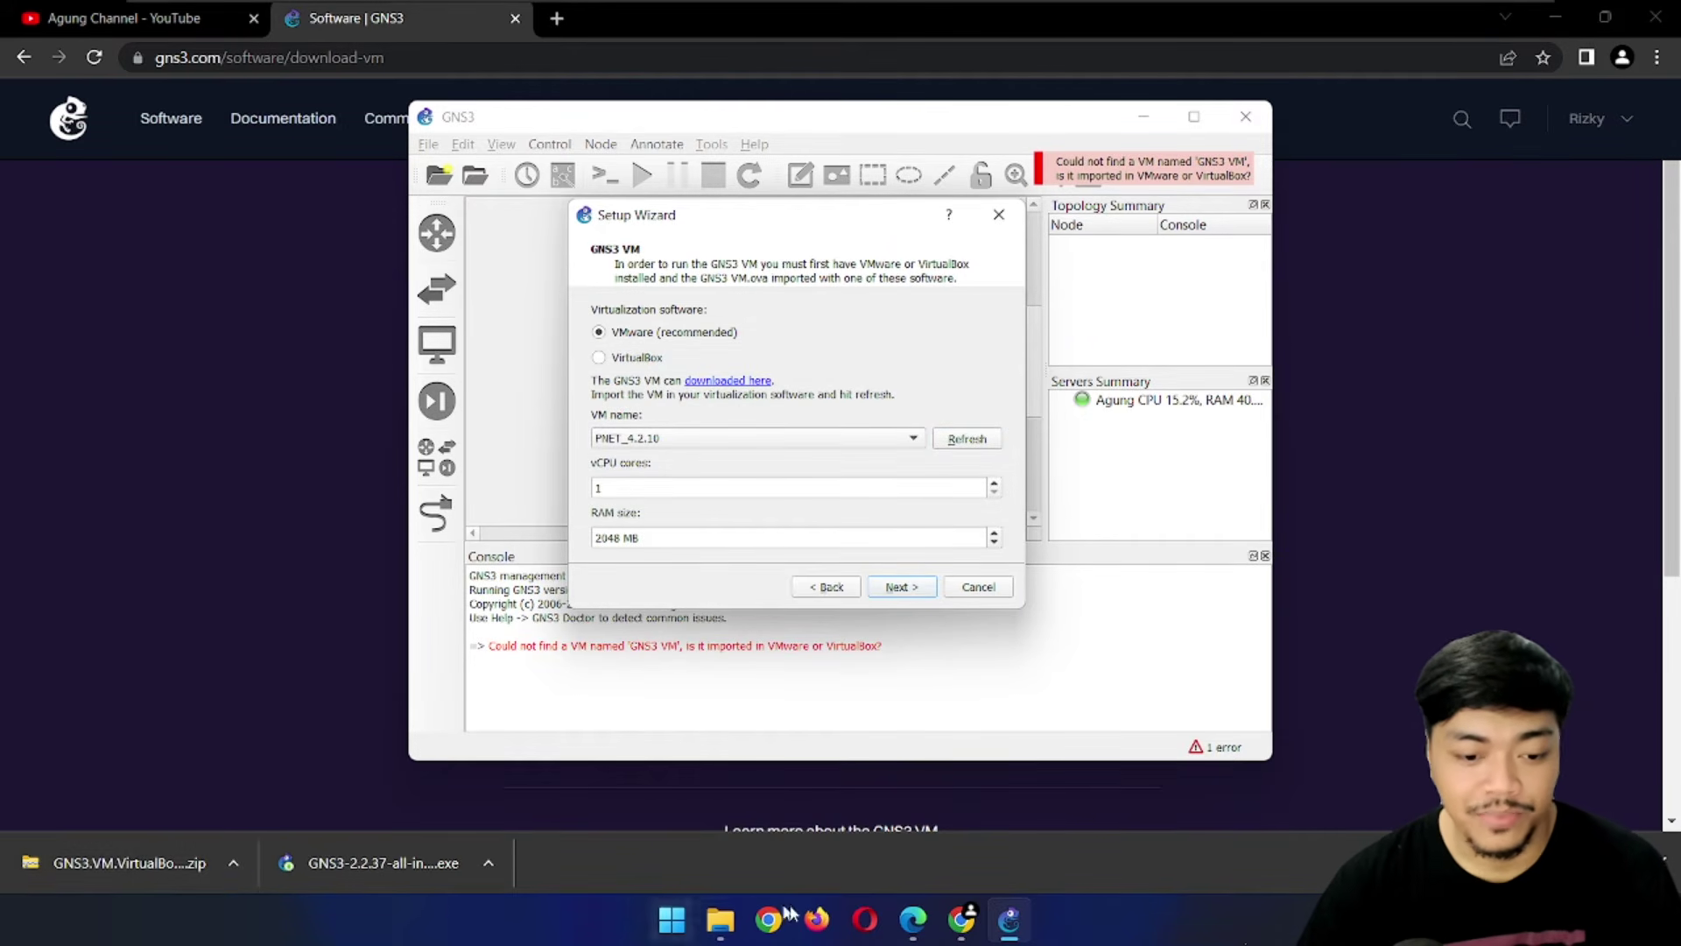
{"action": "left_click", "coordinate": [722, 919]}
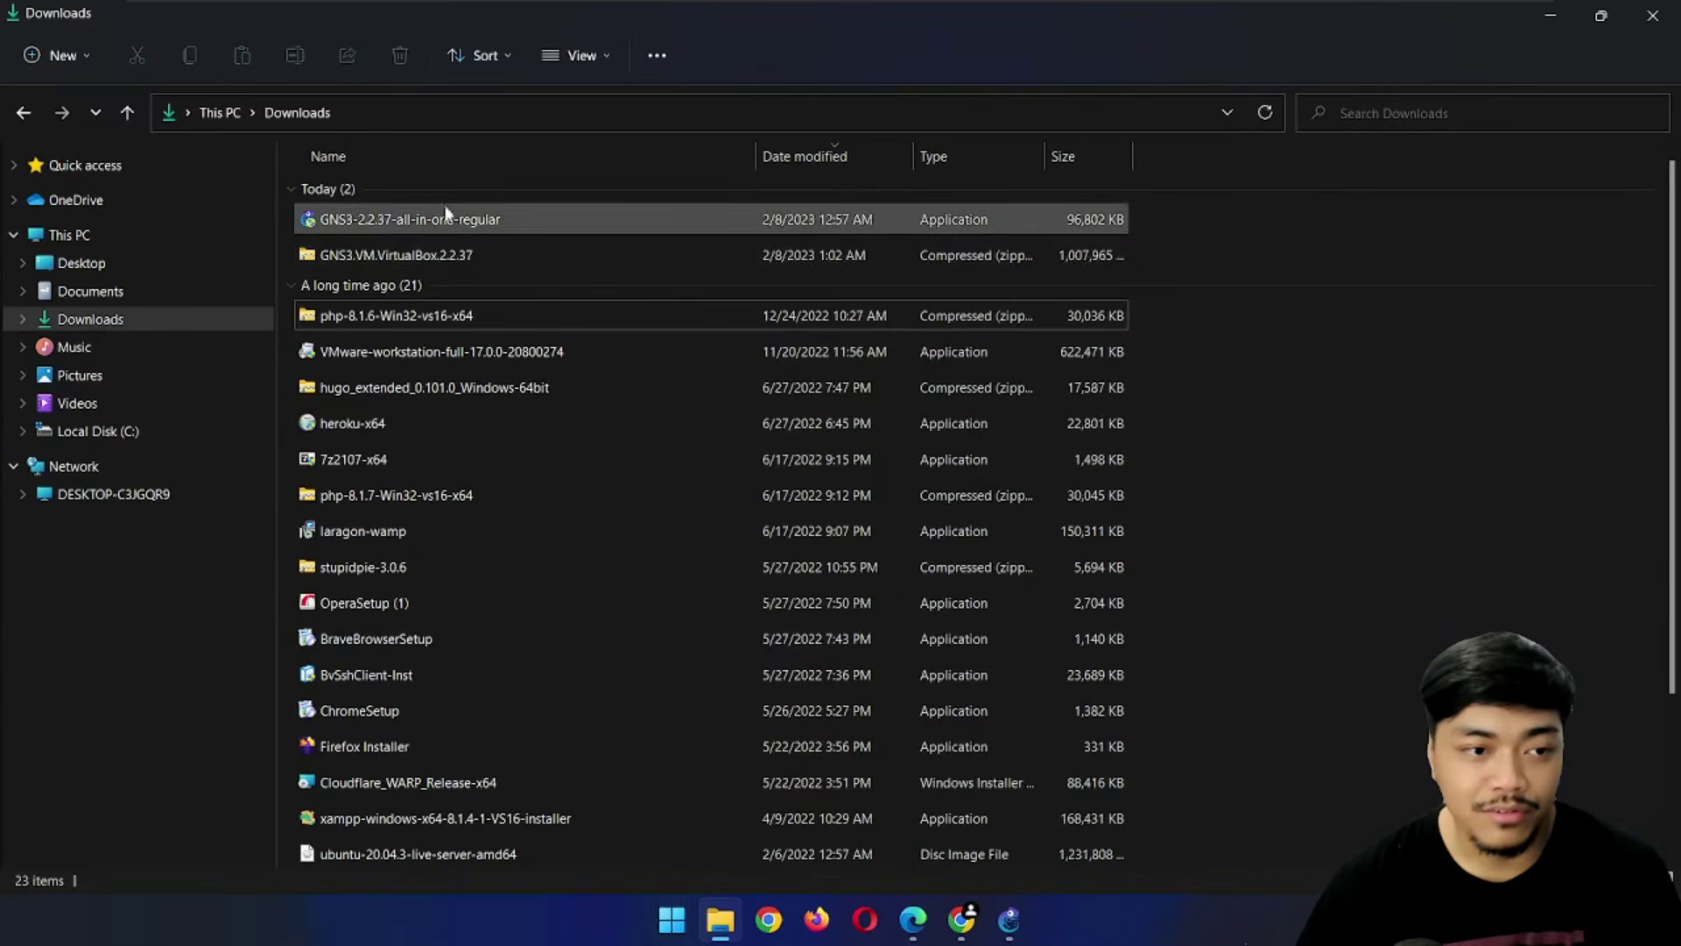
Extract GNS3 VM from the GNS3.VM.VirtualBox.2.2.37 zip into Downloads
{"action": "left_click", "coordinate": [440, 268]}
{"action": "double_click", "coordinate": [440, 255]}
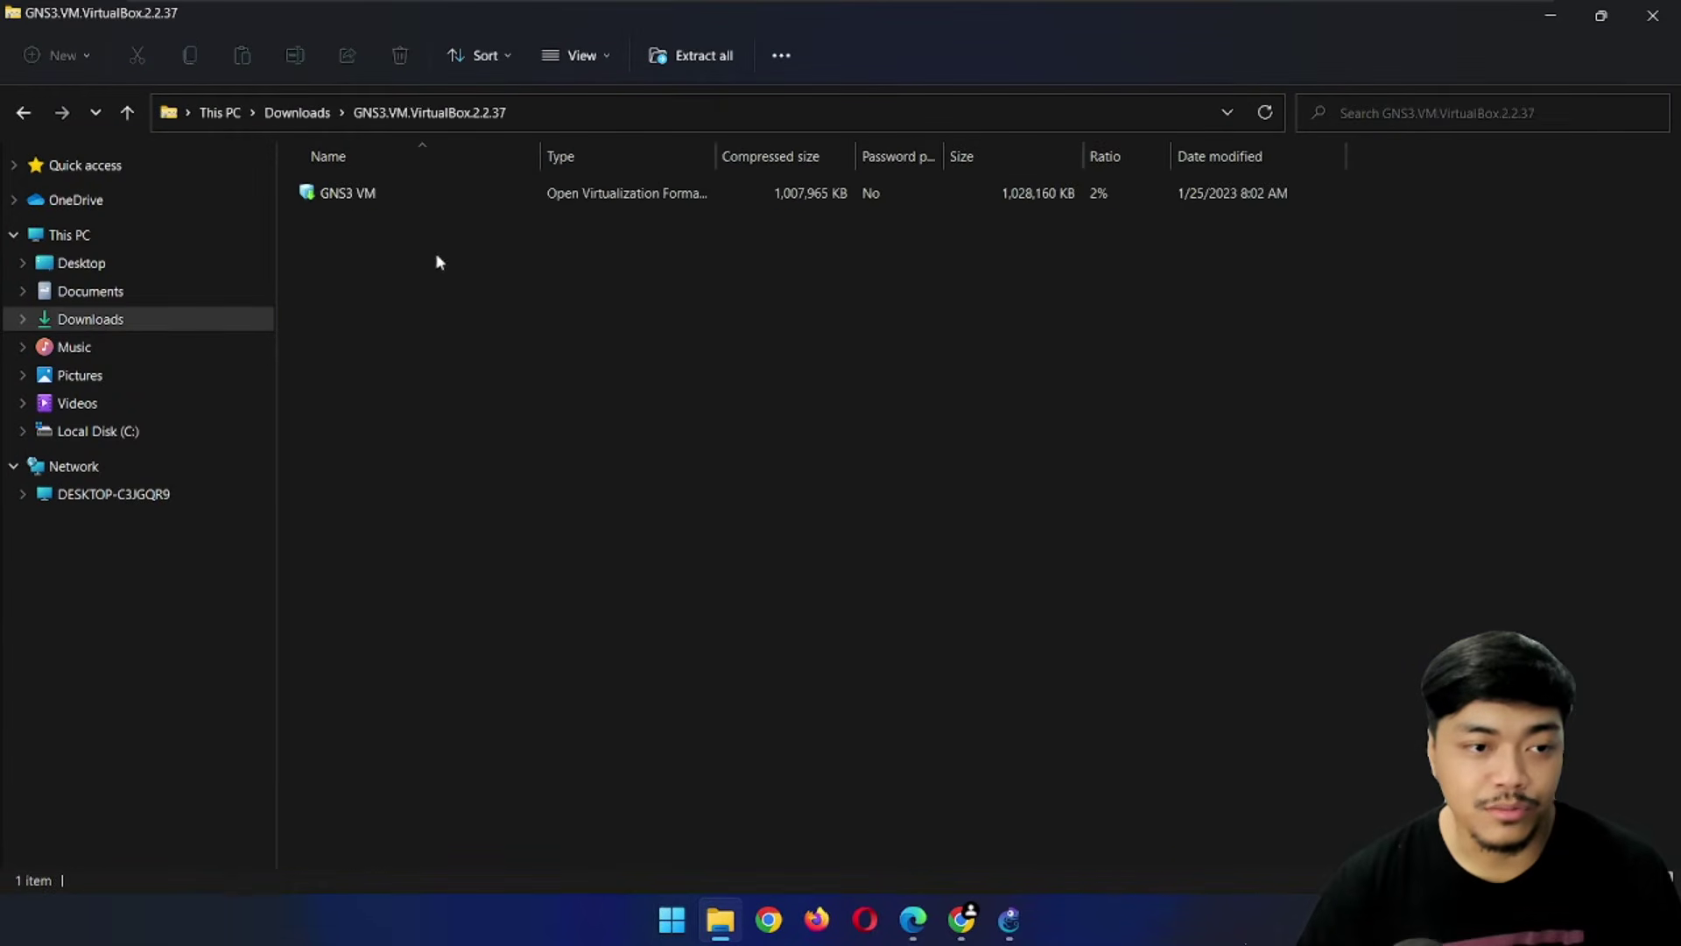
{"action": "left_click", "coordinate": [293, 112]}
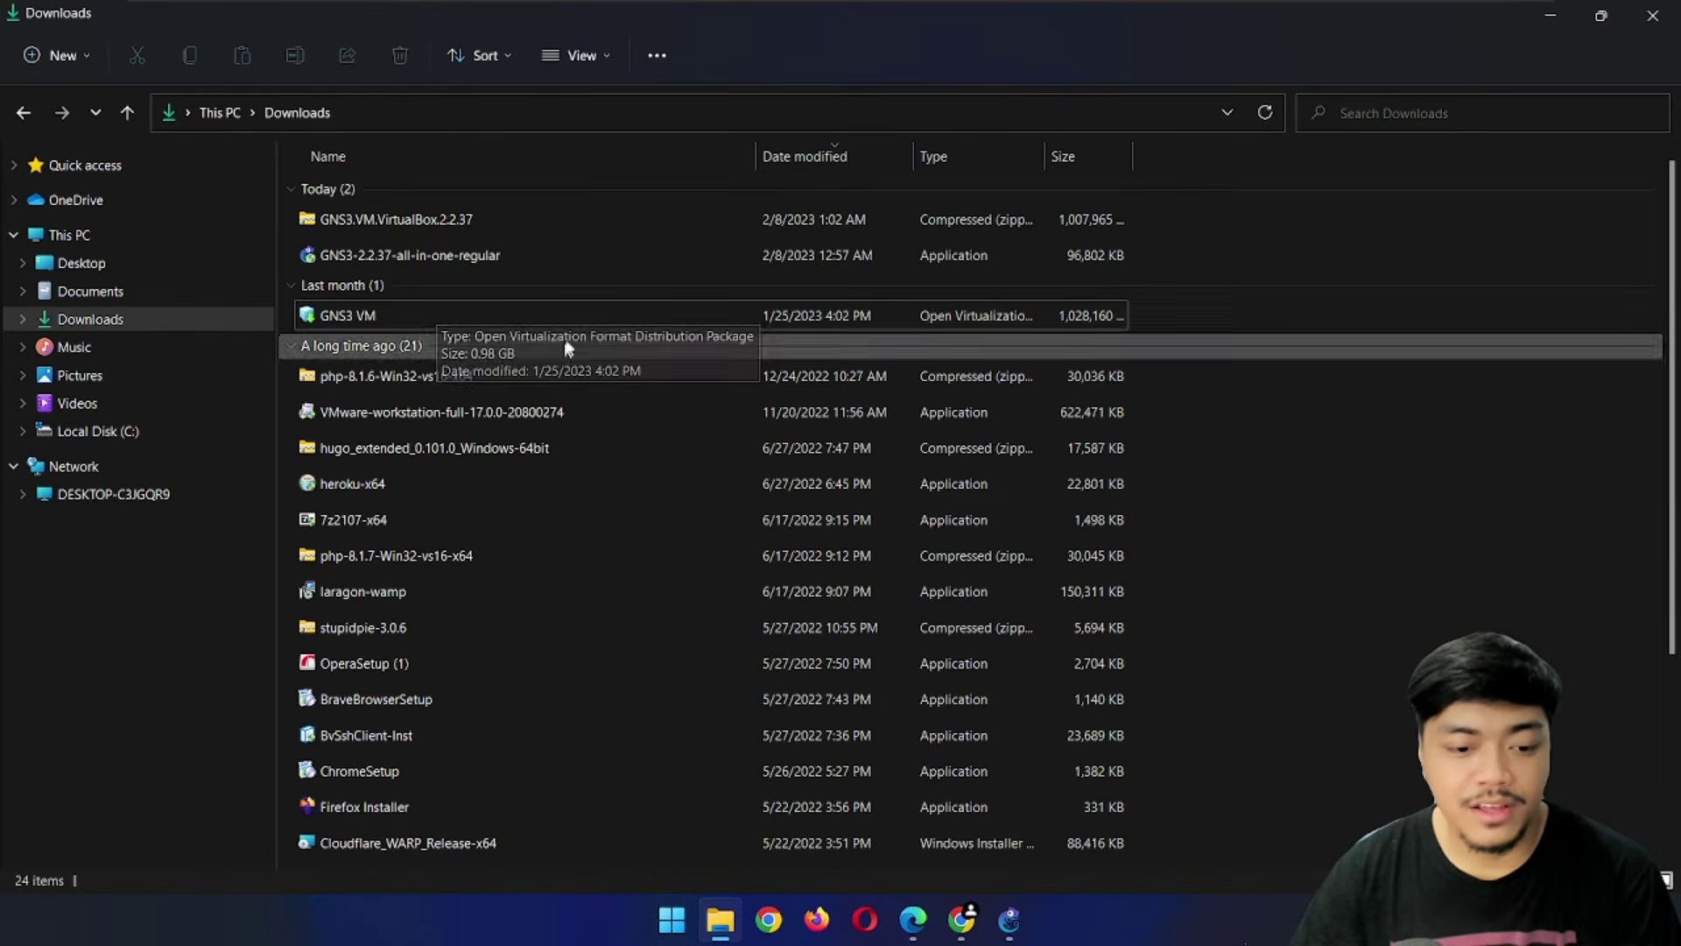
Search 'virt' in Start to launch Oracle VM VirtualBox
{"action": "left_click", "coordinate": [676, 921]}
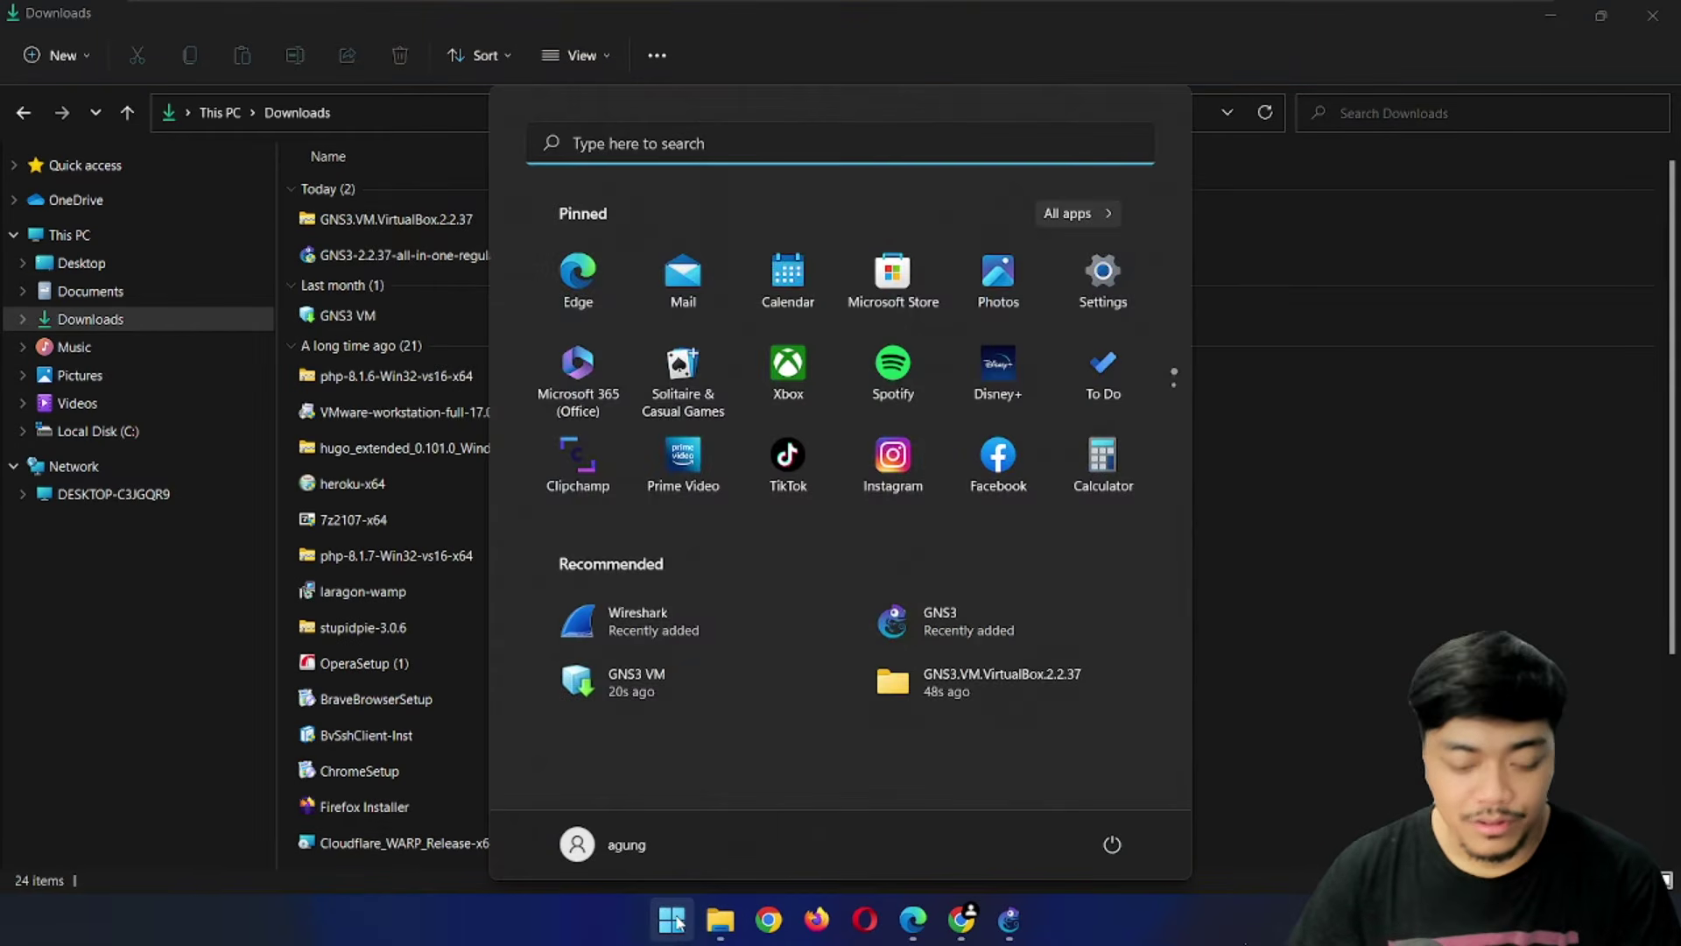
{"action": "type", "text": "virt"}
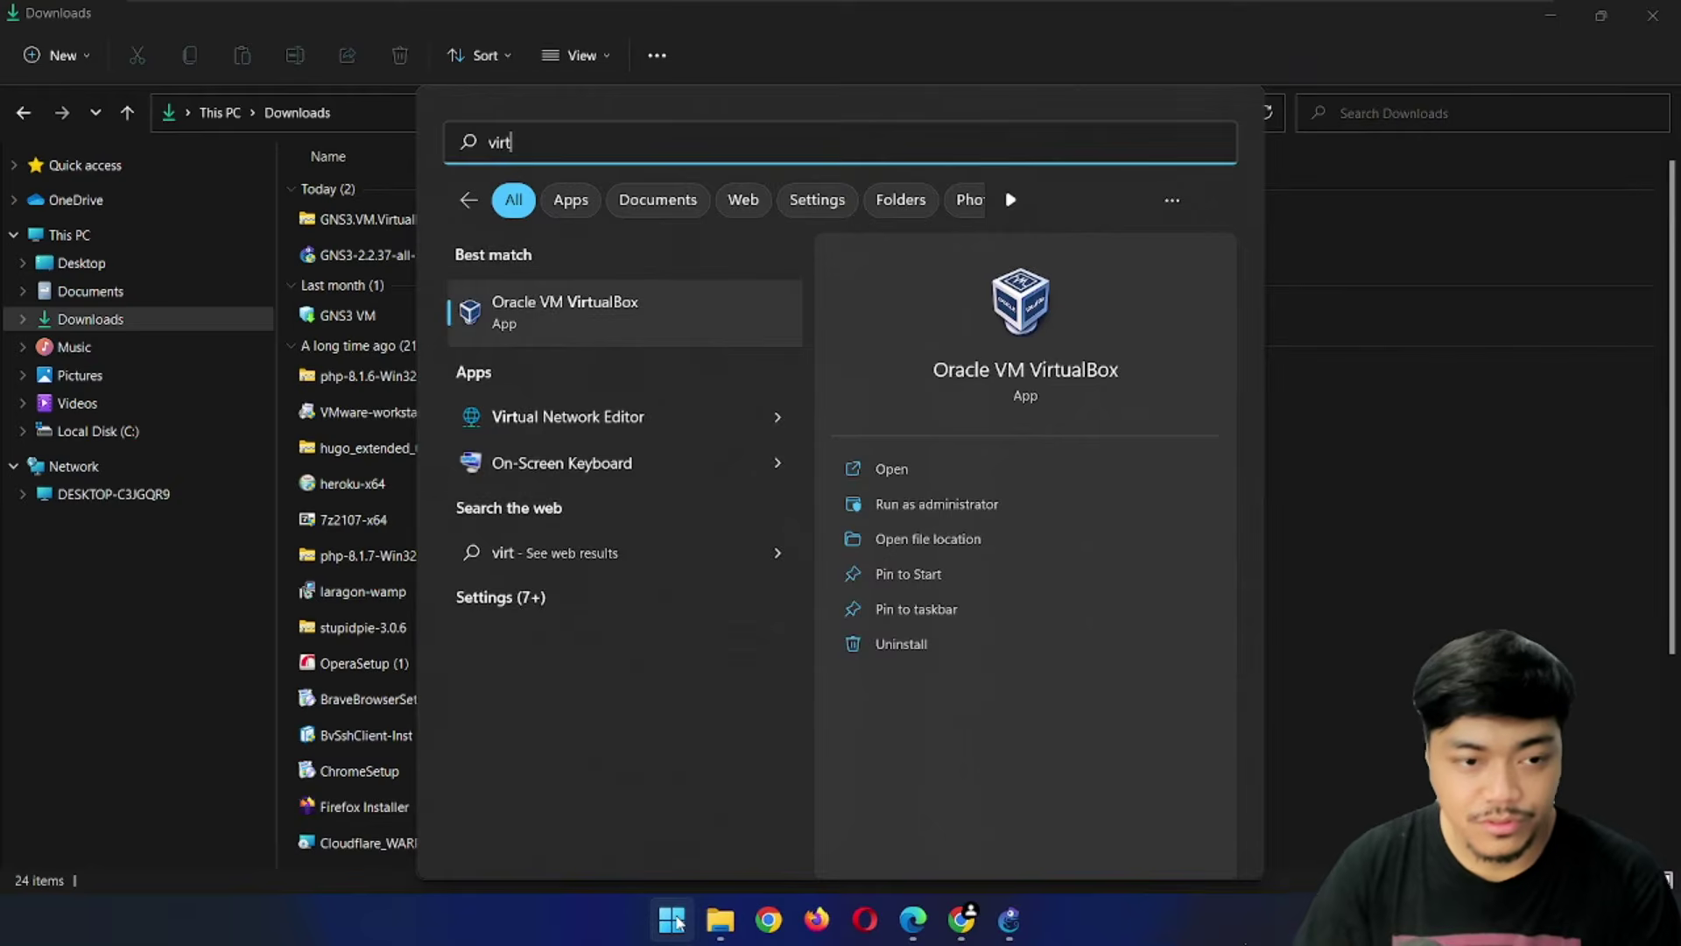
{"action": "key", "text": "Return"}
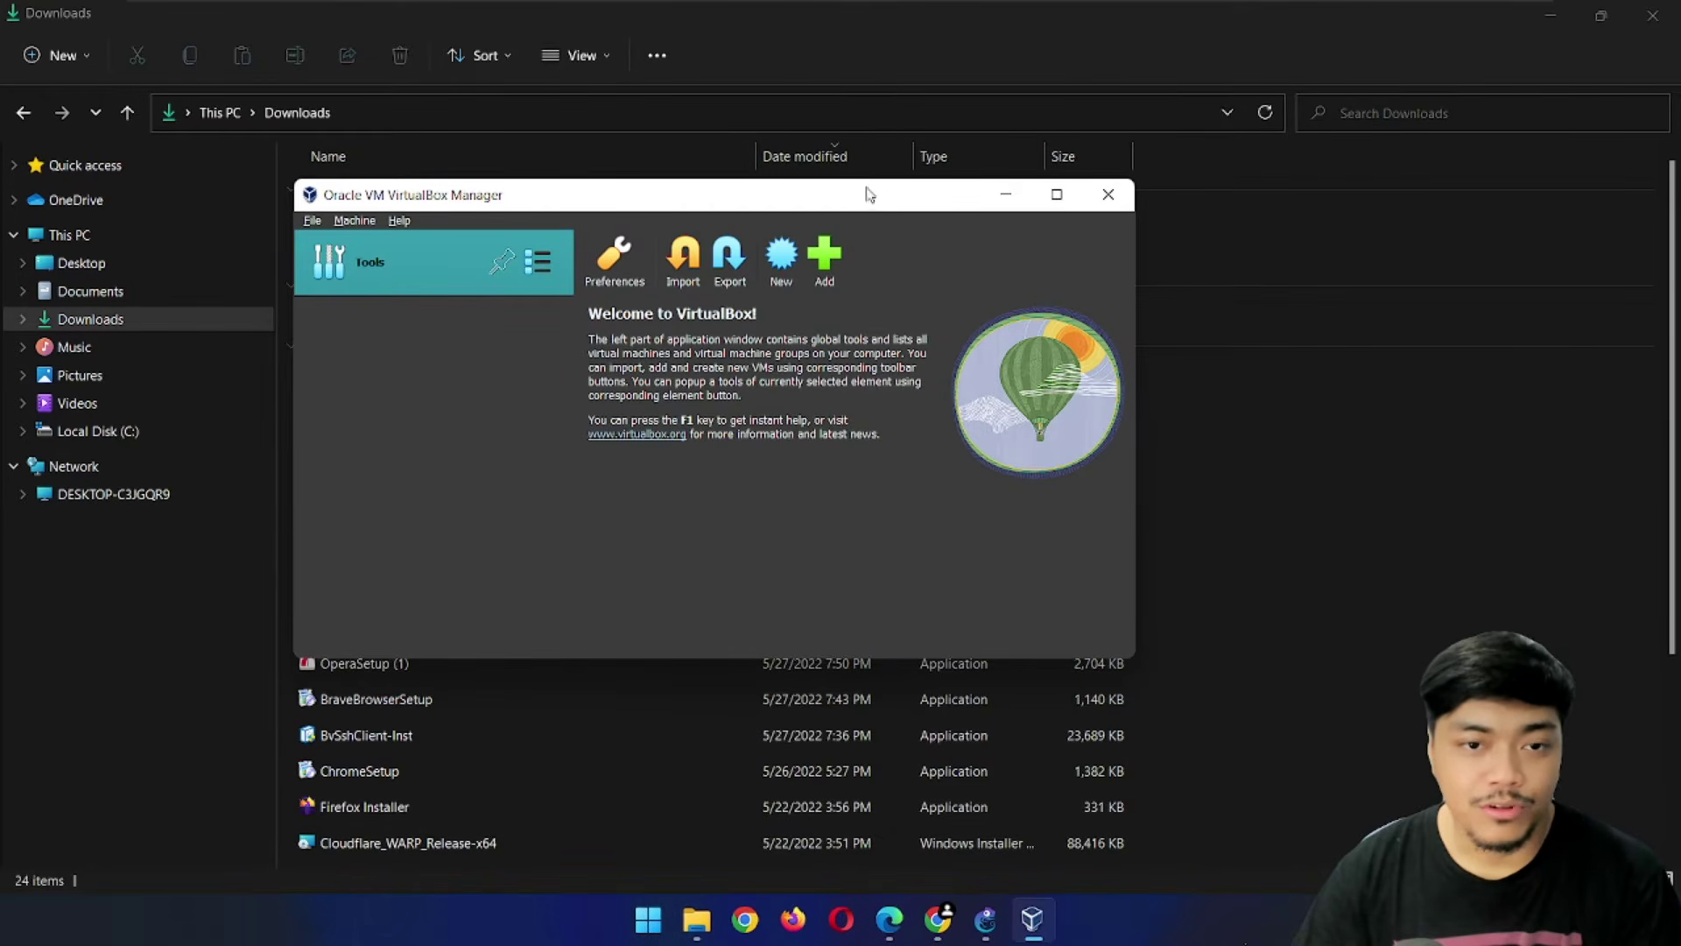
Import Downloads\GNS3 VM.ova into VirtualBox, then return to the GNS3 wizard
{"action": "left_click", "coordinate": [684, 267]}
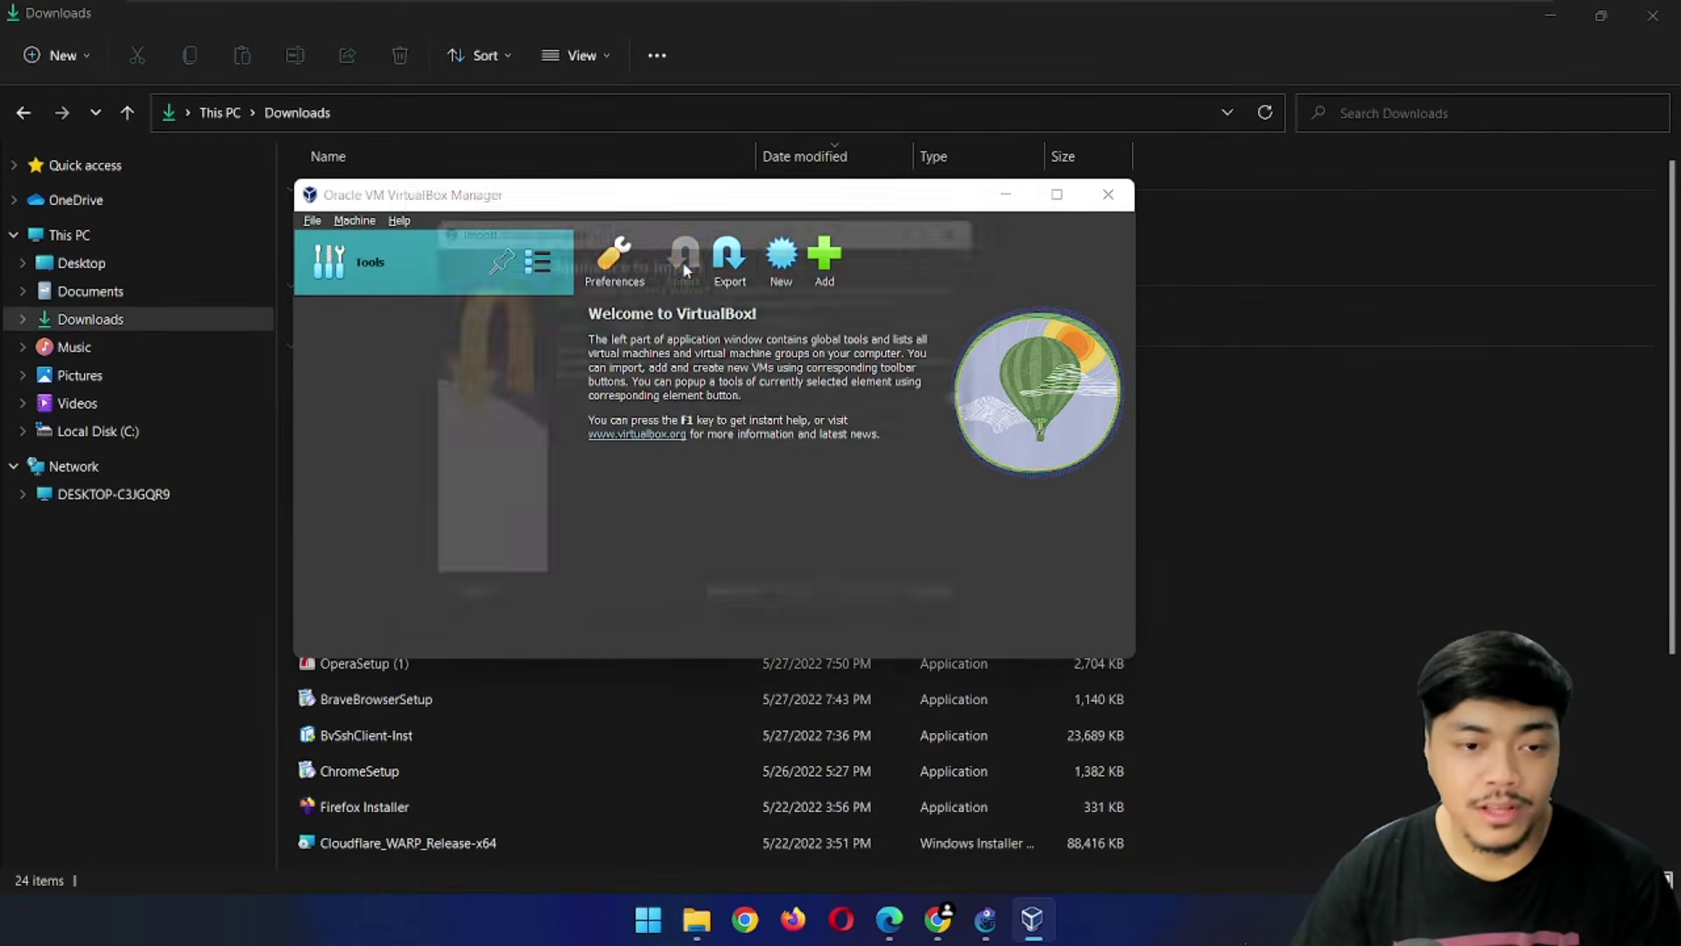
{"action": "left_click", "coordinate": [999, 400]}
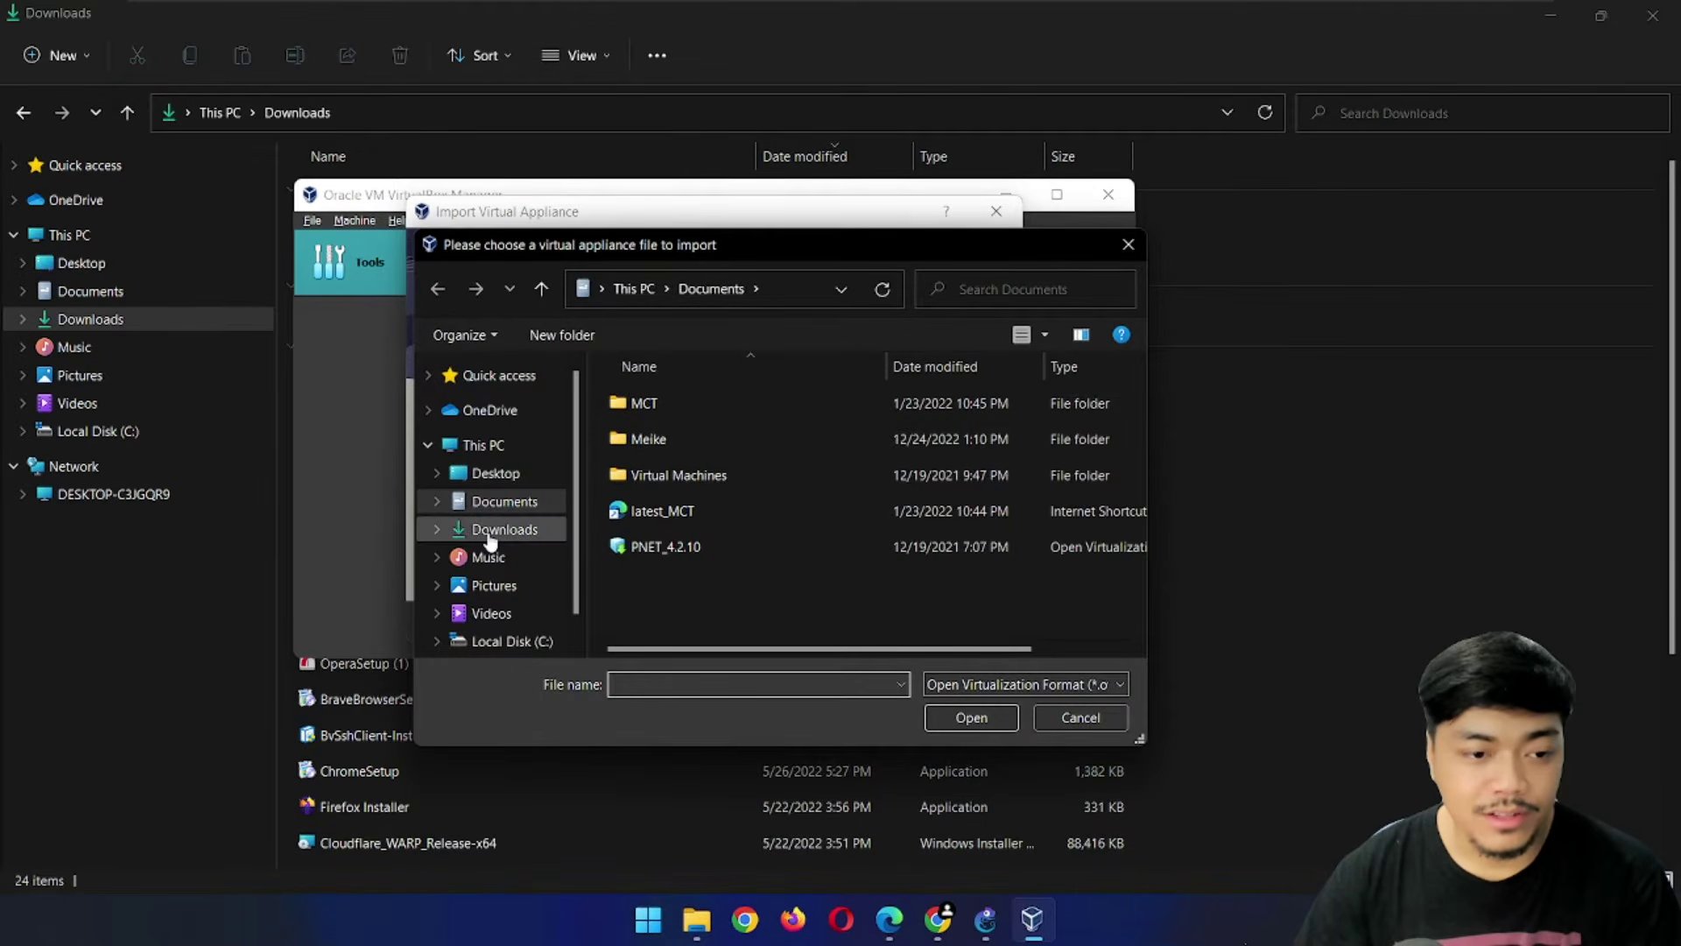
{"action": "left_click", "coordinate": [504, 529]}
{"action": "left_click", "coordinate": [668, 433]}
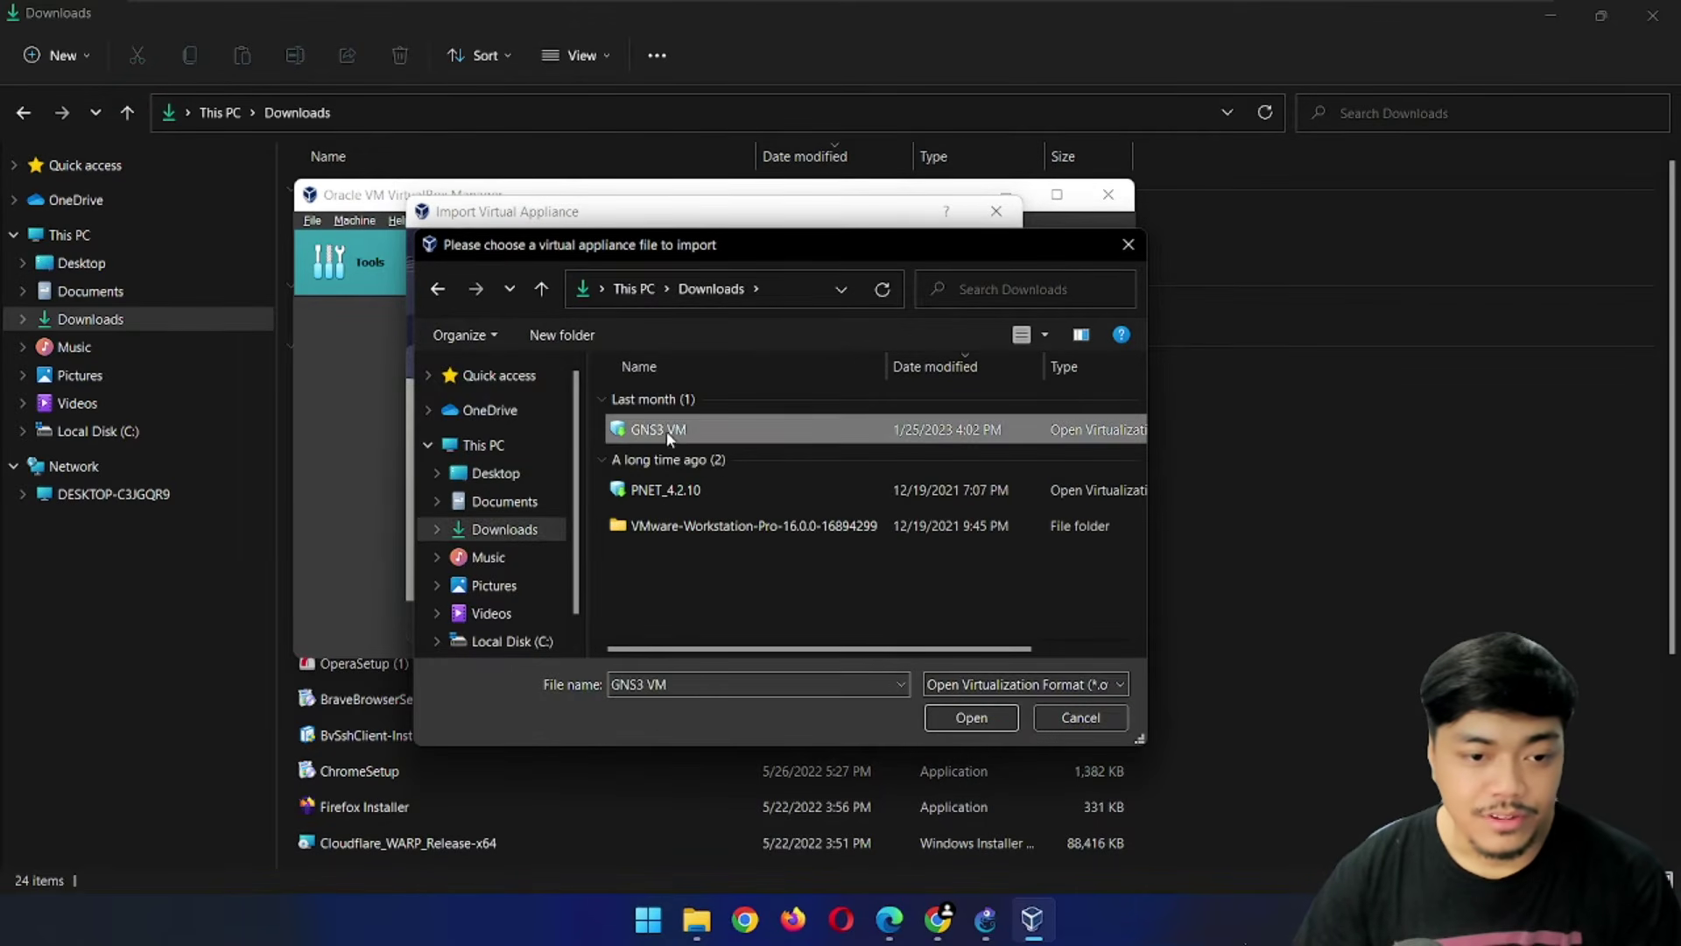
{"action": "left_click", "coordinate": [969, 716]}
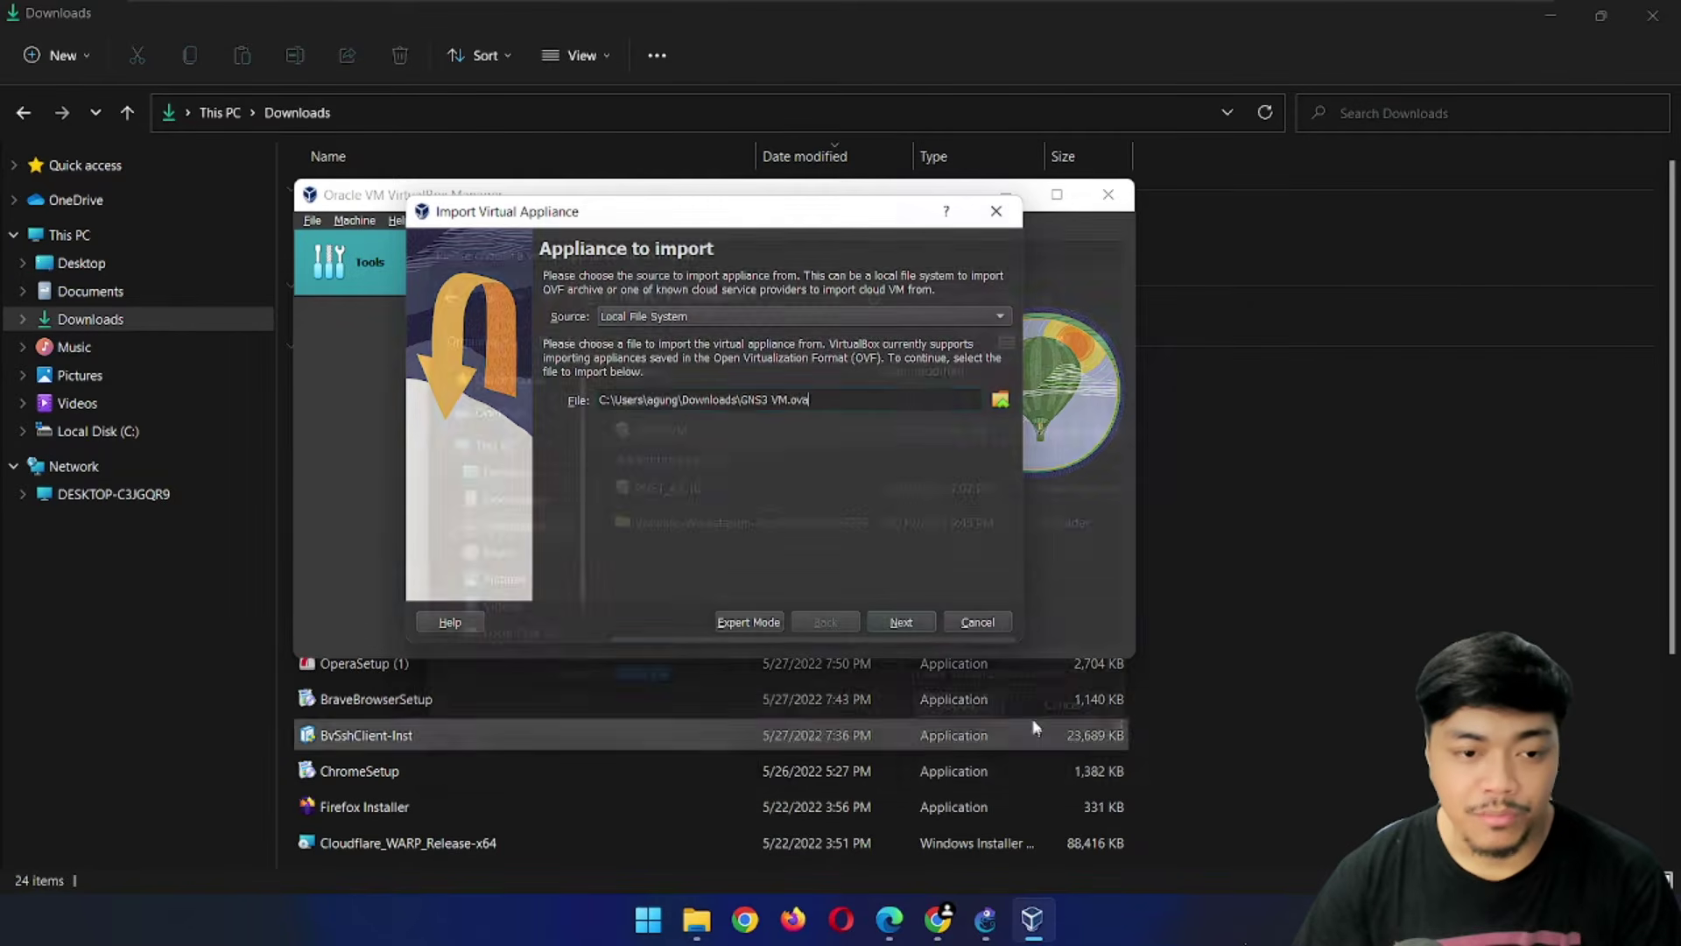
{"action": "left_click", "coordinate": [901, 623]}
{"action": "left_click", "coordinate": [899, 622]}
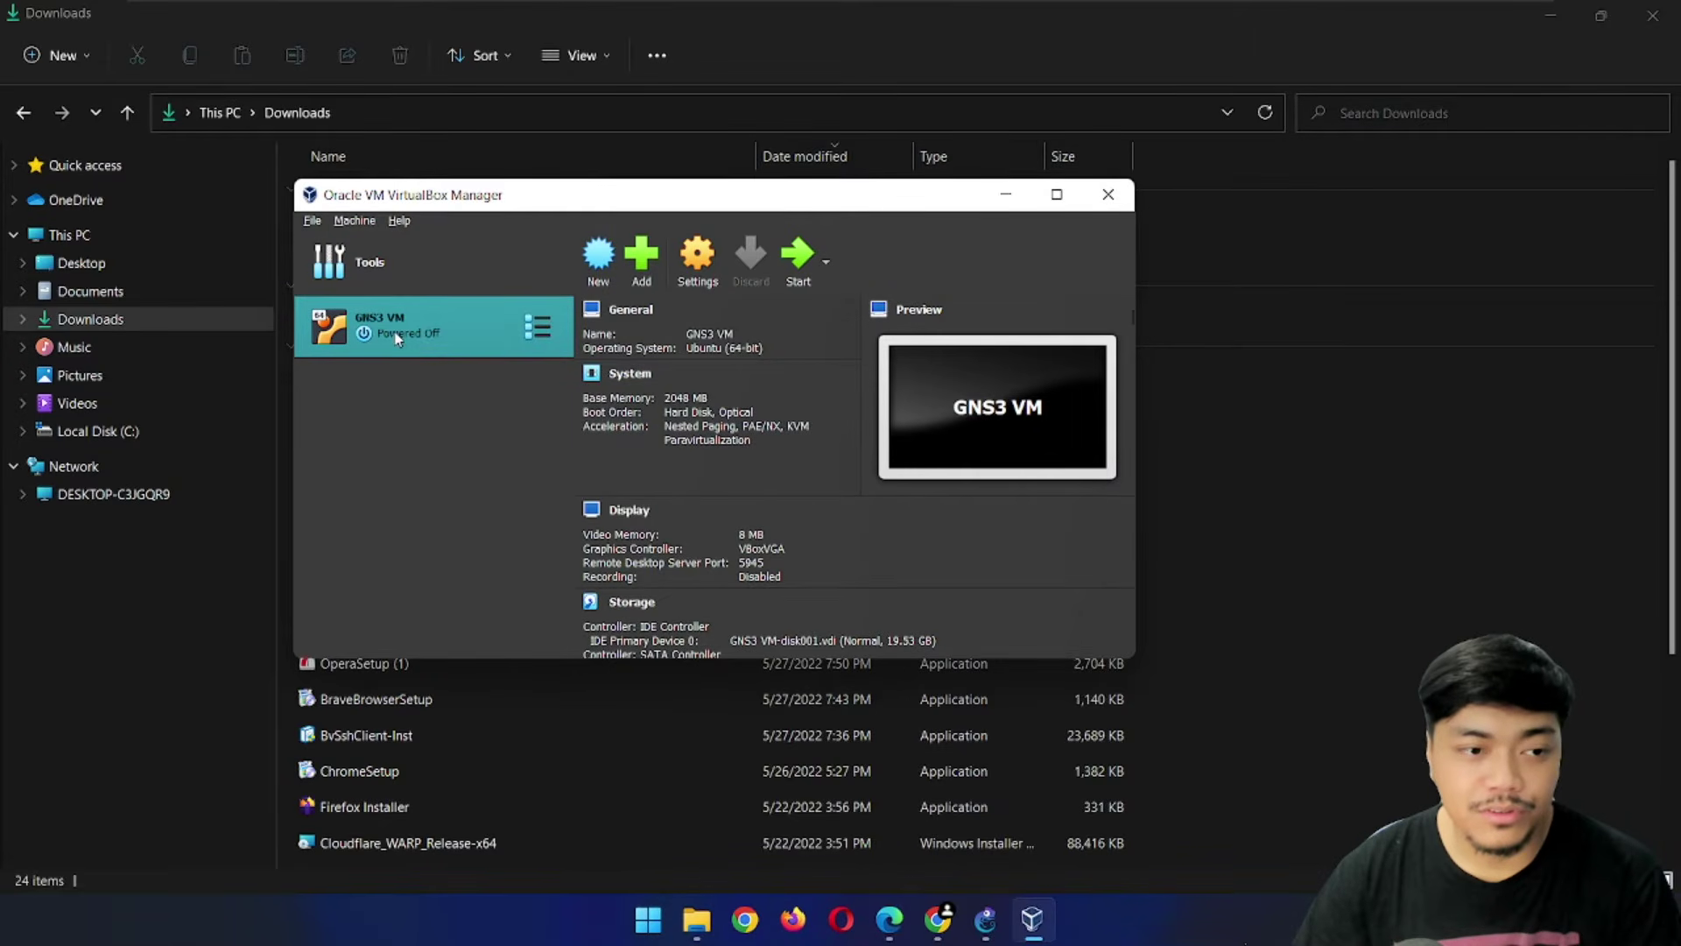
{"action": "left_click", "coordinate": [987, 930]}
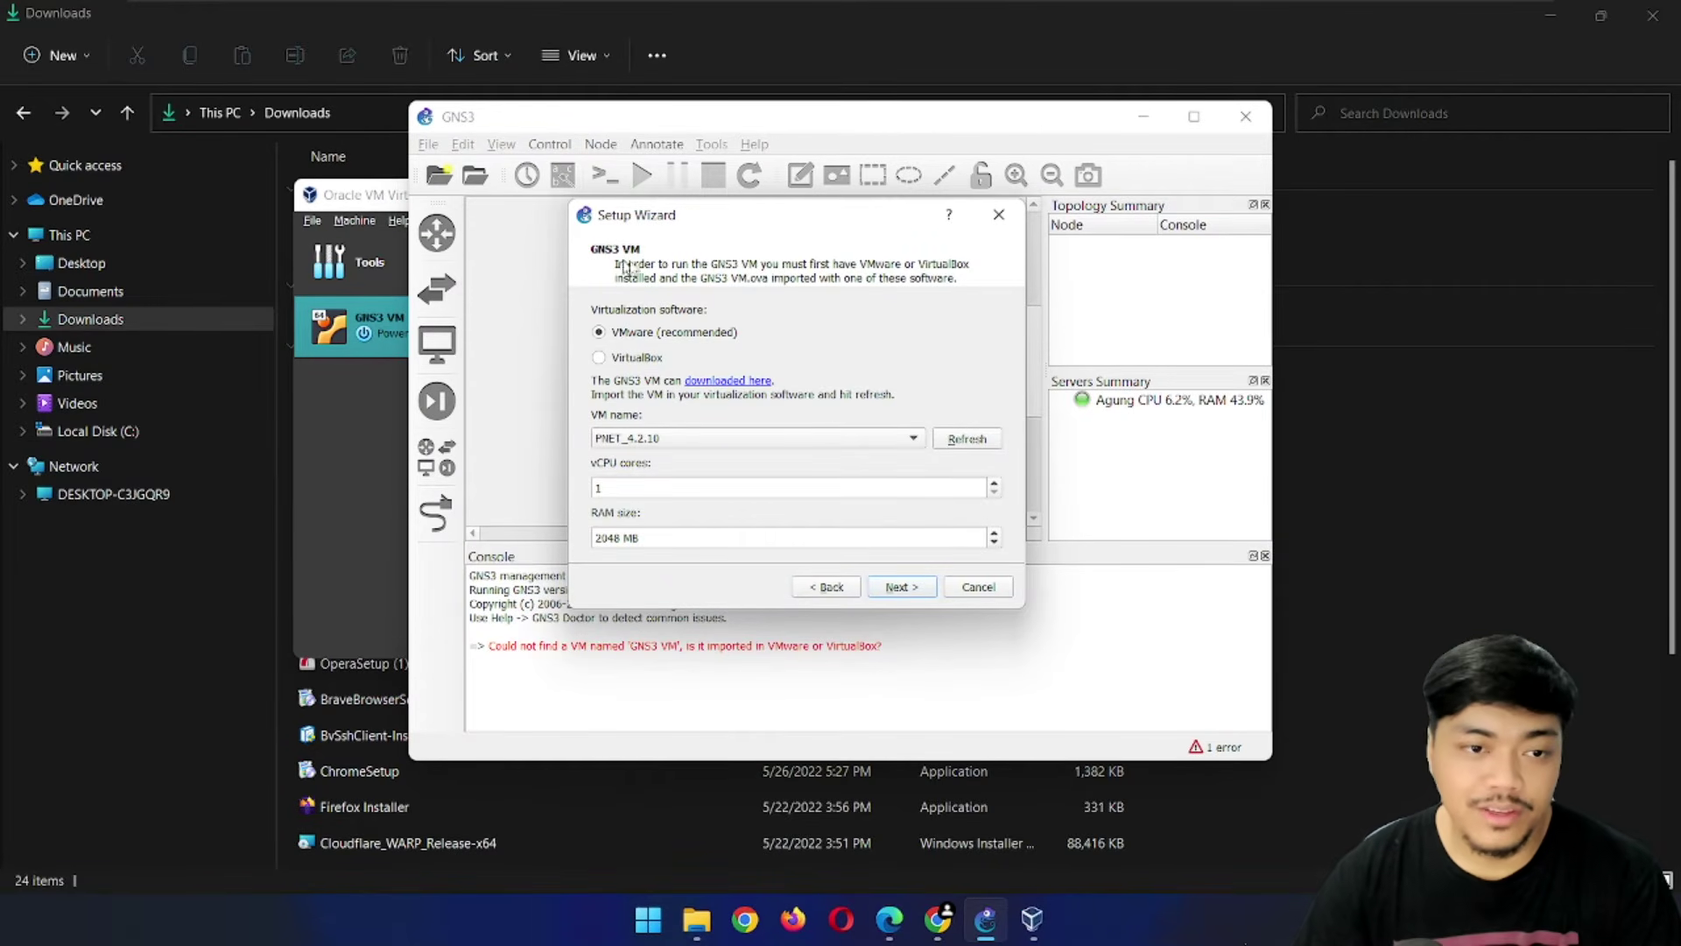
Select VirtualBox and pick GNS3 VM from the refreshed VM list
{"action": "left_click", "coordinate": [628, 361]}
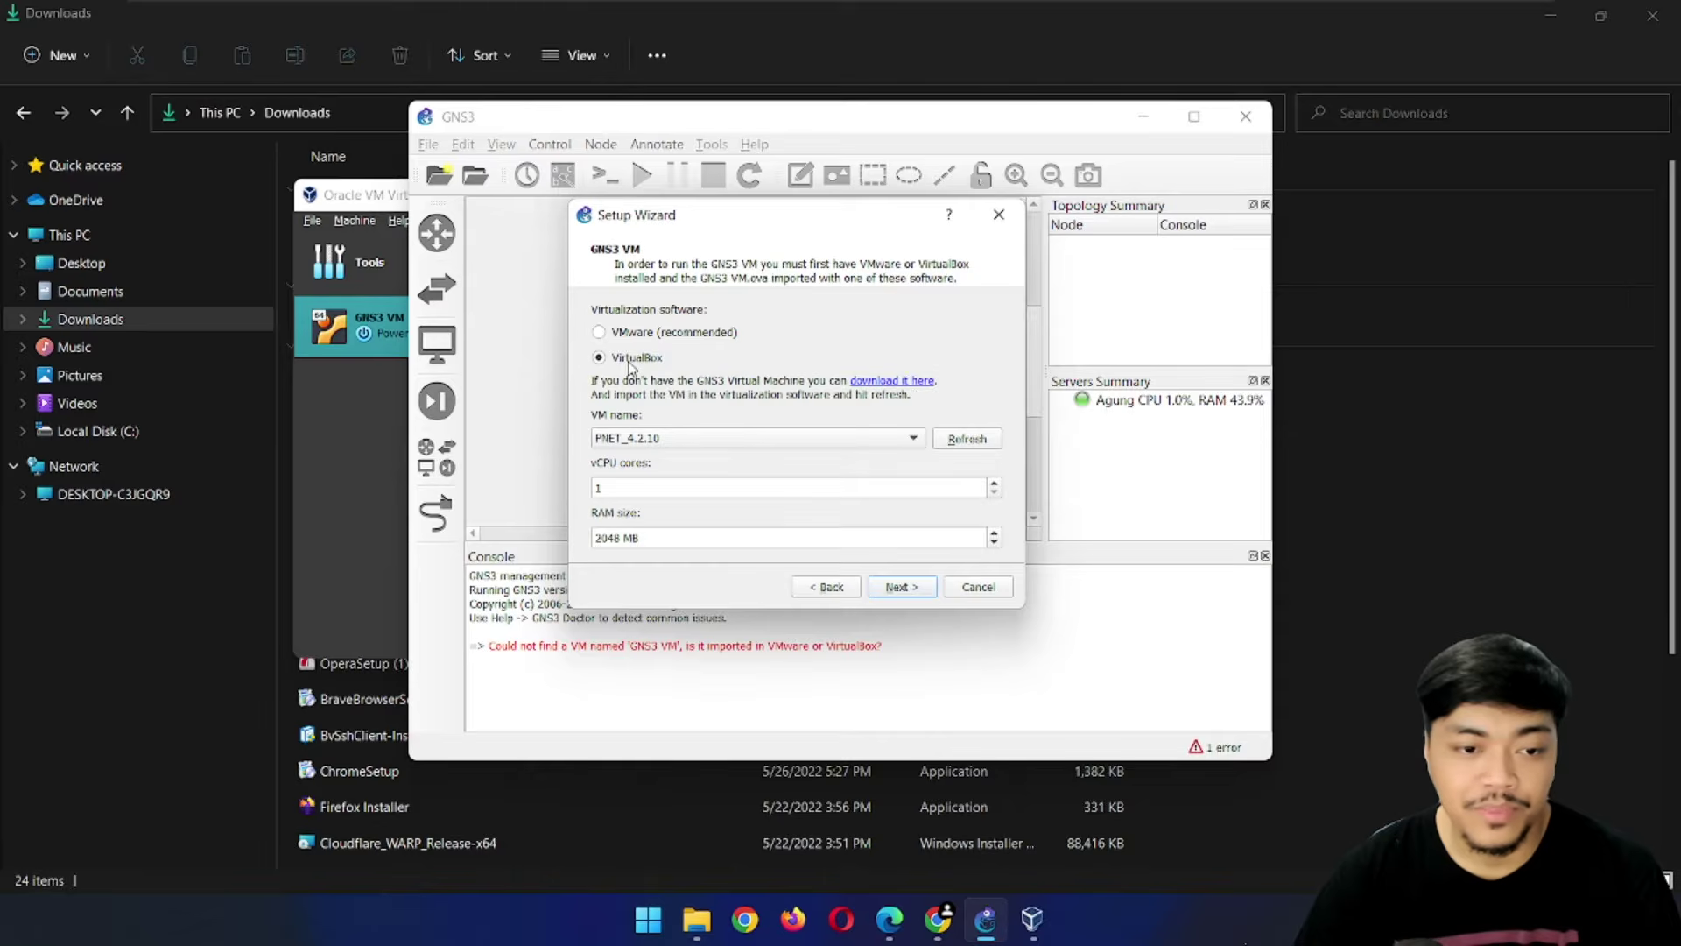
{"action": "left_click", "coordinate": [967, 438]}
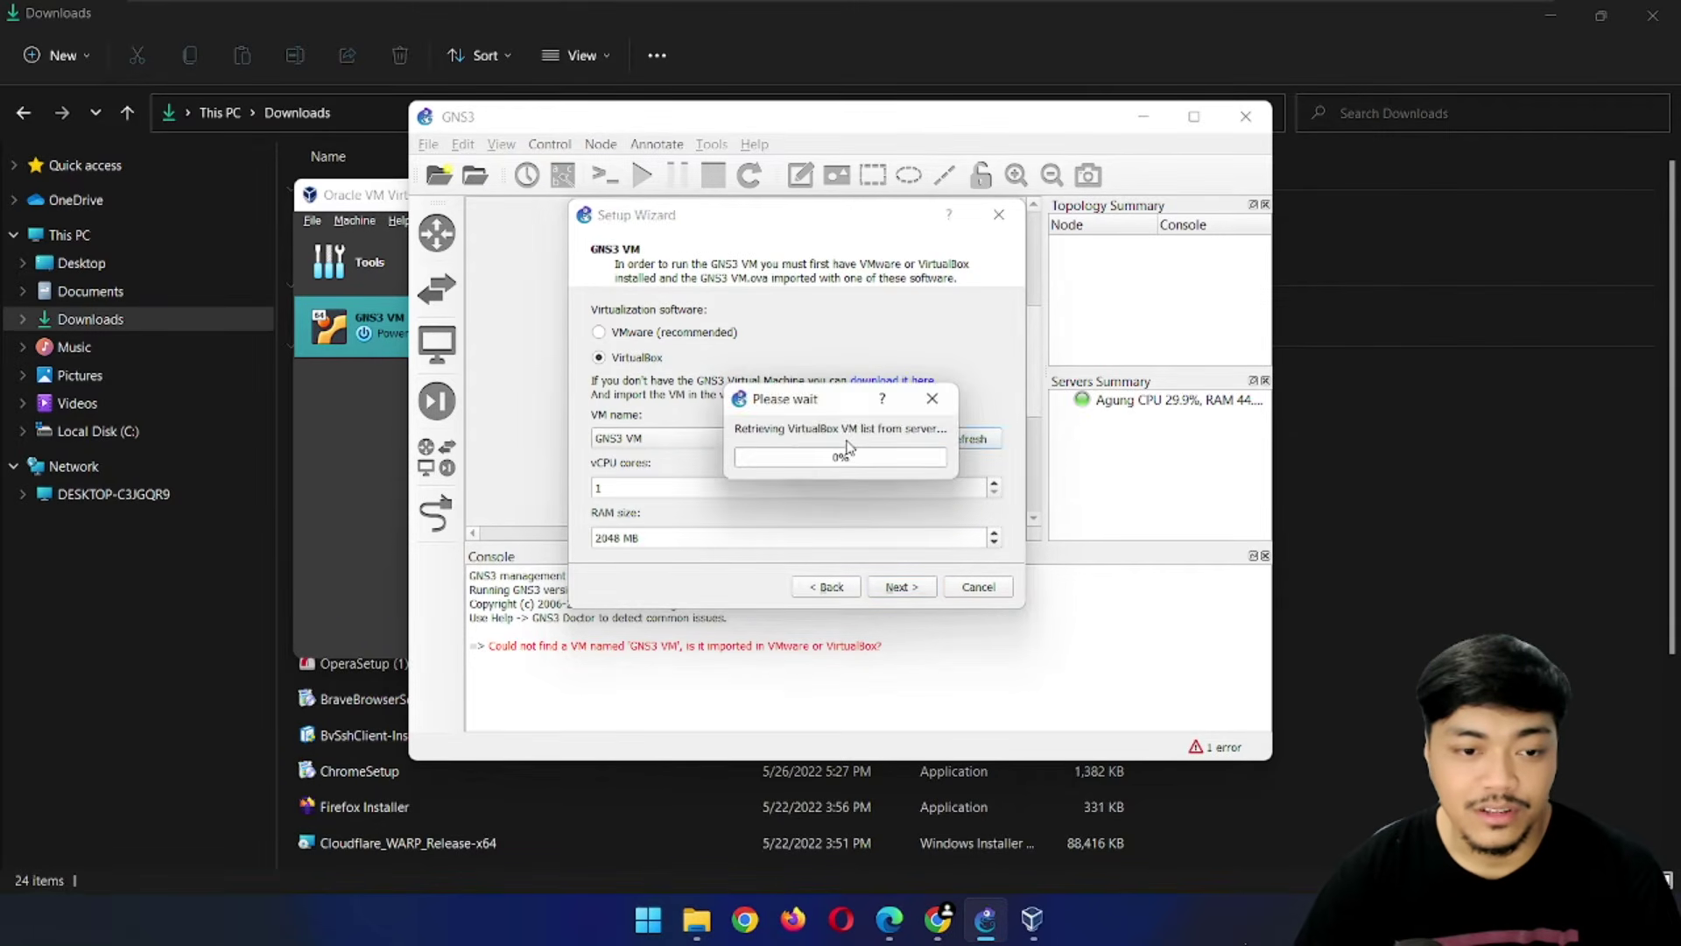
{"action": "left_click", "coordinate": [685, 443]}
{"action": "left_click", "coordinate": [630, 449]}
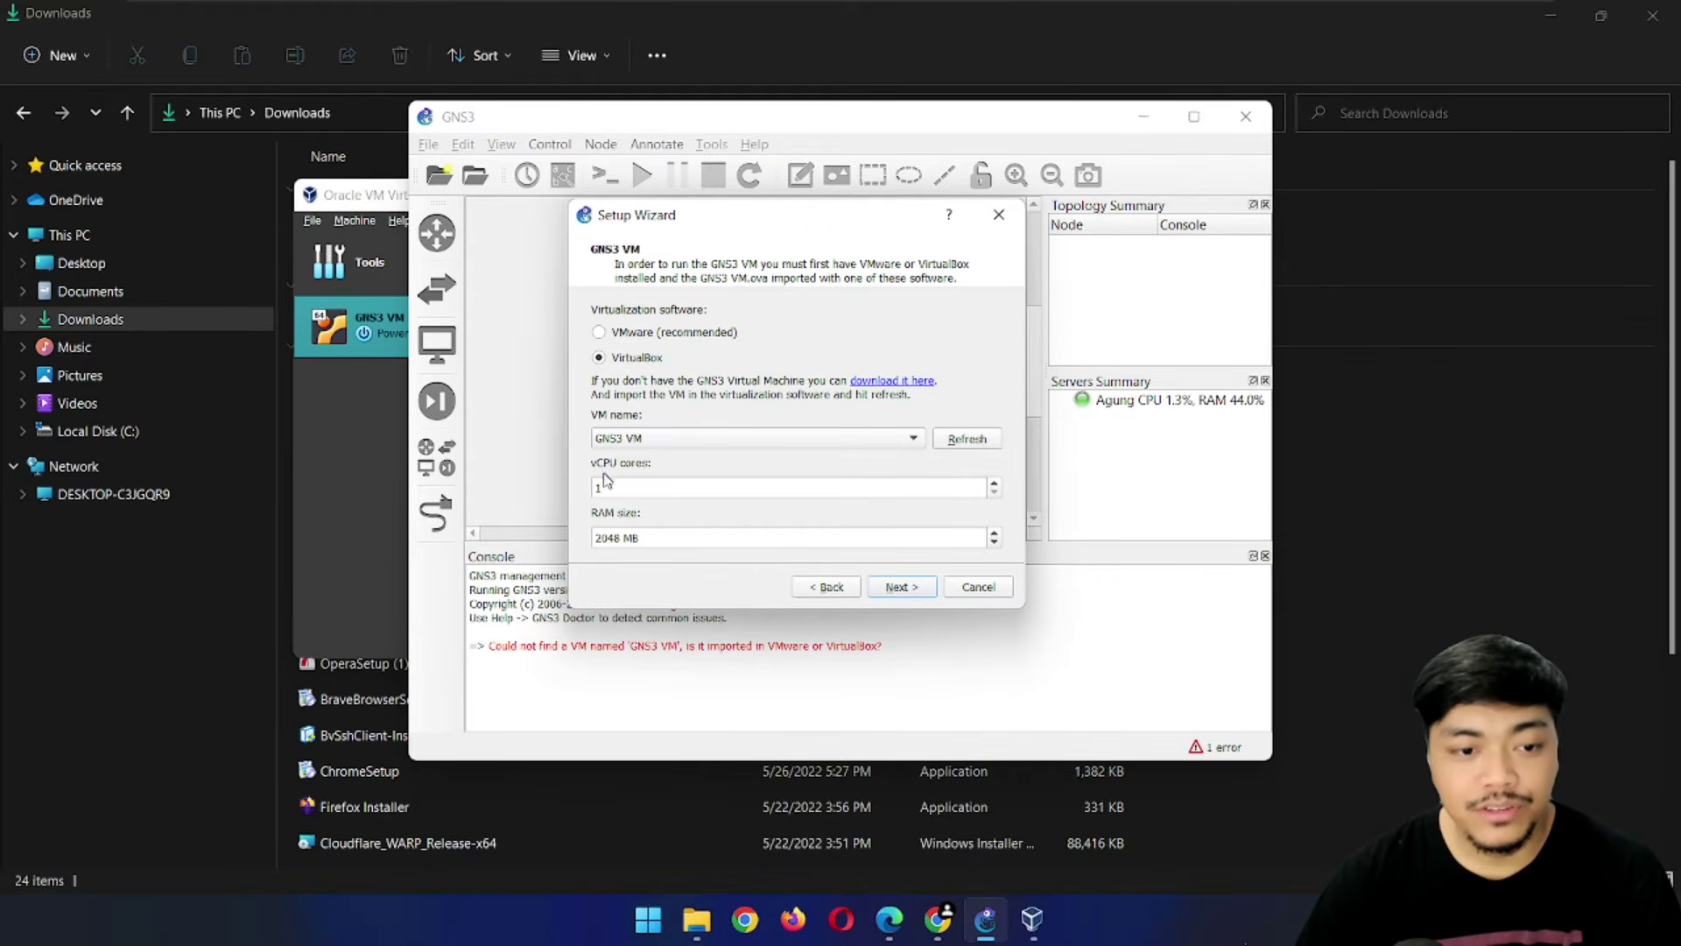
Give the GNS3 VM 4 vCPU cores and 4096 MB RAM and start it
{"action": "left_click", "coordinate": [638, 487]}
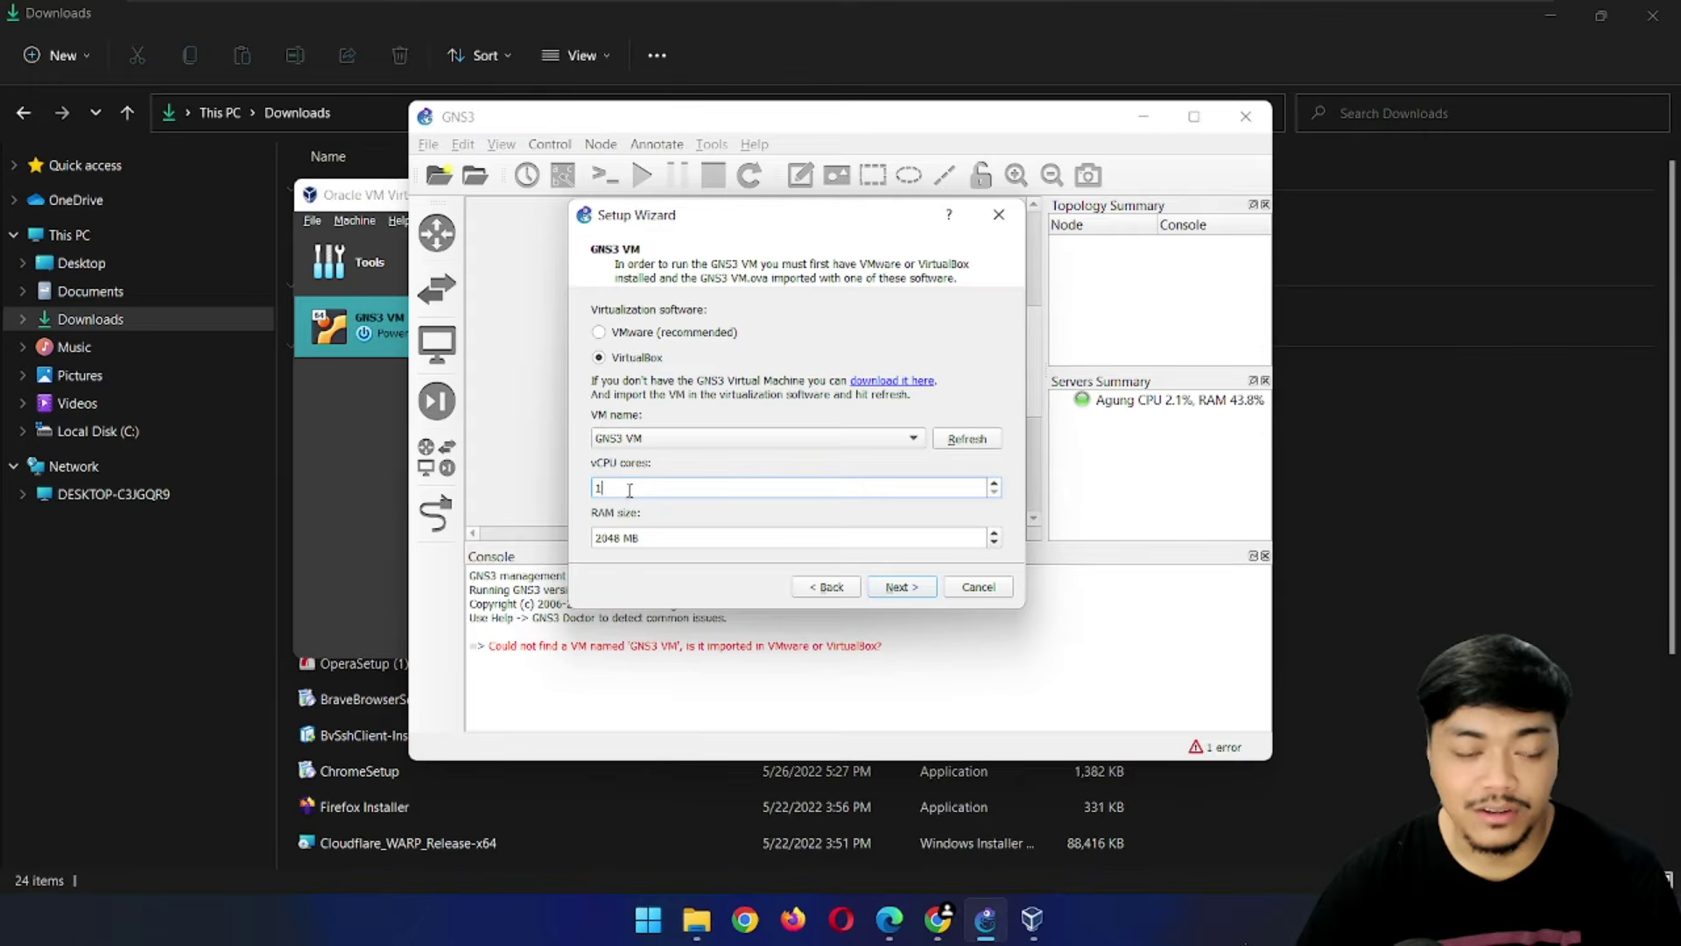
{"action": "left_click", "coordinate": [993, 483]}
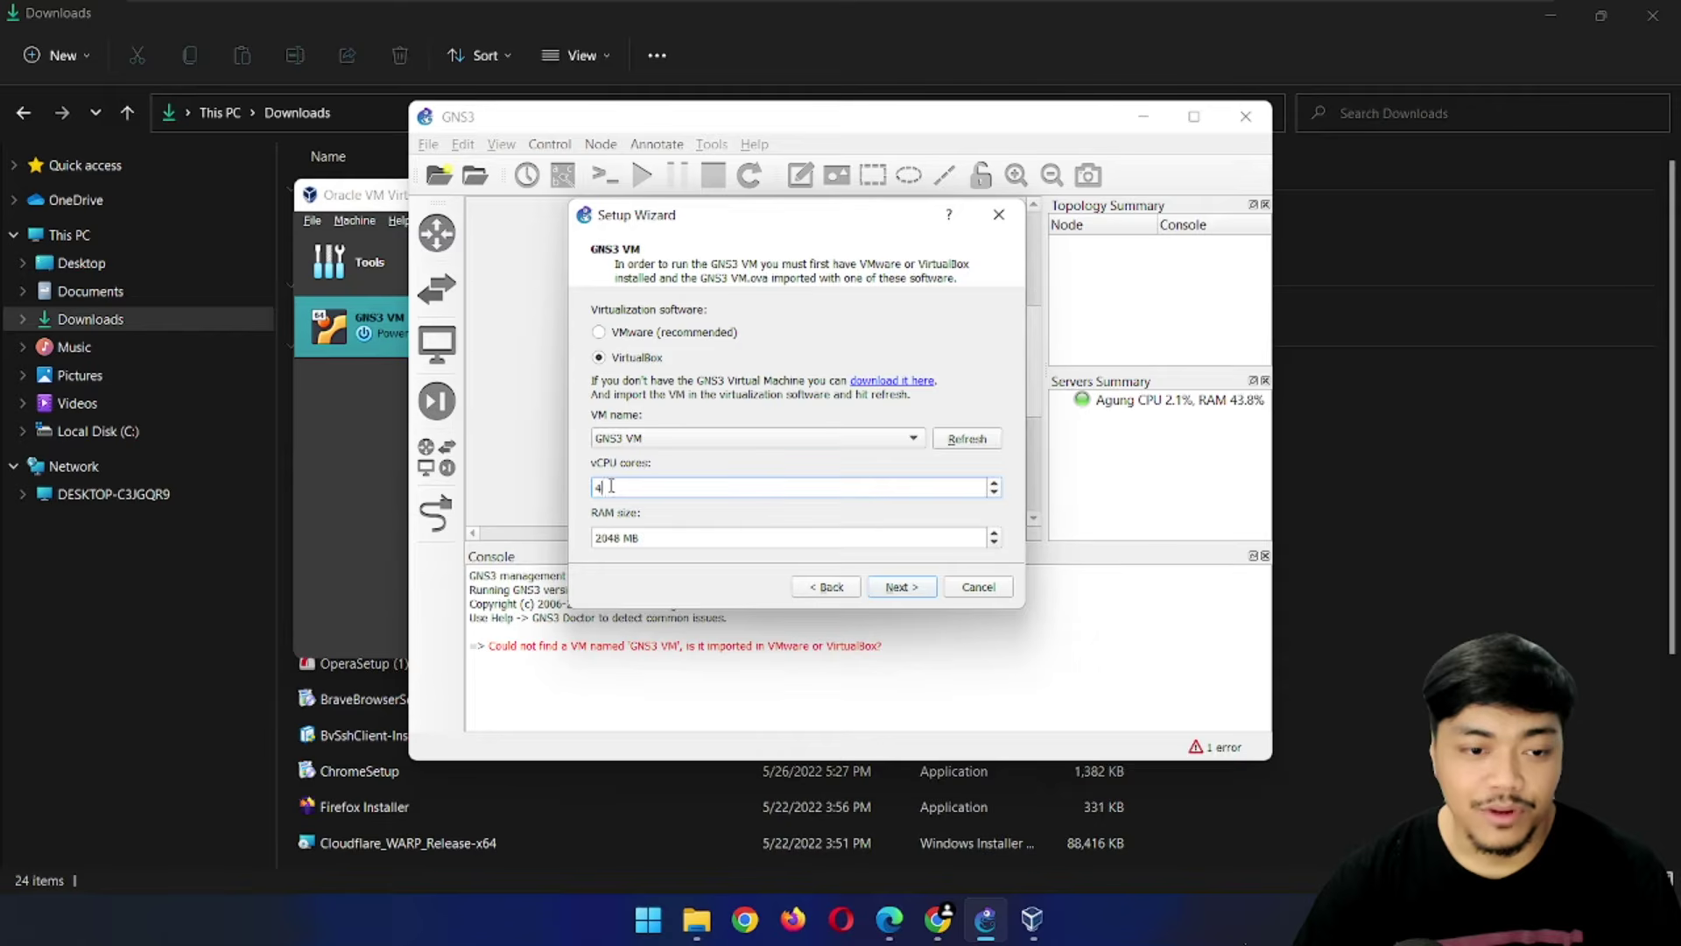
{"action": "left_click", "coordinate": [618, 537]}
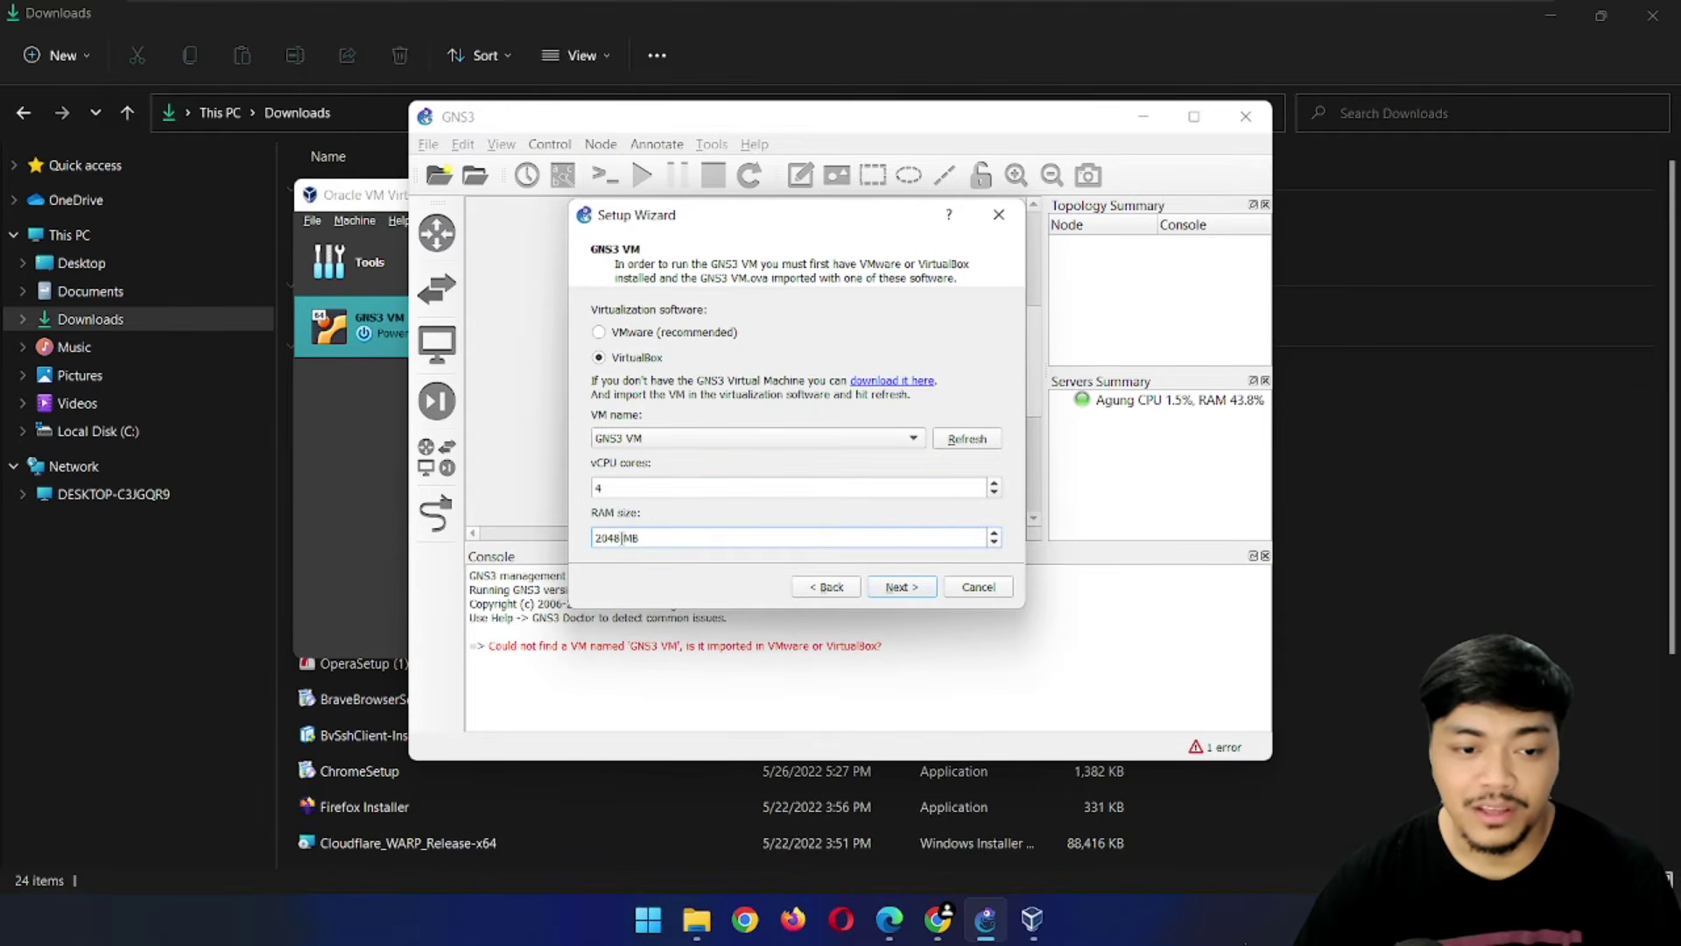
{"action": "type", "text": "4096"}
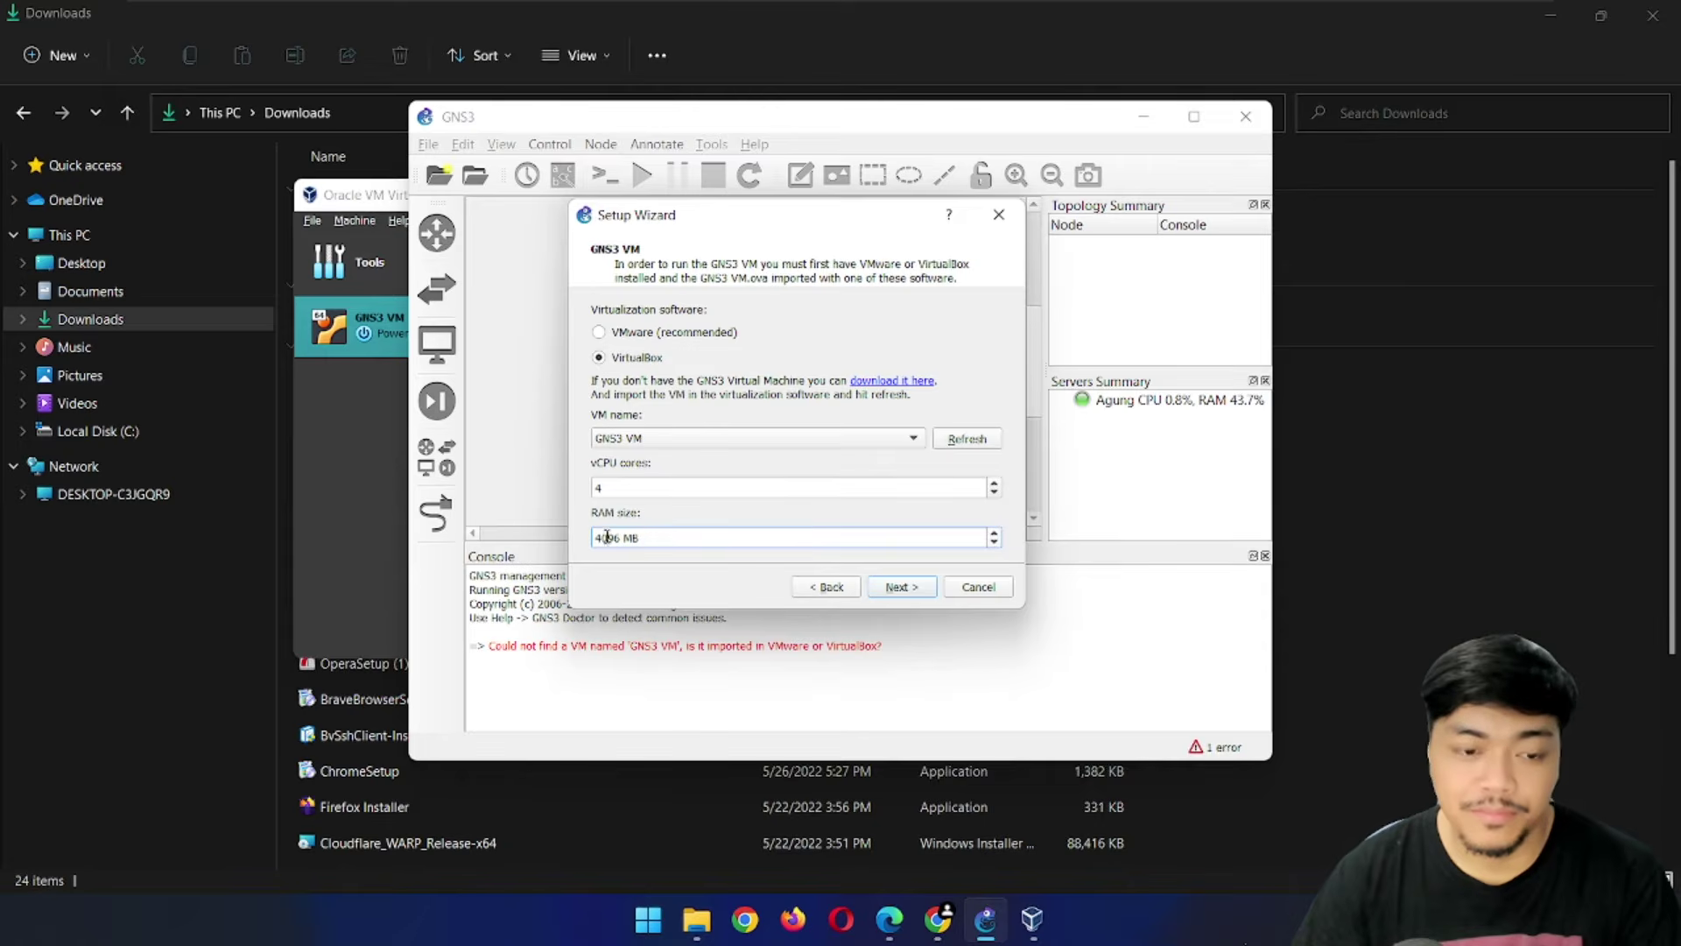
{"action": "left_click", "coordinate": [672, 486]}
{"action": "left_click", "coordinate": [655, 539]}
{"action": "left_click", "coordinate": [673, 490]}
{"action": "left_click", "coordinate": [677, 537]}
{"action": "left_click", "coordinate": [687, 490]}
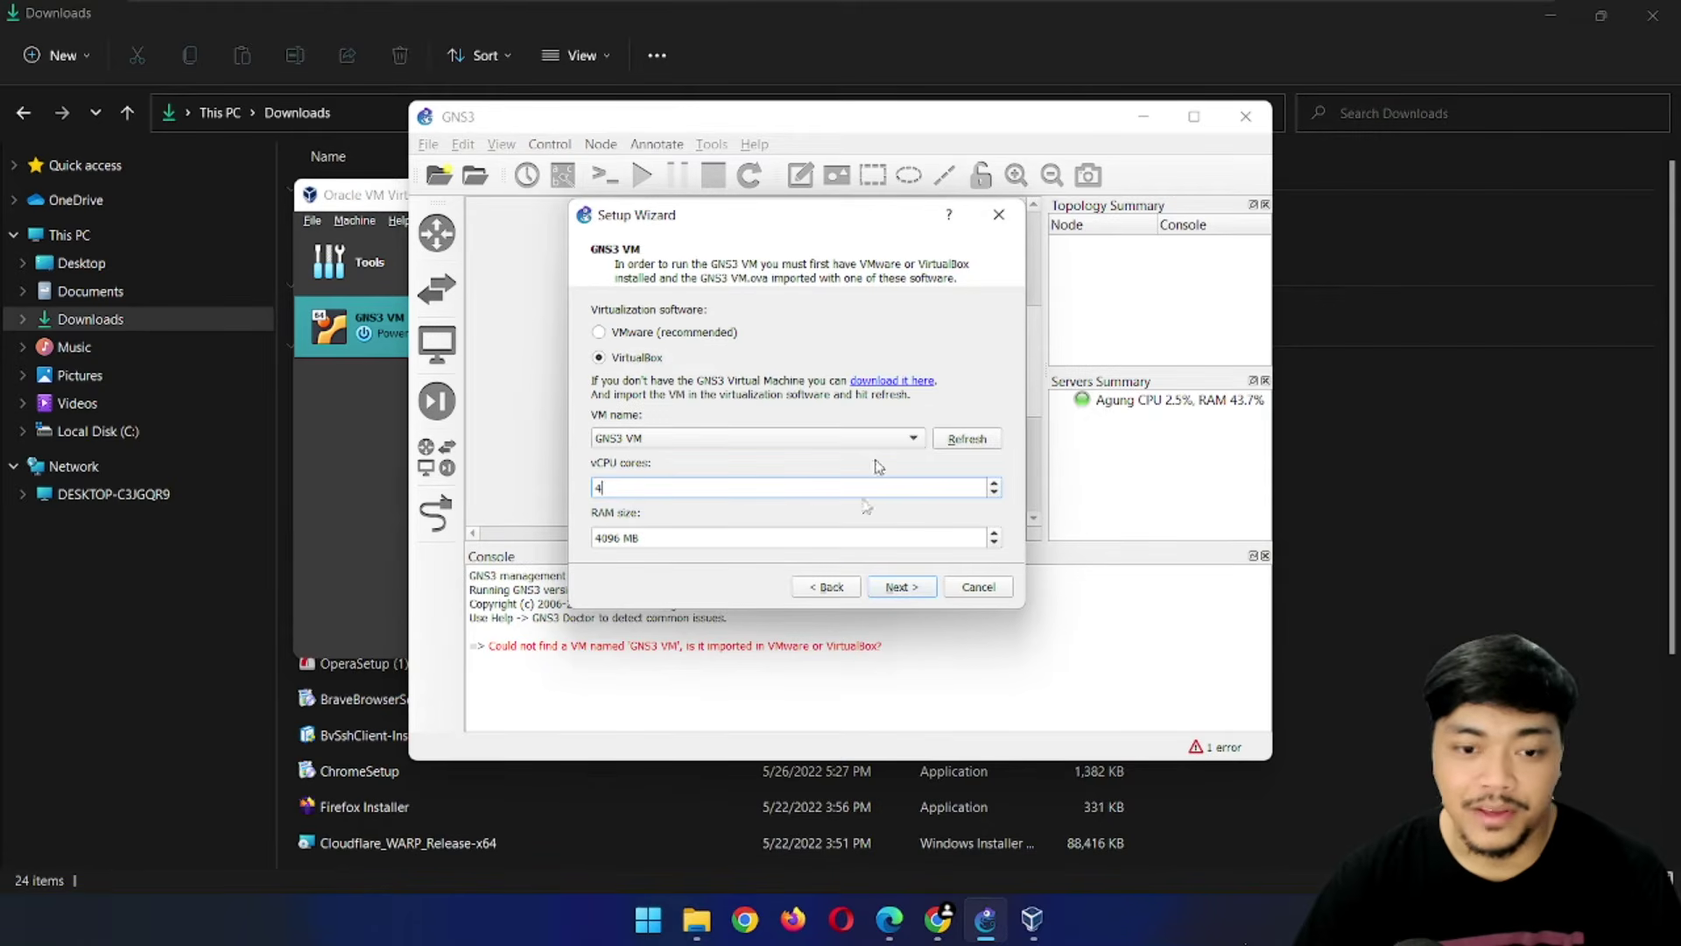
{"action": "left_click", "coordinate": [901, 585]}
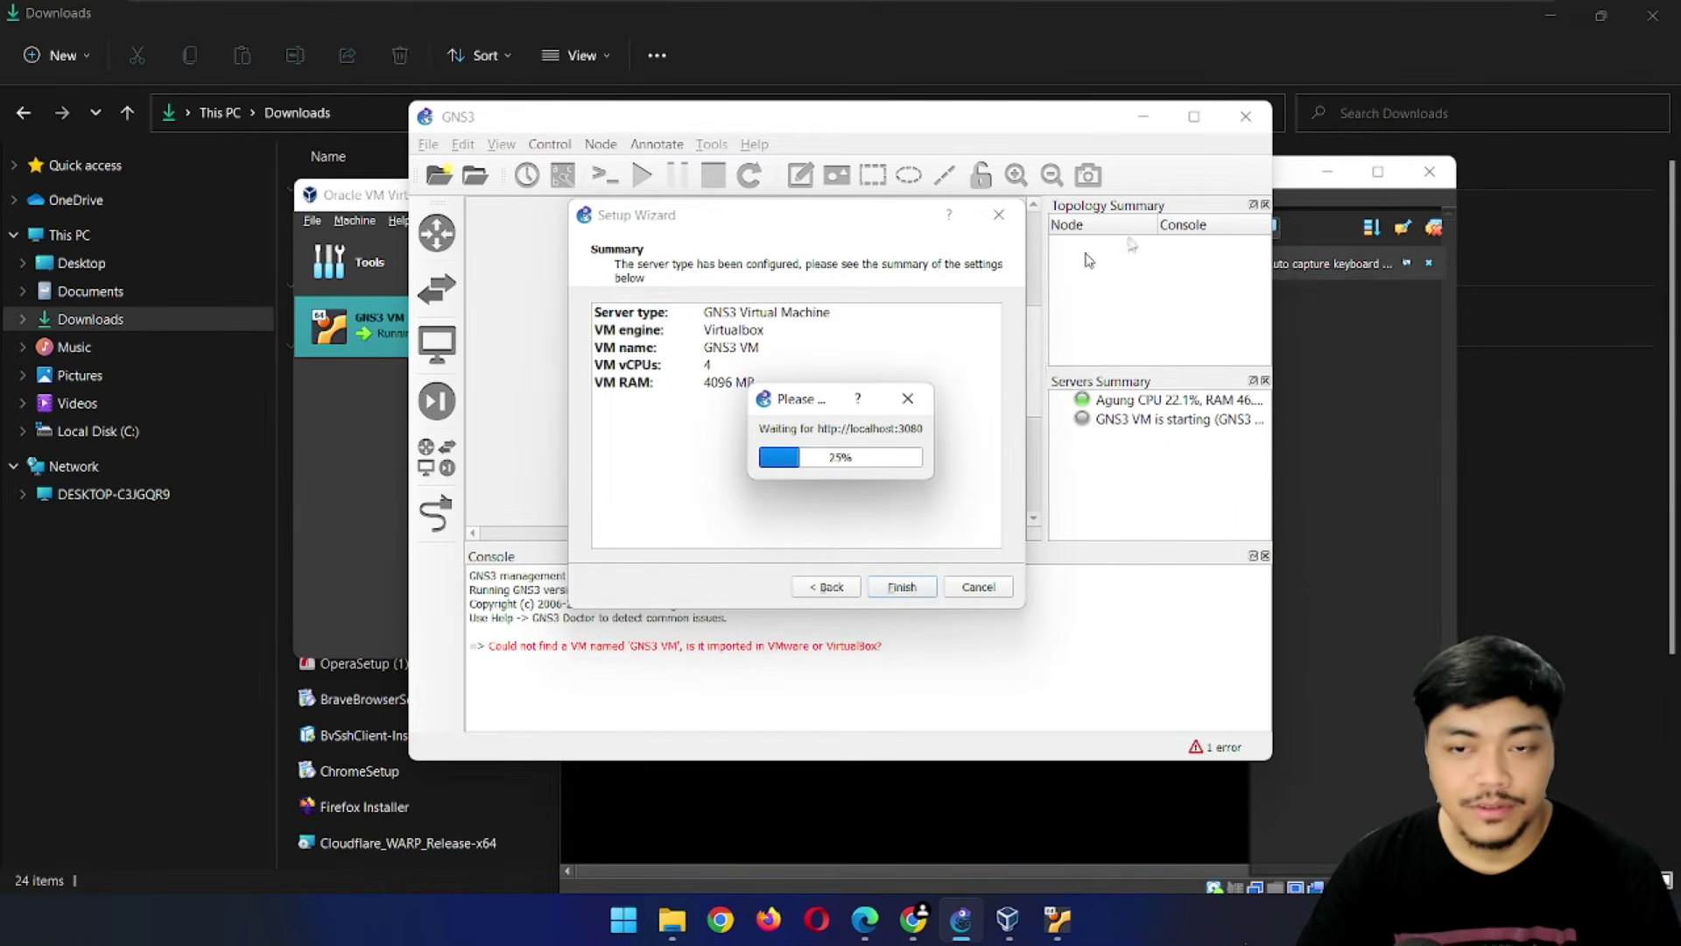
Watch the GNS3 VM console boot in VirtualBox until the wizard summary is ready
{"action": "left_click", "coordinate": [1287, 177]}
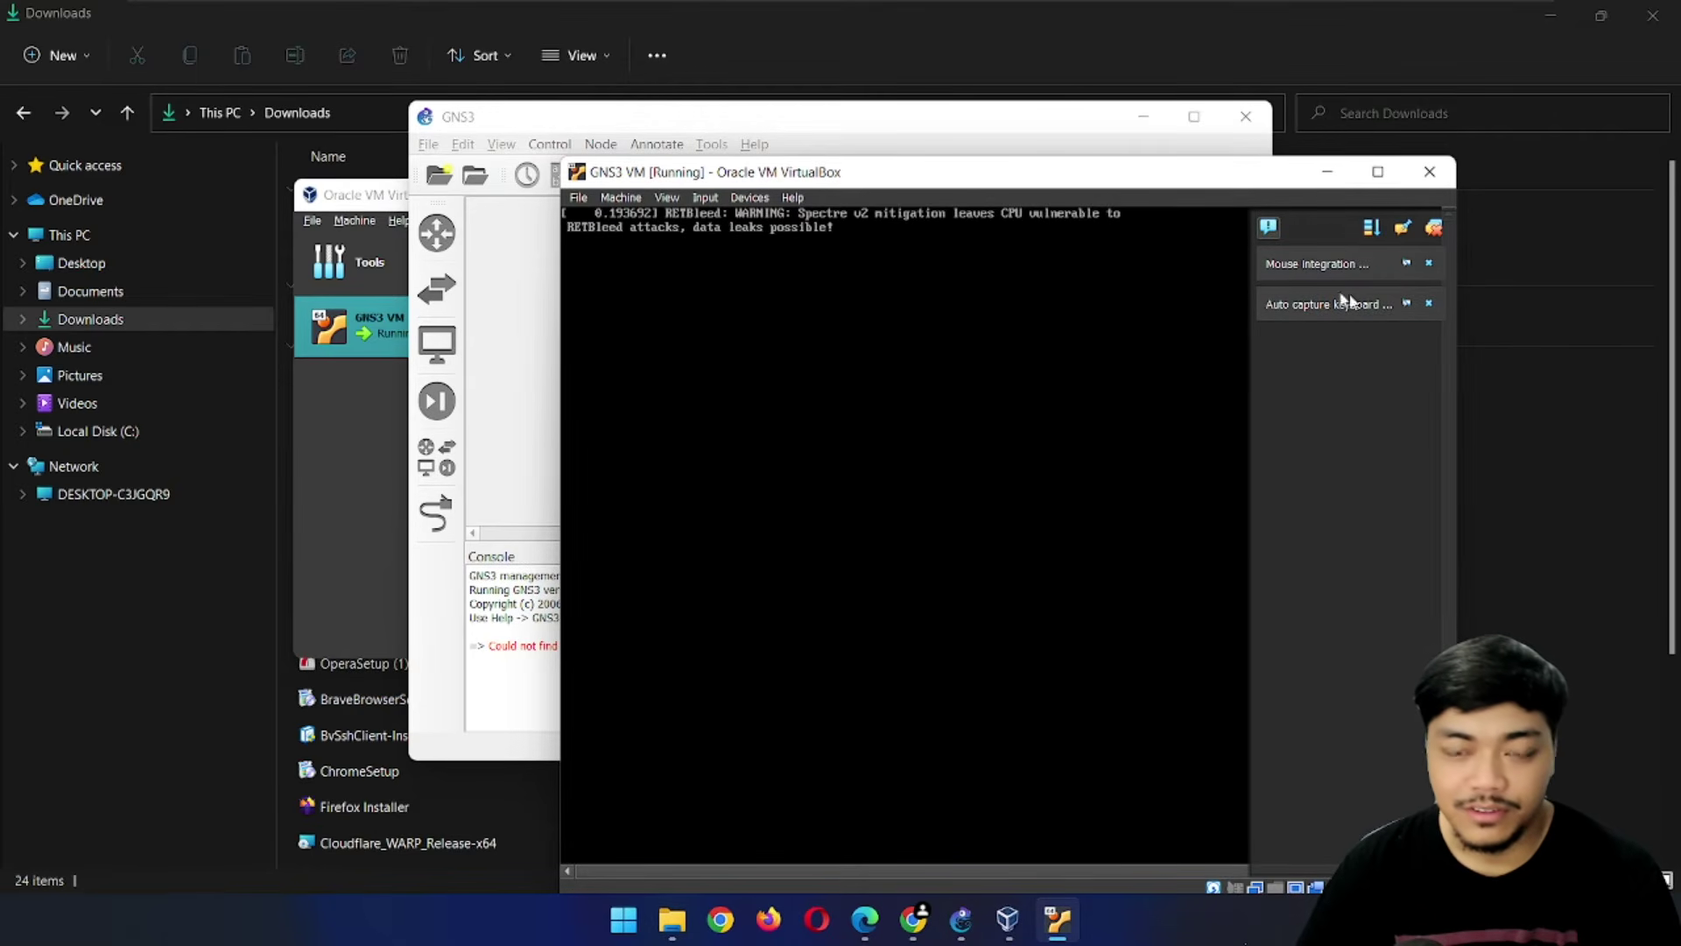
{"action": "left_click", "coordinate": [1433, 230]}
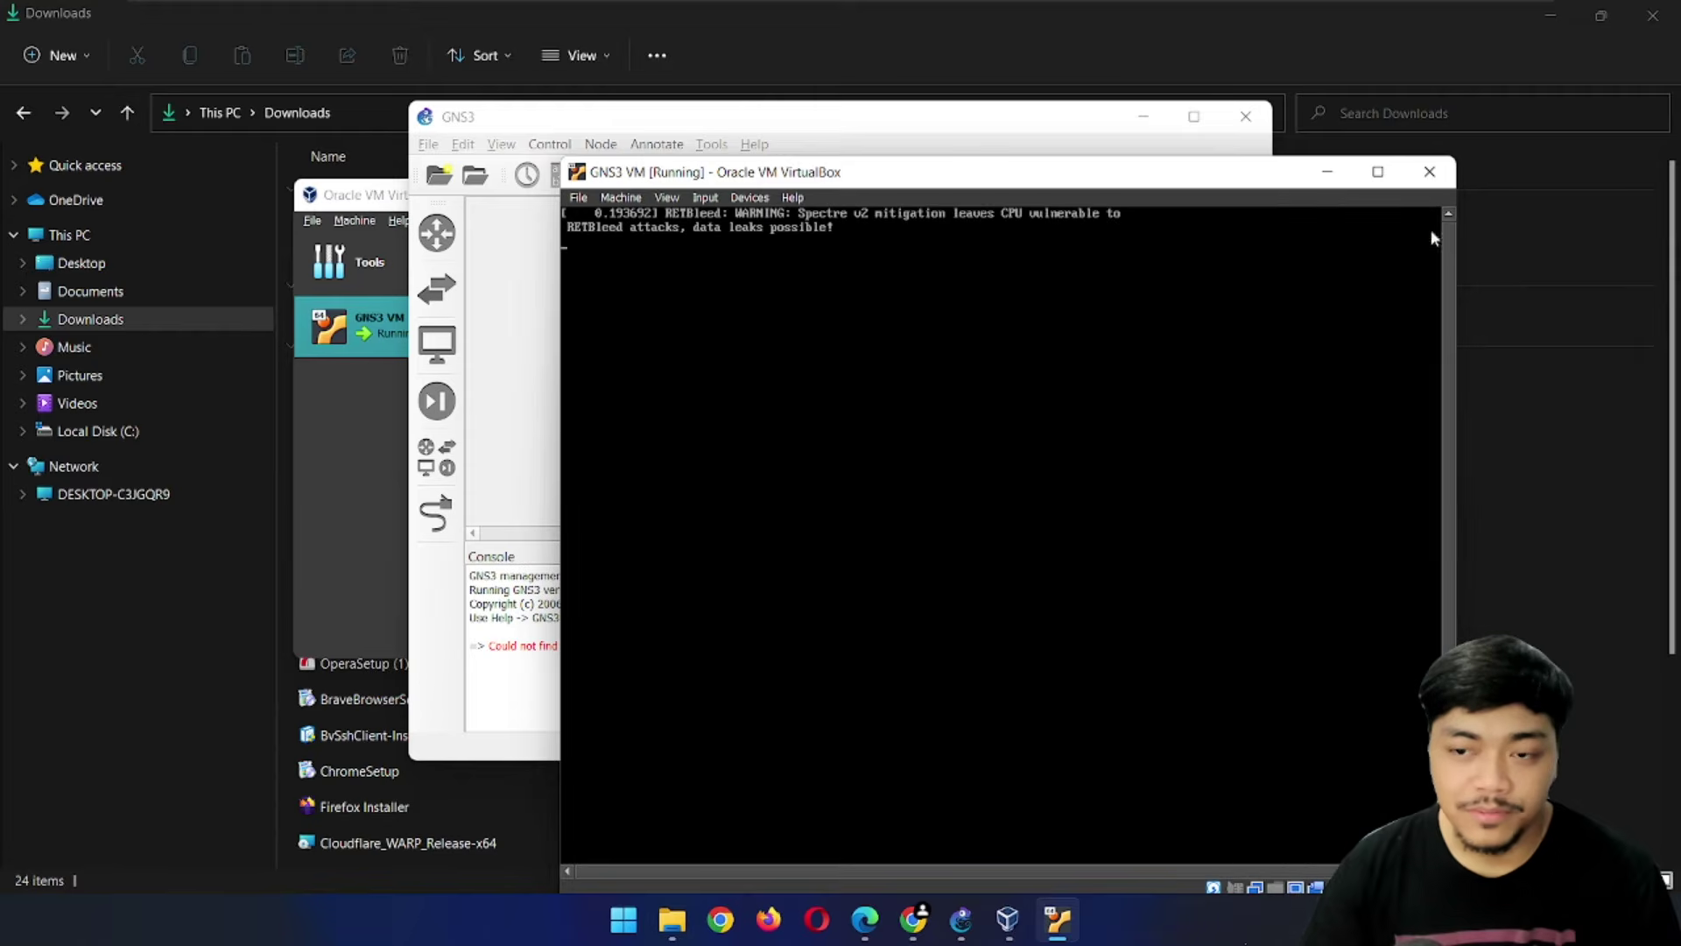
{"action": "left_click_drag", "start_coordinate": [1075, 172], "coordinate": [1215, 175]}
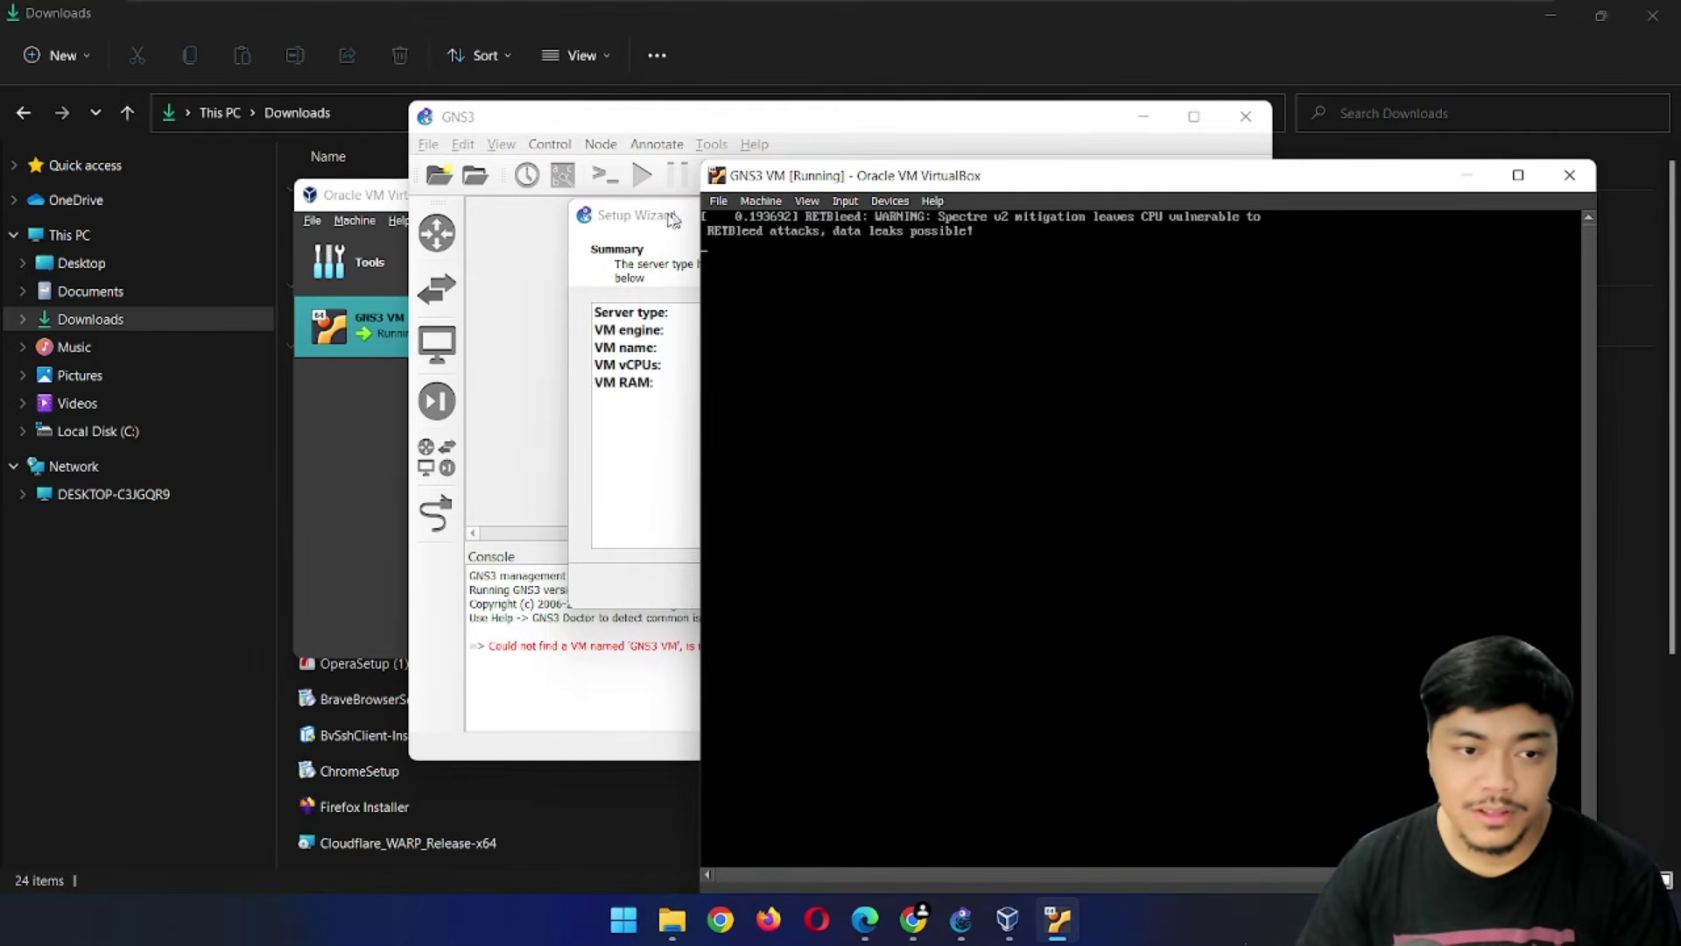
{"action": "left_click", "coordinate": [681, 125]}
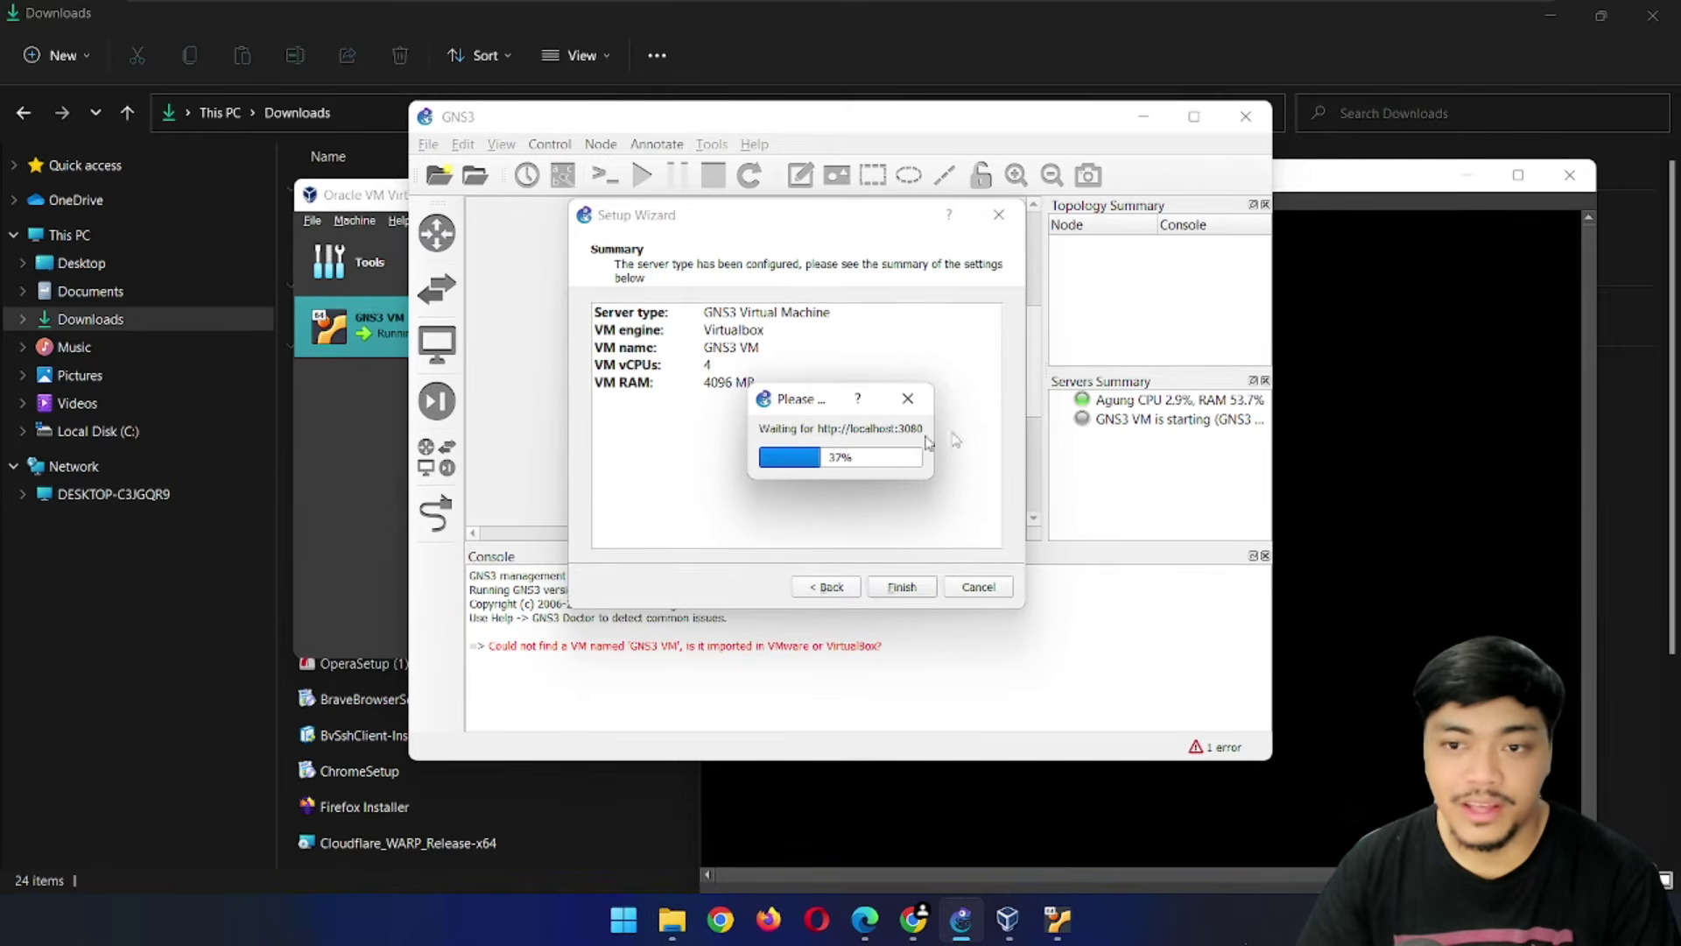
{"action": "left_click", "coordinate": [1323, 178]}
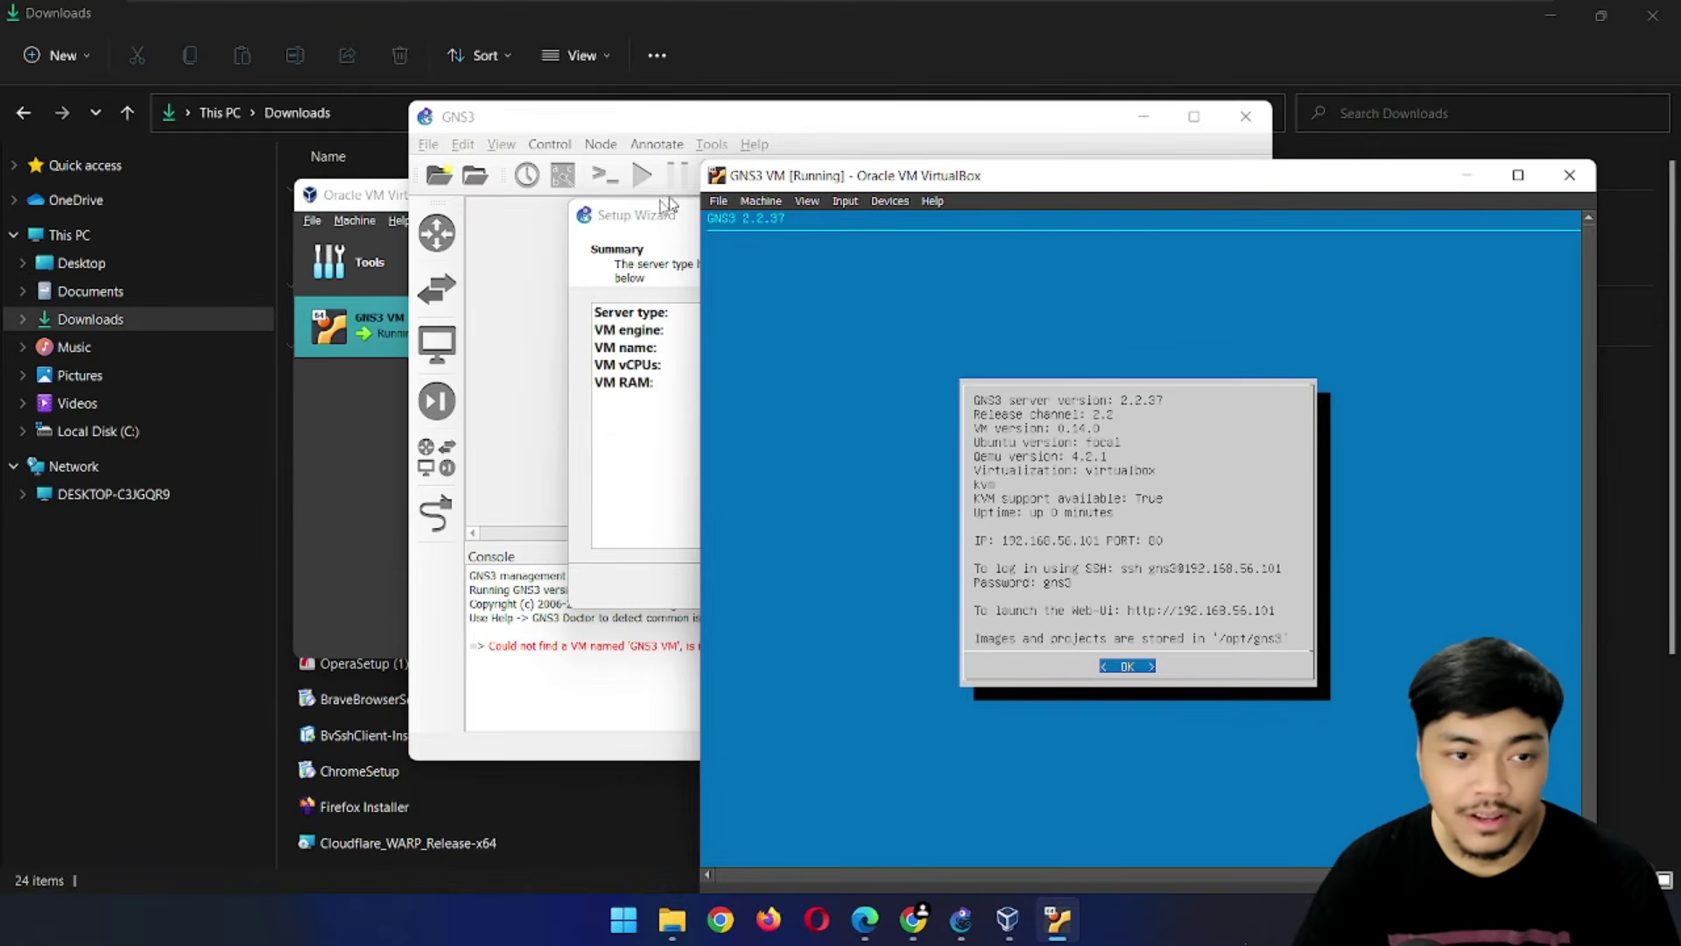
{"action": "left_click", "coordinate": [632, 232]}
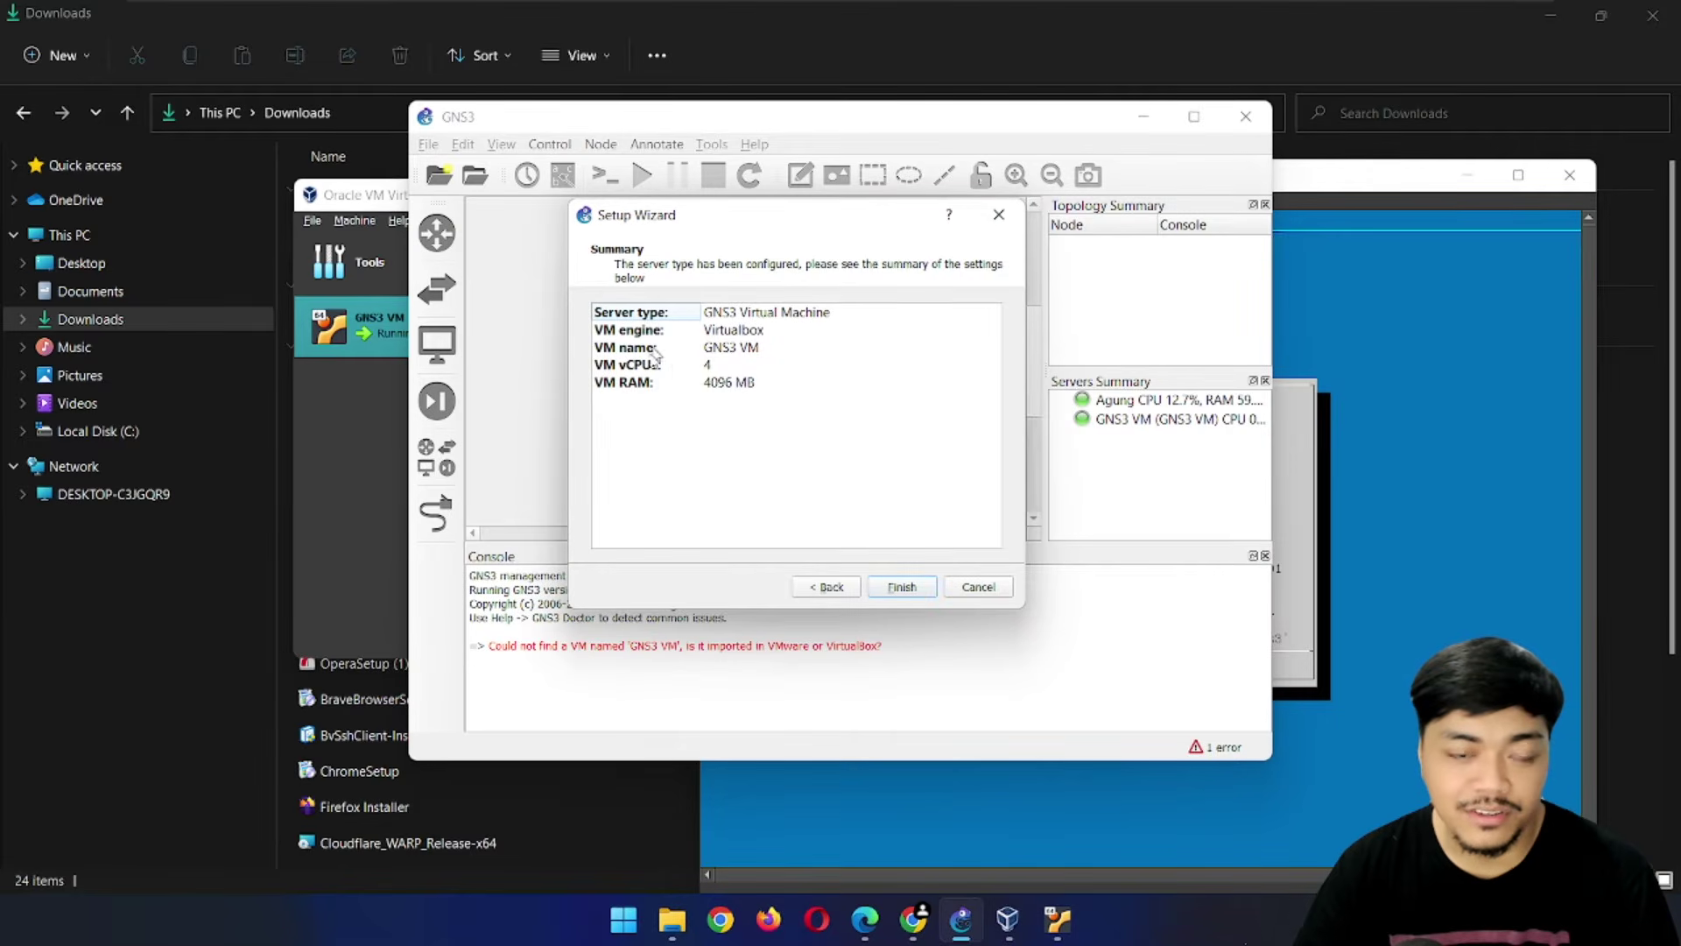
Finish the wizard and browse all devices and the Routers category
{"action": "left_click", "coordinate": [918, 596]}
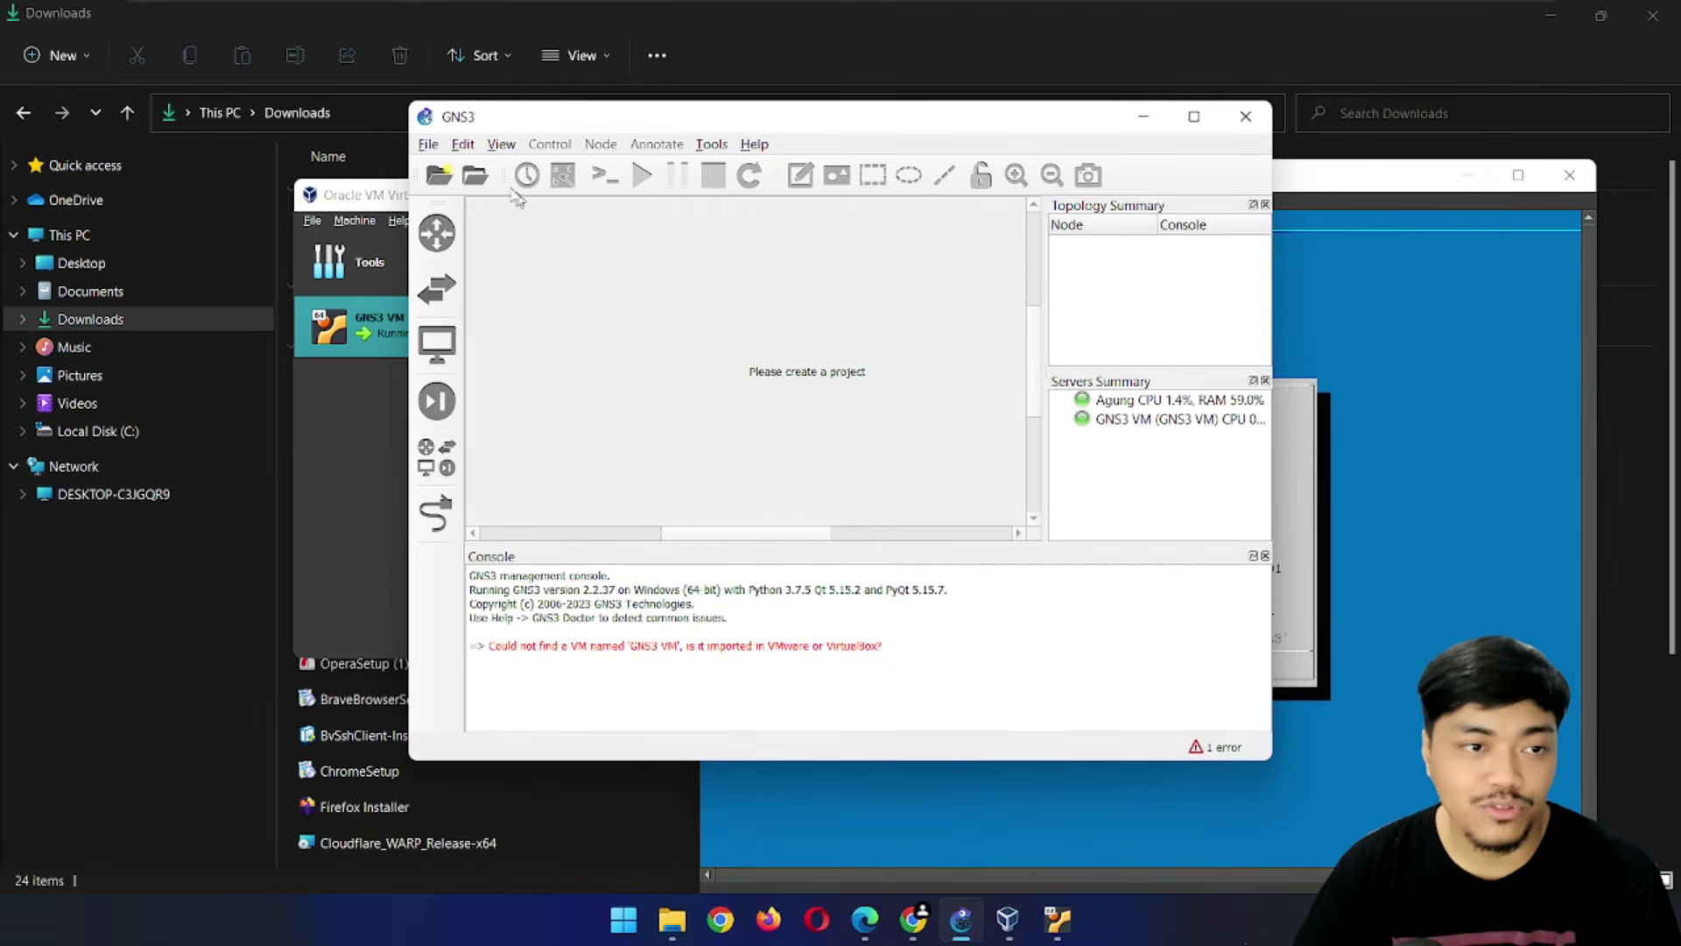
{"action": "left_click", "coordinate": [427, 145]}
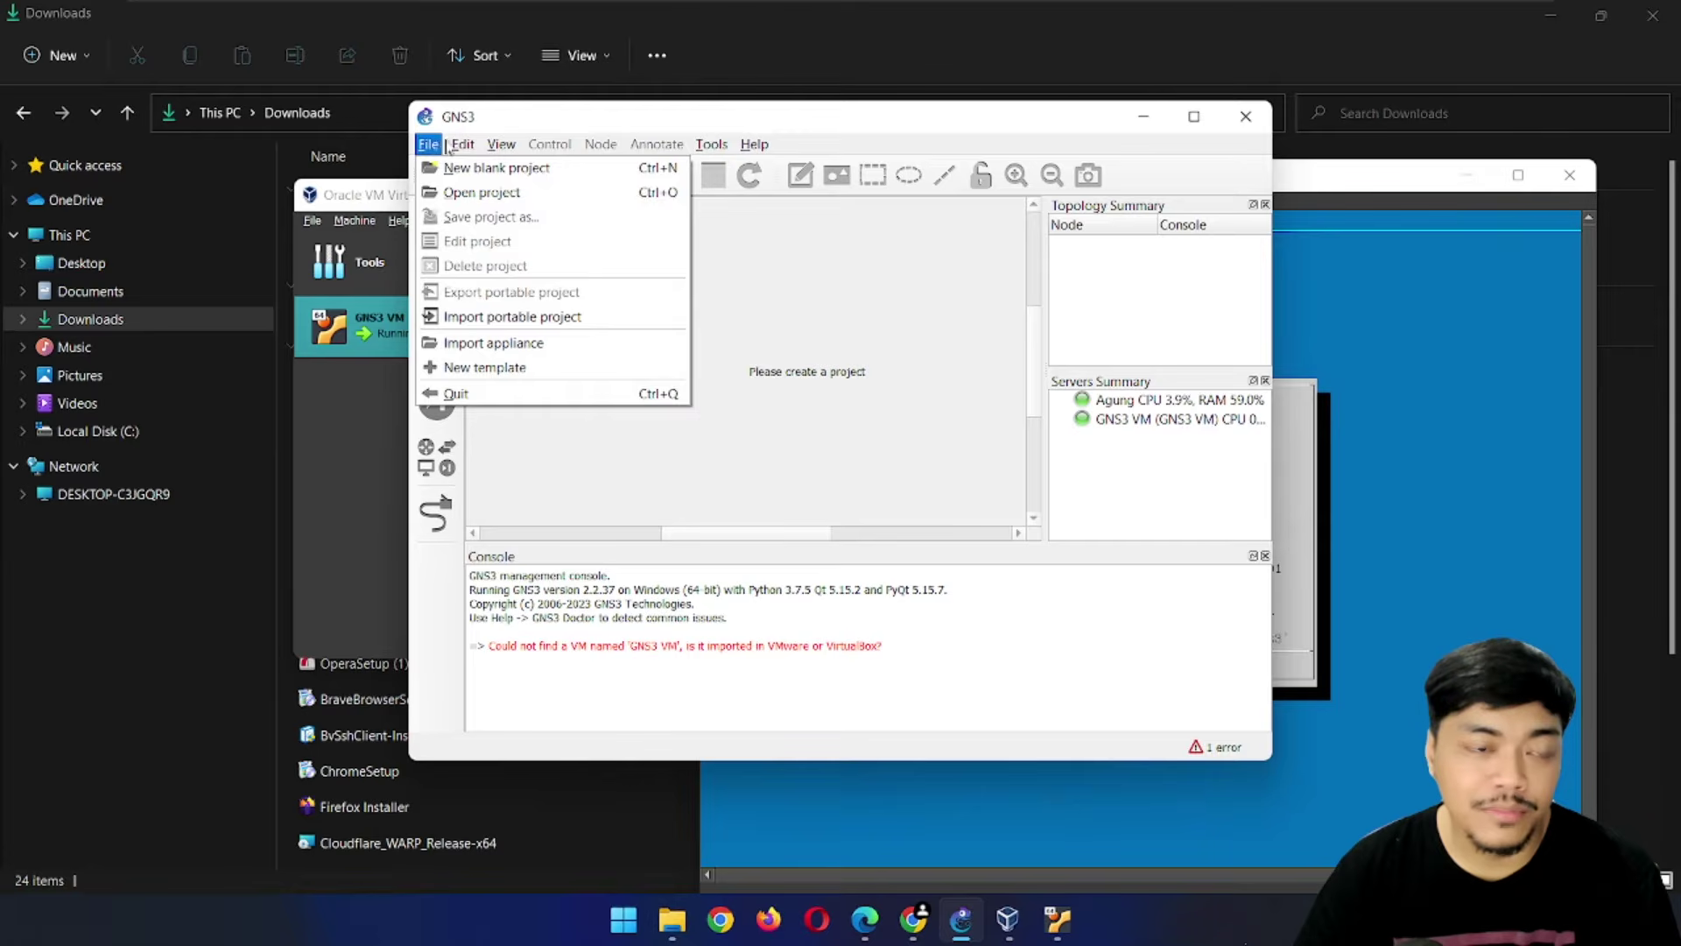
{"action": "mouse_move", "coordinate": [462, 144]}
{"action": "left_click", "coordinate": [568, 391]}
{"action": "left_click", "coordinate": [436, 457]}
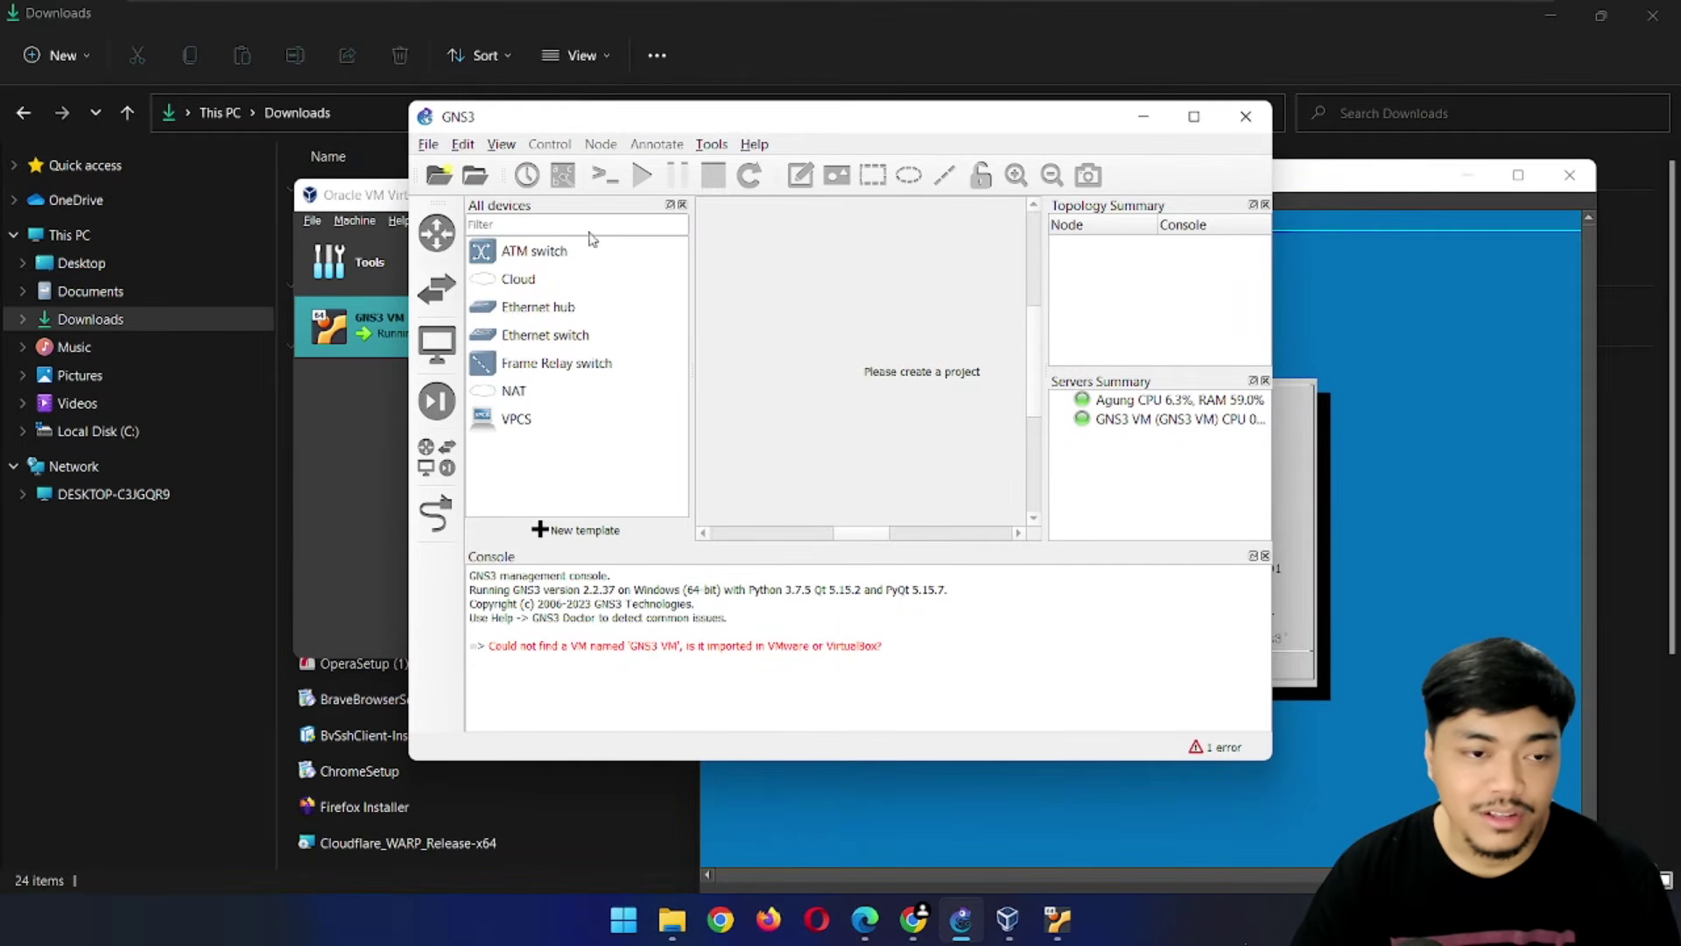
{"action": "left_click", "coordinate": [436, 233]}
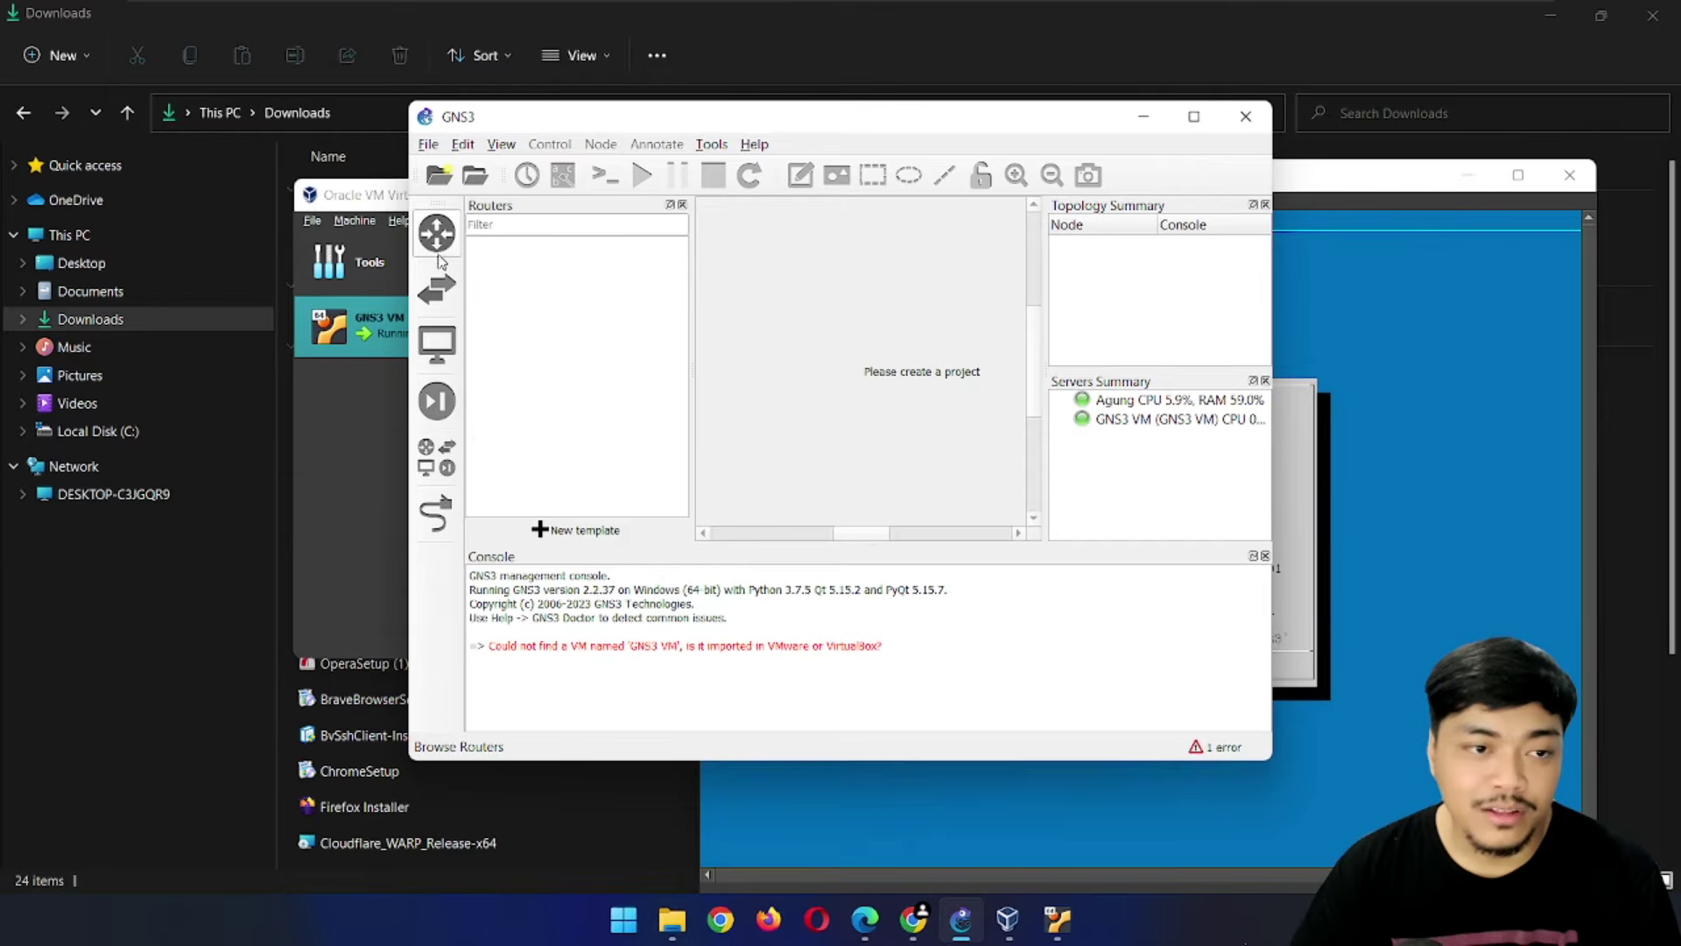
{"action": "left_click", "coordinate": [436, 457]}
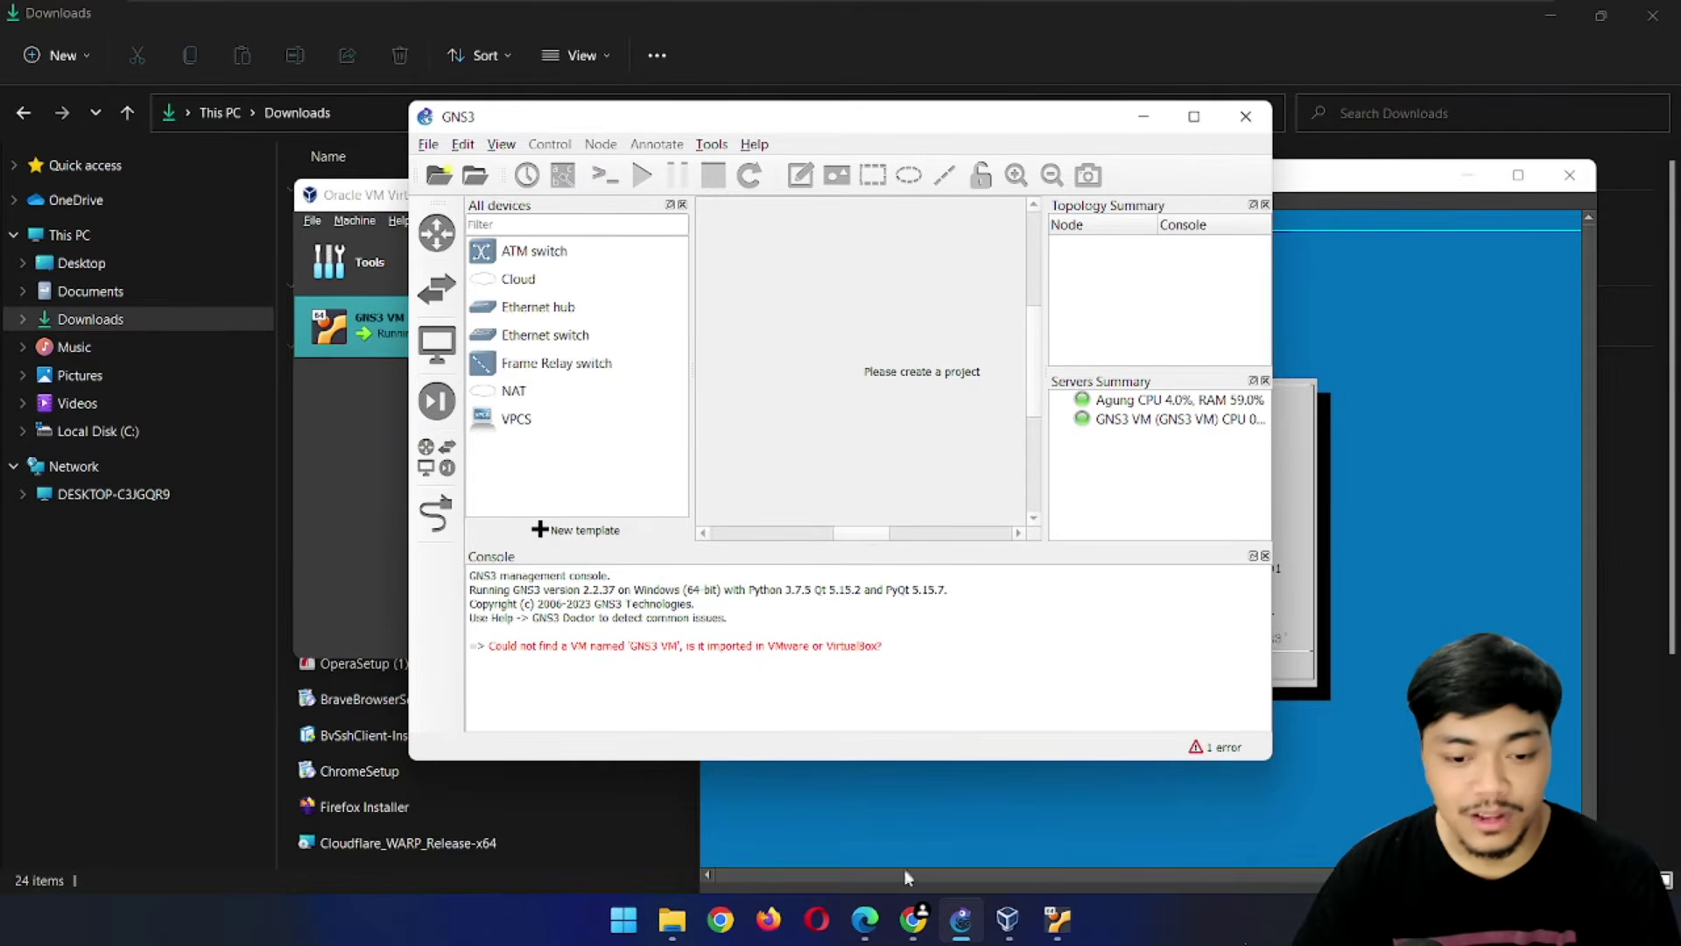
Open a new Chrome tab and enter mikrotik.com in the address bar
{"action": "left_click", "coordinate": [914, 919]}
{"action": "left_click", "coordinate": [555, 18]}
{"action": "type", "text": "mikrotik."}
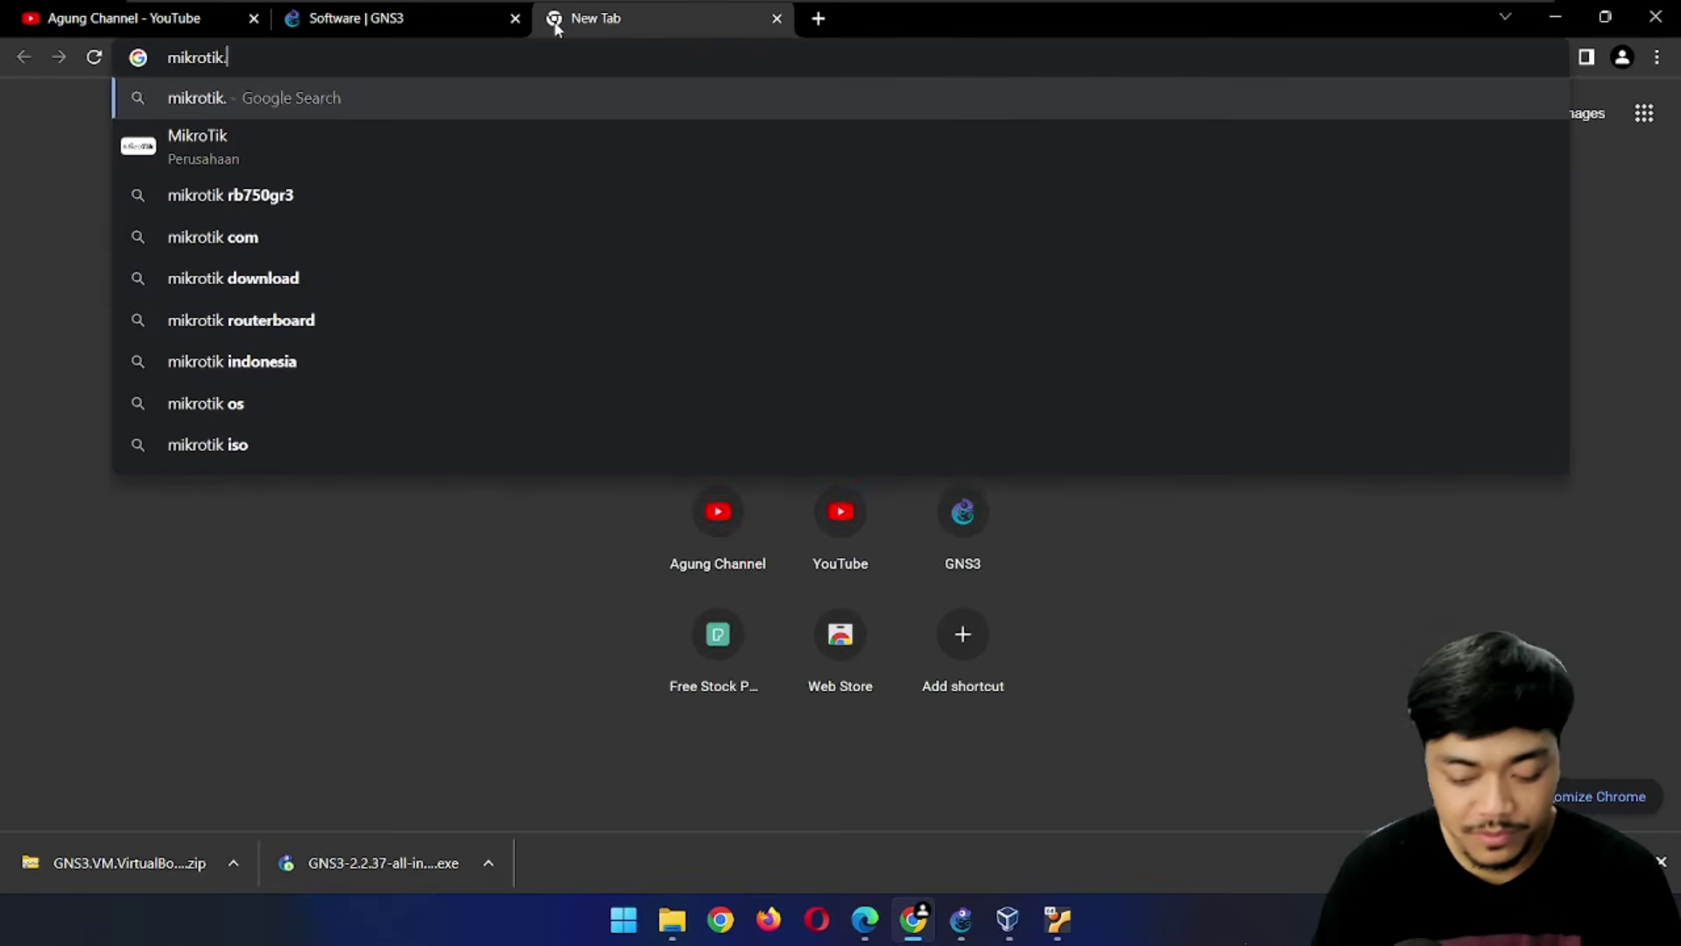
{"action": "type", "text": "com"}
Load mikrotik.com and expand the Cloud Hosted Router section on the Software page
{"action": "key", "text": "Return"}
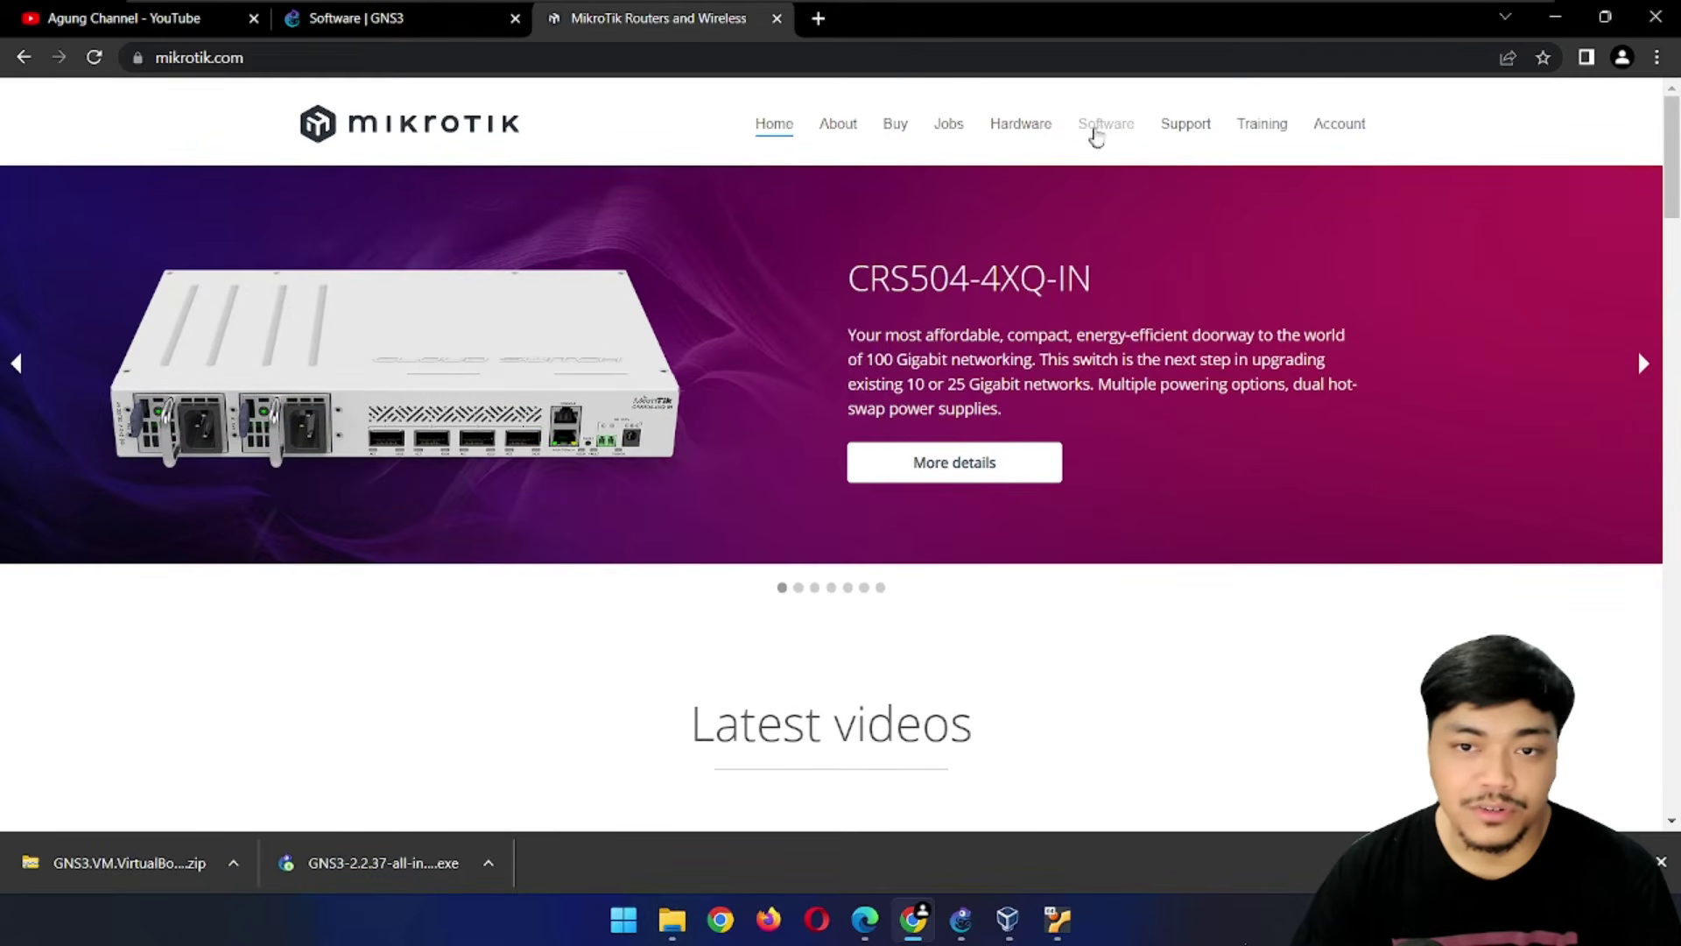
{"action": "left_click", "coordinate": [1104, 131]}
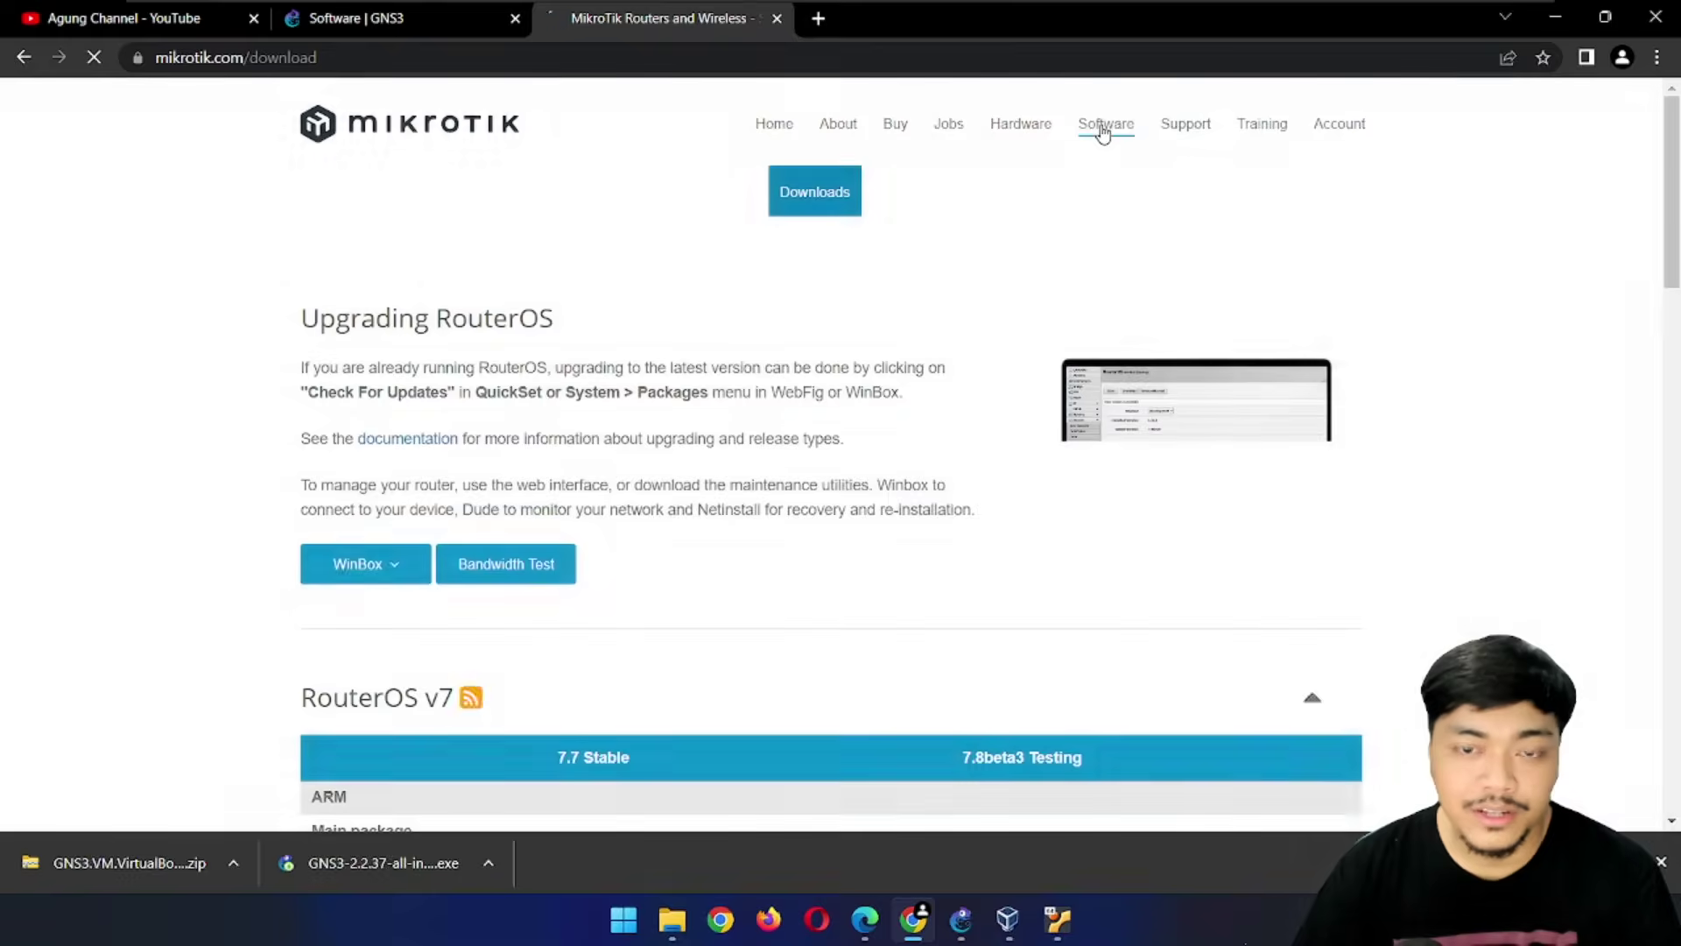
{"action": "scroll", "coordinate": [876, 366], "scroll_direction": "down", "scroll_amount": 3}
{"action": "scroll", "coordinate": [876, 366], "scroll_direction": "down", "scroll_amount": 15}
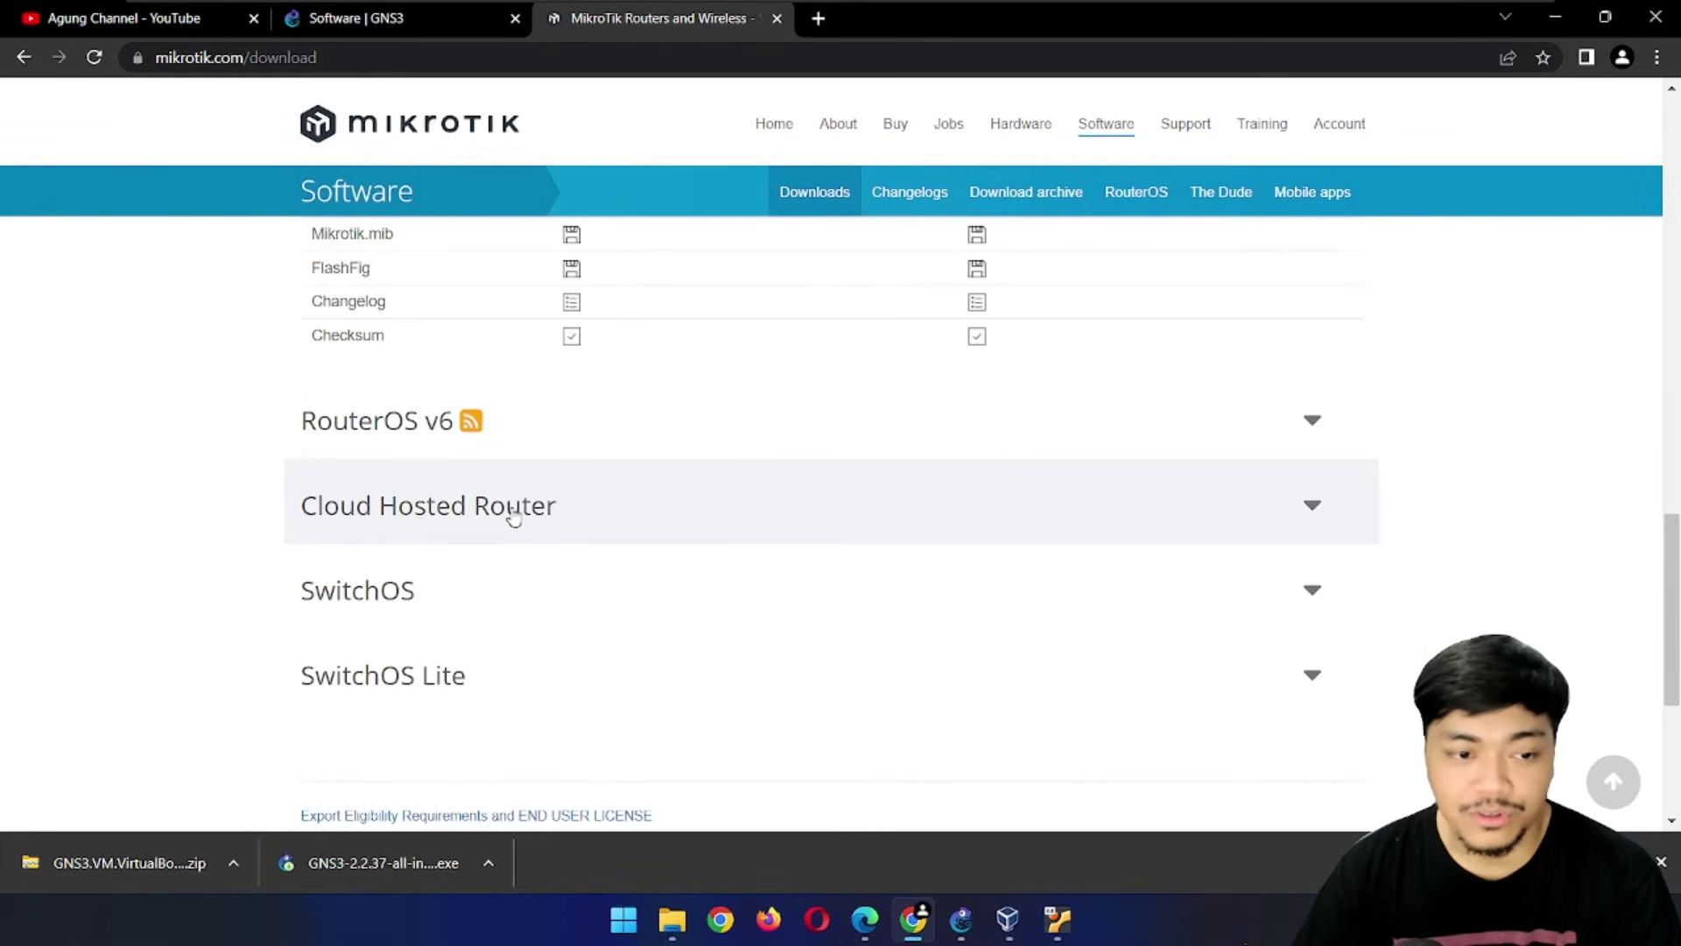
{"action": "left_click", "coordinate": [508, 510]}
{"action": "scroll", "coordinate": [377, 518], "scroll_direction": "down", "scroll_amount": 3}
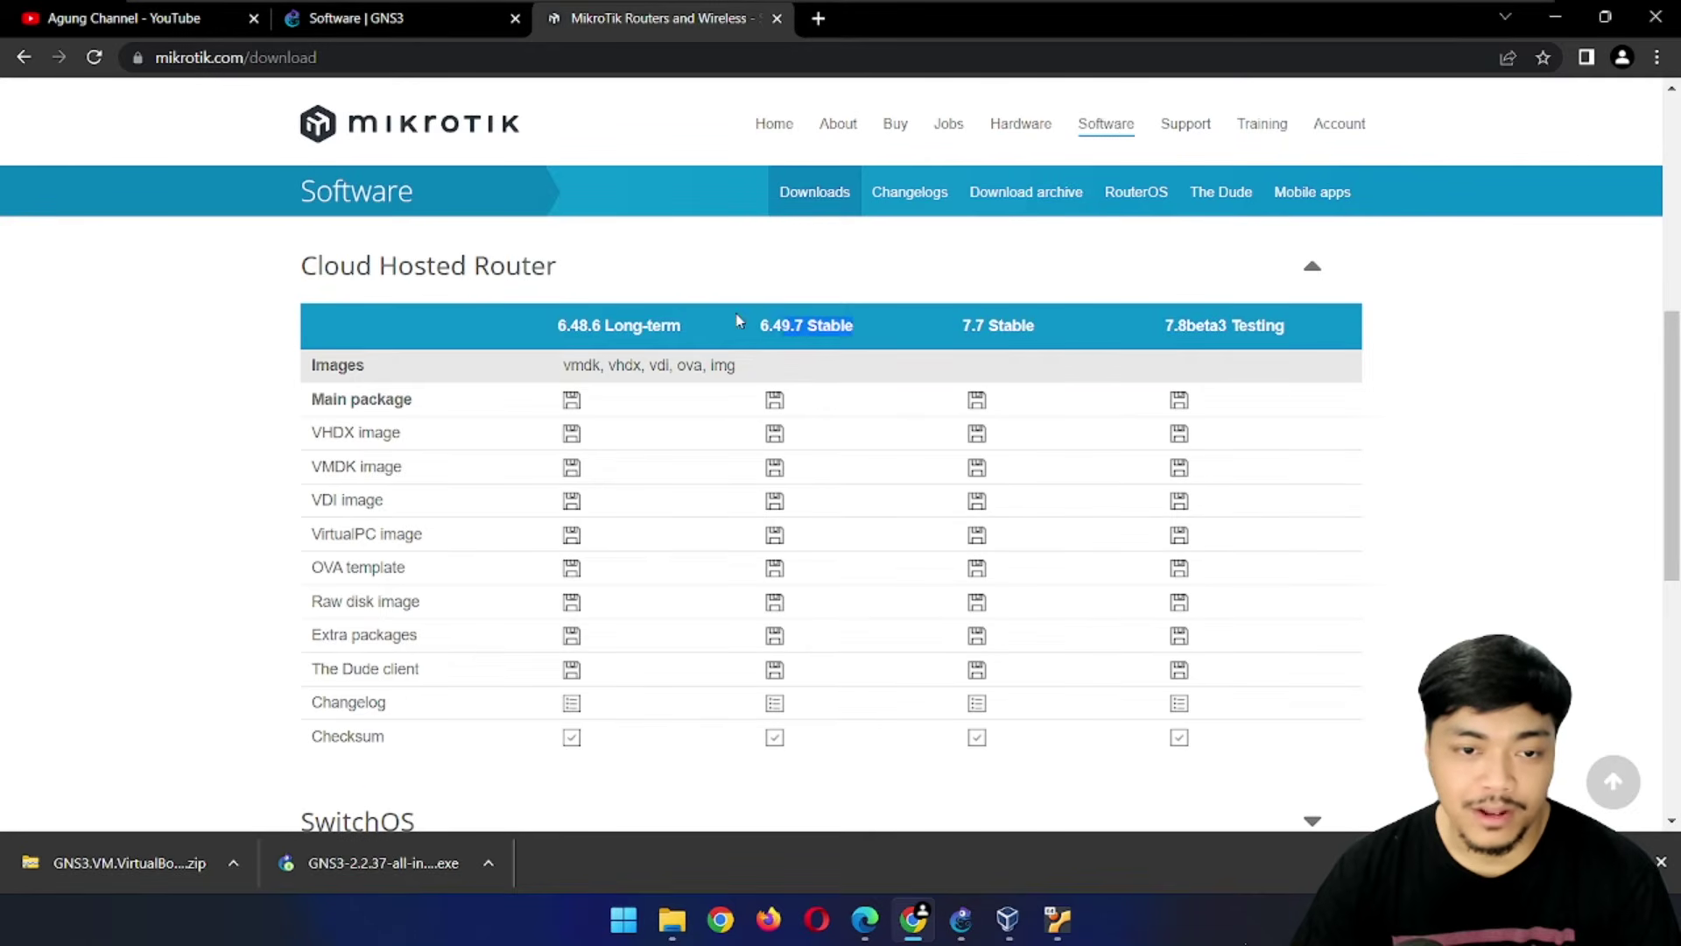
{"action": "left_click", "coordinate": [770, 293]}
{"action": "left_click", "coordinate": [671, 299]}
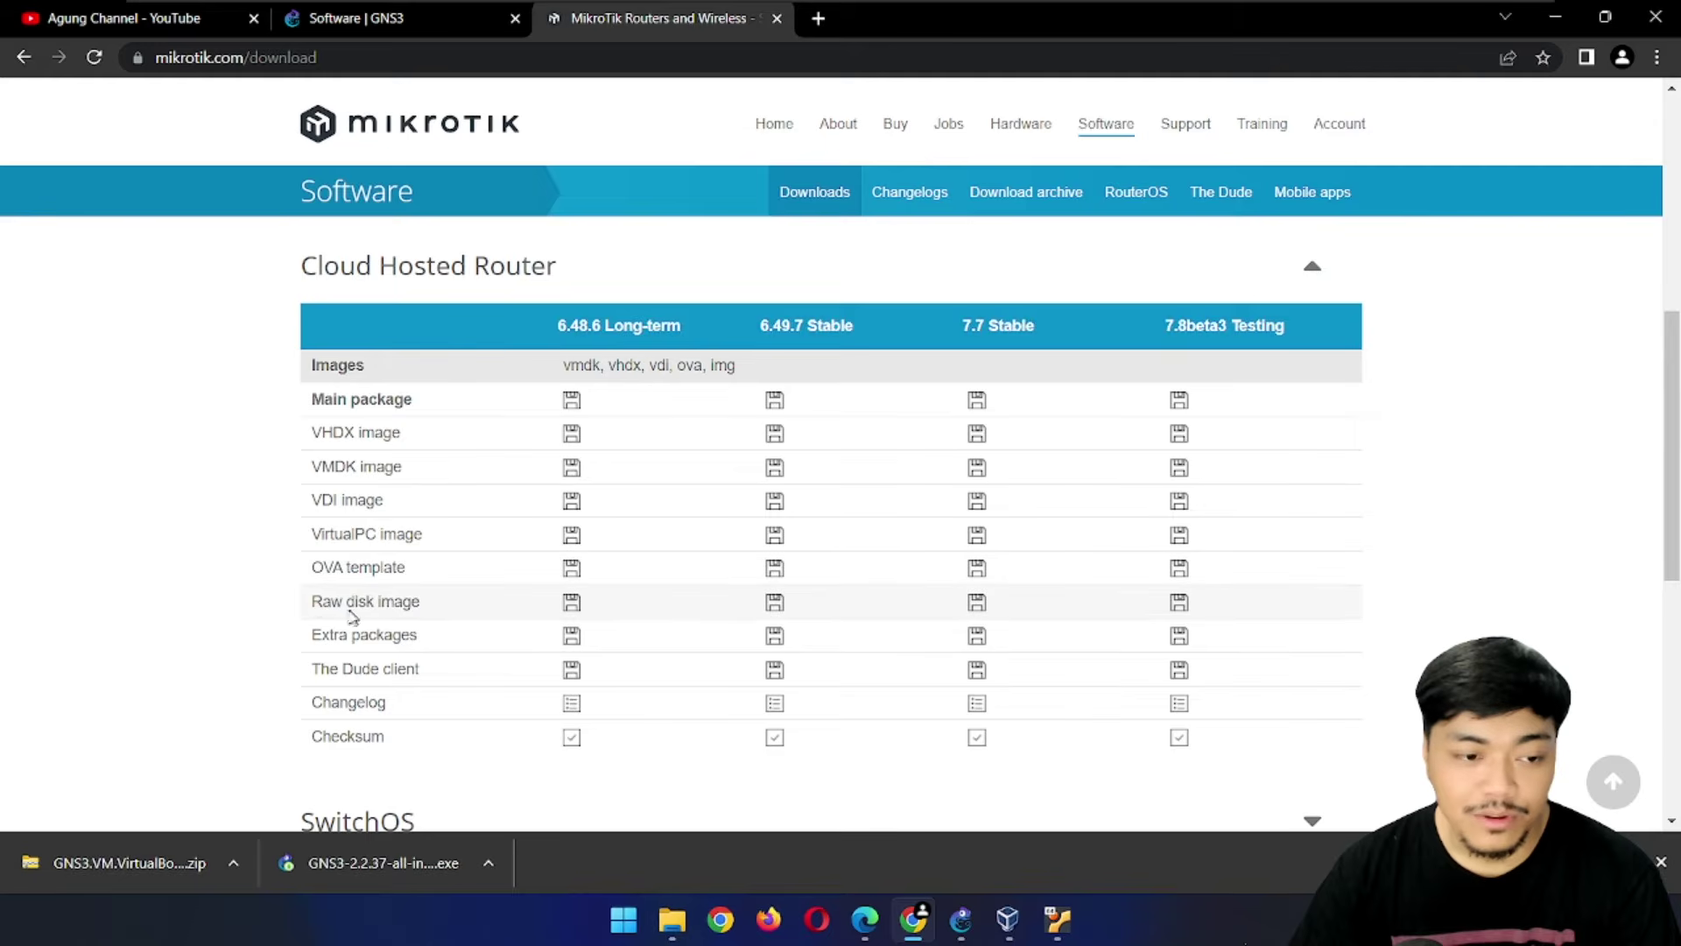
Download the 6.49.7 Stable raw disk image, chr-6.49.7.img.zip
{"action": "left_click_drag", "start_coordinate": [314, 610], "coordinate": [423, 607]}
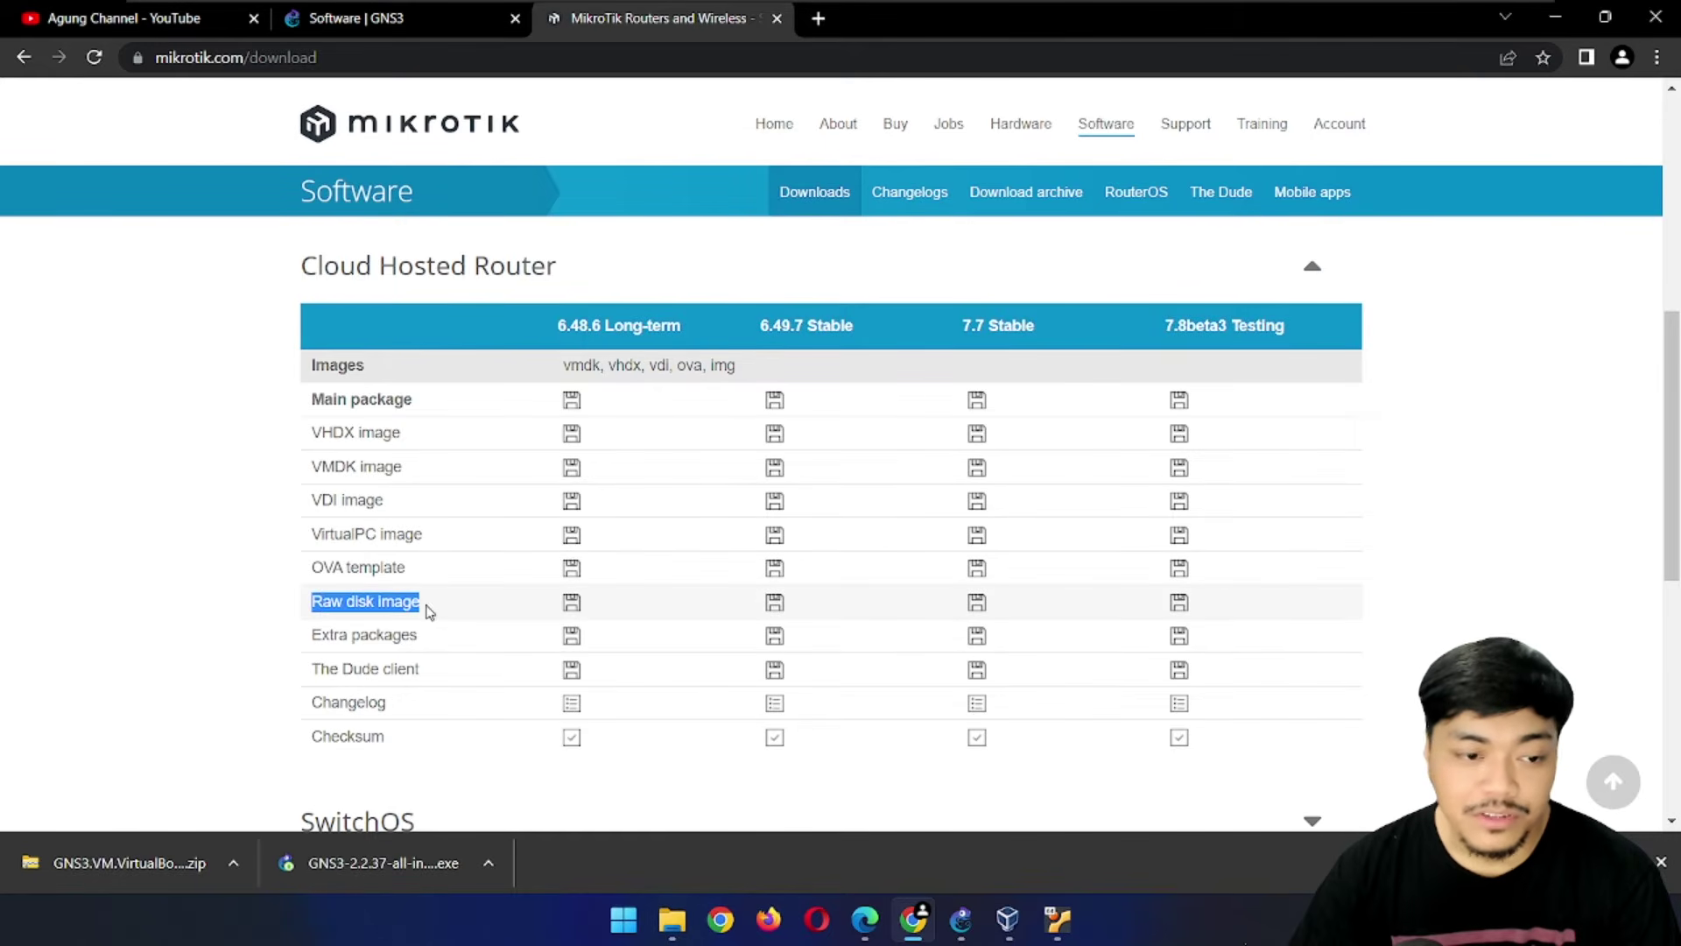
{"action": "left_click", "coordinate": [775, 604]}
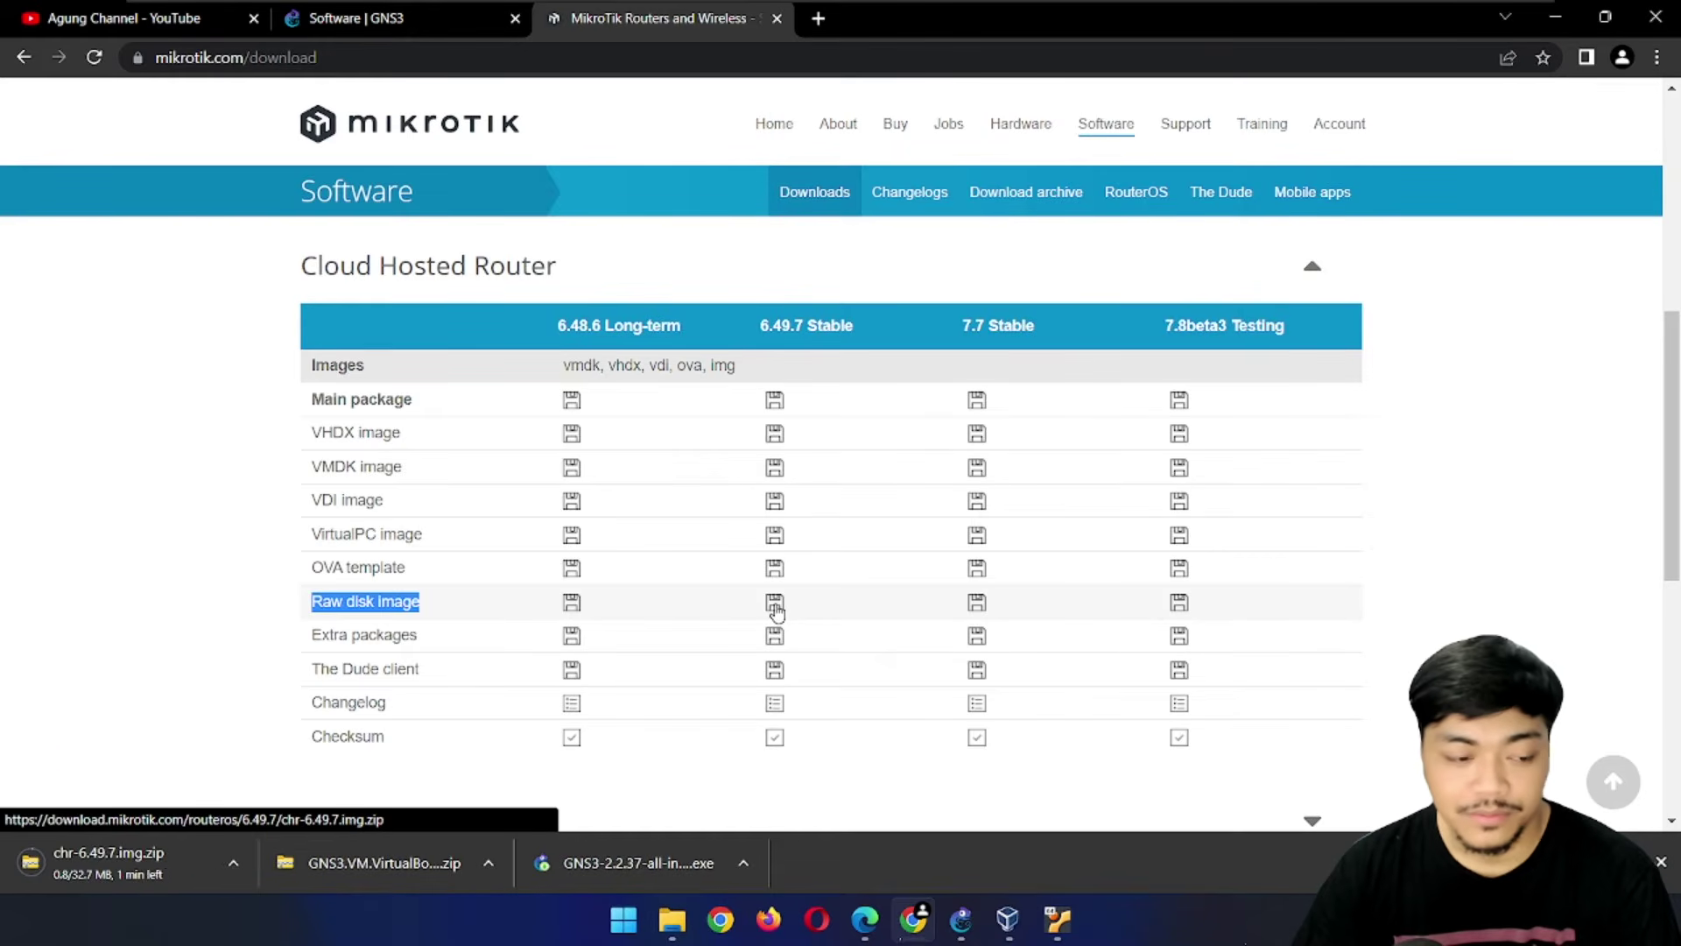
{"action": "left_click_drag", "start_coordinate": [954, 324], "coordinate": [1043, 329]}
{"action": "left_click", "coordinate": [1001, 324]}
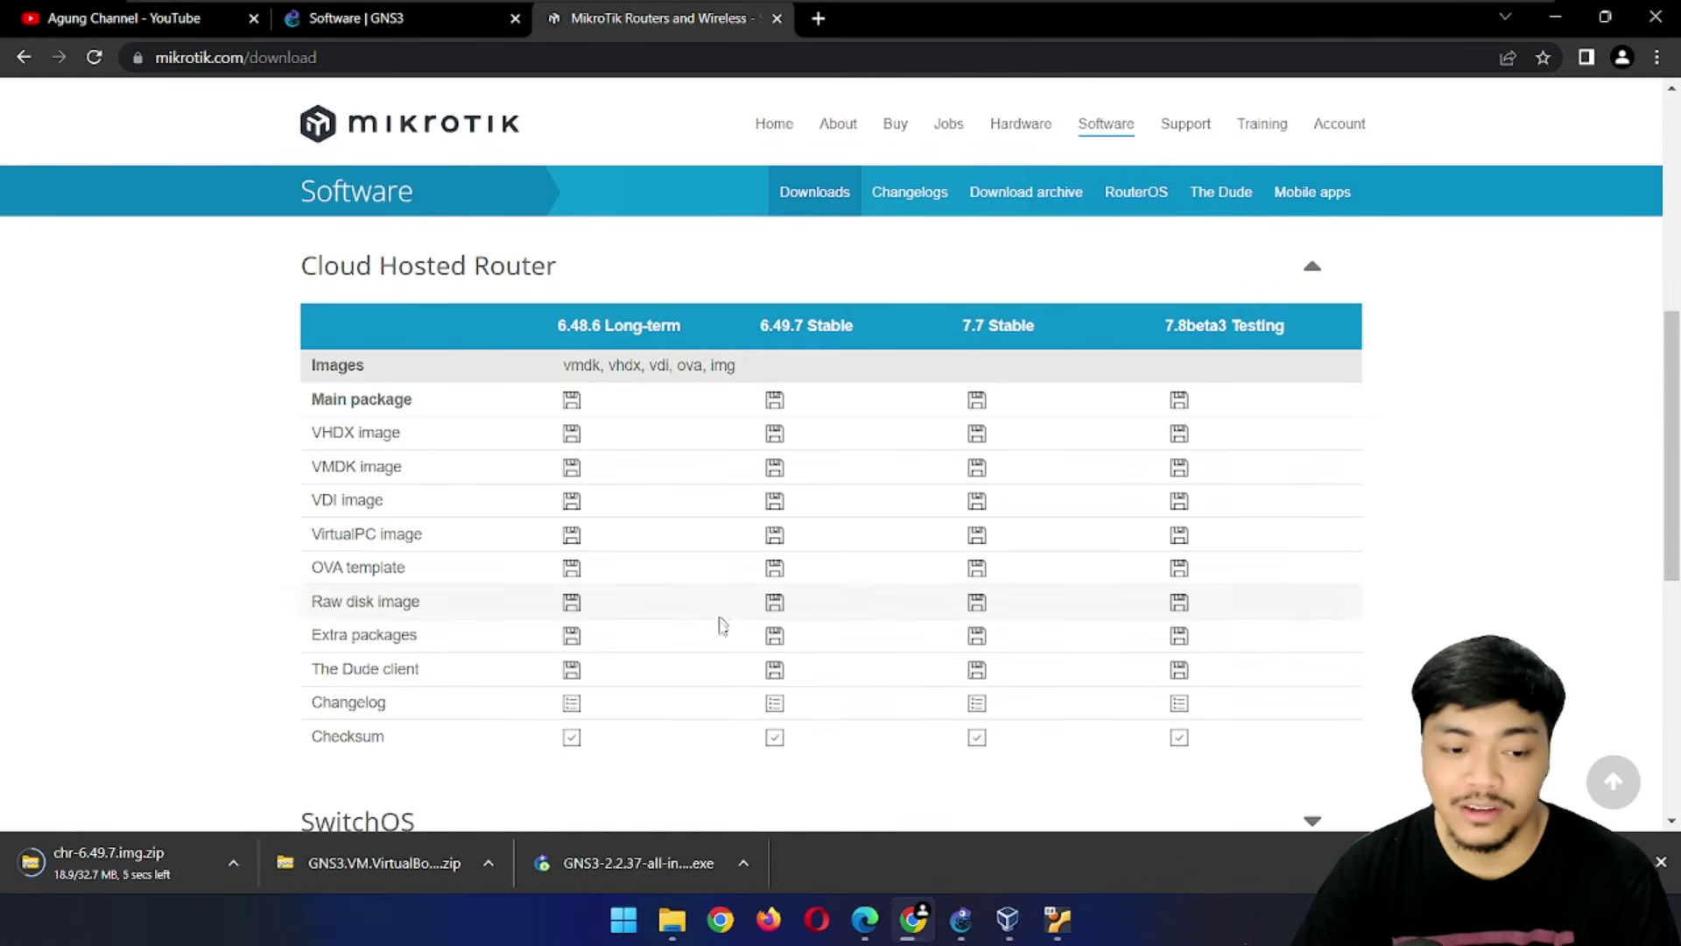
{"action": "left_click_drag", "start_coordinate": [759, 324], "coordinate": [880, 331]}
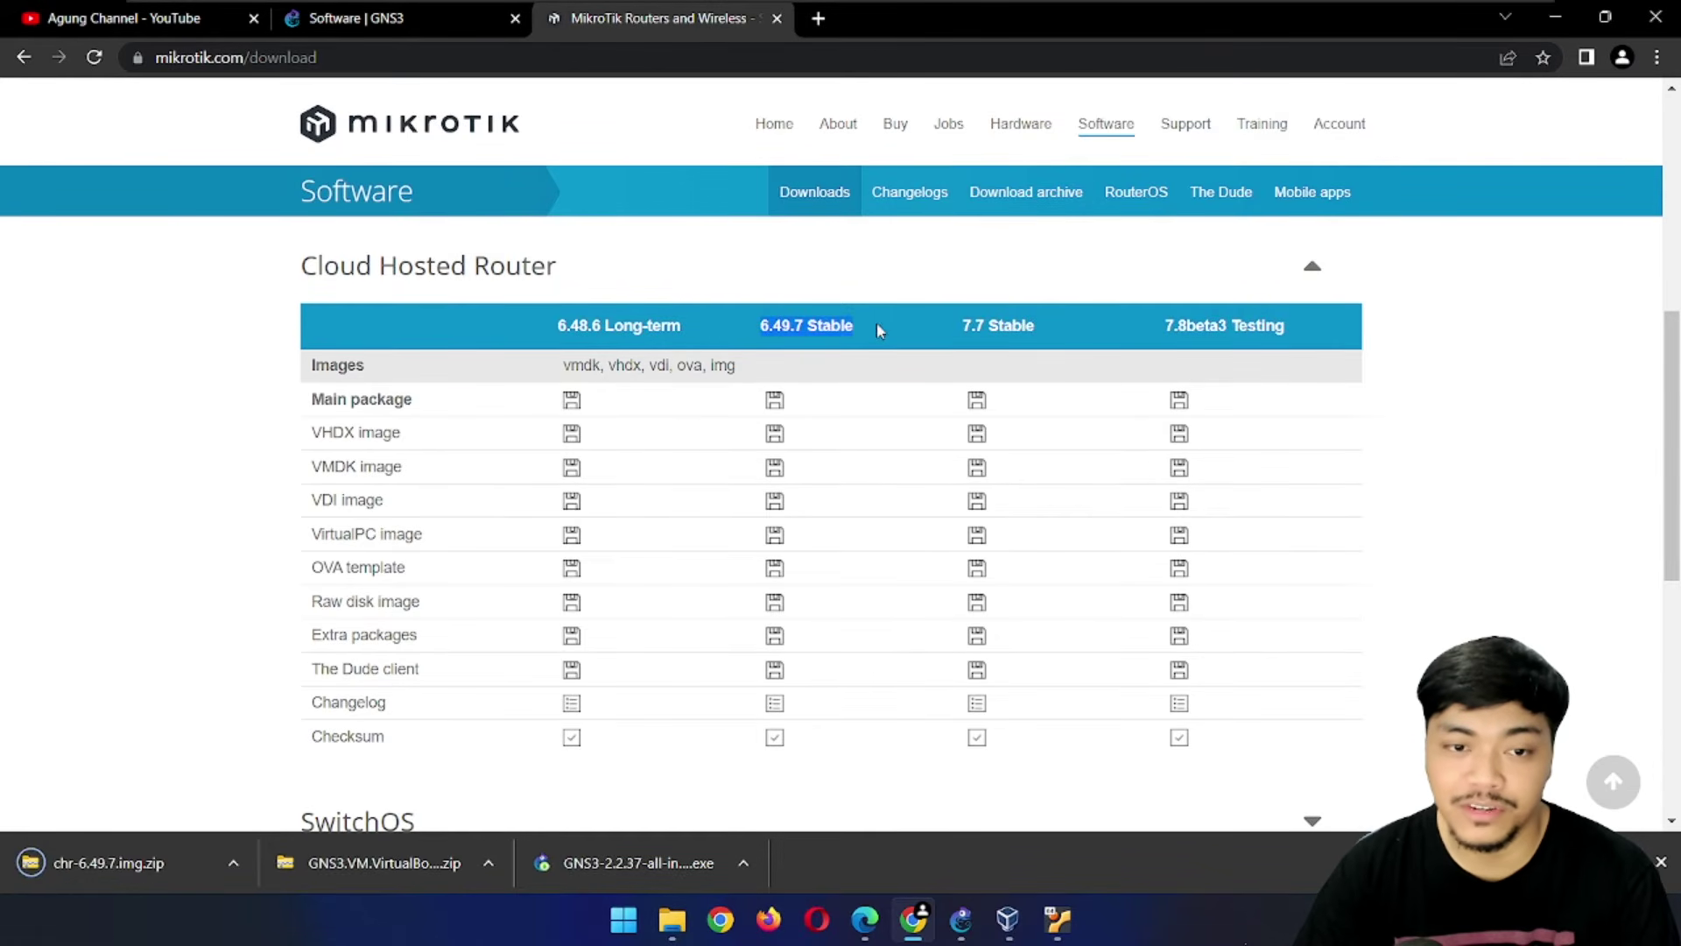
{"action": "left_click", "coordinate": [877, 316]}
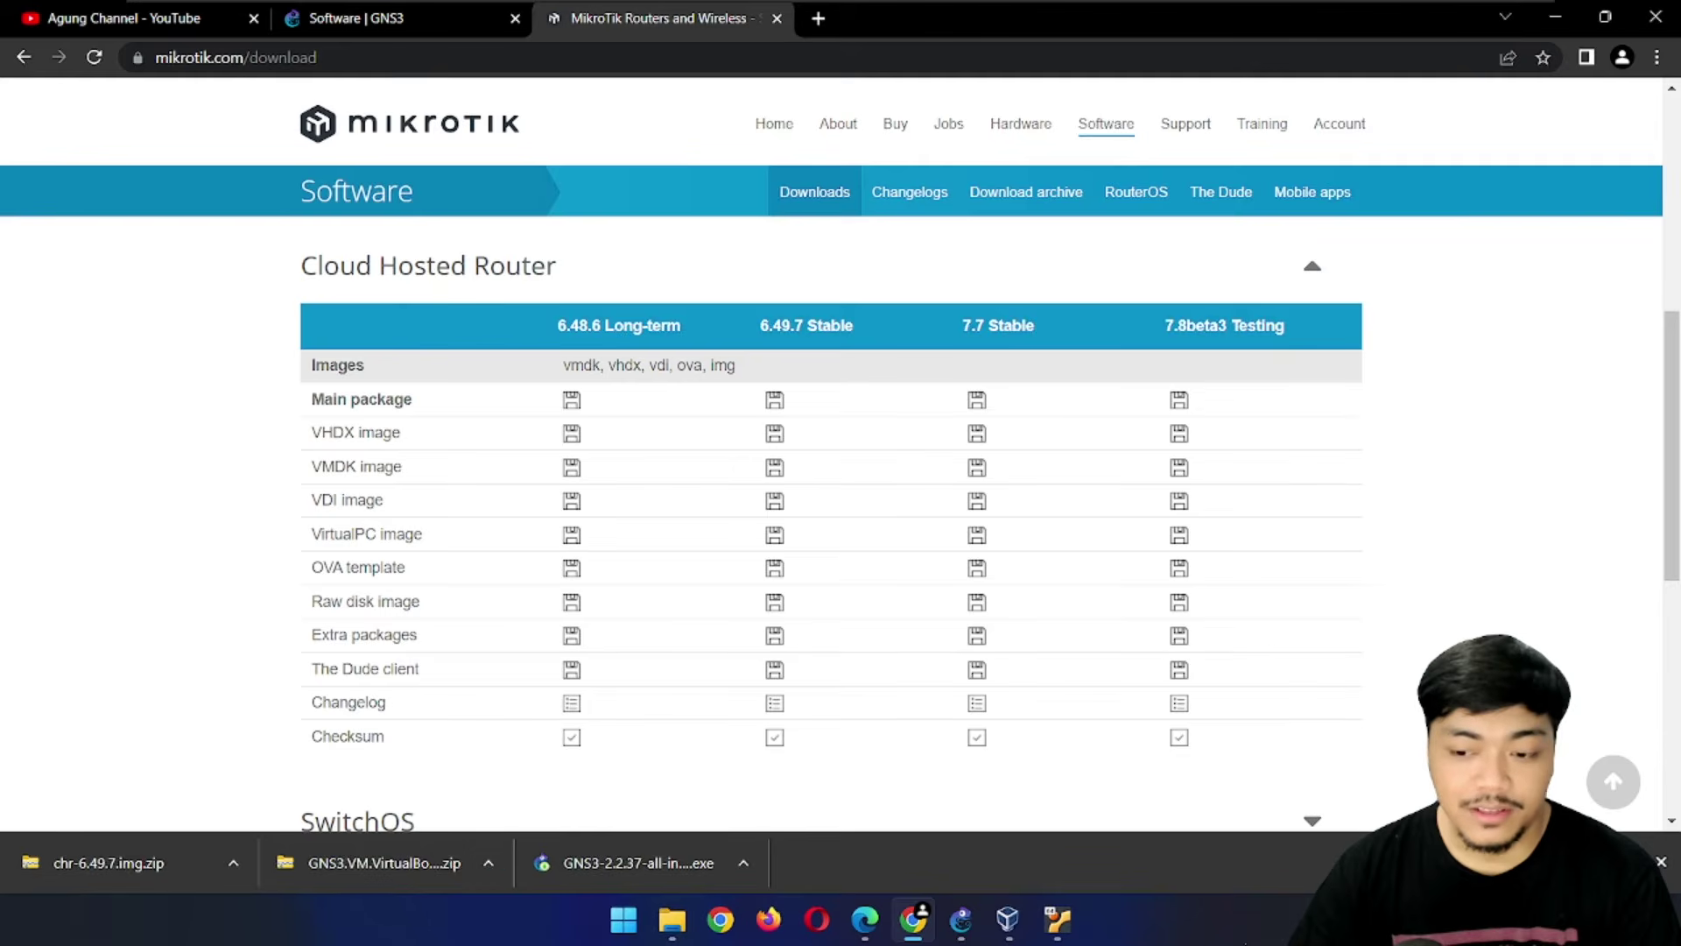
Locate the chr-6.49.7.img archive in Downloads, then return to GNS3's Edit menu
{"action": "left_click", "coordinate": [671, 919]}
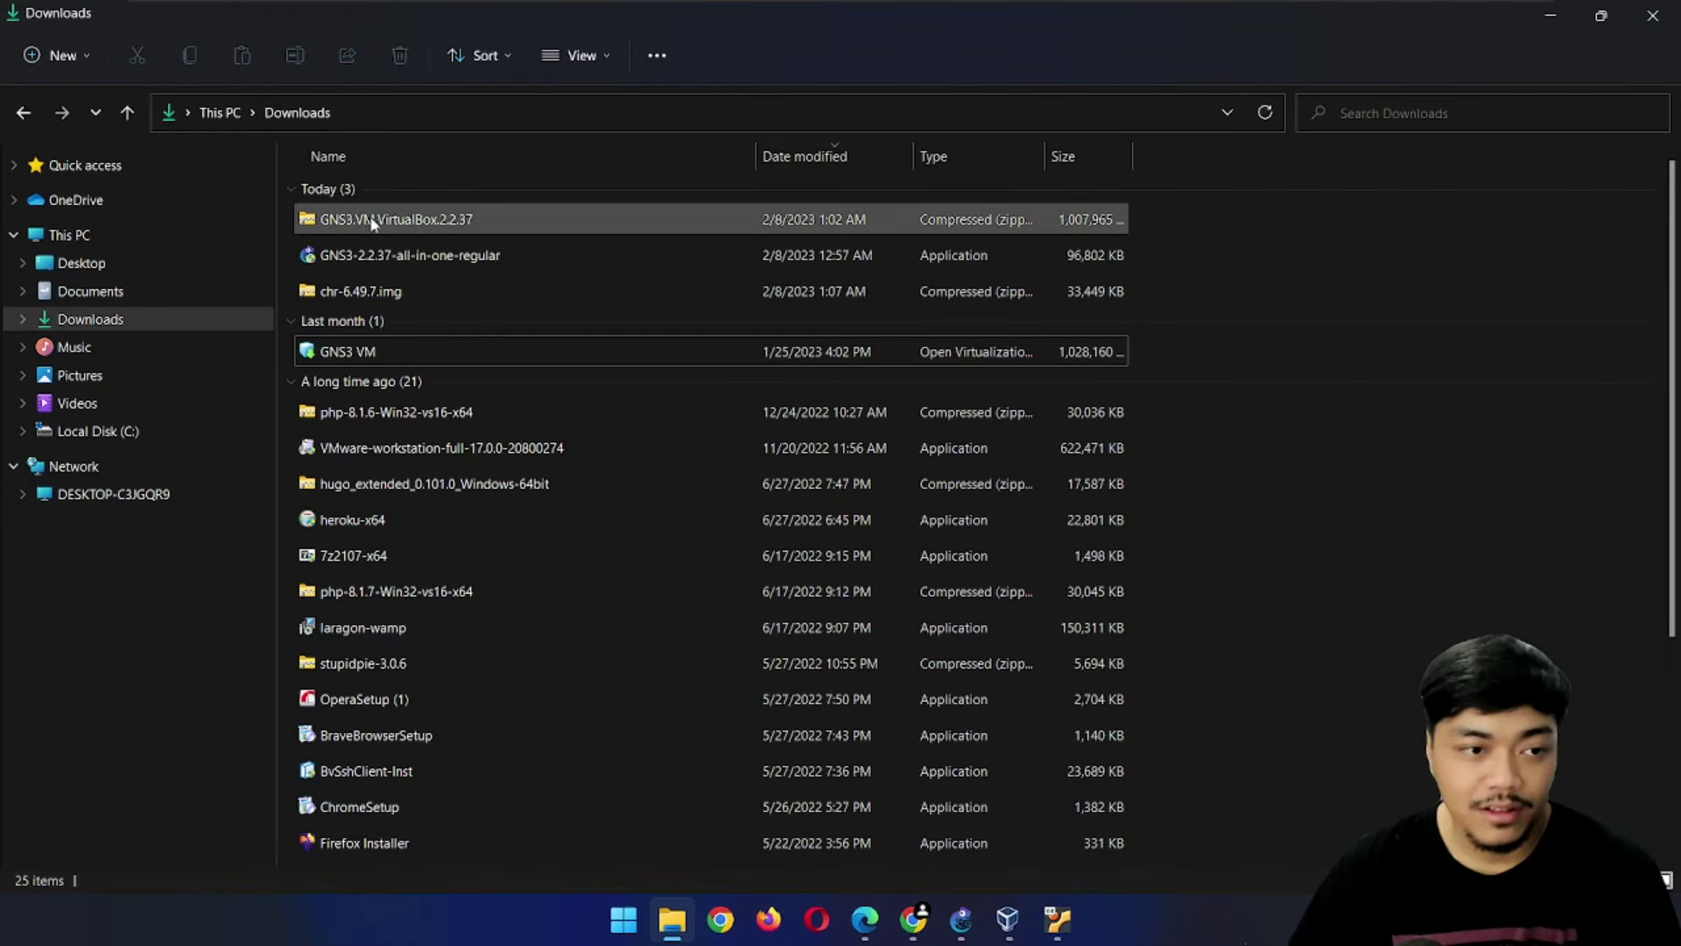
{"action": "right_click", "coordinate": [395, 291]}
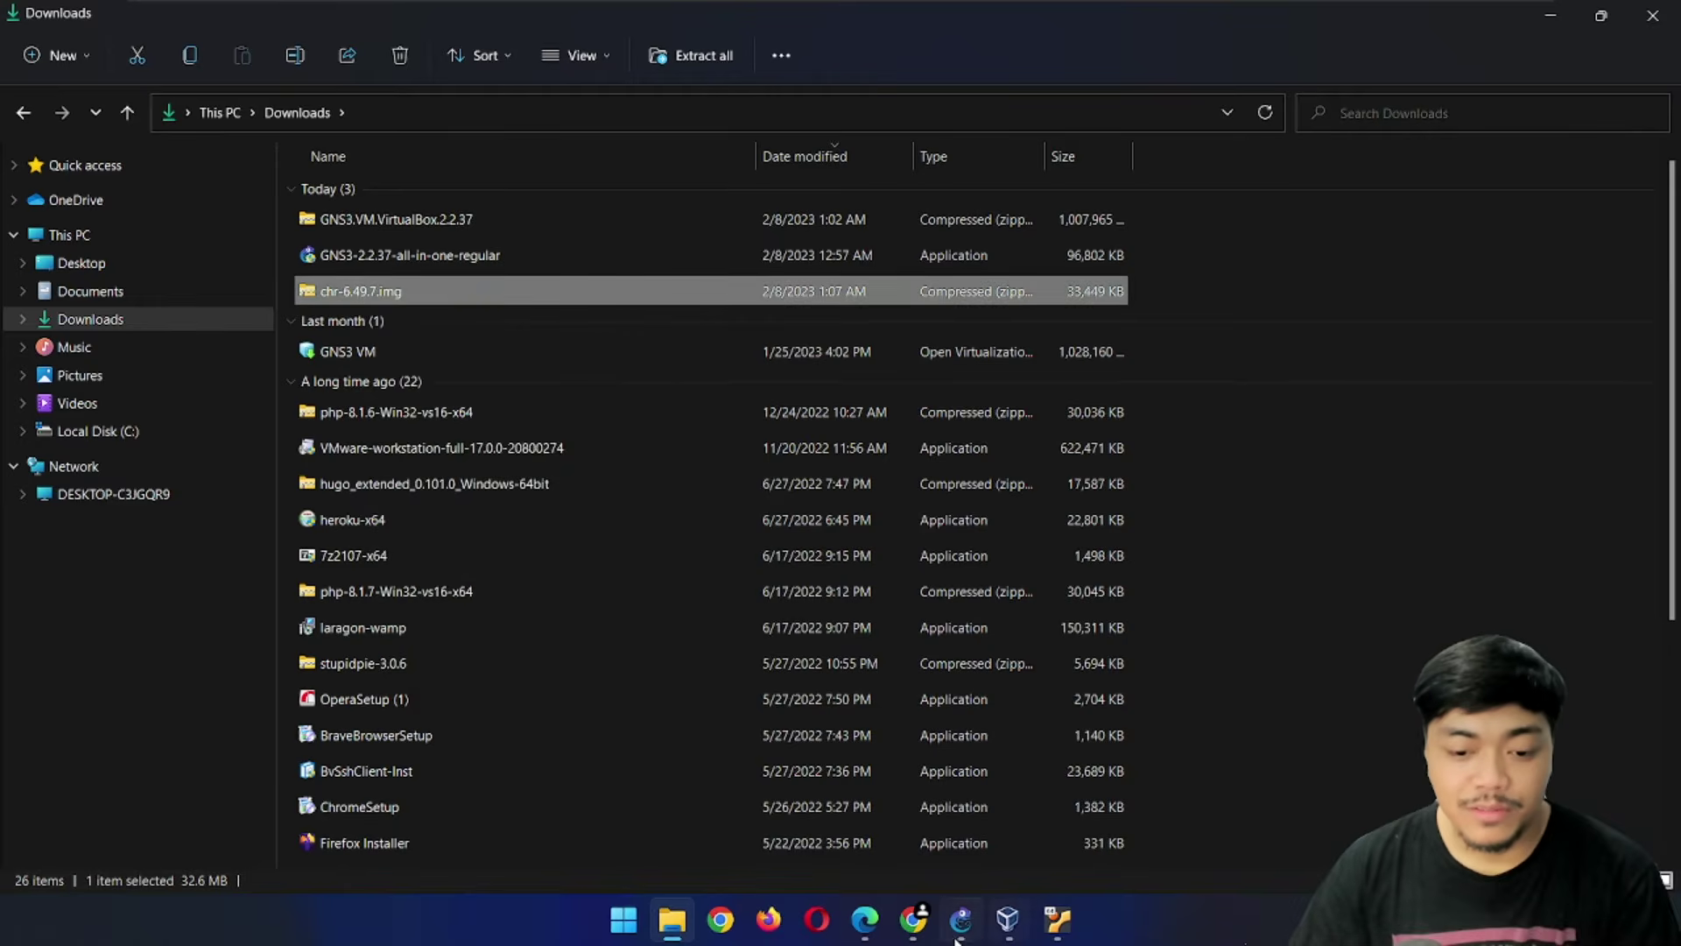
{"action": "left_click", "coordinate": [958, 929]}
{"action": "left_click", "coordinate": [469, 146]}
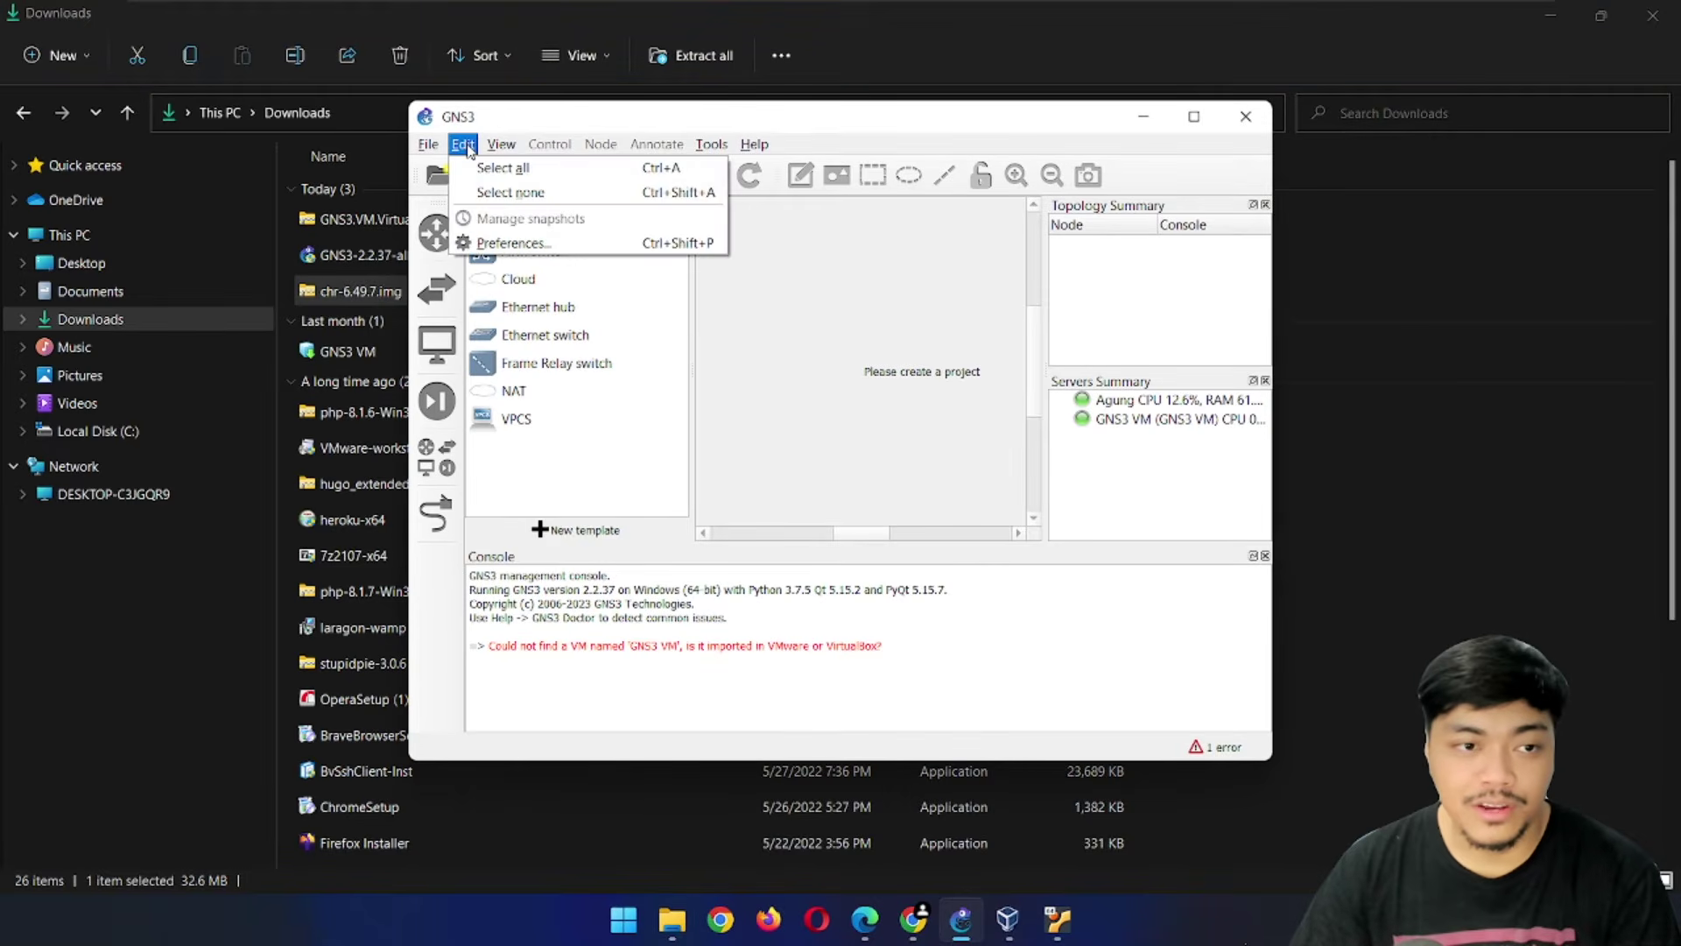
Start a new QEMU VM template named Mikrotik on the GNS3 VM with 256 MB RAM and vnc console
{"action": "left_click", "coordinate": [490, 244]}
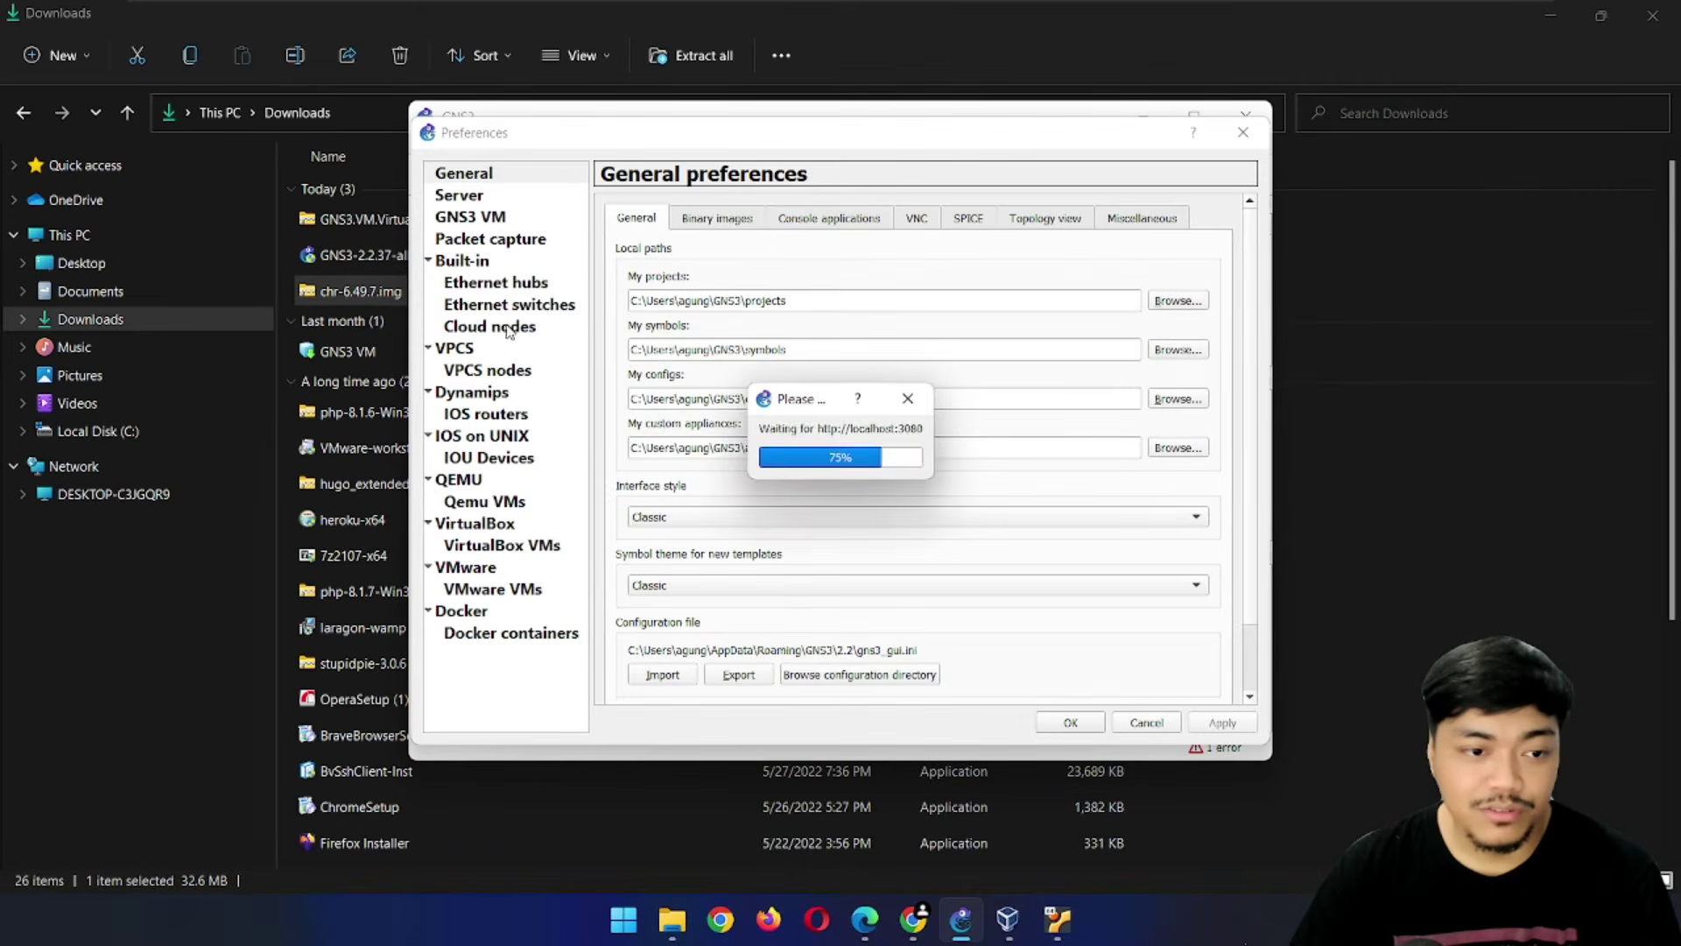
{"action": "left_click", "coordinate": [502, 505]}
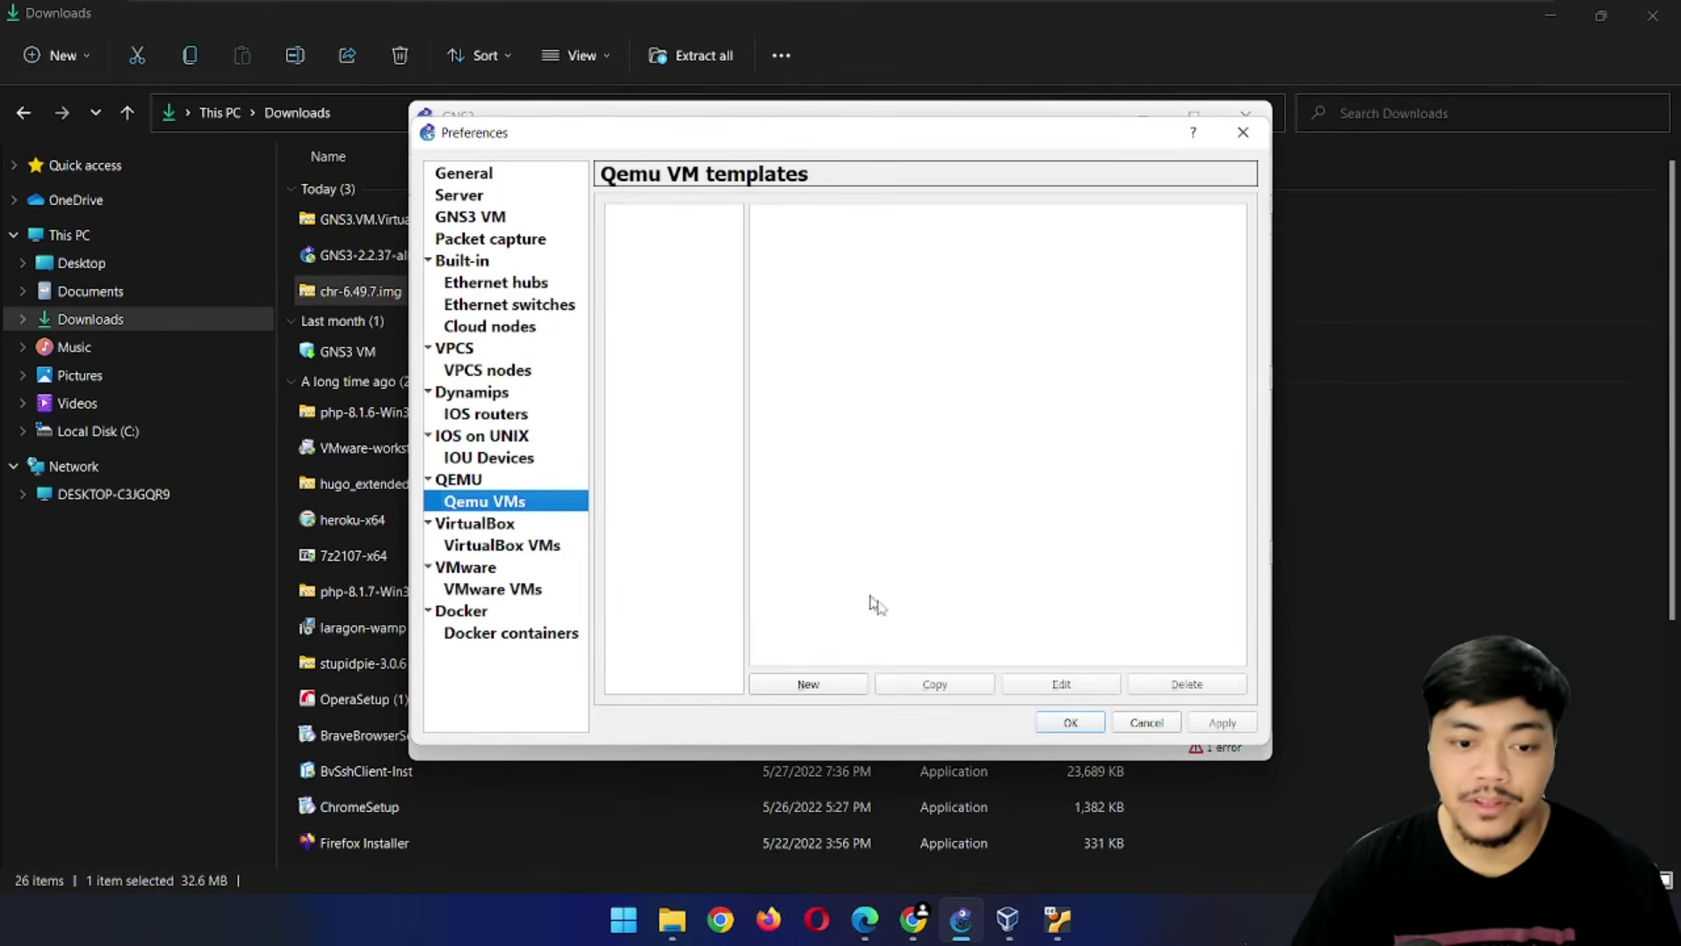
{"action": "left_click", "coordinate": [807, 684]}
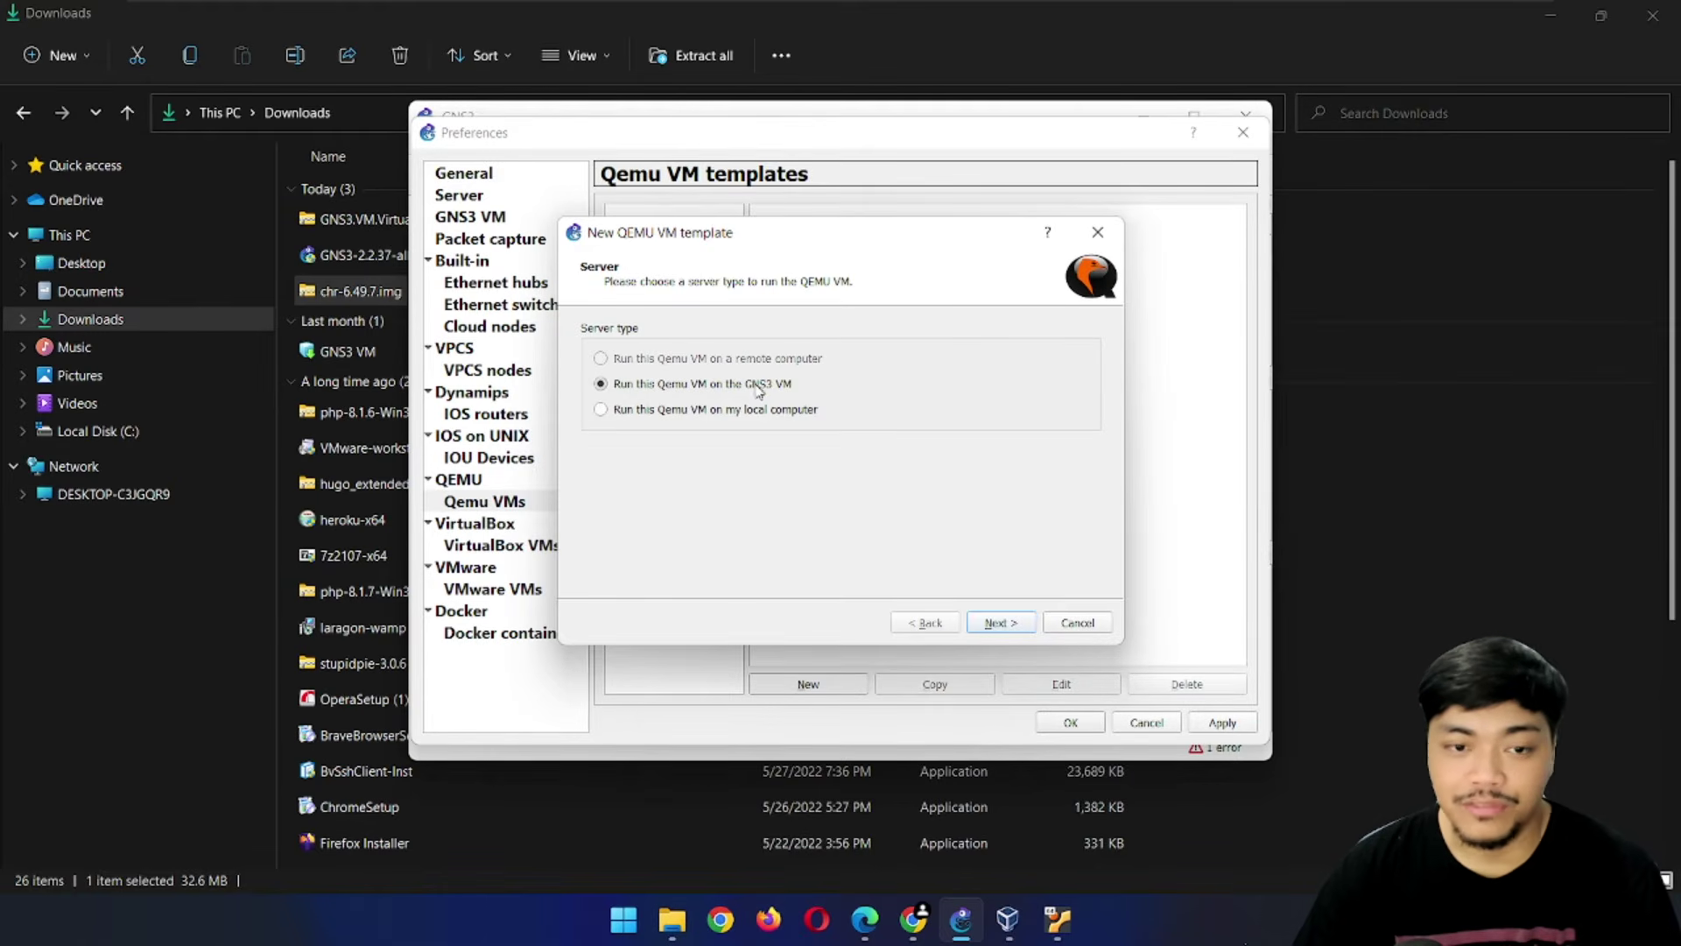
{"action": "left_click", "coordinate": [1013, 623]}
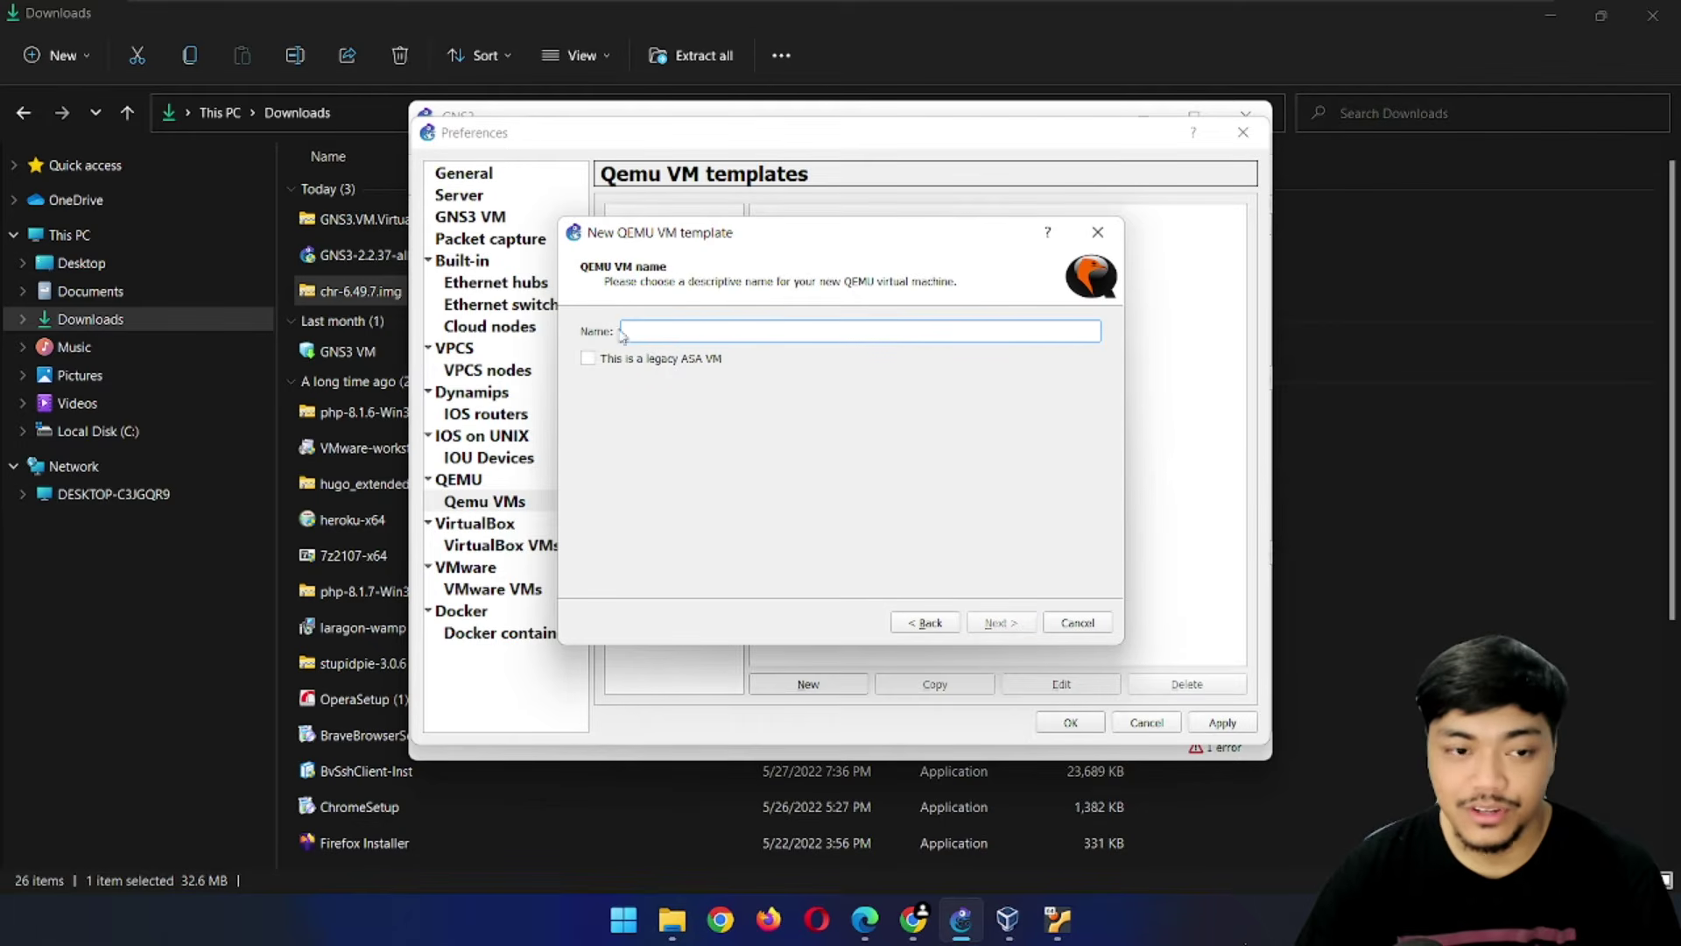
{"action": "type", "text": "Mikrotik"}
{"action": "left_click", "coordinate": [999, 625]}
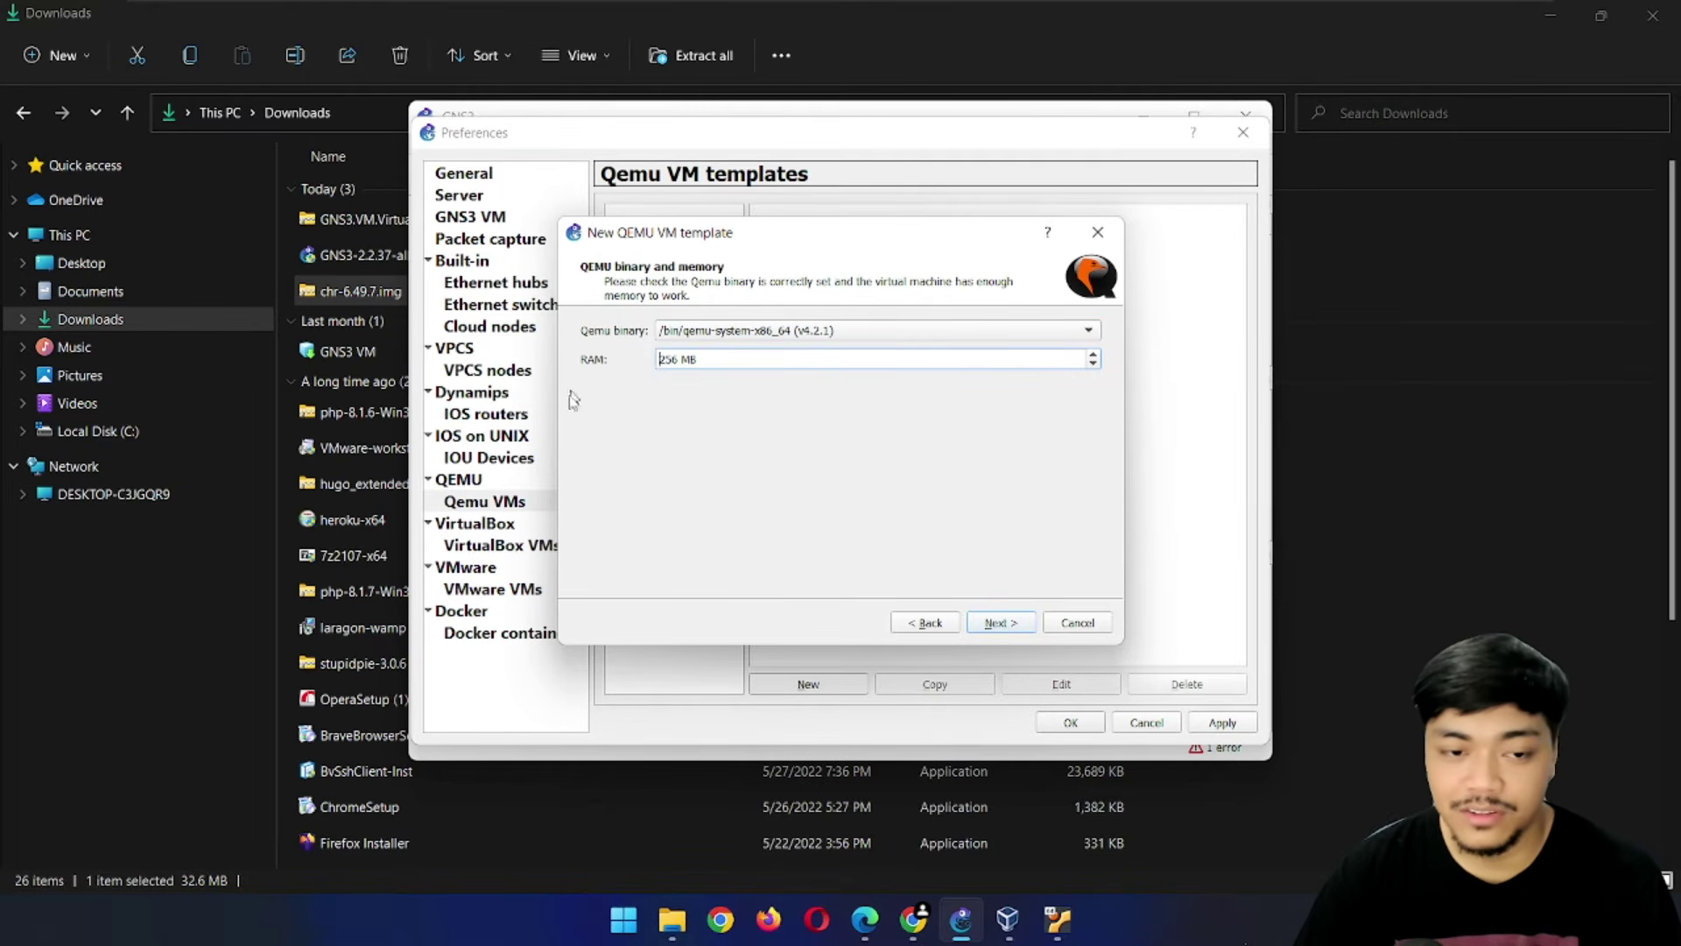
{"action": "left_click", "coordinate": [1003, 624]}
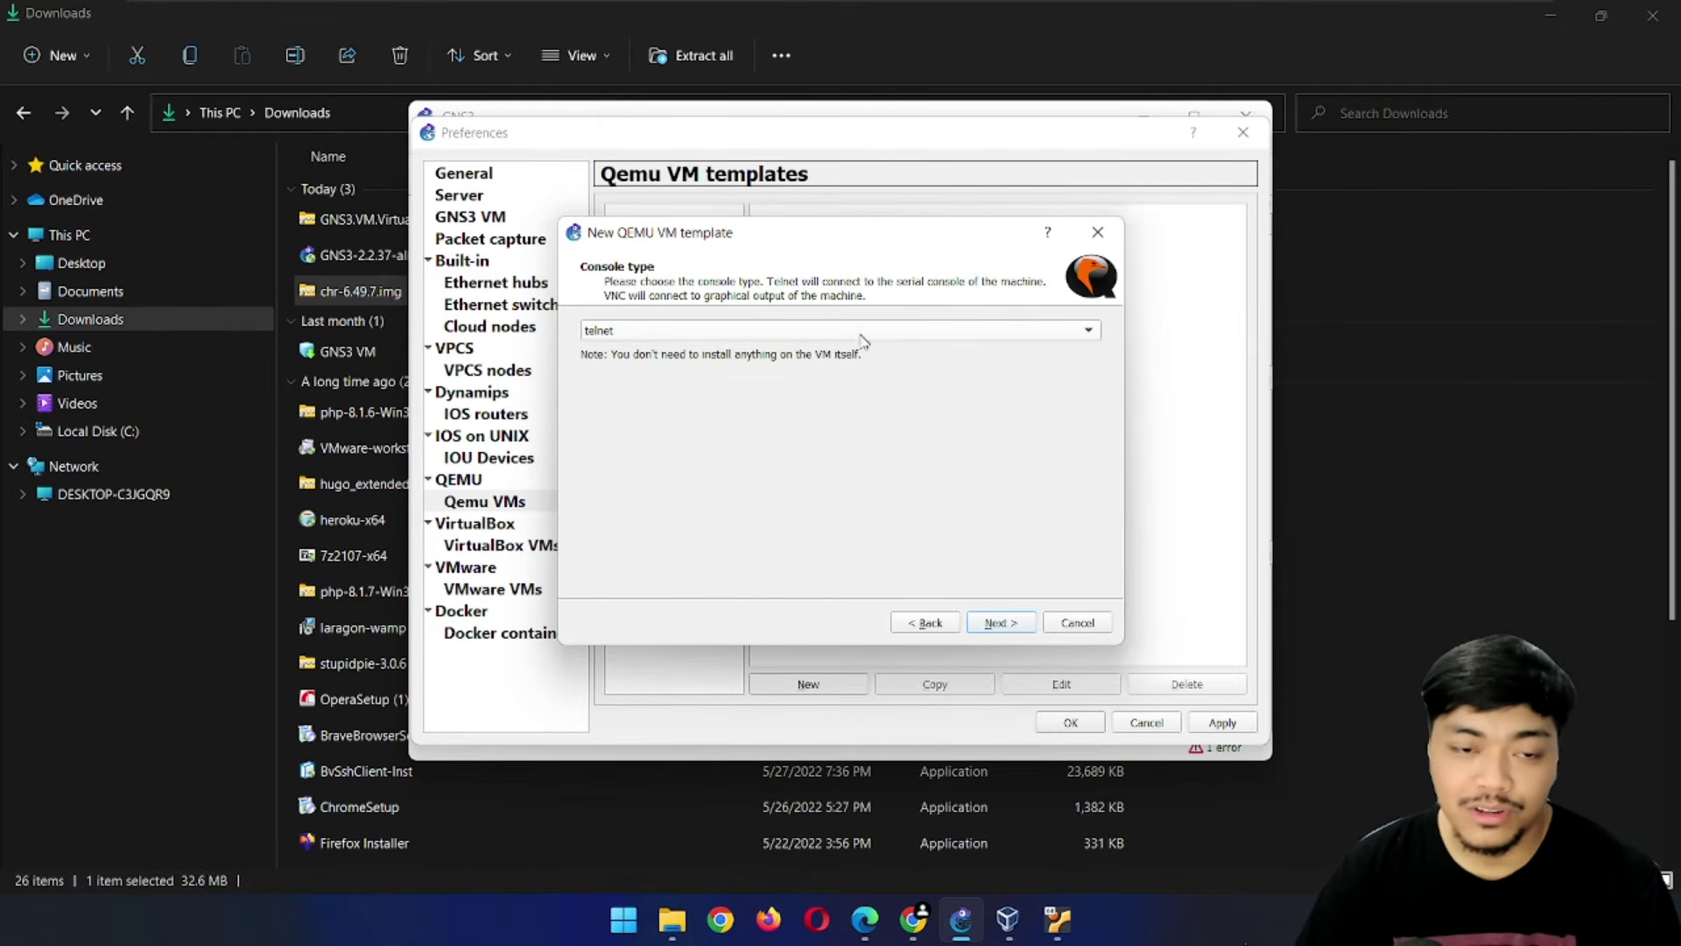
{"action": "left_click", "coordinate": [666, 337]}
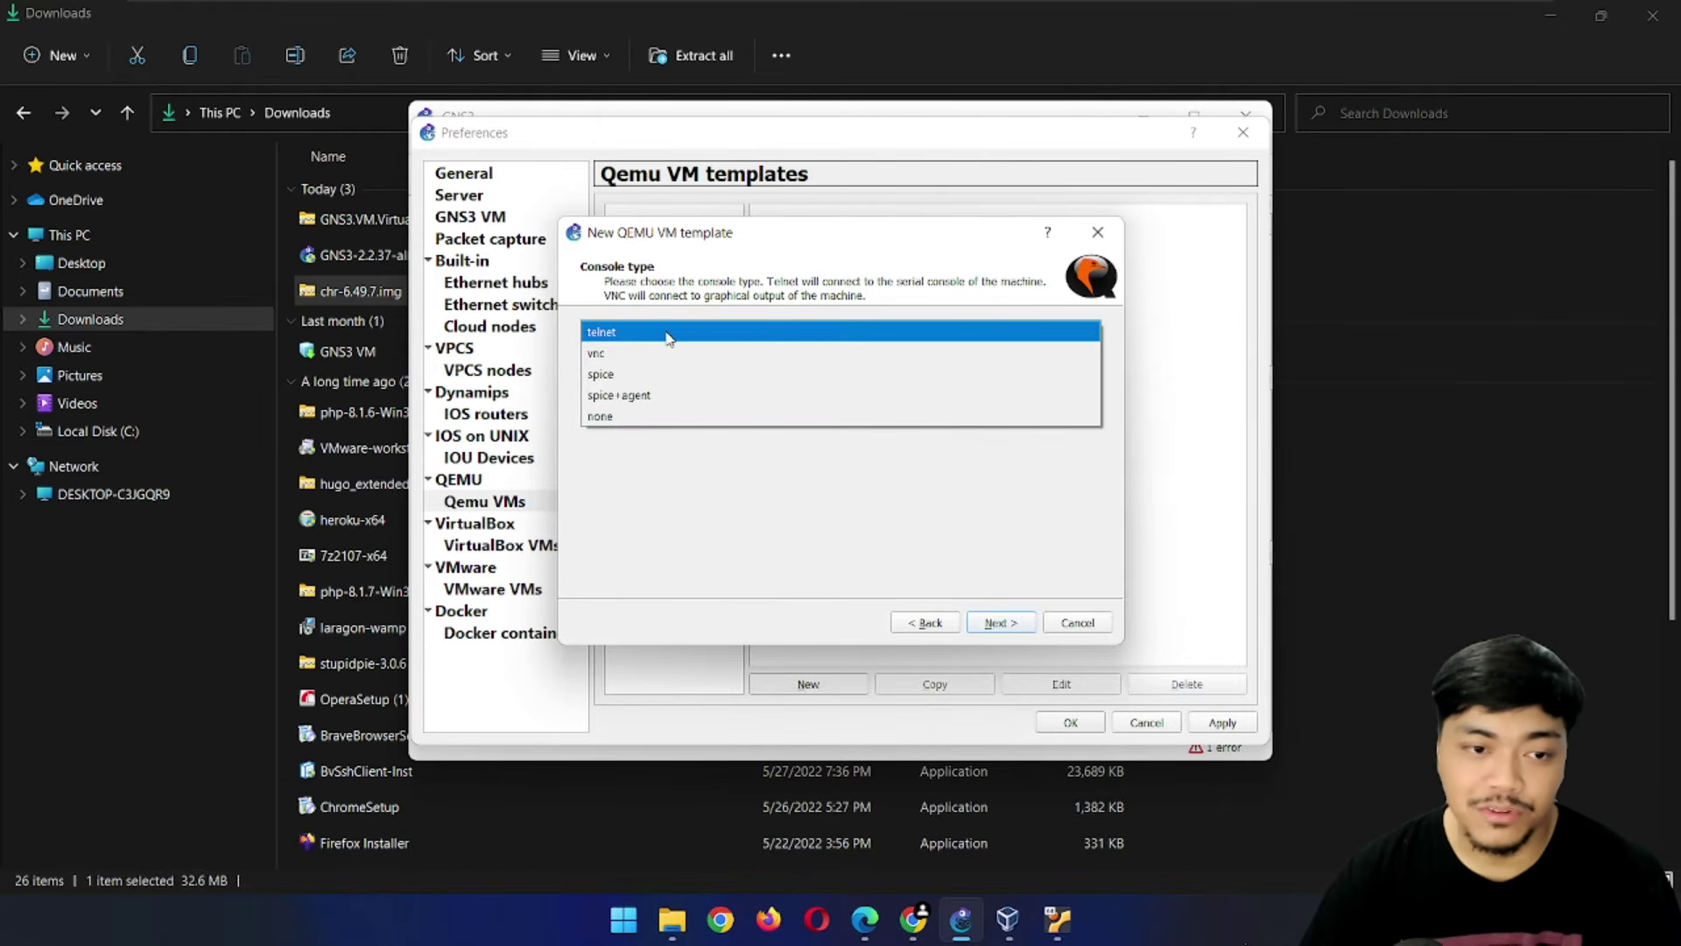
{"action": "left_click", "coordinate": [610, 355]}
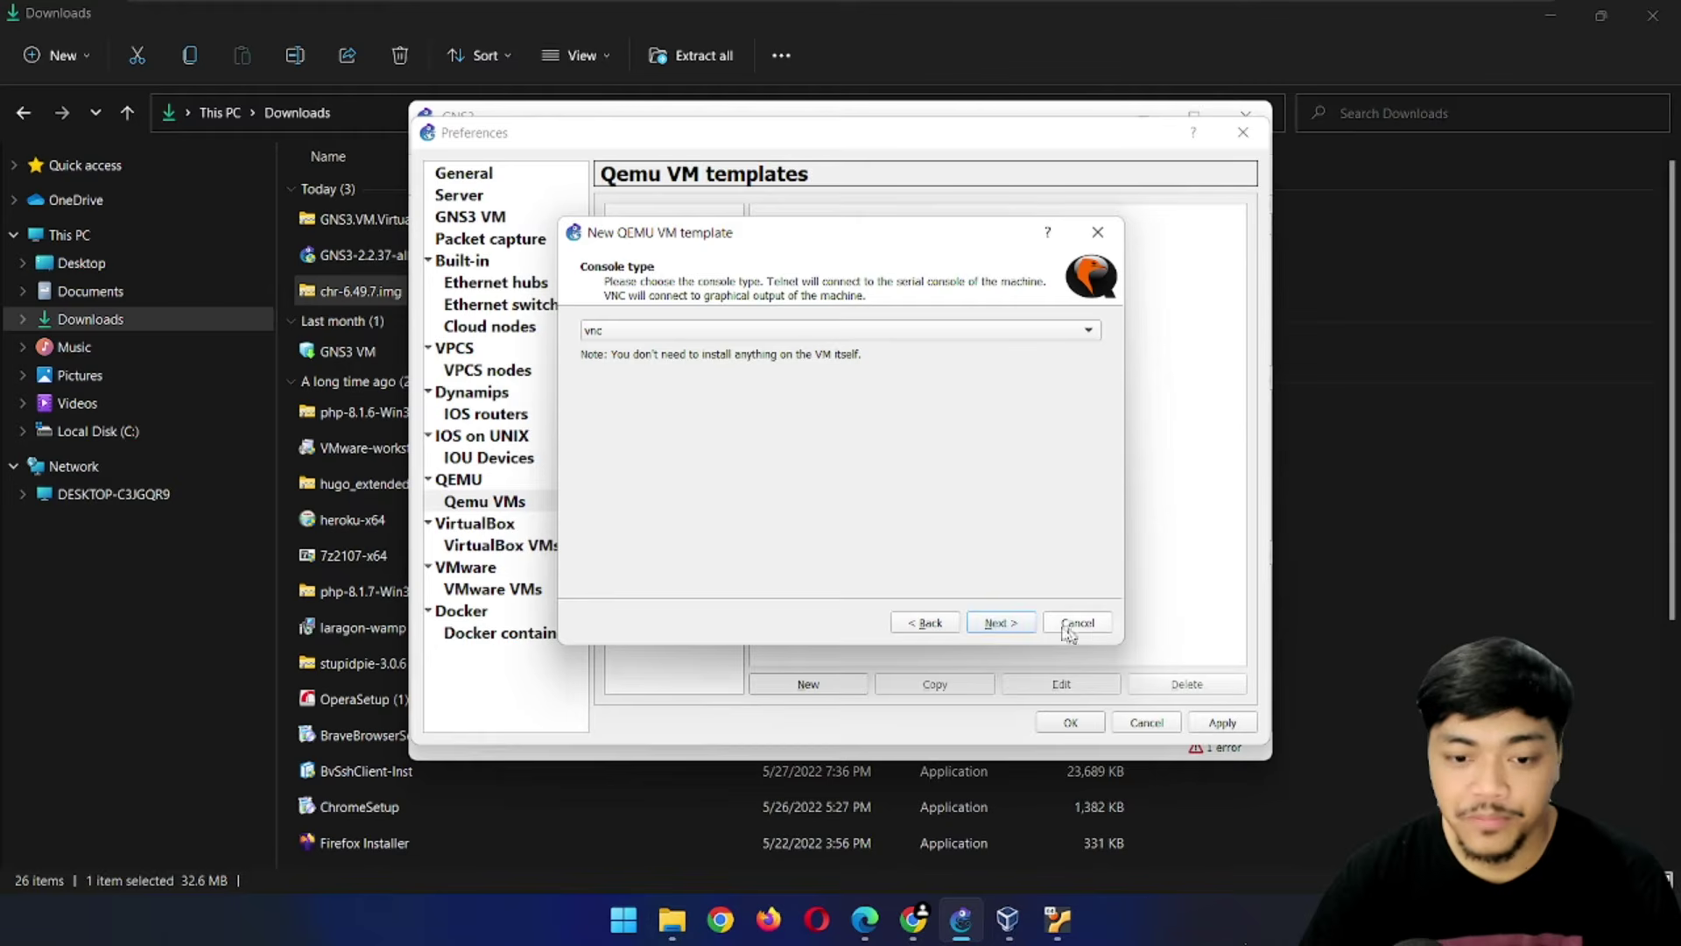
{"action": "left_click", "coordinate": [998, 623]}
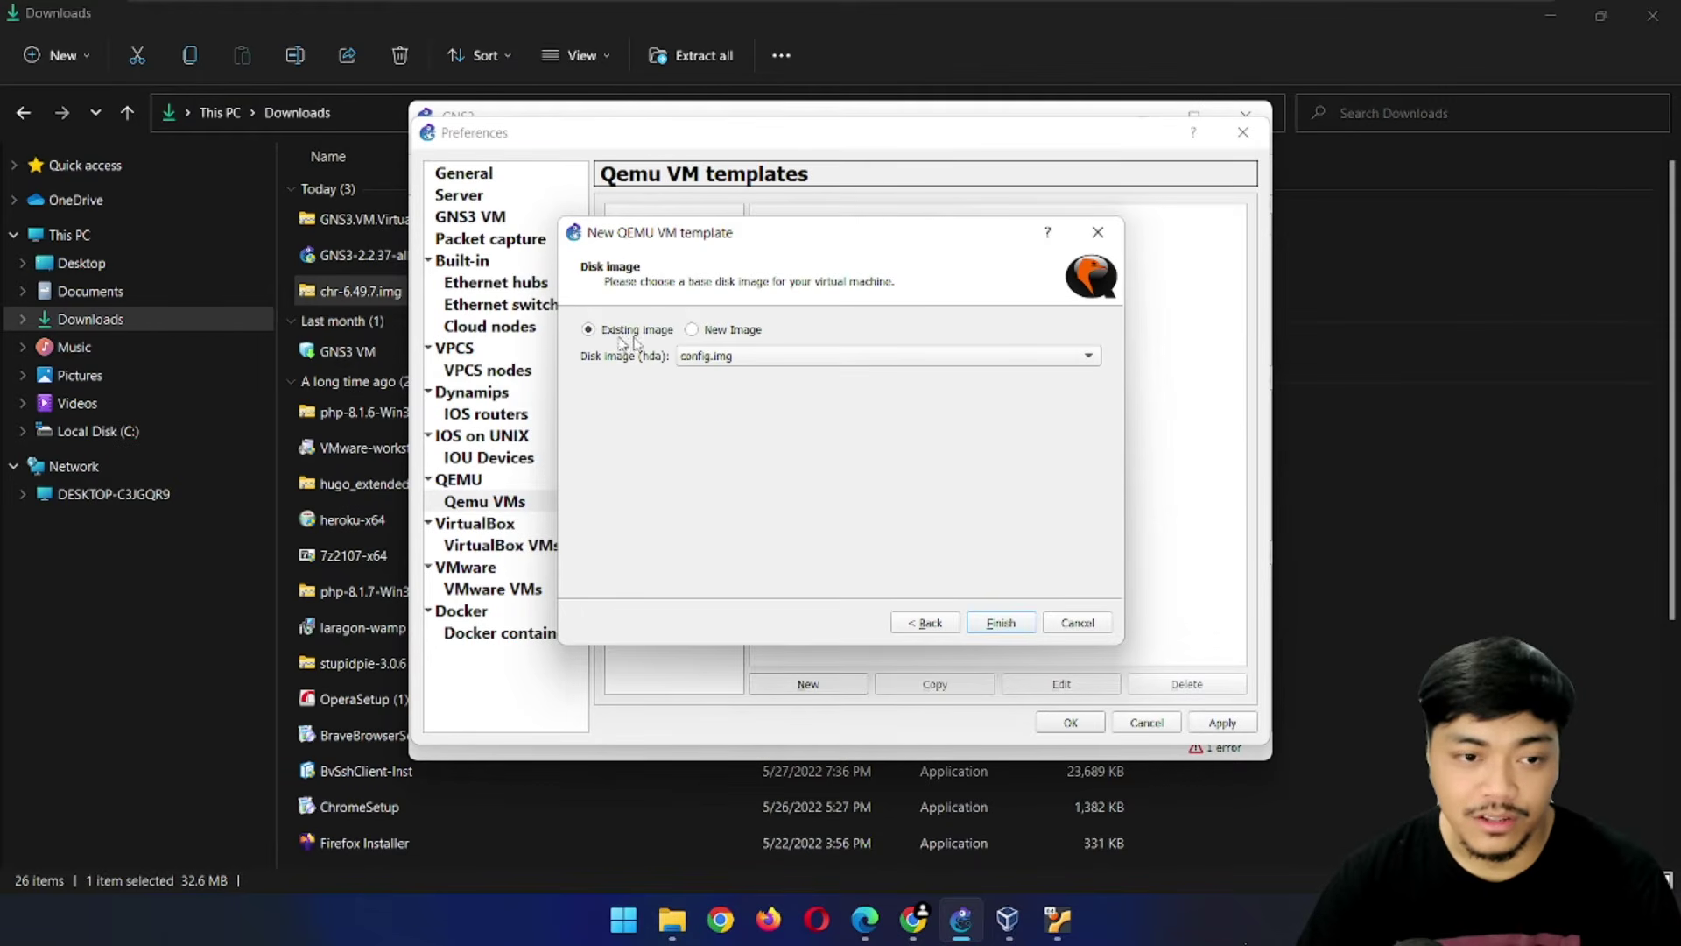
Use chr-6.49.7.img from Downloads as the new disk image and finish the template
{"action": "left_click", "coordinate": [737, 338]}
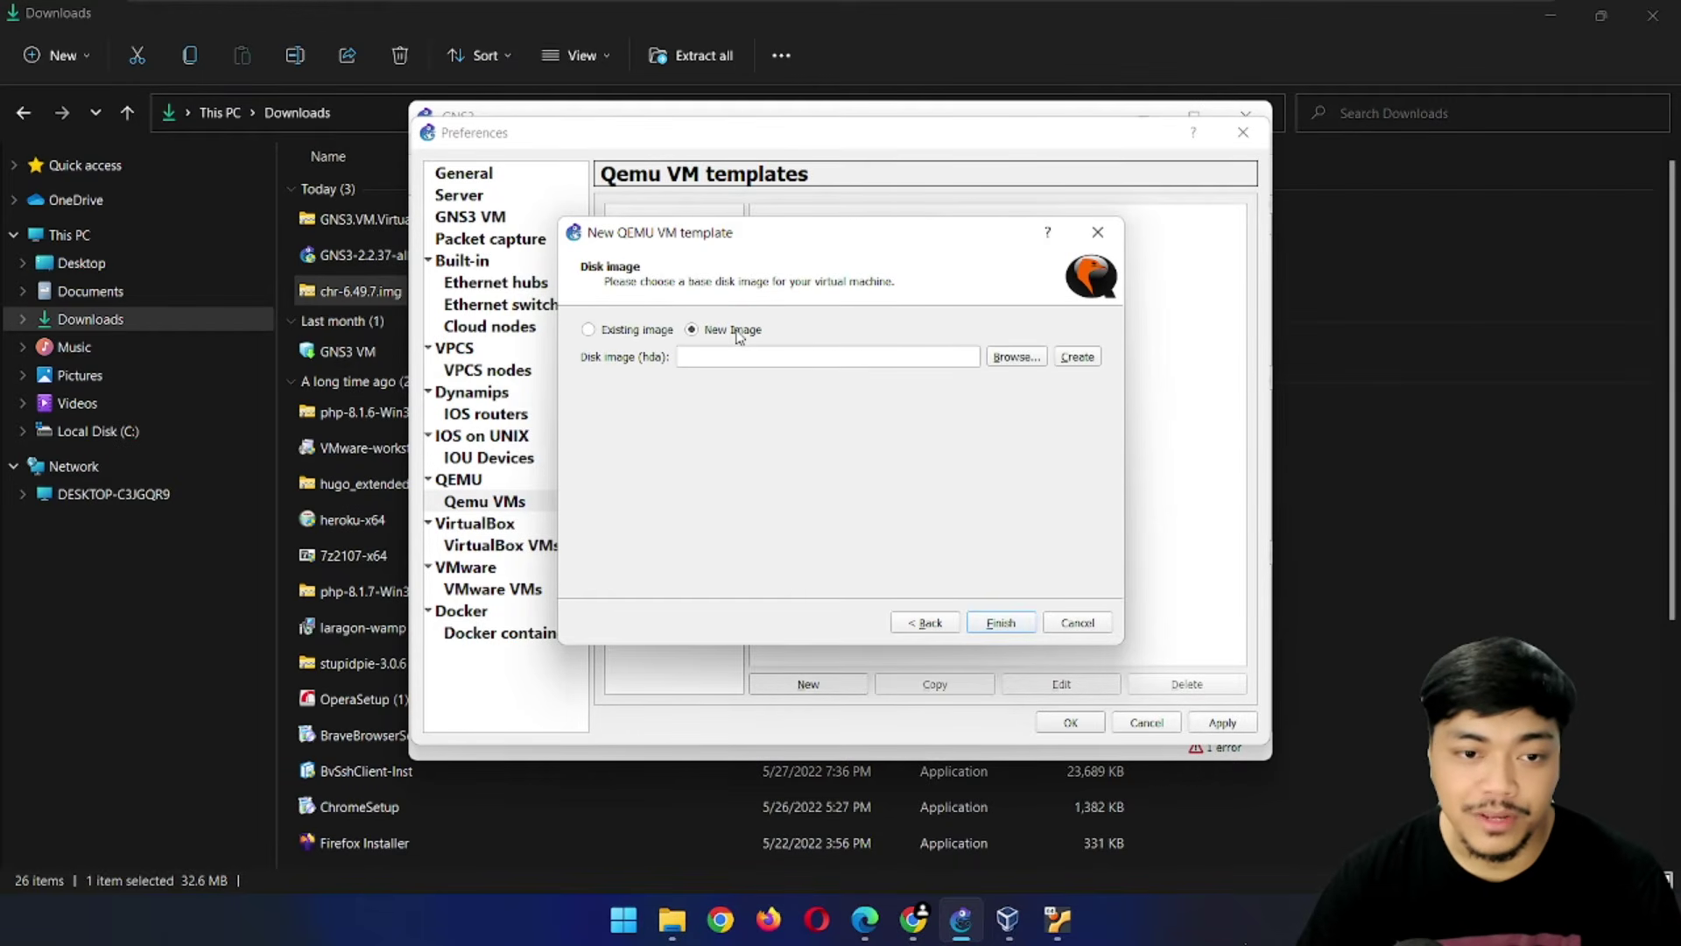
{"action": "left_click", "coordinate": [1014, 357]}
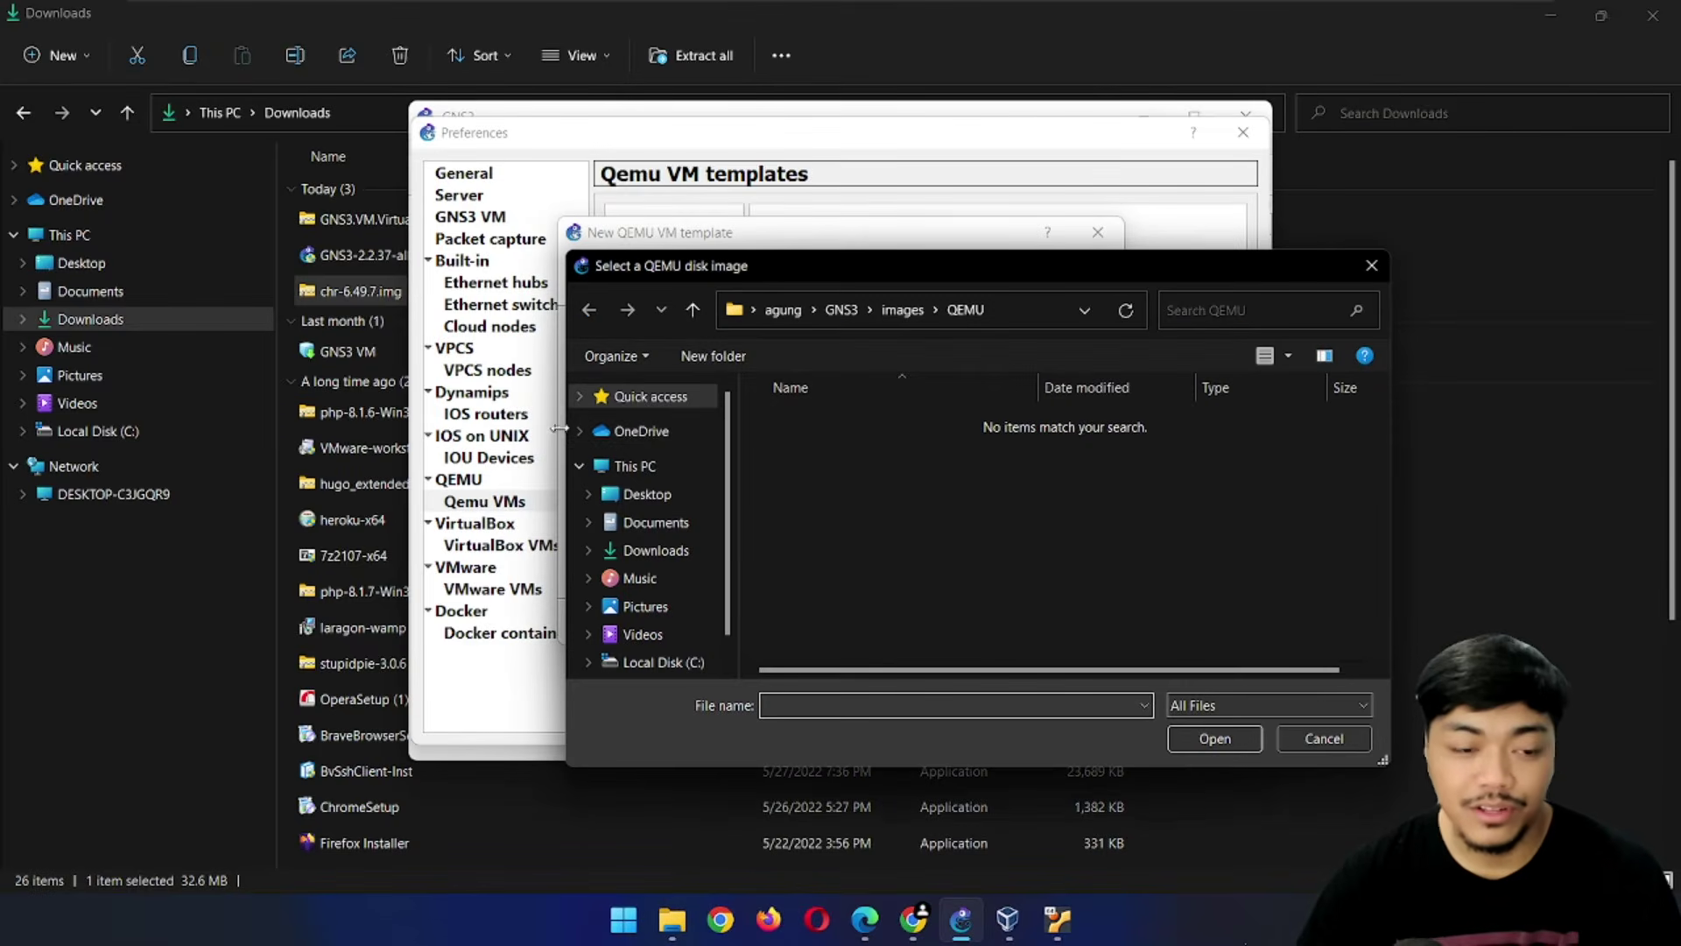
{"action": "left_click", "coordinate": [657, 551]}
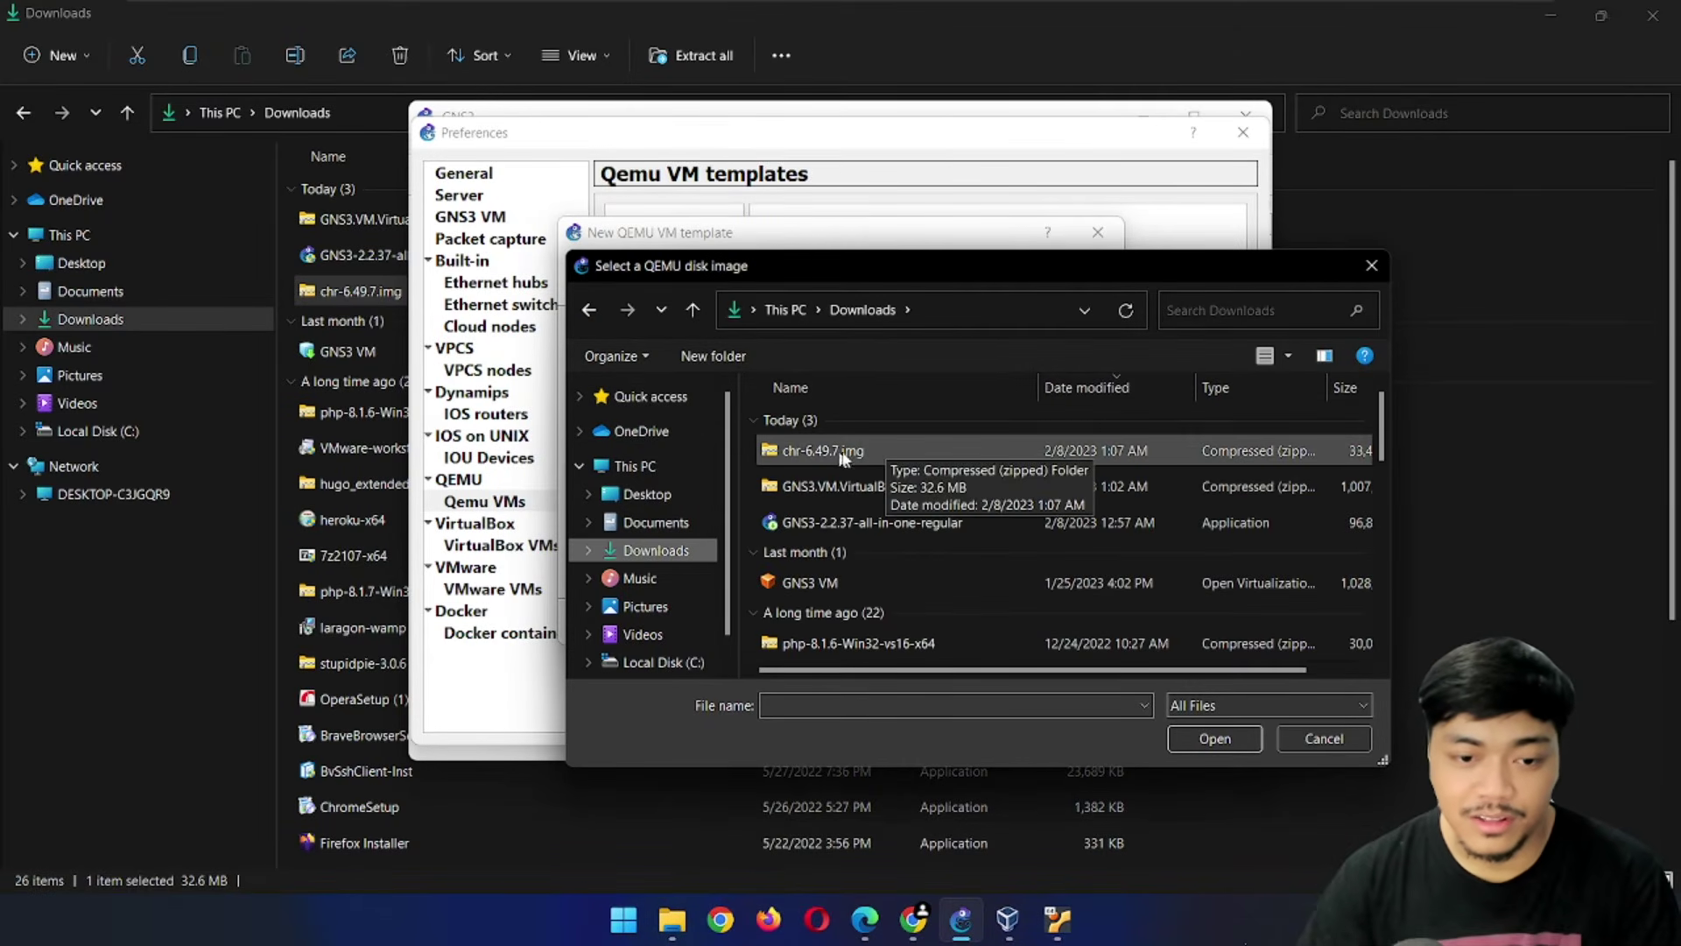
{"action": "scroll", "coordinate": [853, 451], "scroll_direction": "down", "scroll_amount": 3}
{"action": "scroll", "coordinate": [814, 542], "scroll_direction": "up", "scroll_amount": 1}
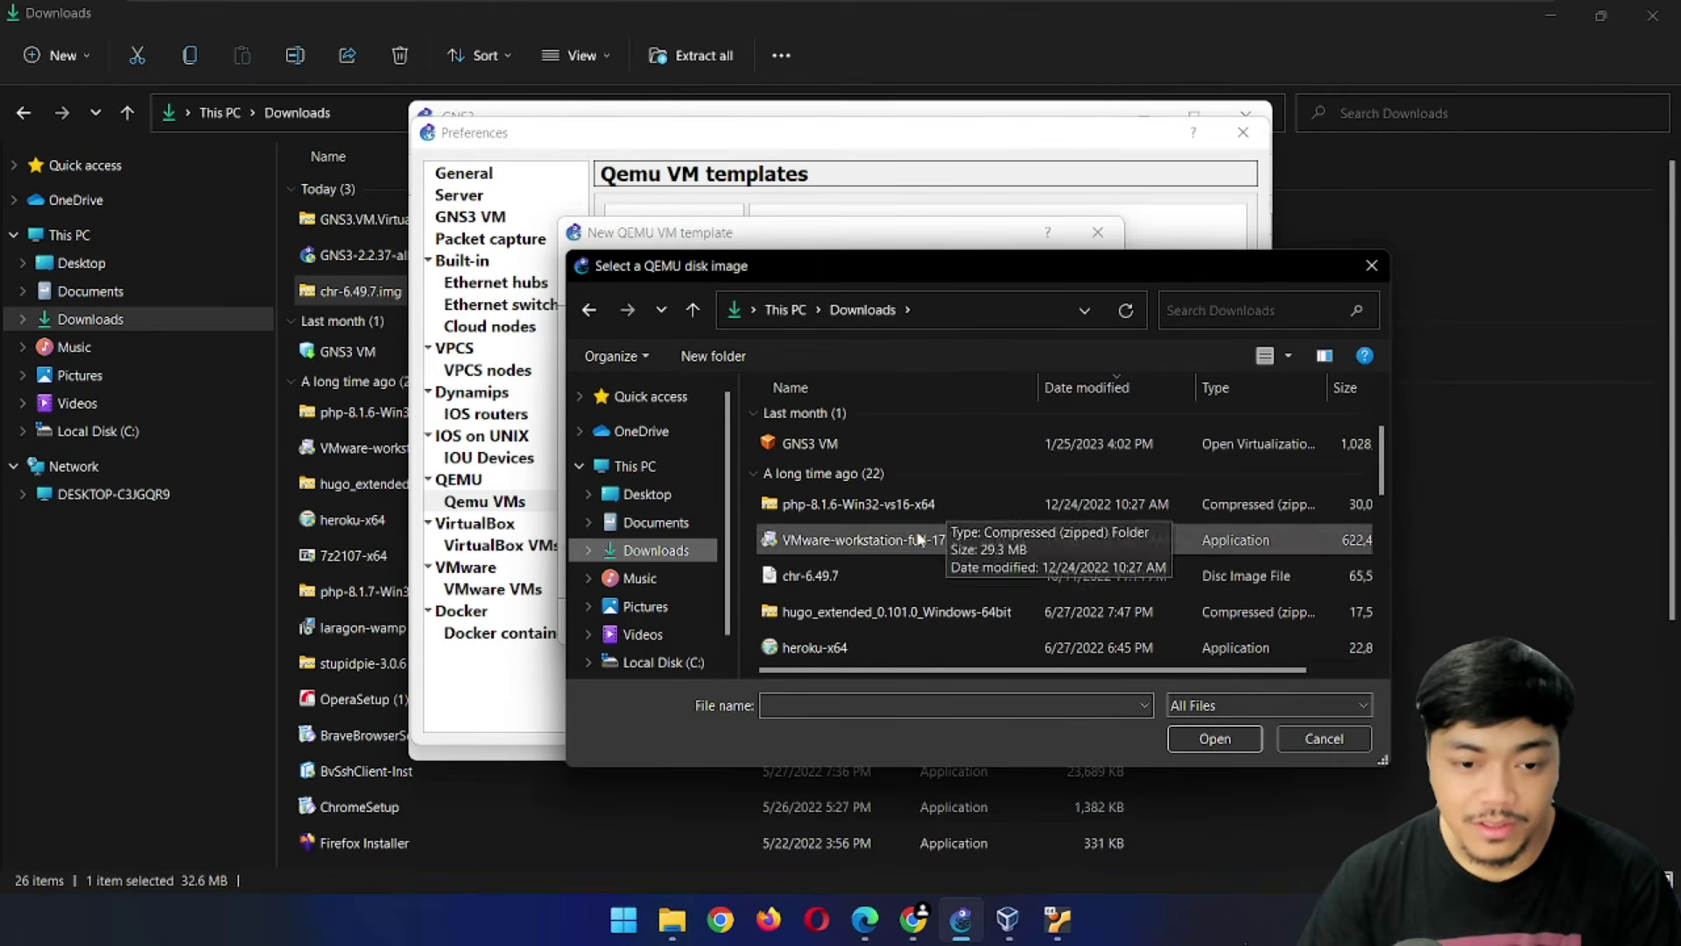
{"action": "left_click", "coordinate": [818, 580]}
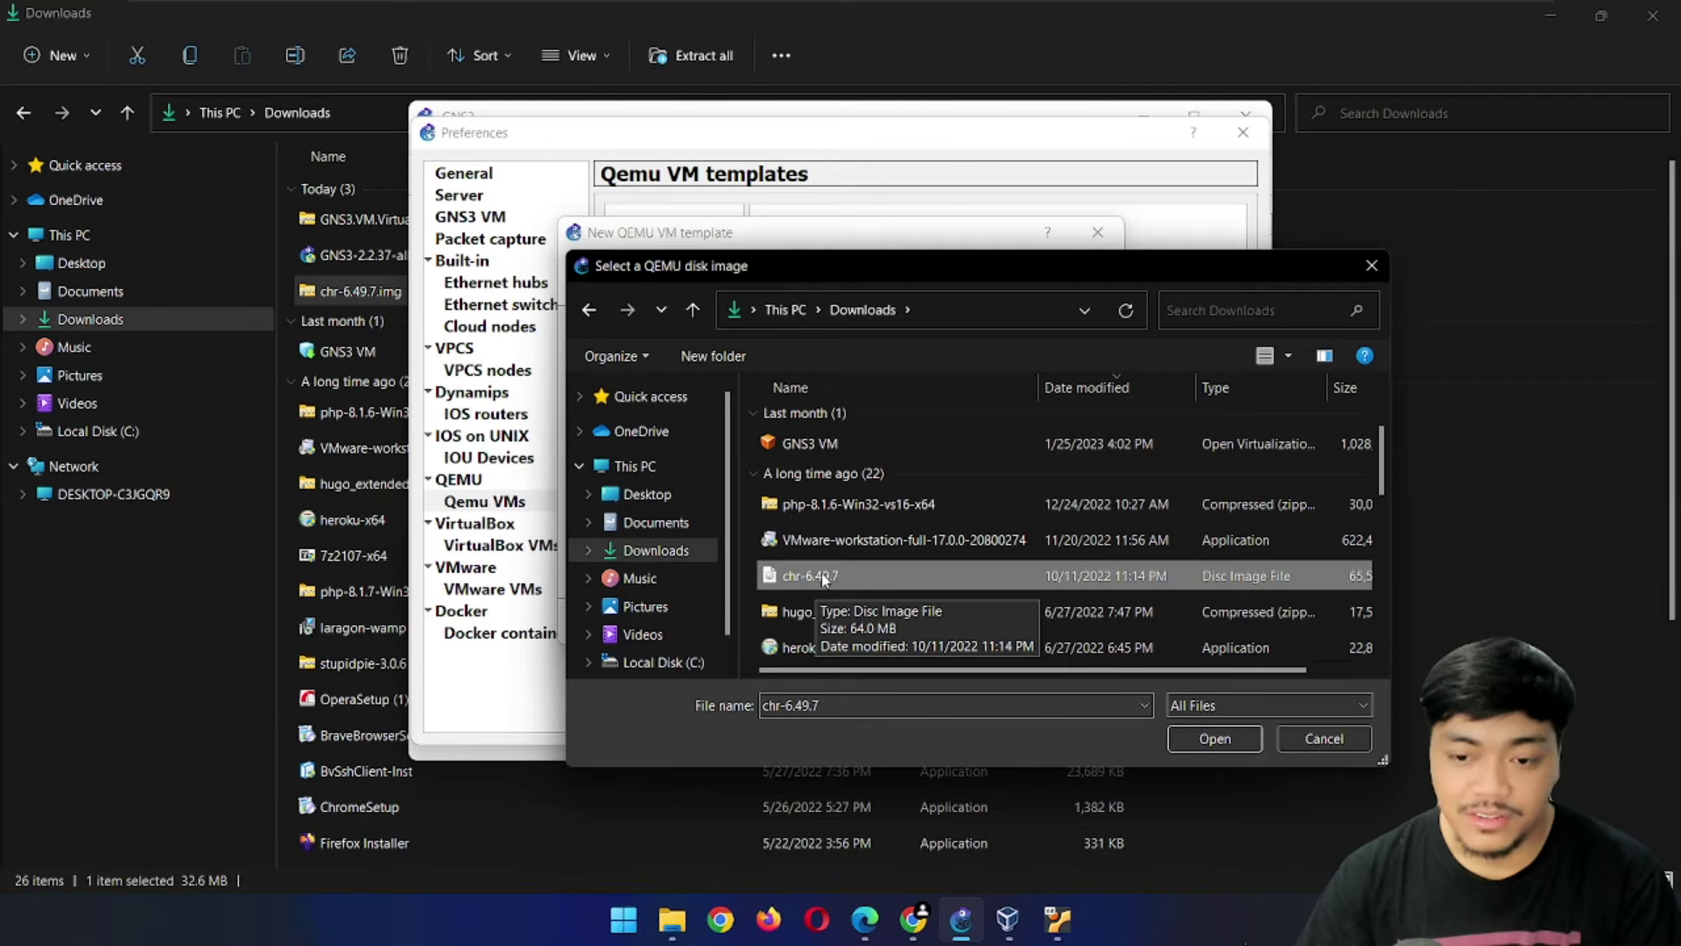
{"action": "left_click", "coordinate": [1215, 738]}
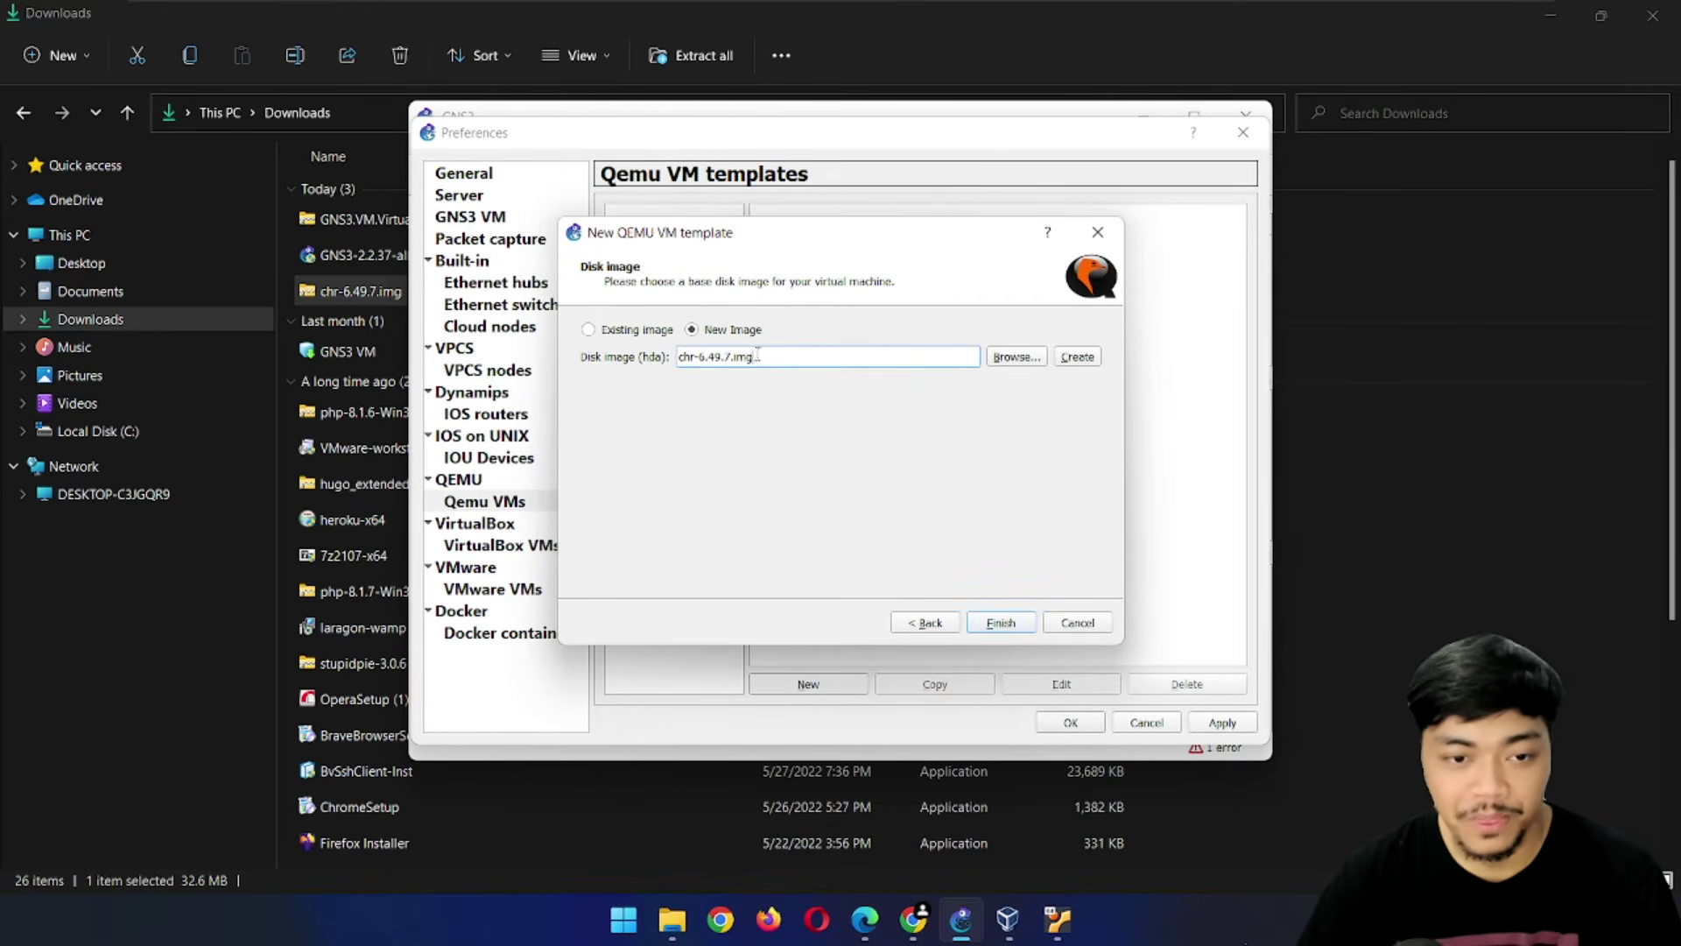
{"action": "left_click", "coordinate": [1005, 625]}
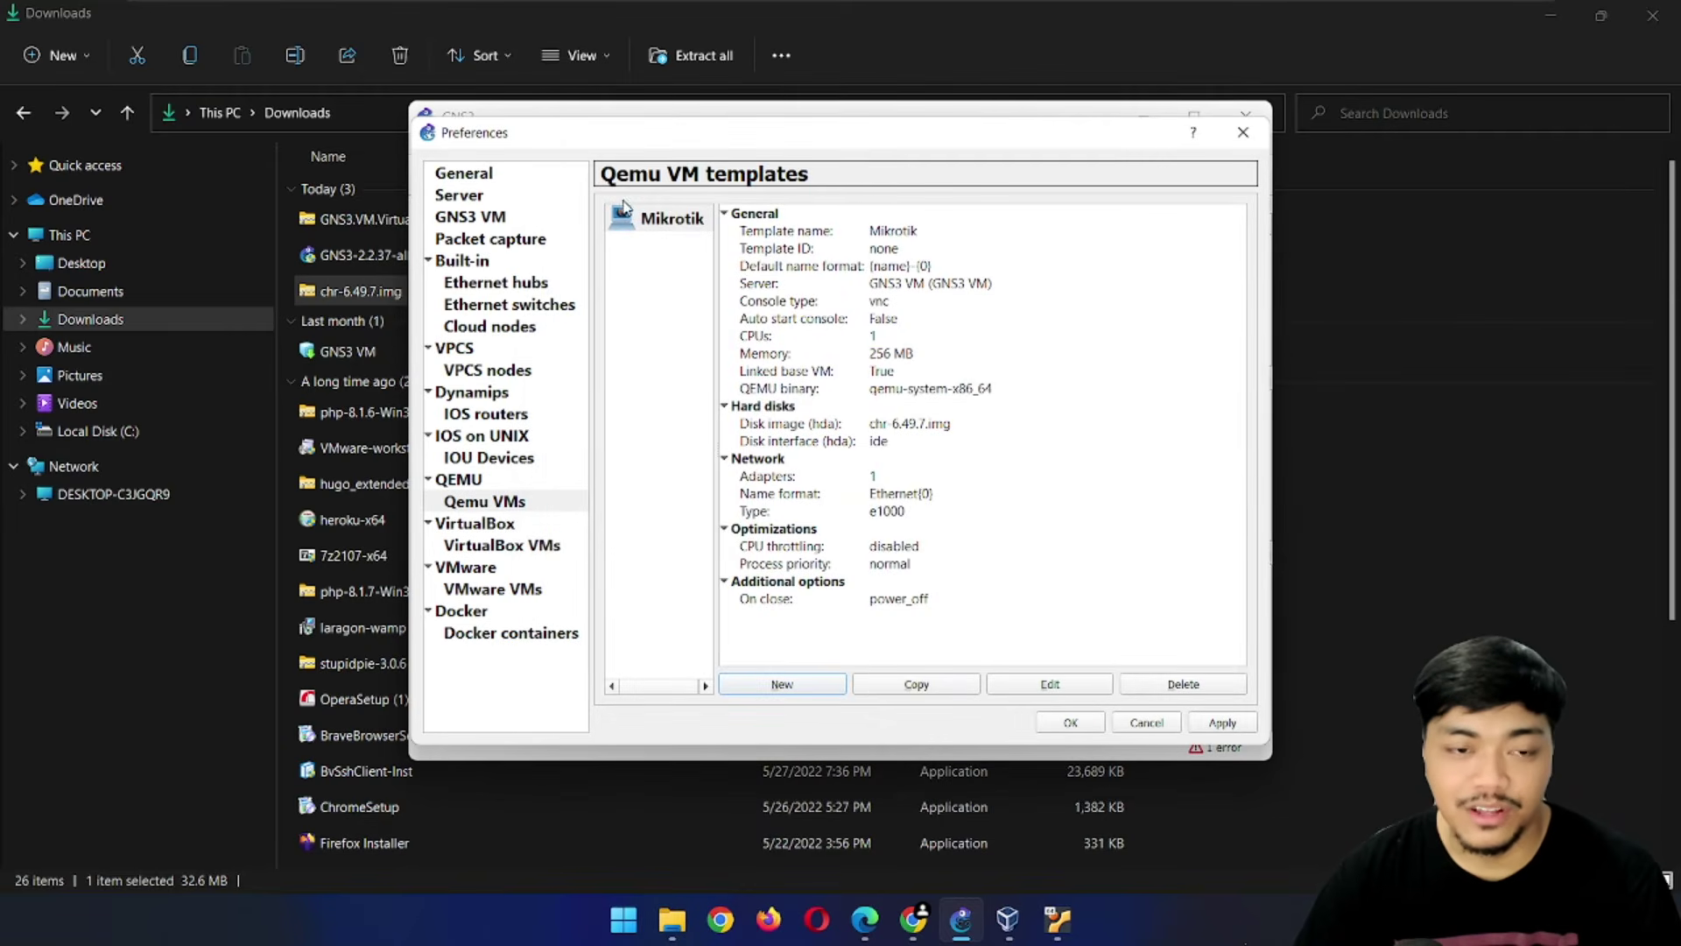
Set the Mikrotik template's symbol to Classic router_firewall
{"action": "left_click", "coordinate": [1063, 689]}
{"action": "left_click_drag", "start_coordinate": [686, 140], "coordinate": [699, 137]}
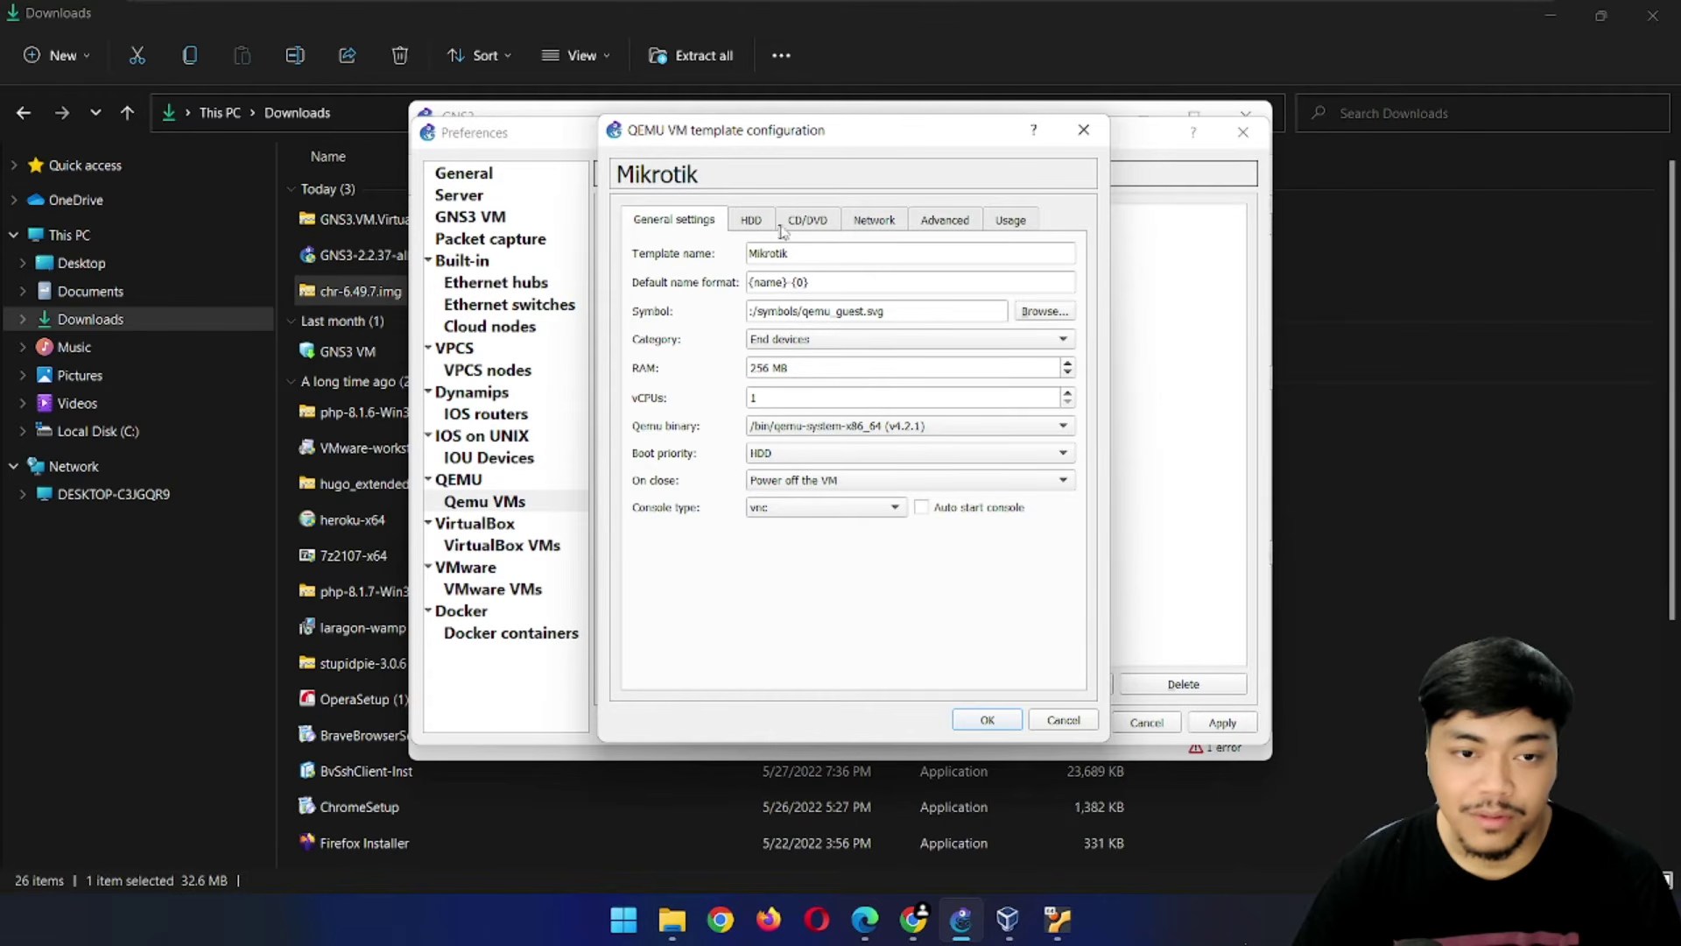
{"action": "left_click", "coordinate": [1044, 311]}
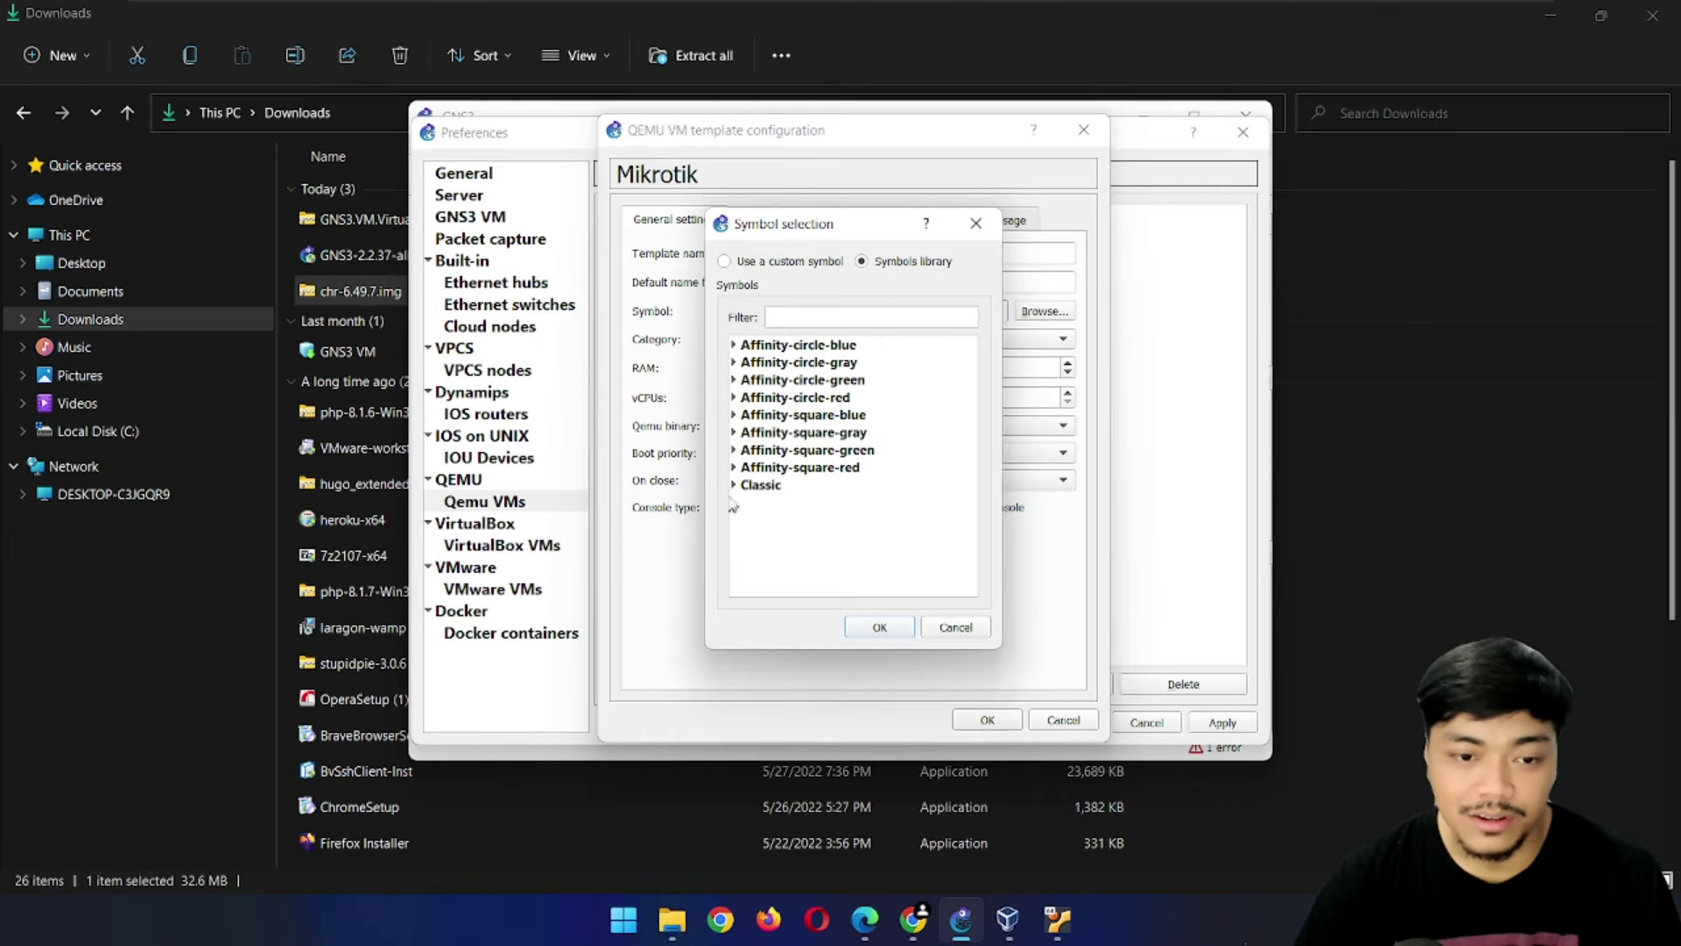
{"action": "left_click", "coordinate": [736, 486]}
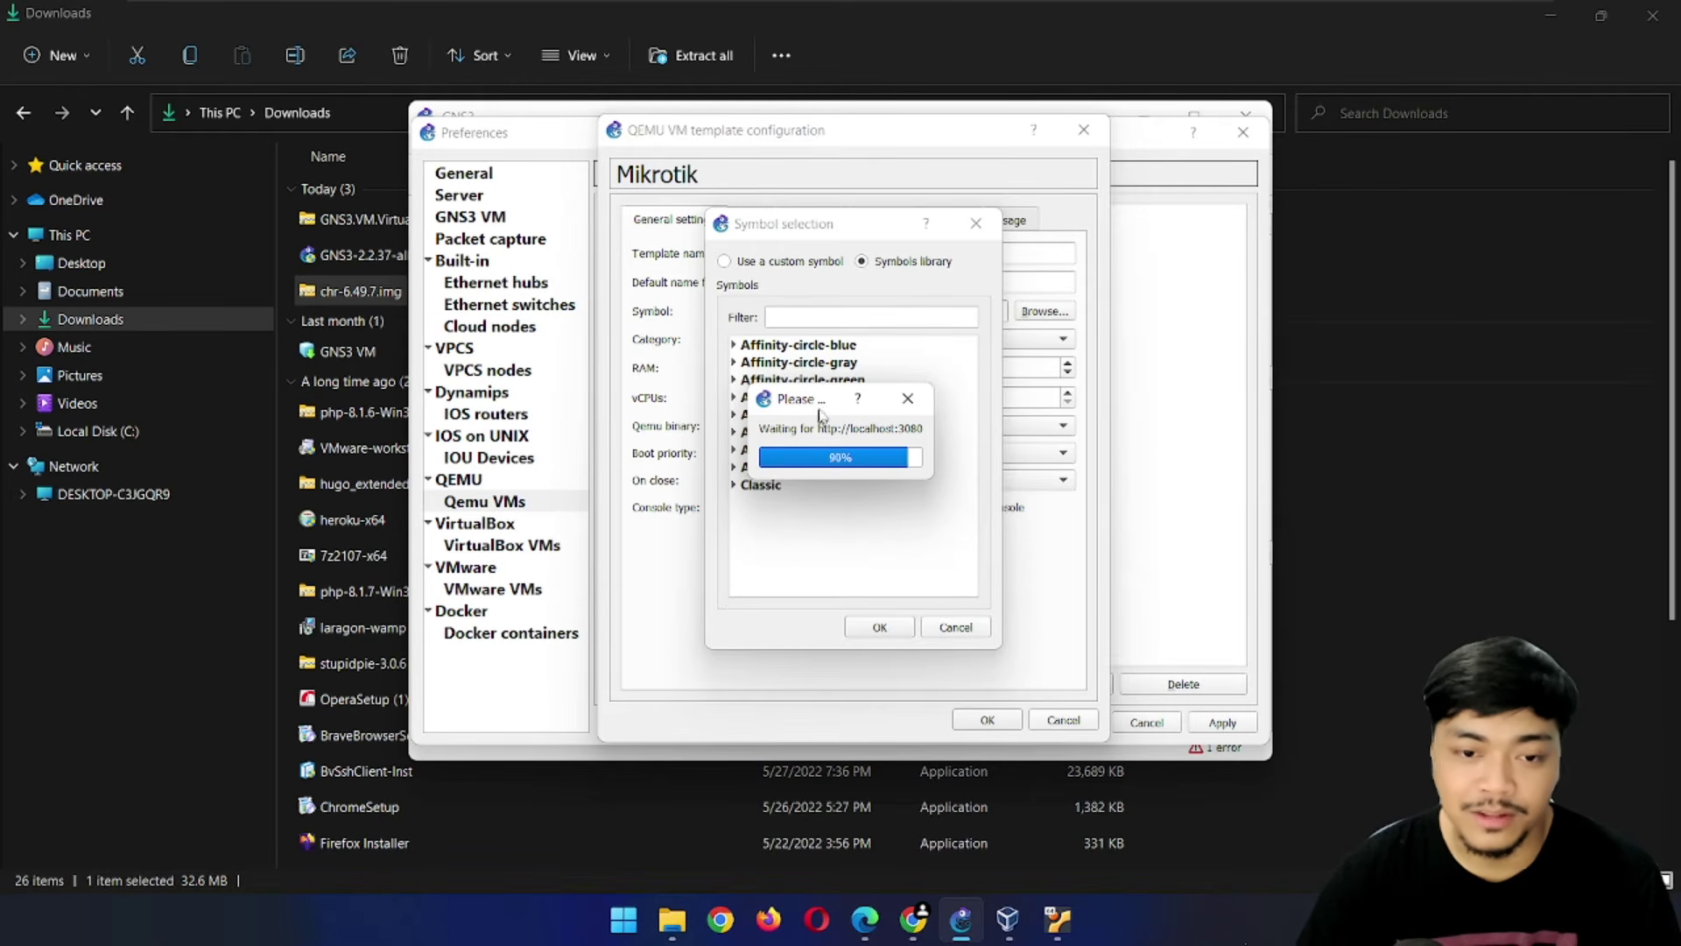
{"action": "double_click", "coordinate": [742, 486]}
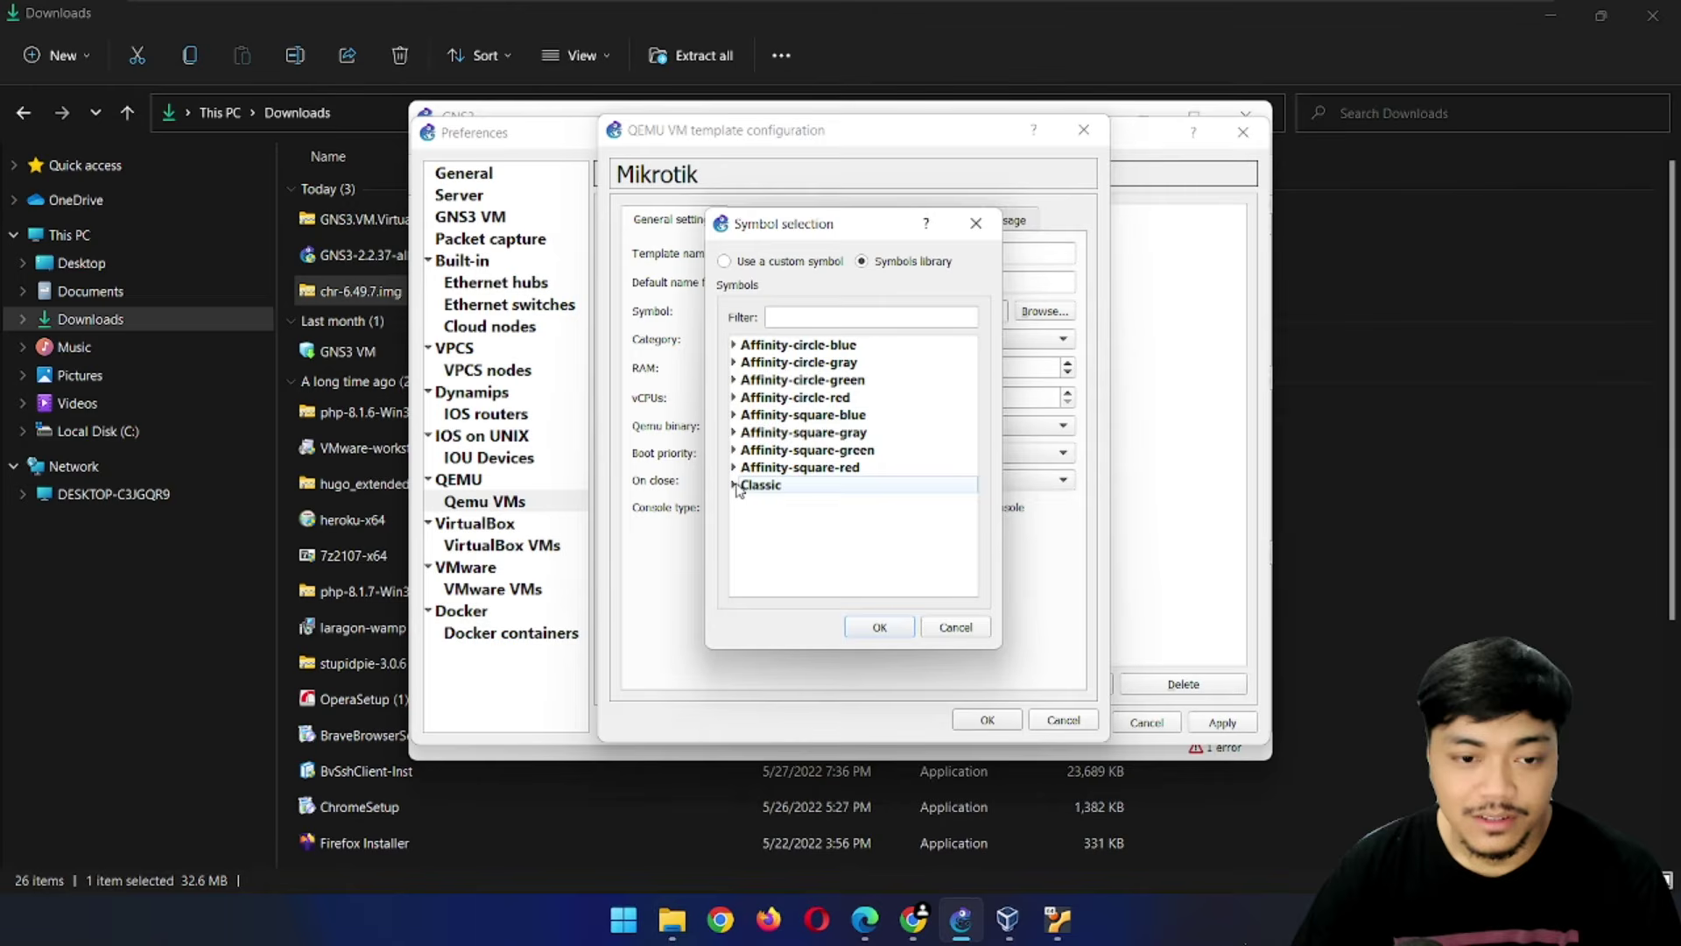
{"action": "scroll", "coordinate": [911, 536], "scroll_direction": "down", "scroll_amount": 5}
{"action": "scroll", "coordinate": [883, 506], "scroll_direction": "down", "scroll_amount": 8}
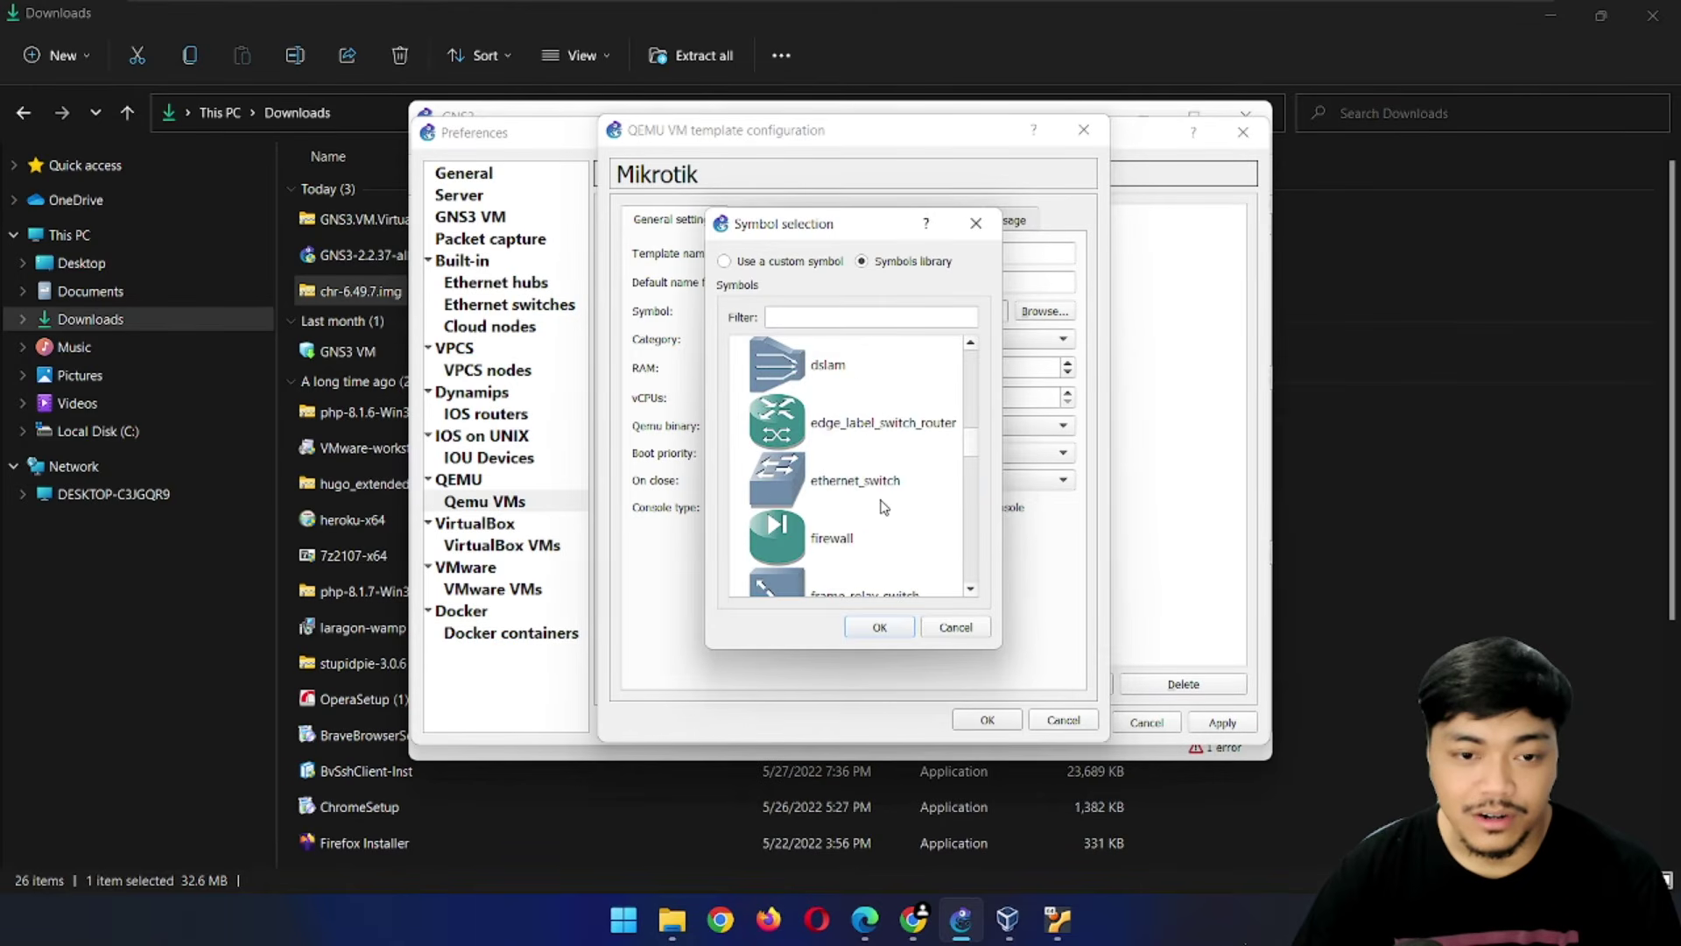
{"action": "scroll", "coordinate": [877, 504], "scroll_direction": "up", "scroll_amount": 1}
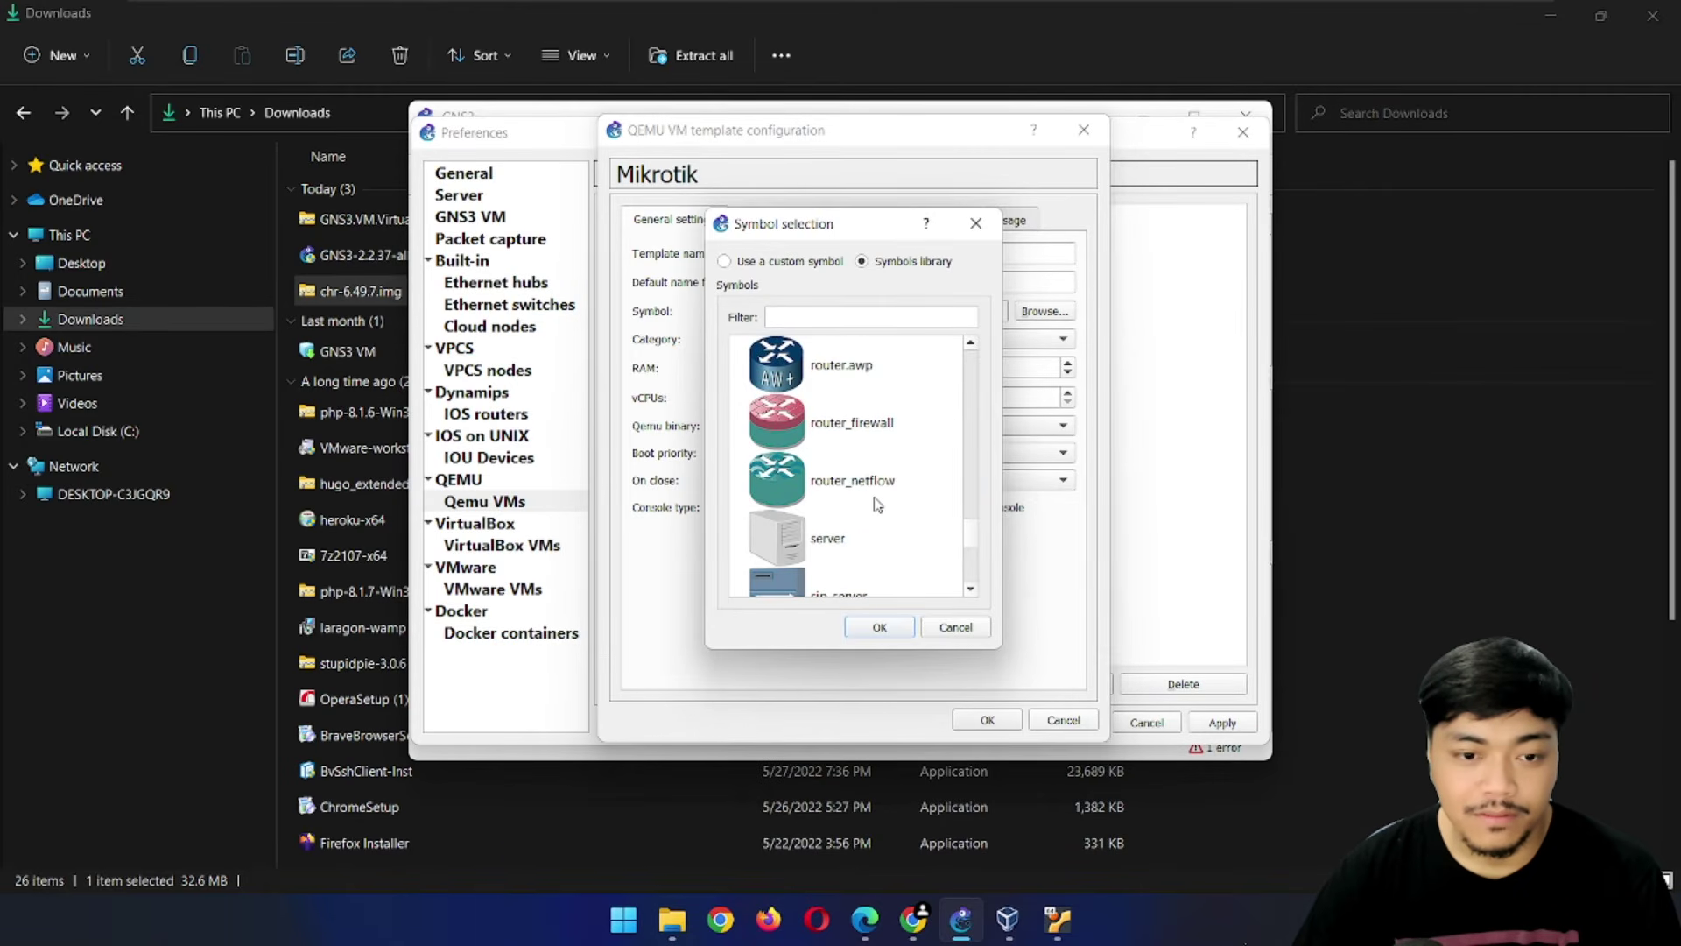
{"action": "scroll", "coordinate": [870, 457], "scroll_direction": "up", "scroll_amount": 1}
{"action": "scroll", "coordinate": [868, 461], "scroll_direction": "down", "scroll_amount": 1}
{"action": "left_click", "coordinate": [884, 424]}
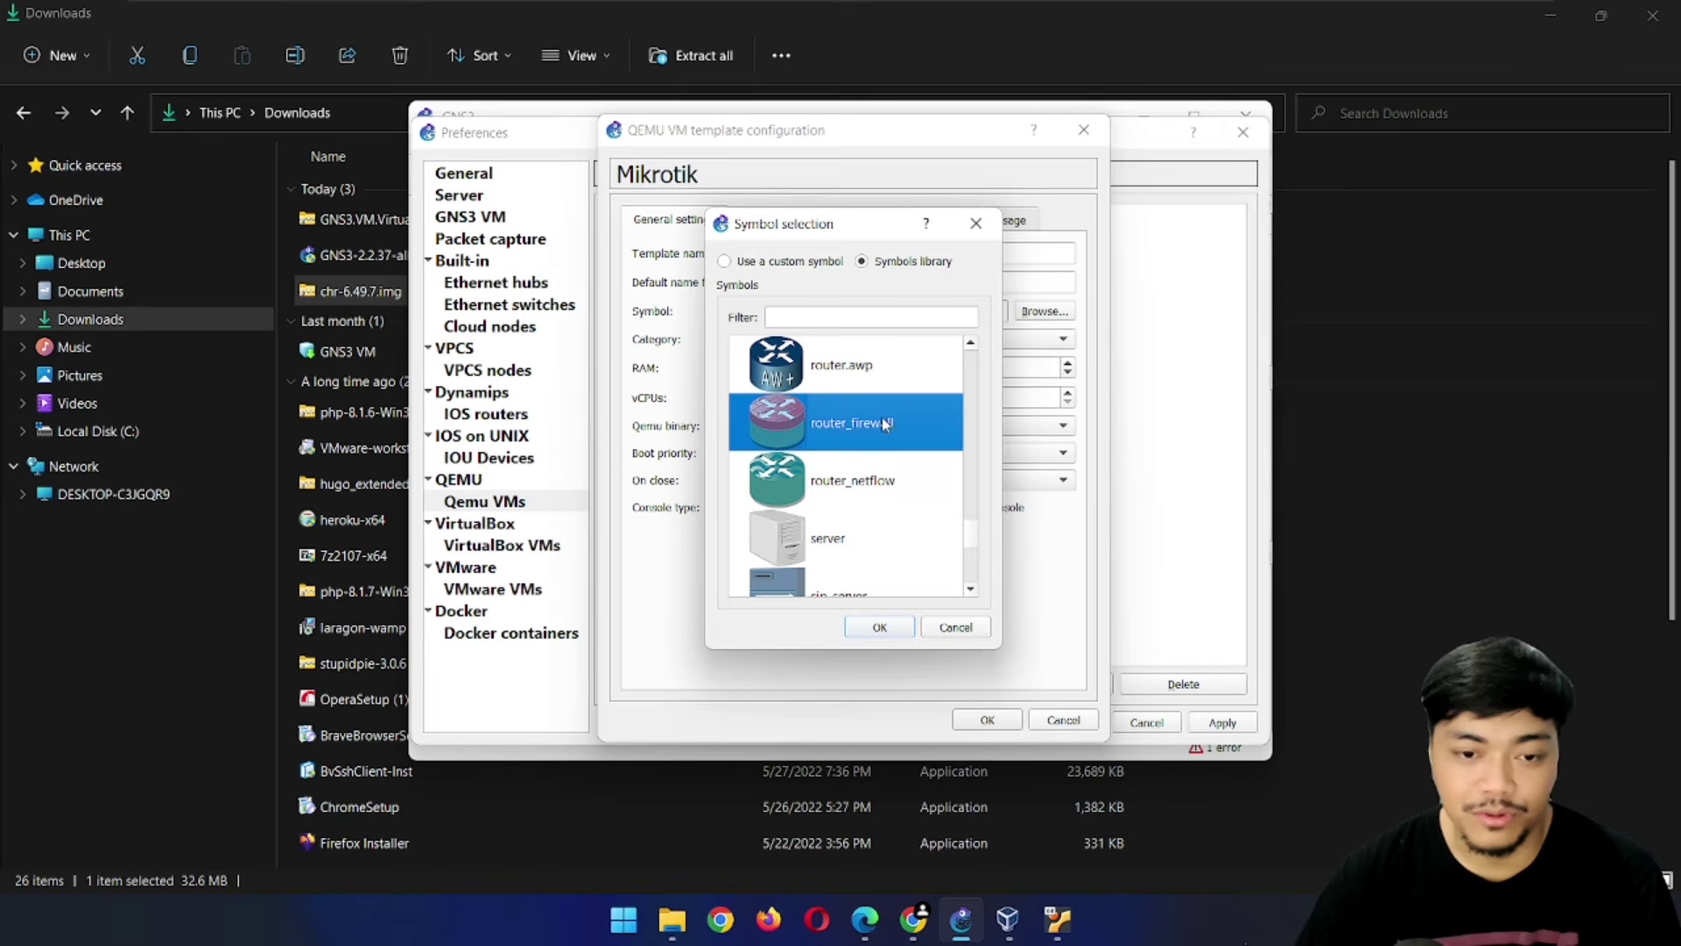
{"action": "left_click", "coordinate": [879, 627]}
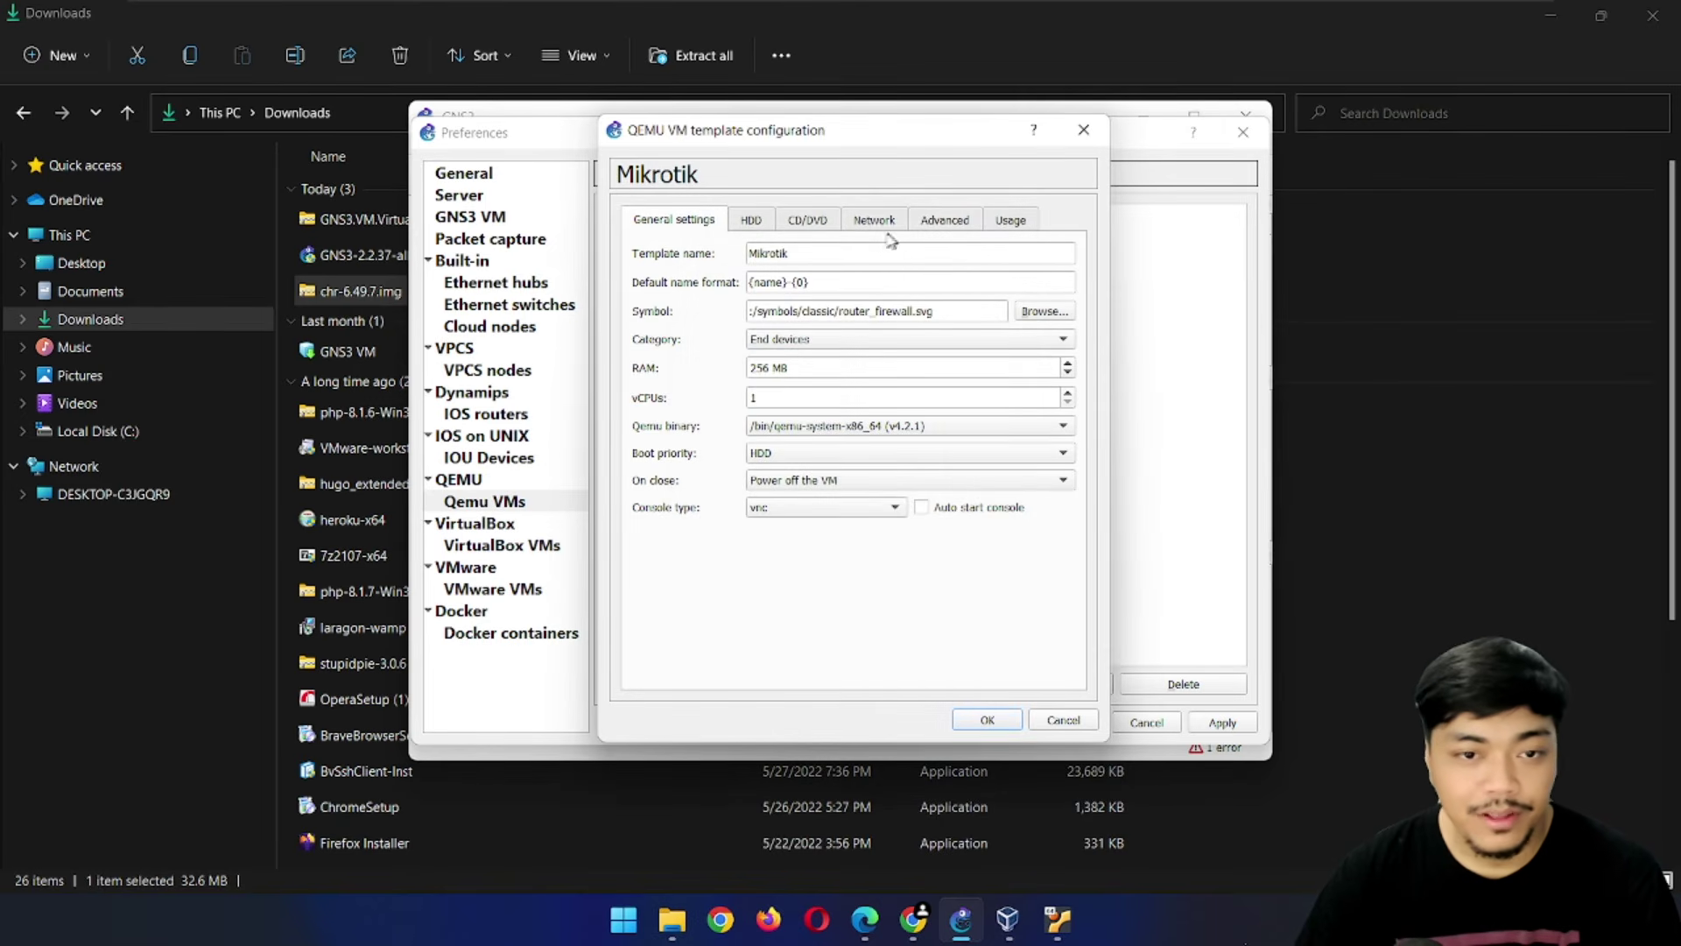
Give the template 10 network adapters, save it, and close Preferences
{"action": "left_click", "coordinate": [875, 221]}
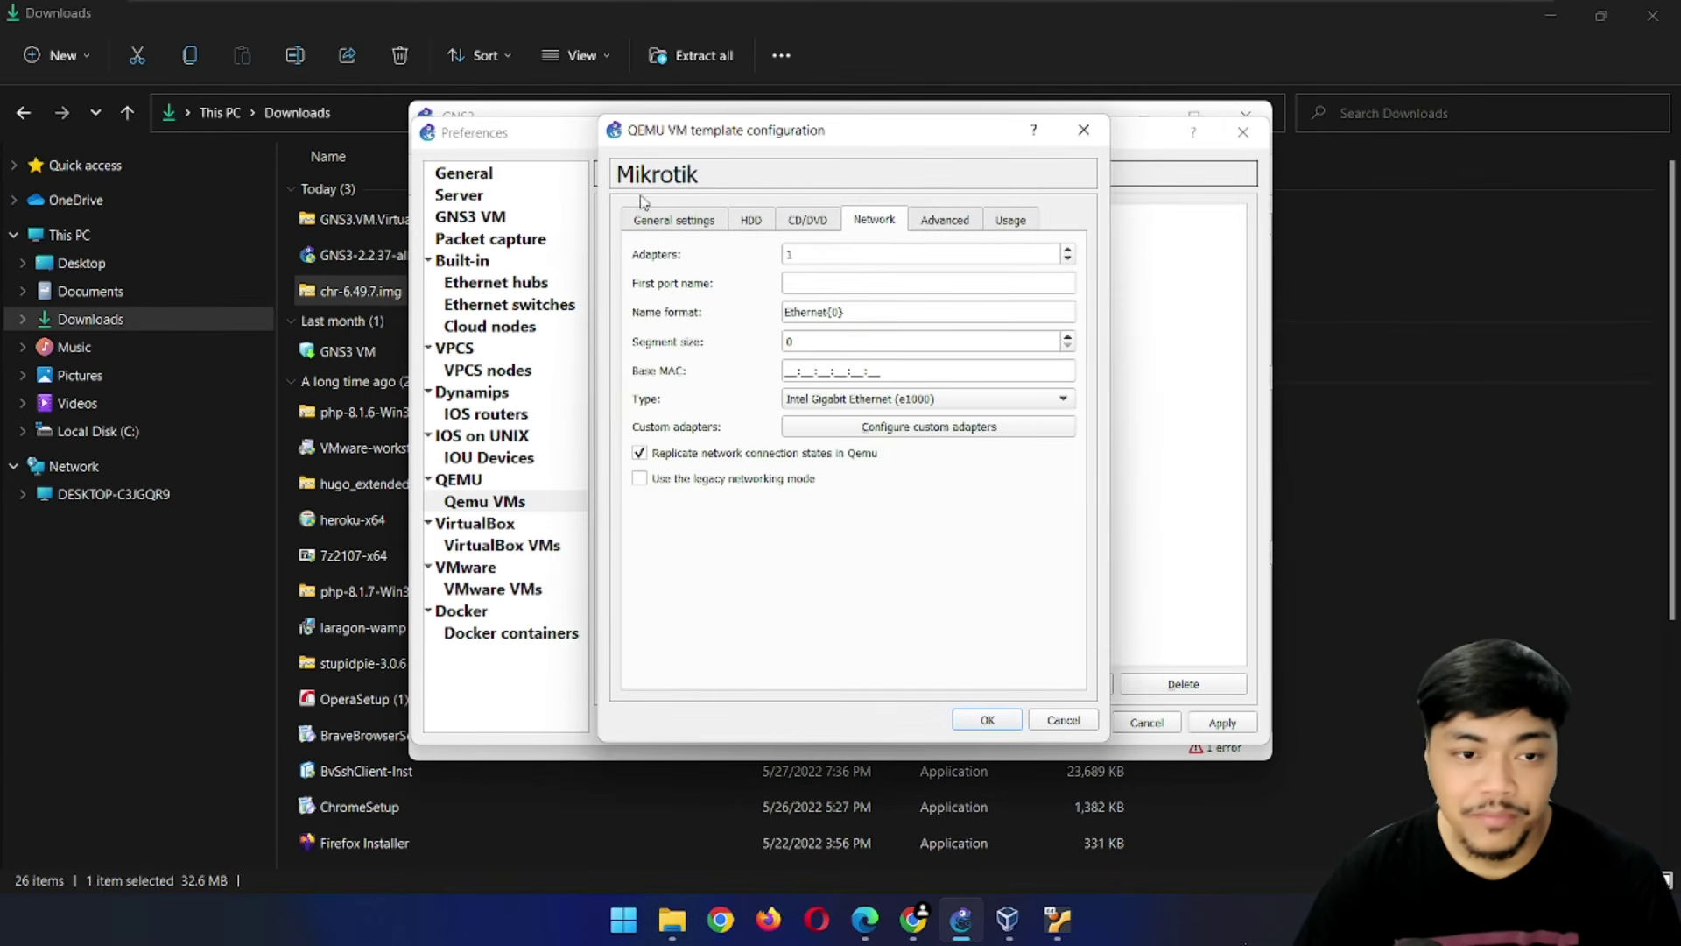
{"action": "double_click", "coordinate": [812, 254]}
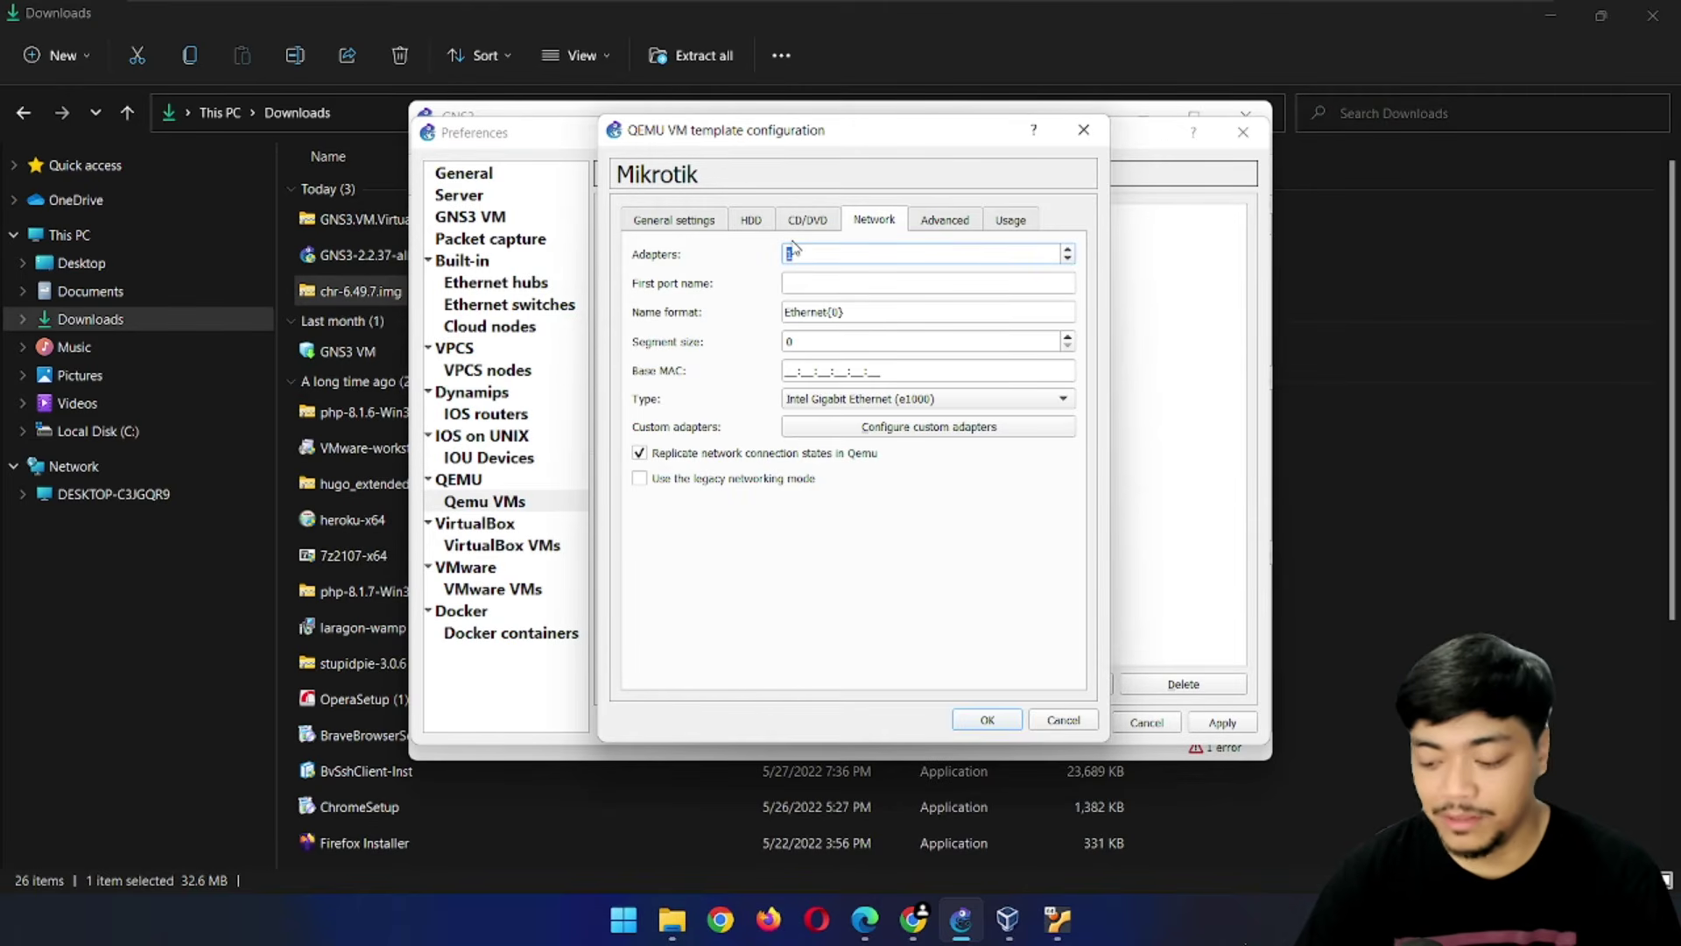
{"action": "type", "text": "10"}
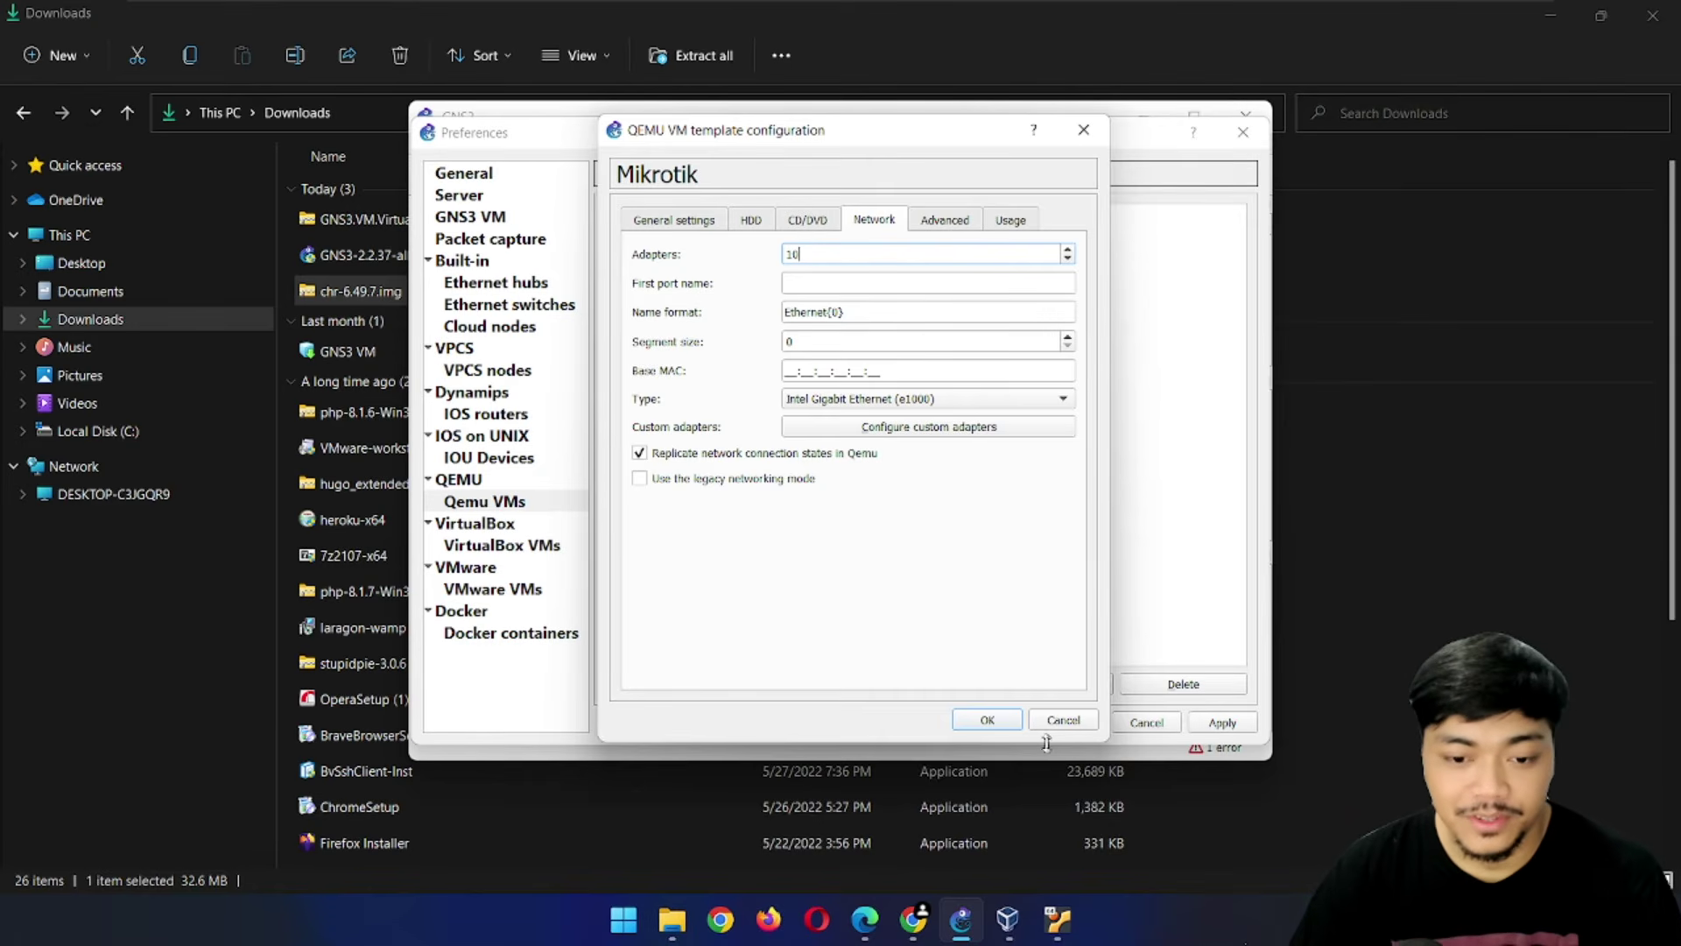
{"action": "left_click", "coordinate": [986, 720]}
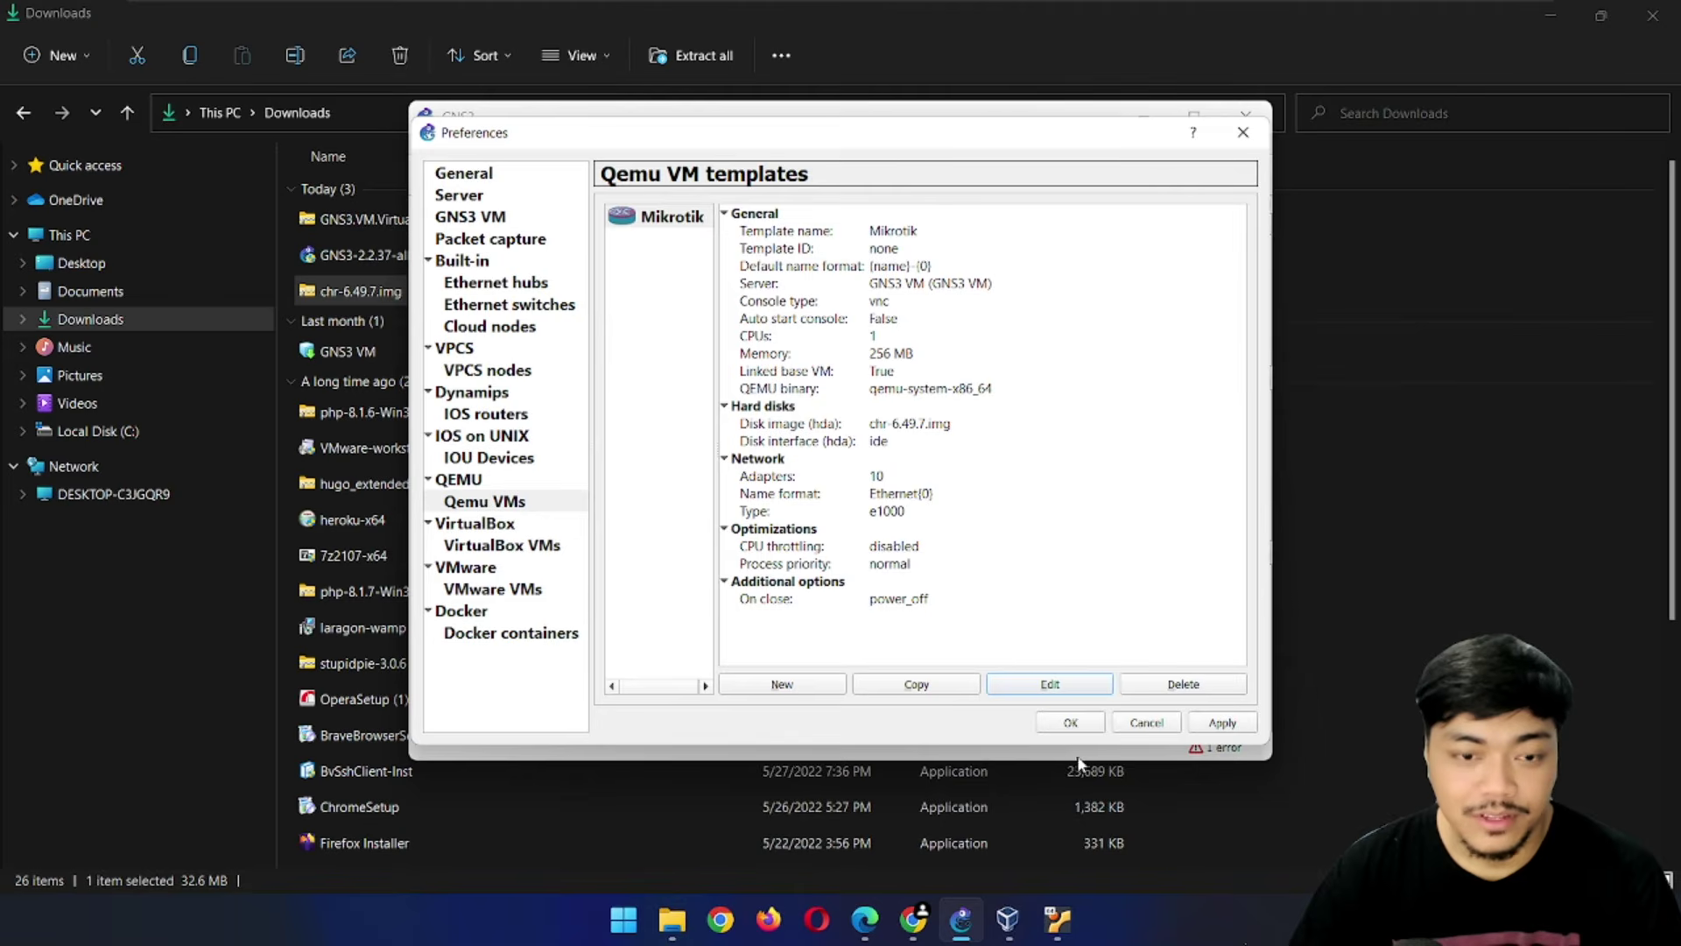
{"action": "left_click", "coordinate": [1069, 723]}
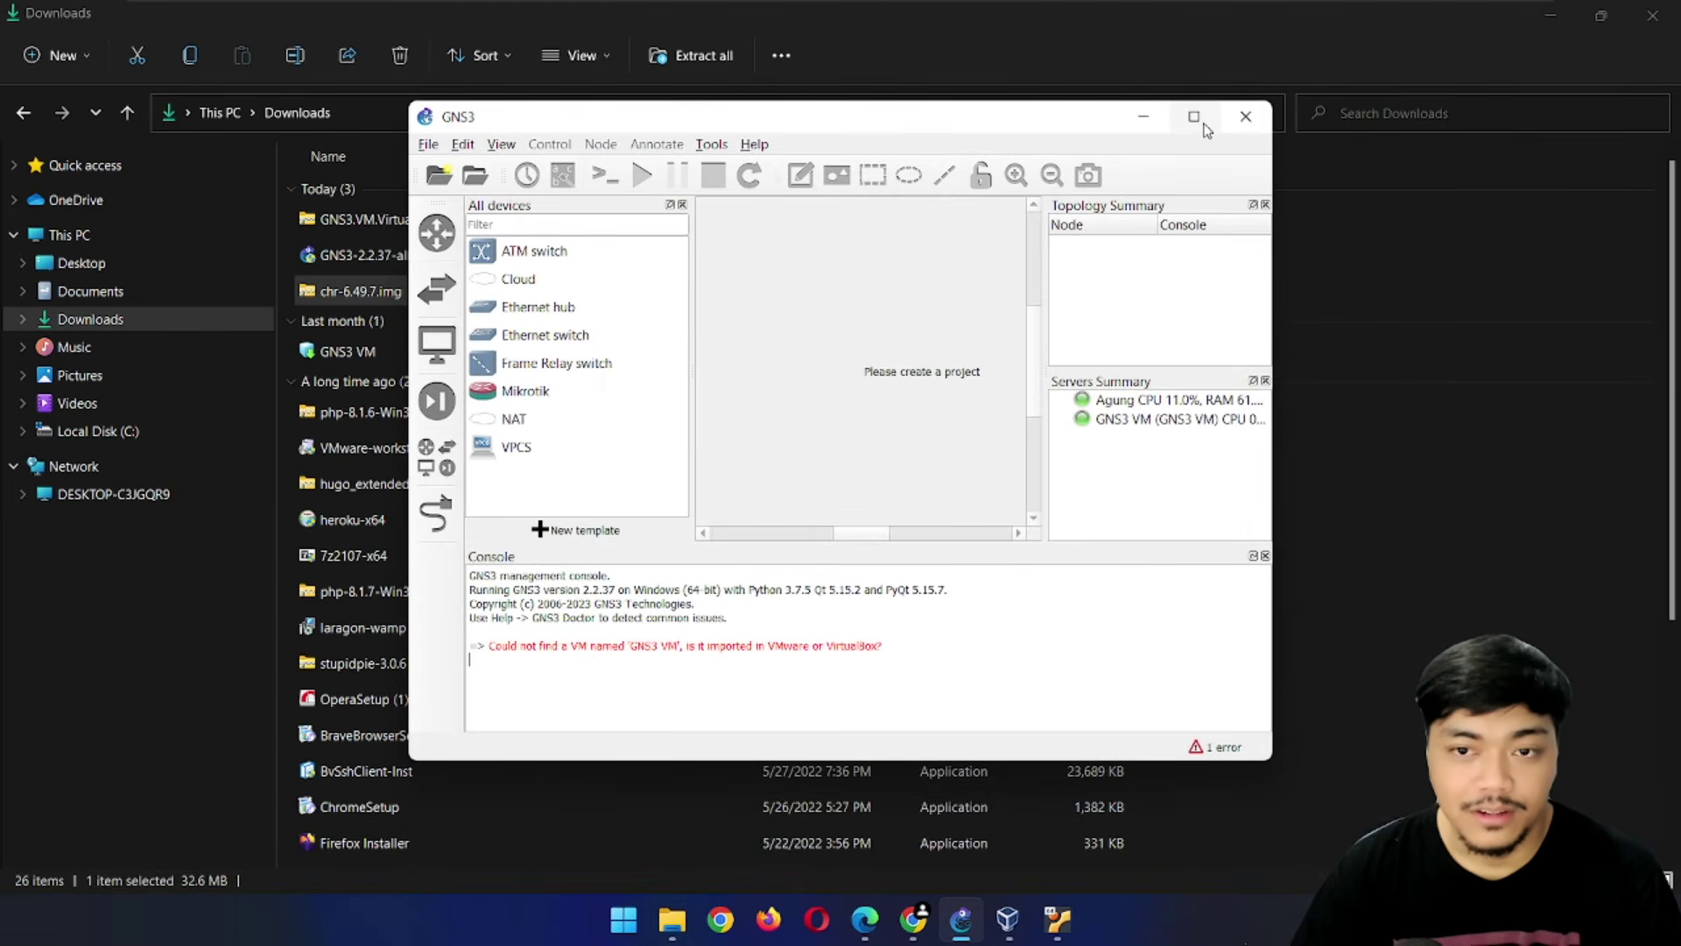
Maximize GNS3 and create a new blank project named test
{"action": "left_click", "coordinate": [1194, 117]}
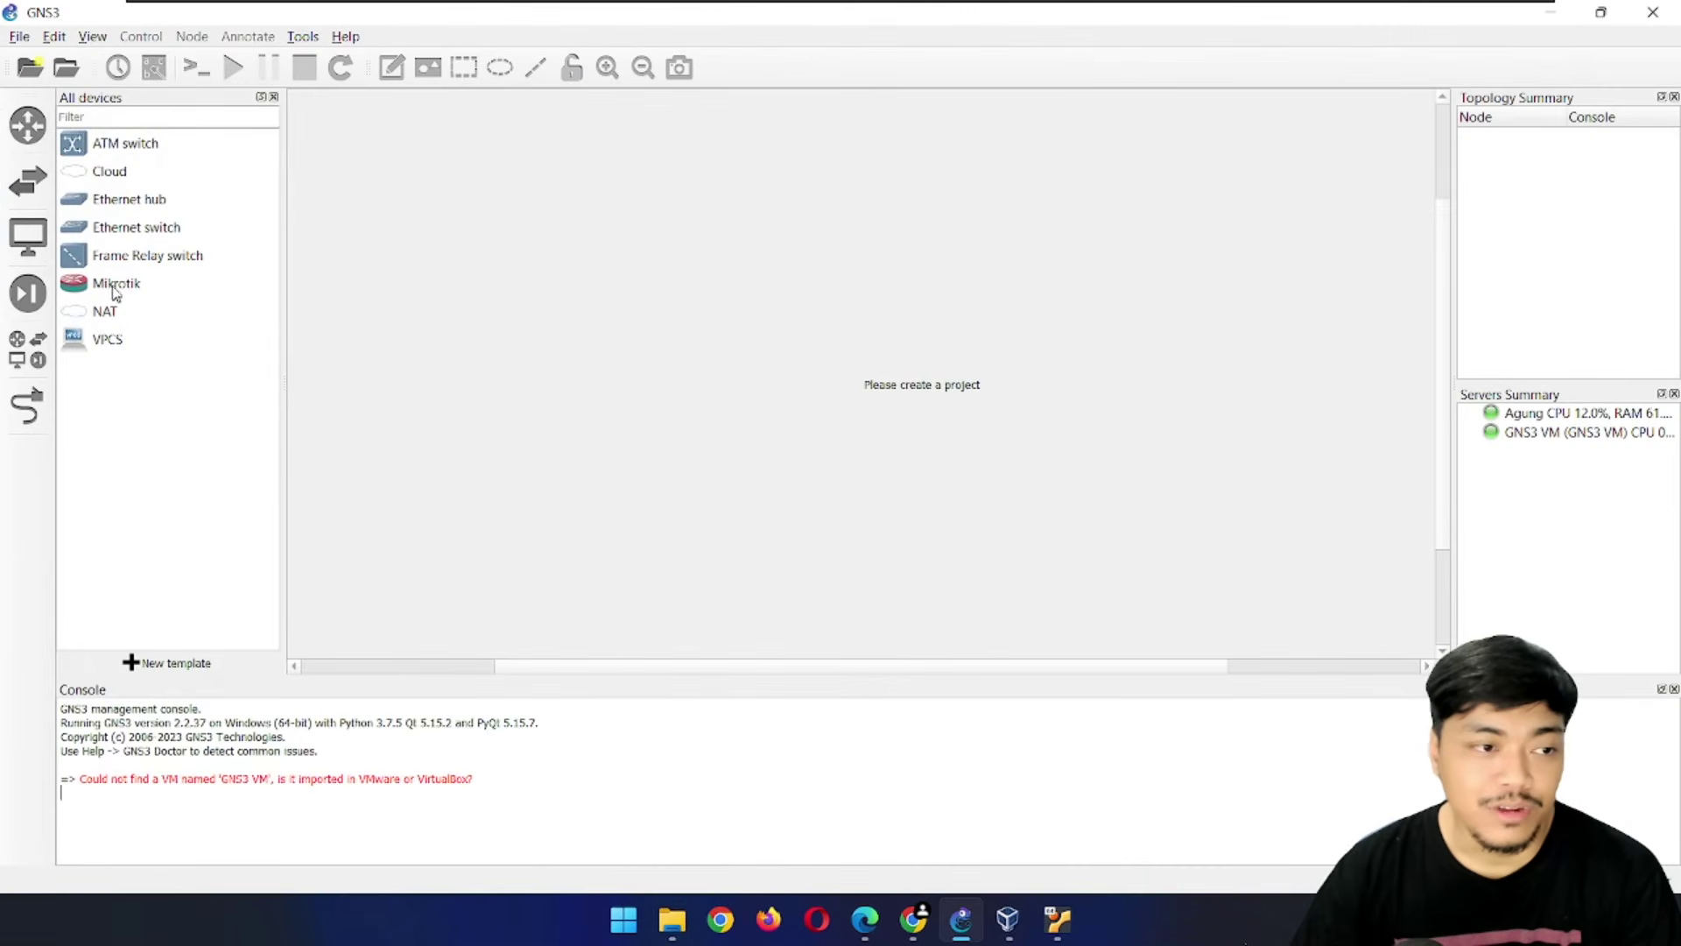
{"action": "left_click", "coordinate": [113, 291]}
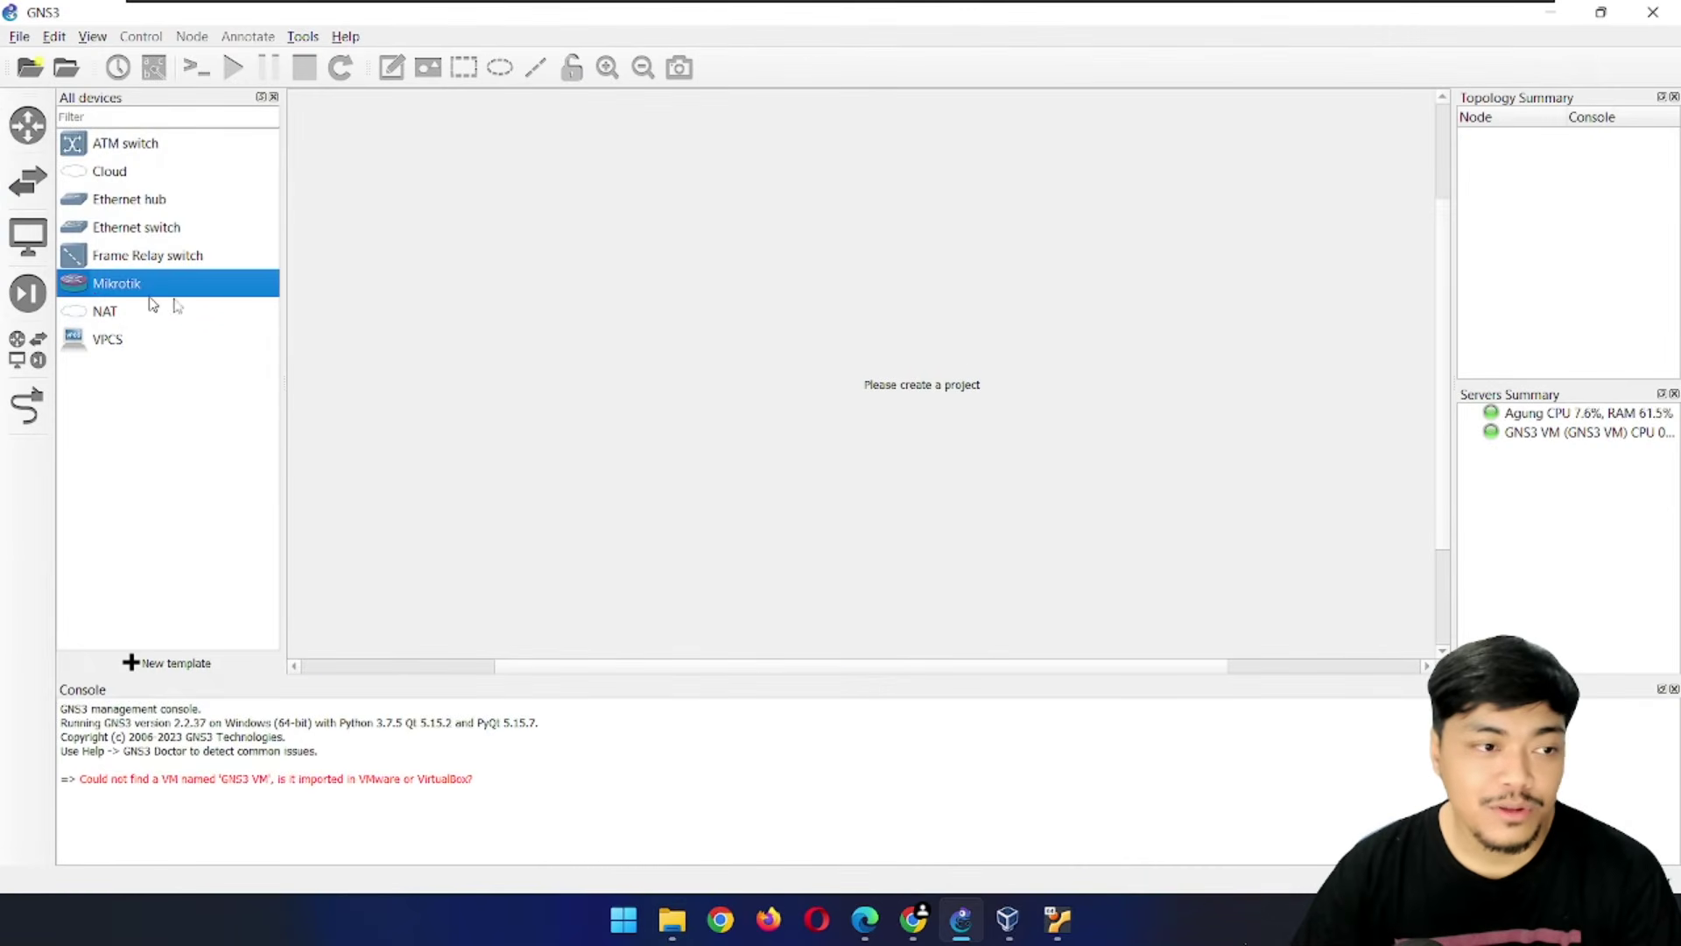
{"action": "left_click", "coordinate": [26, 77]}
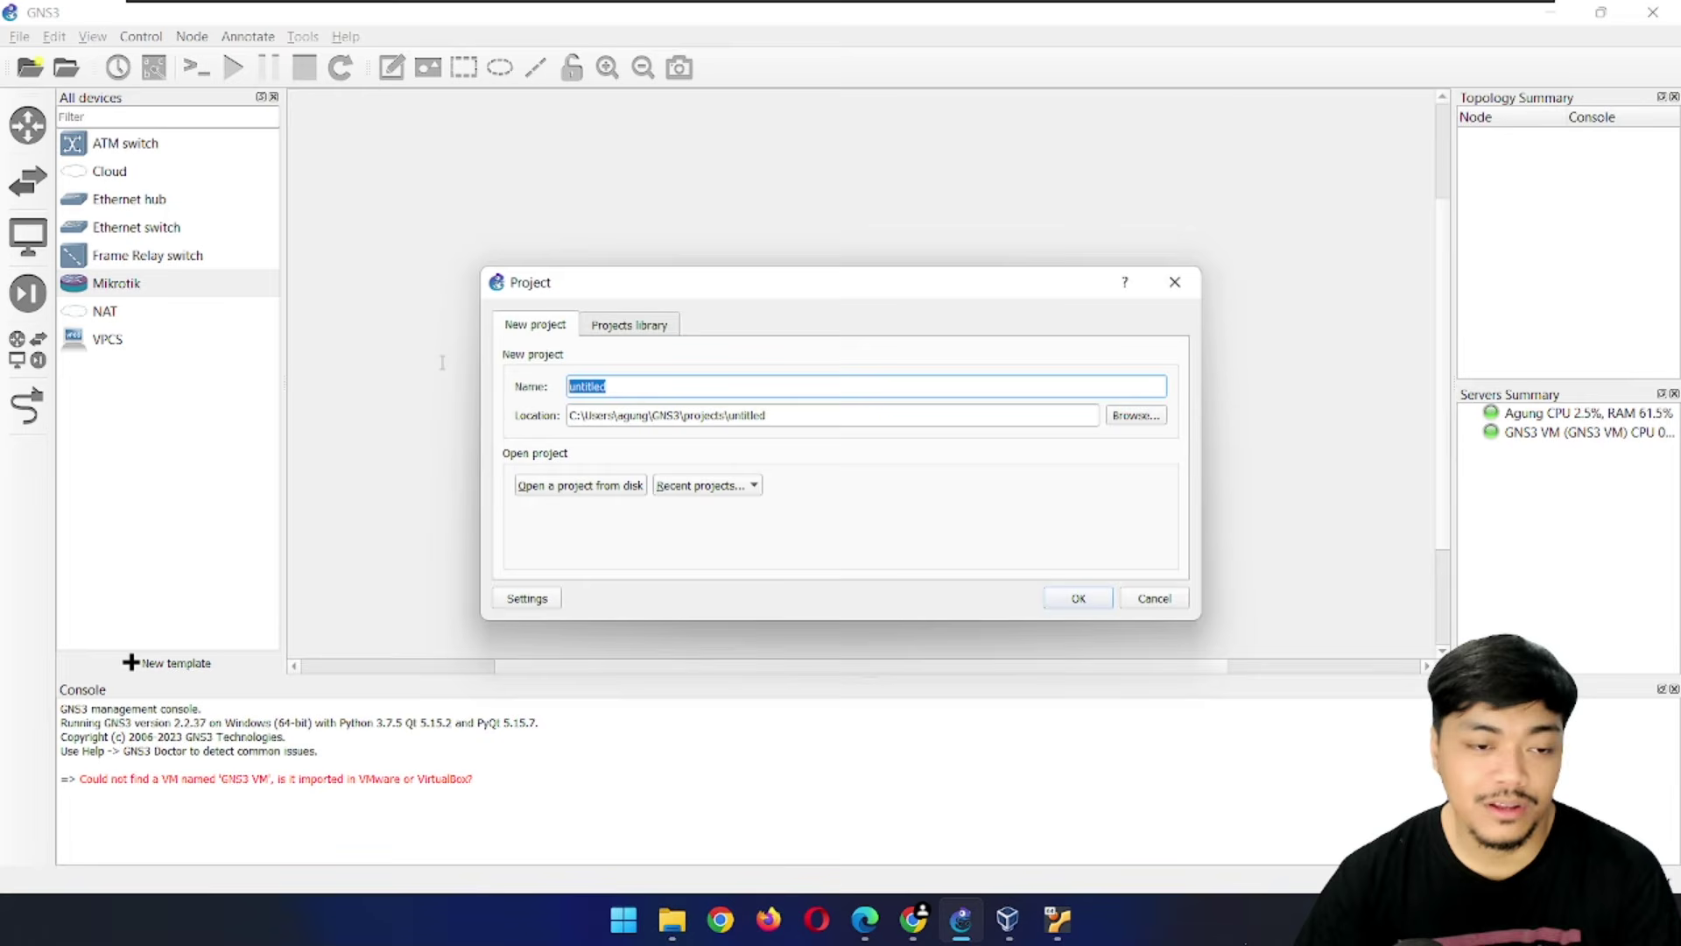
{"action": "type", "text": "test"}
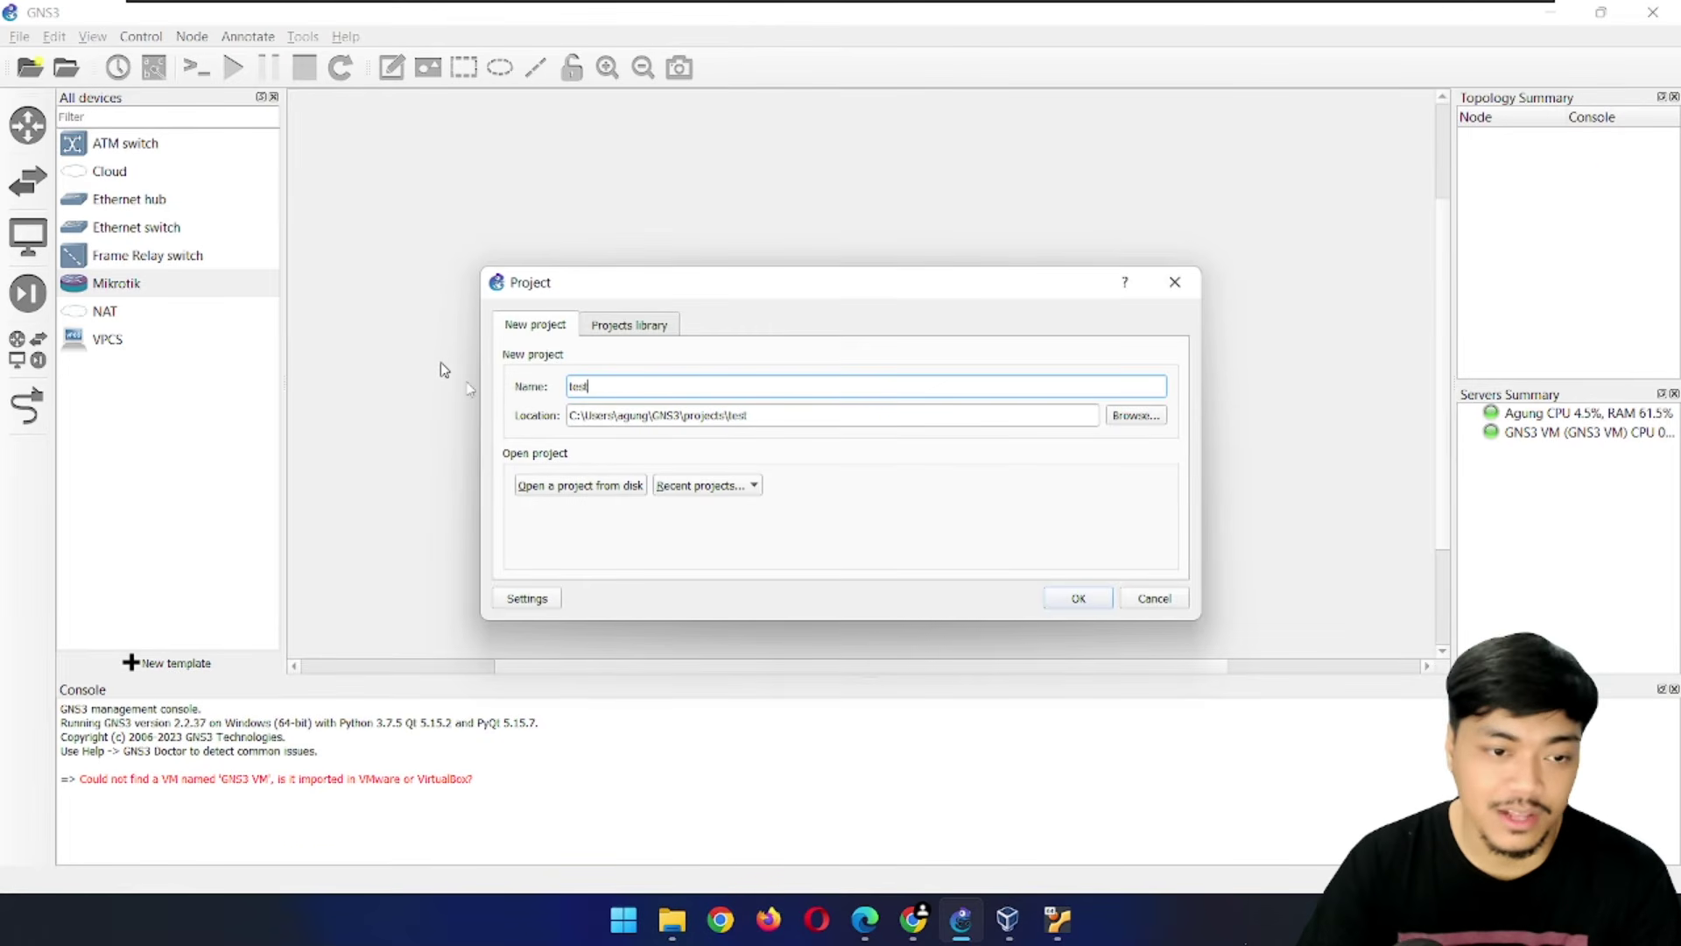
{"action": "left_click", "coordinate": [1083, 599]}
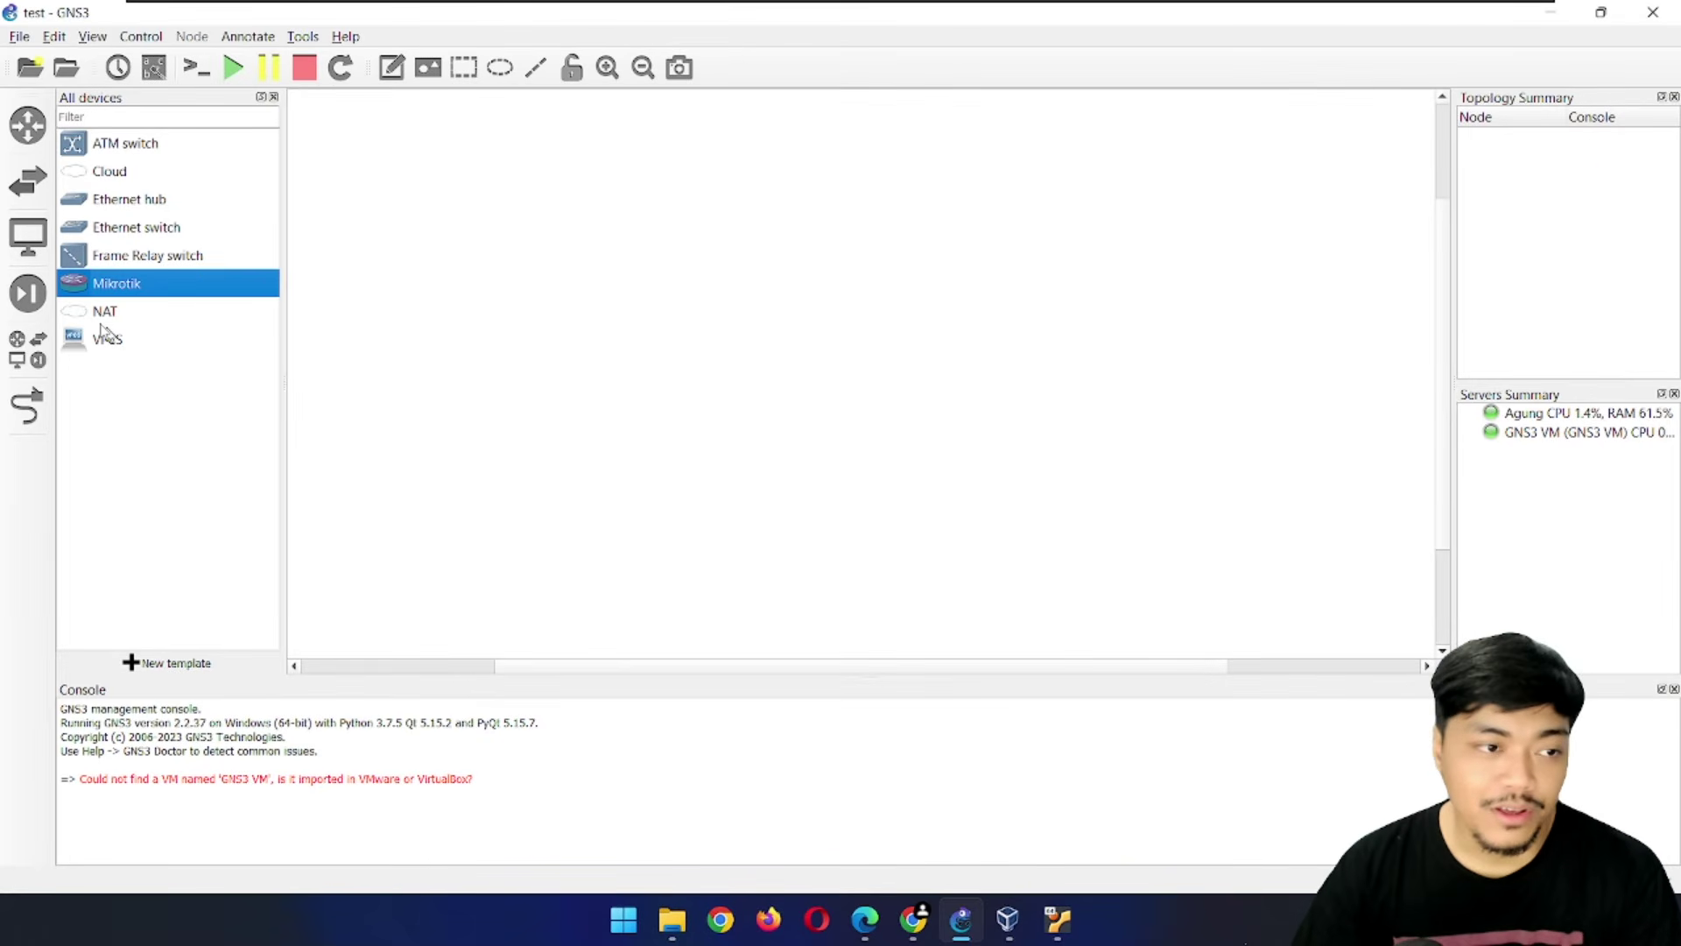
Place Mikrotik-1, an Ethernet switch and a VPCS PC on the canvas, using the GNS3 VM server
{"action": "left_click_drag", "start_coordinate": [98, 292], "coordinate": [713, 303]}
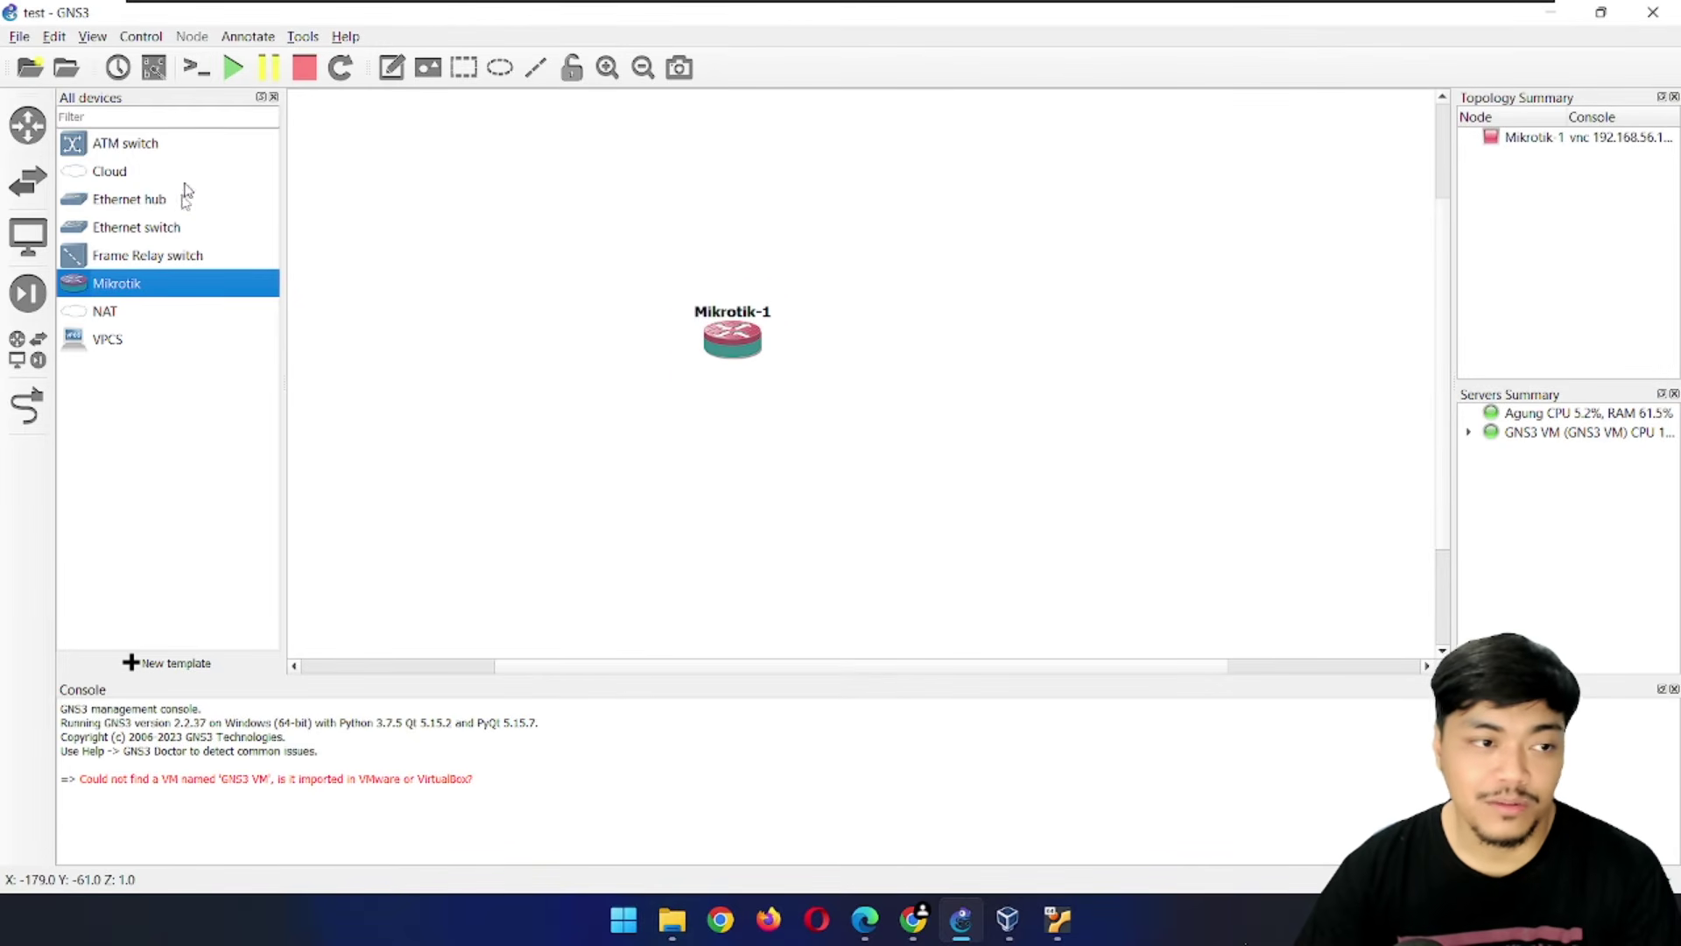
{"action": "left_click_drag", "start_coordinate": [162, 230], "coordinate": [786, 270]}
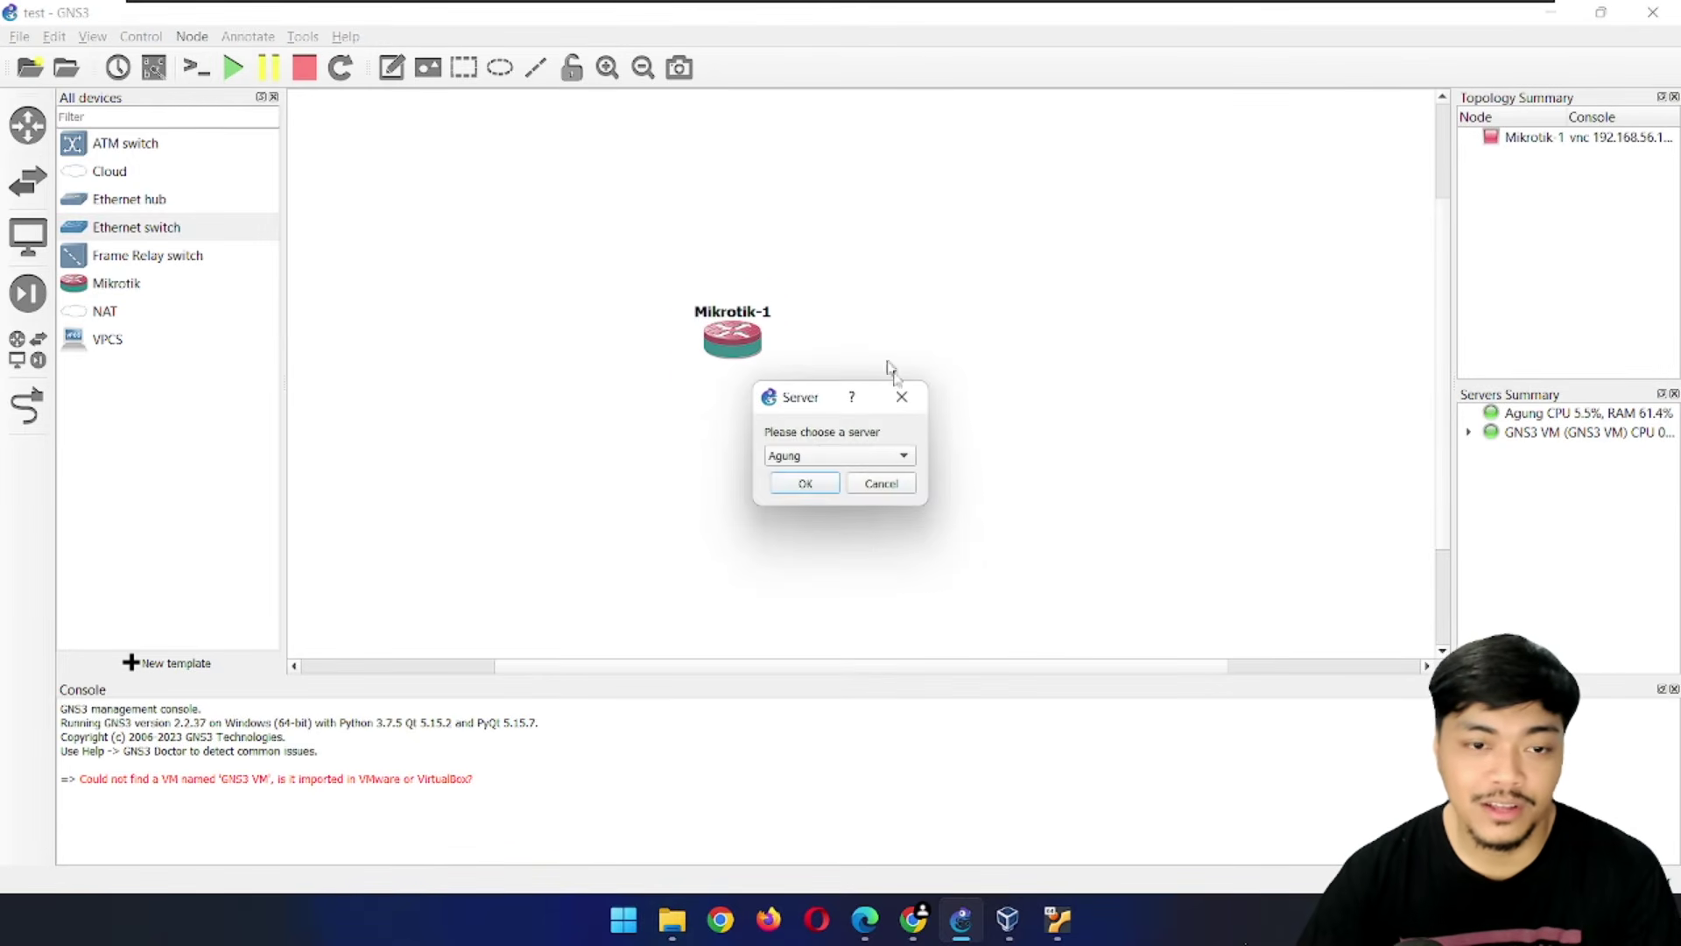
{"action": "left_click", "coordinate": [803, 456]}
{"action": "left_click", "coordinate": [804, 458]}
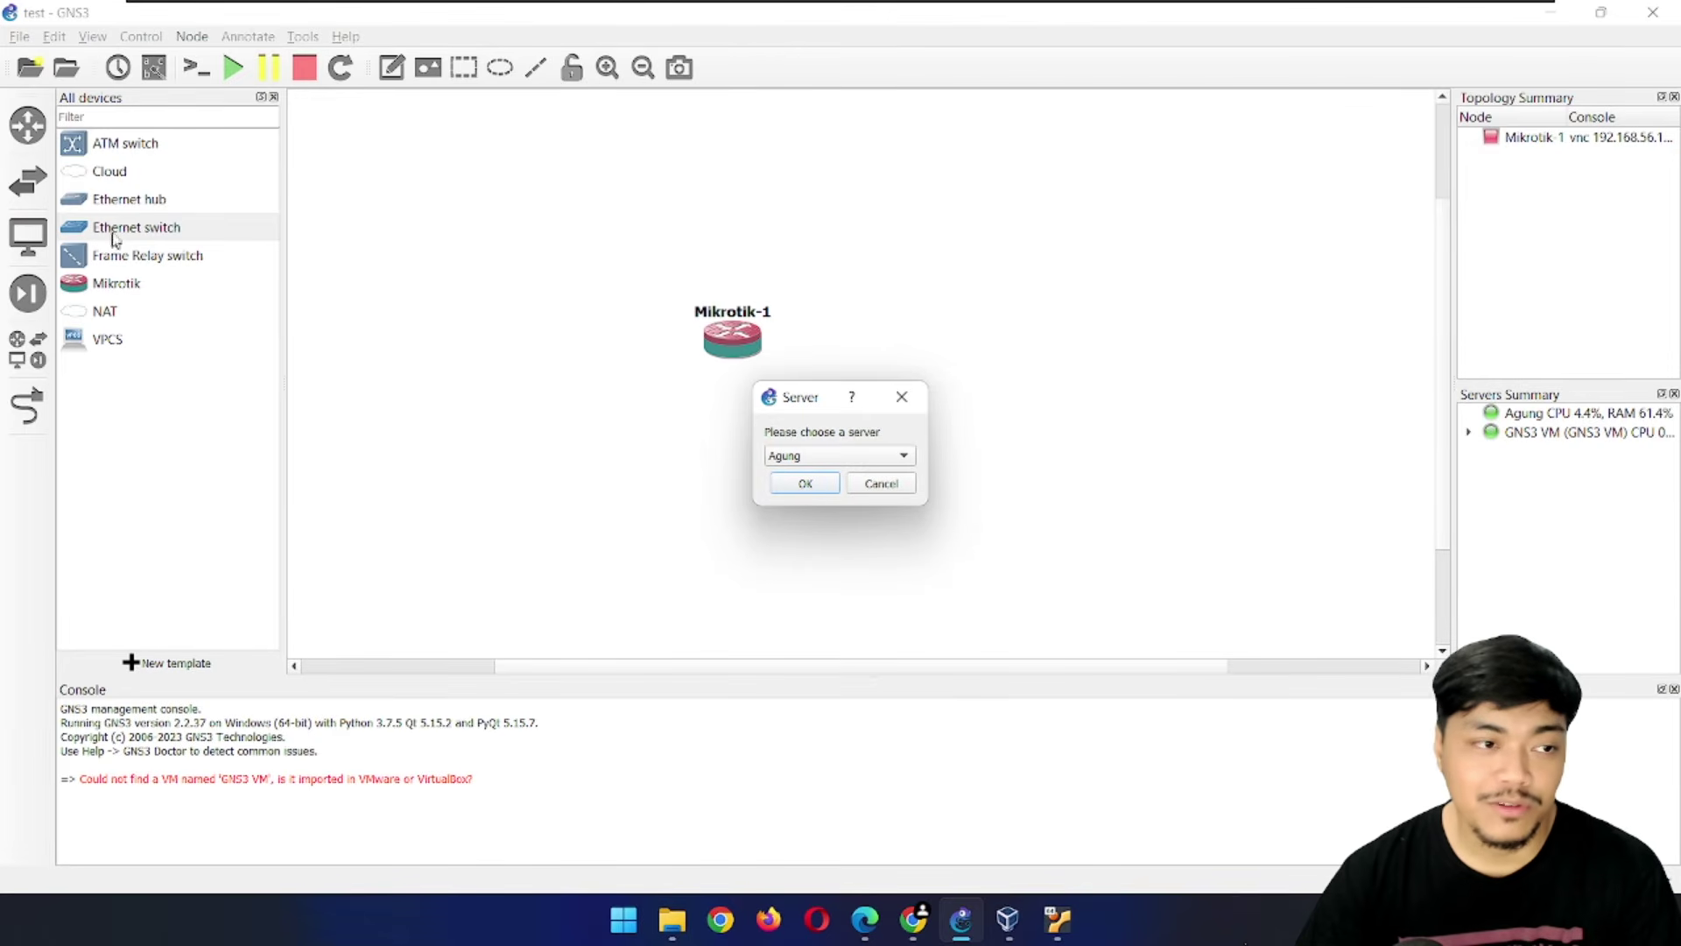
{"action": "left_click", "coordinate": [821, 456]}
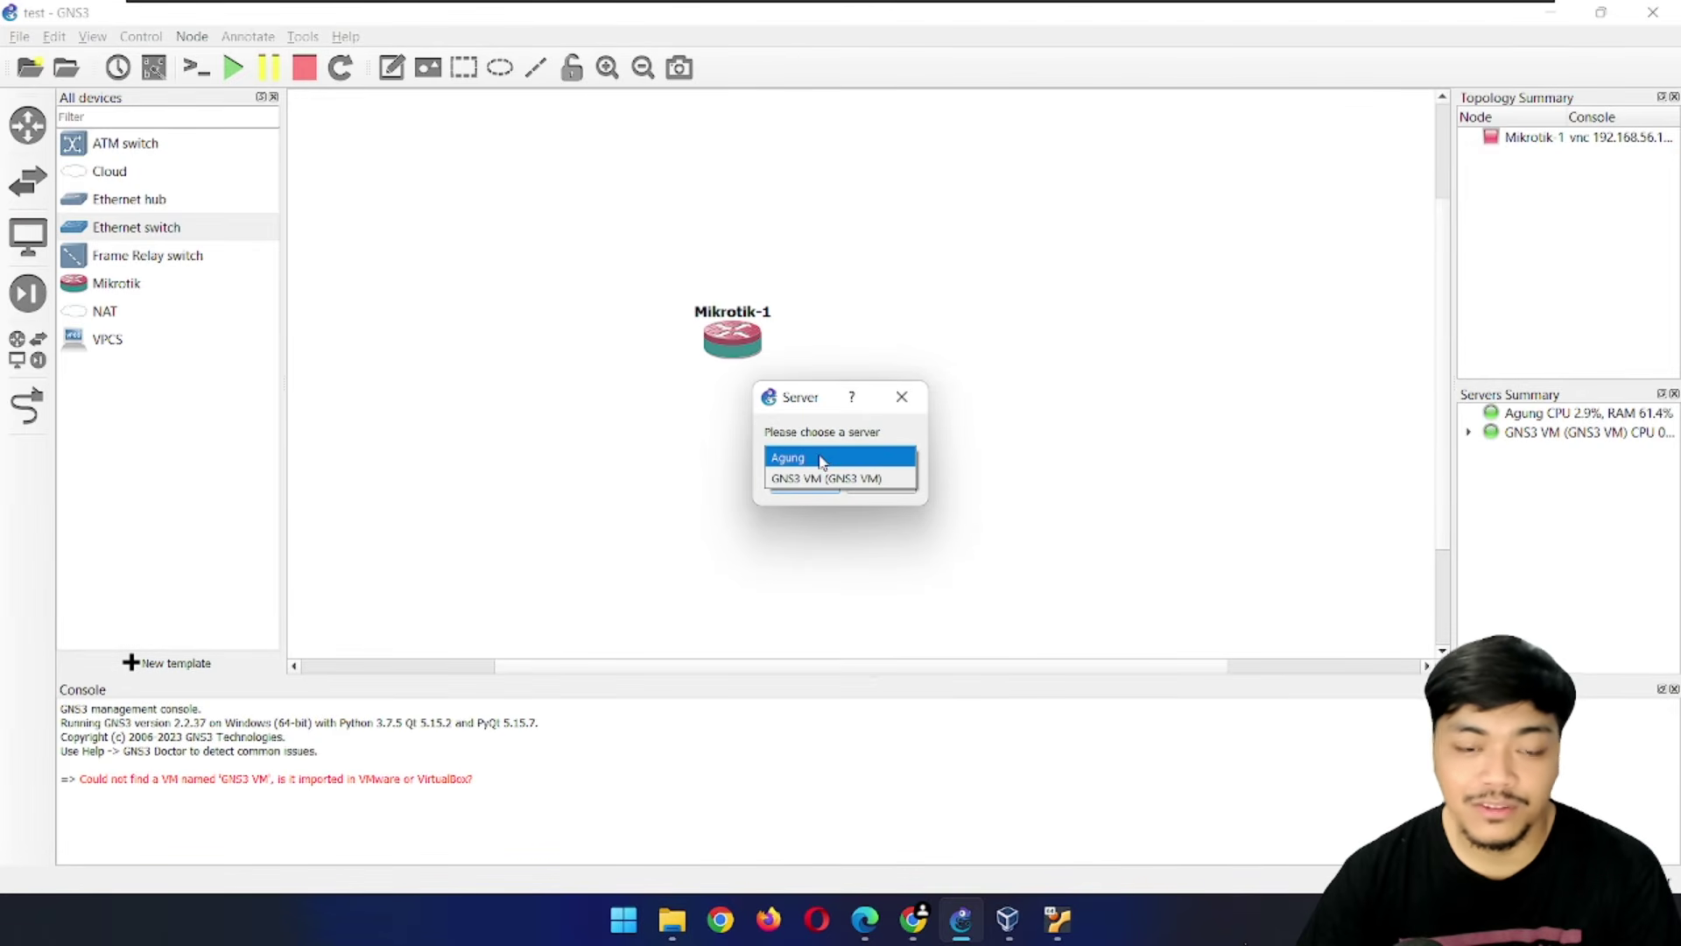
{"action": "left_click", "coordinate": [836, 479]}
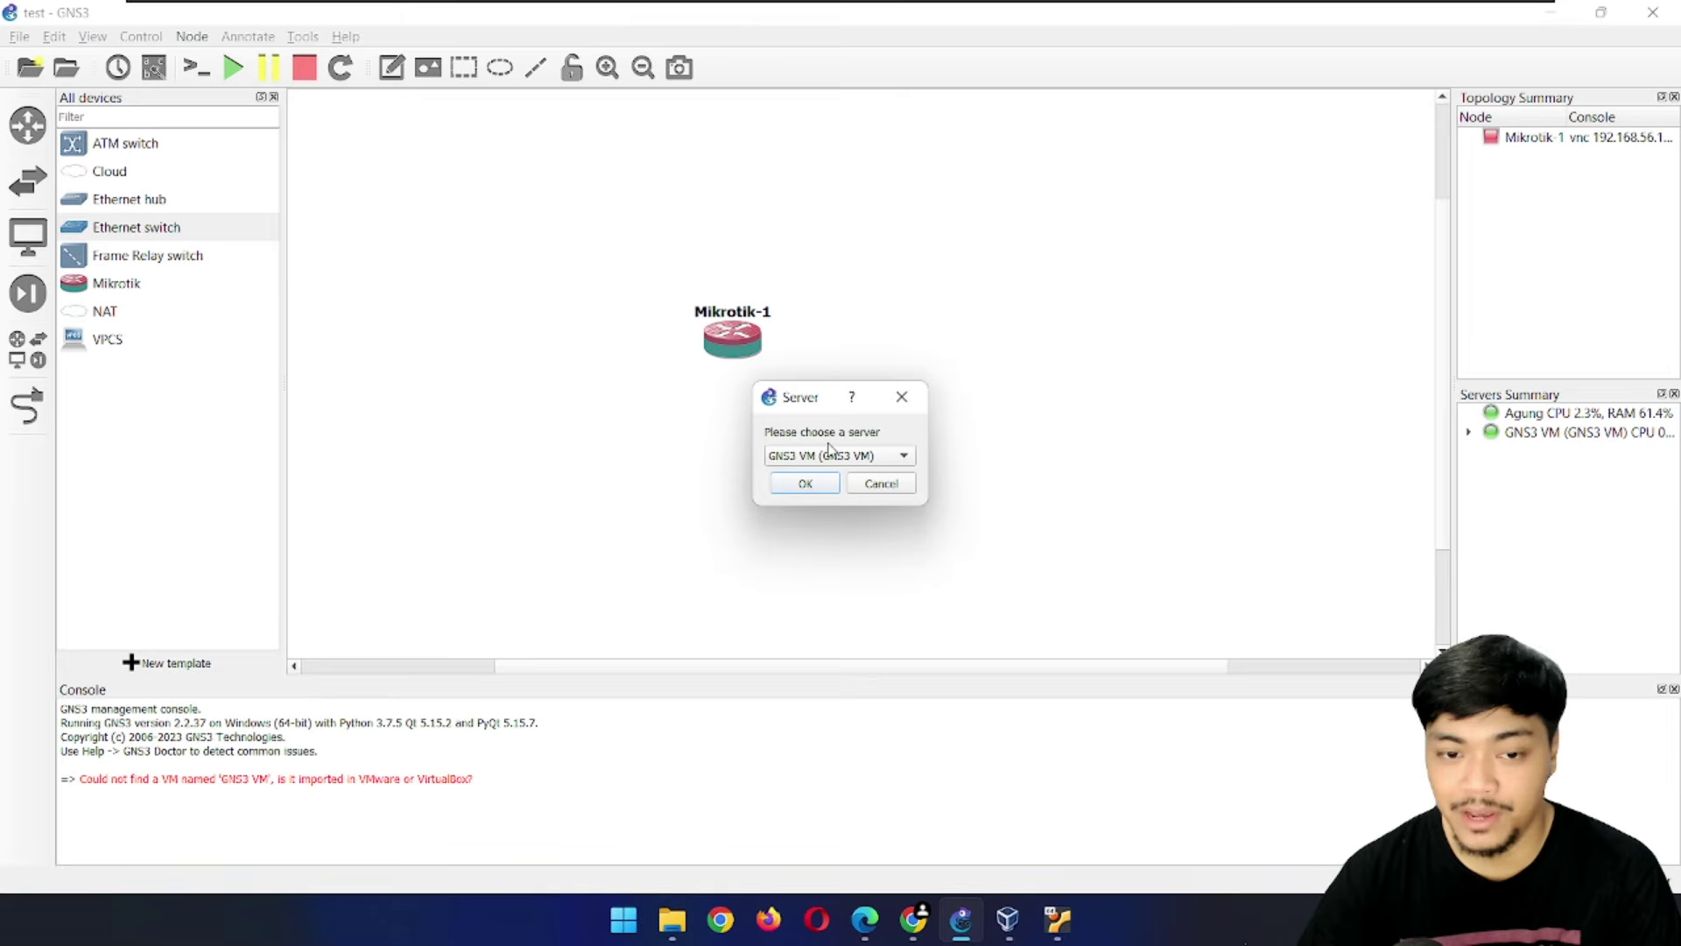
{"action": "left_click", "coordinate": [808, 484]}
{"action": "left_click_drag", "start_coordinate": [295, 268], "coordinate": [849, 241]}
{"action": "left_click_drag", "start_coordinate": [131, 340], "coordinate": [998, 389]}
{"action": "left_click", "coordinate": [796, 457]}
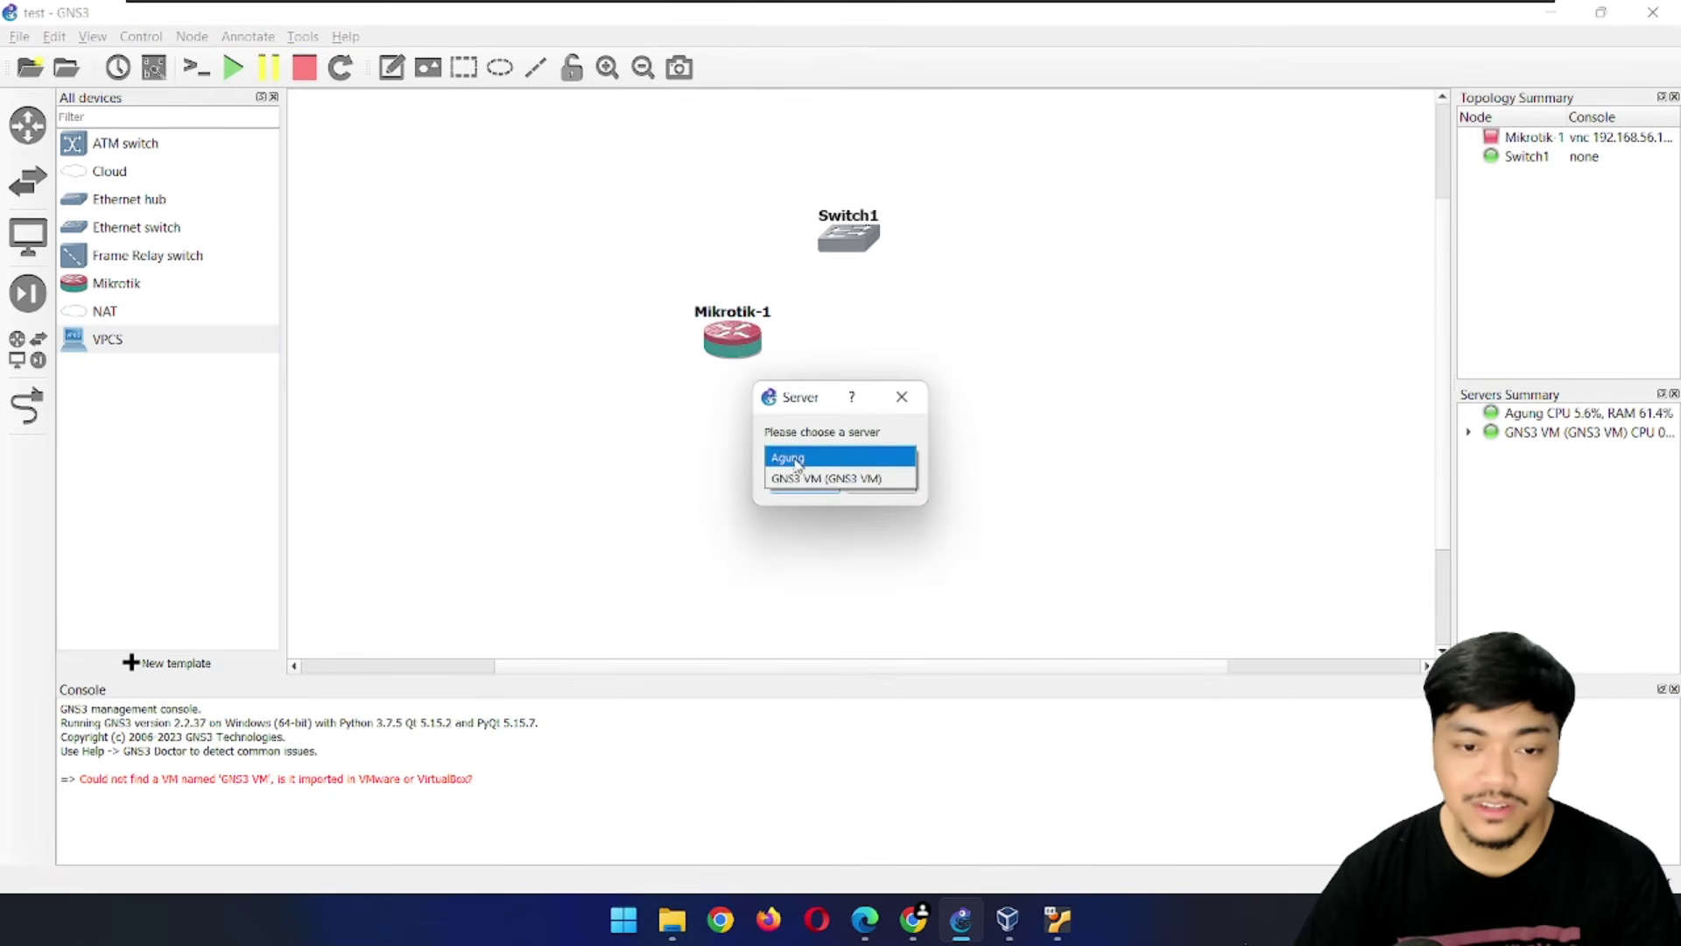
{"action": "left_click", "coordinate": [800, 478]}
{"action": "left_click", "coordinate": [801, 481]}
Stack Mikrotik-1, Switch1 and PC1 vertically in that order
{"action": "left_click_drag", "start_coordinate": [837, 248], "coordinate": [724, 462]}
{"action": "left_click_drag", "start_coordinate": [1018, 384], "coordinate": [732, 582]}
{"action": "left_click_drag", "start_coordinate": [732, 343], "coordinate": [741, 278]}
{"action": "left_click_drag", "start_coordinate": [727, 465], "coordinate": [733, 414]}
{"action": "left_click_drag", "start_coordinate": [705, 580], "coordinate": [710, 537]}
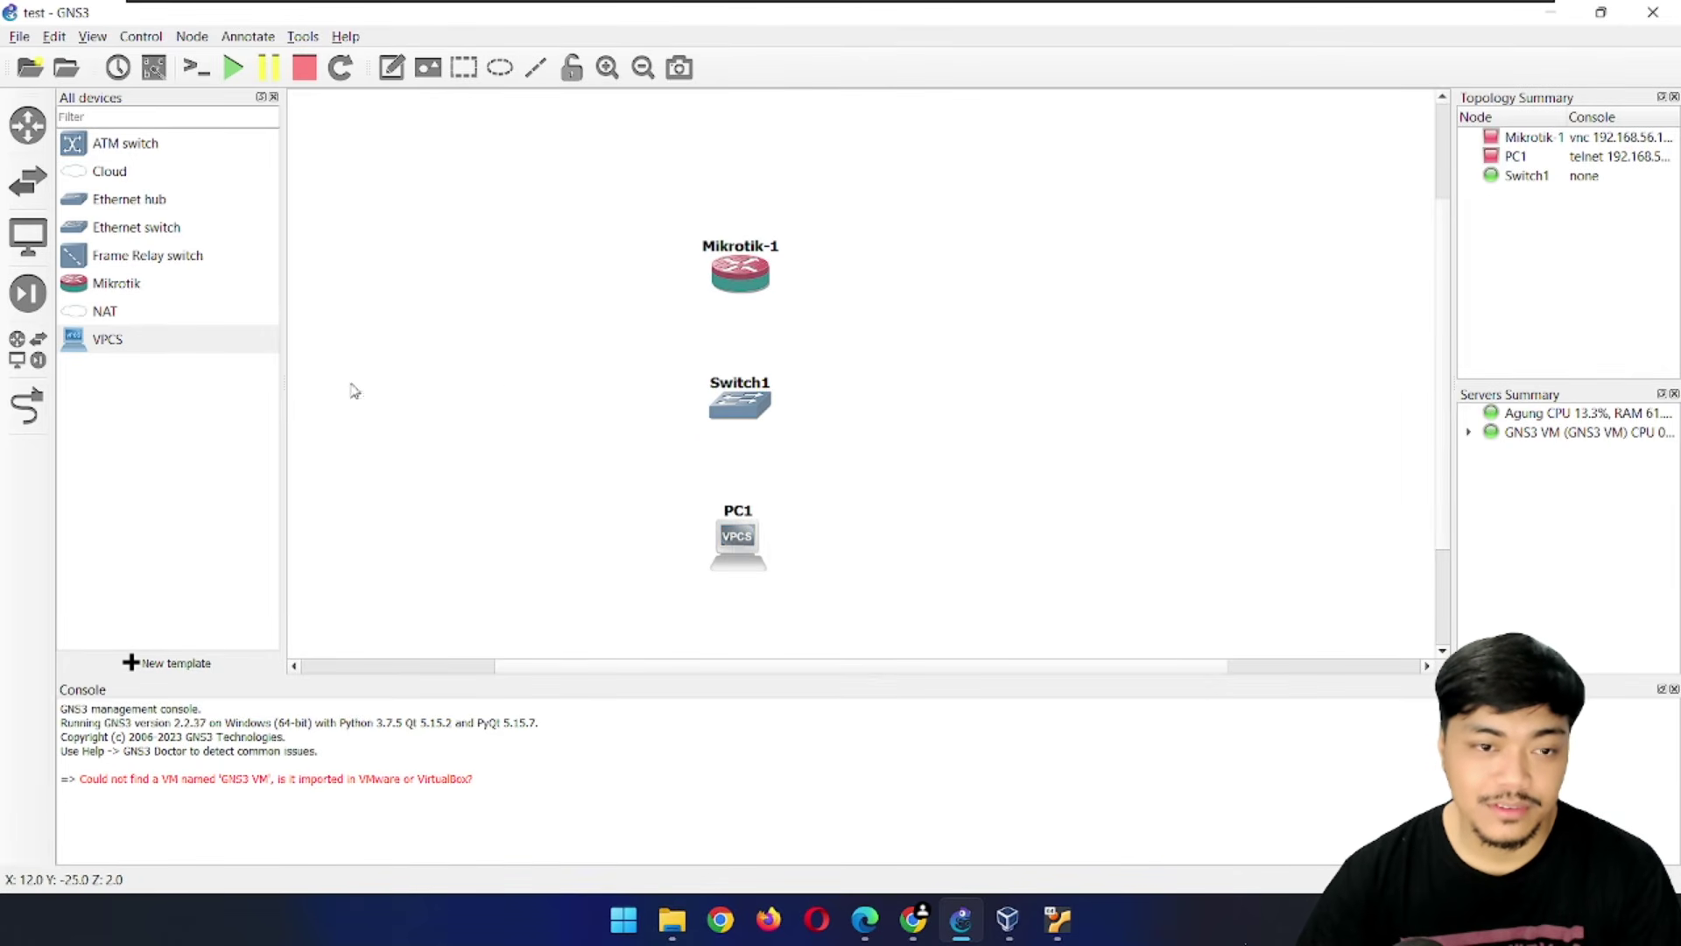
Link Mikrotik-1 Ethernet0 to Switch1, and a free Switch1 port to PC1 Ethernet0
{"action": "left_click", "coordinate": [28, 406]}
{"action": "left_click", "coordinate": [751, 279]}
{"action": "left_click", "coordinate": [773, 289]}
{"action": "left_click", "coordinate": [739, 401]}
{"action": "left_click", "coordinate": [775, 412]}
{"action": "left_click", "coordinate": [740, 412]}
{"action": "left_click", "coordinate": [788, 413]}
{"action": "left_click", "coordinate": [928, 478]}
{"action": "left_click", "coordinate": [732, 409]}
{"action": "left_click", "coordinate": [773, 418]}
{"action": "left_click", "coordinate": [737, 541]}
{"action": "left_click", "coordinate": [774, 549]}
{"action": "key", "text": "Escape"}
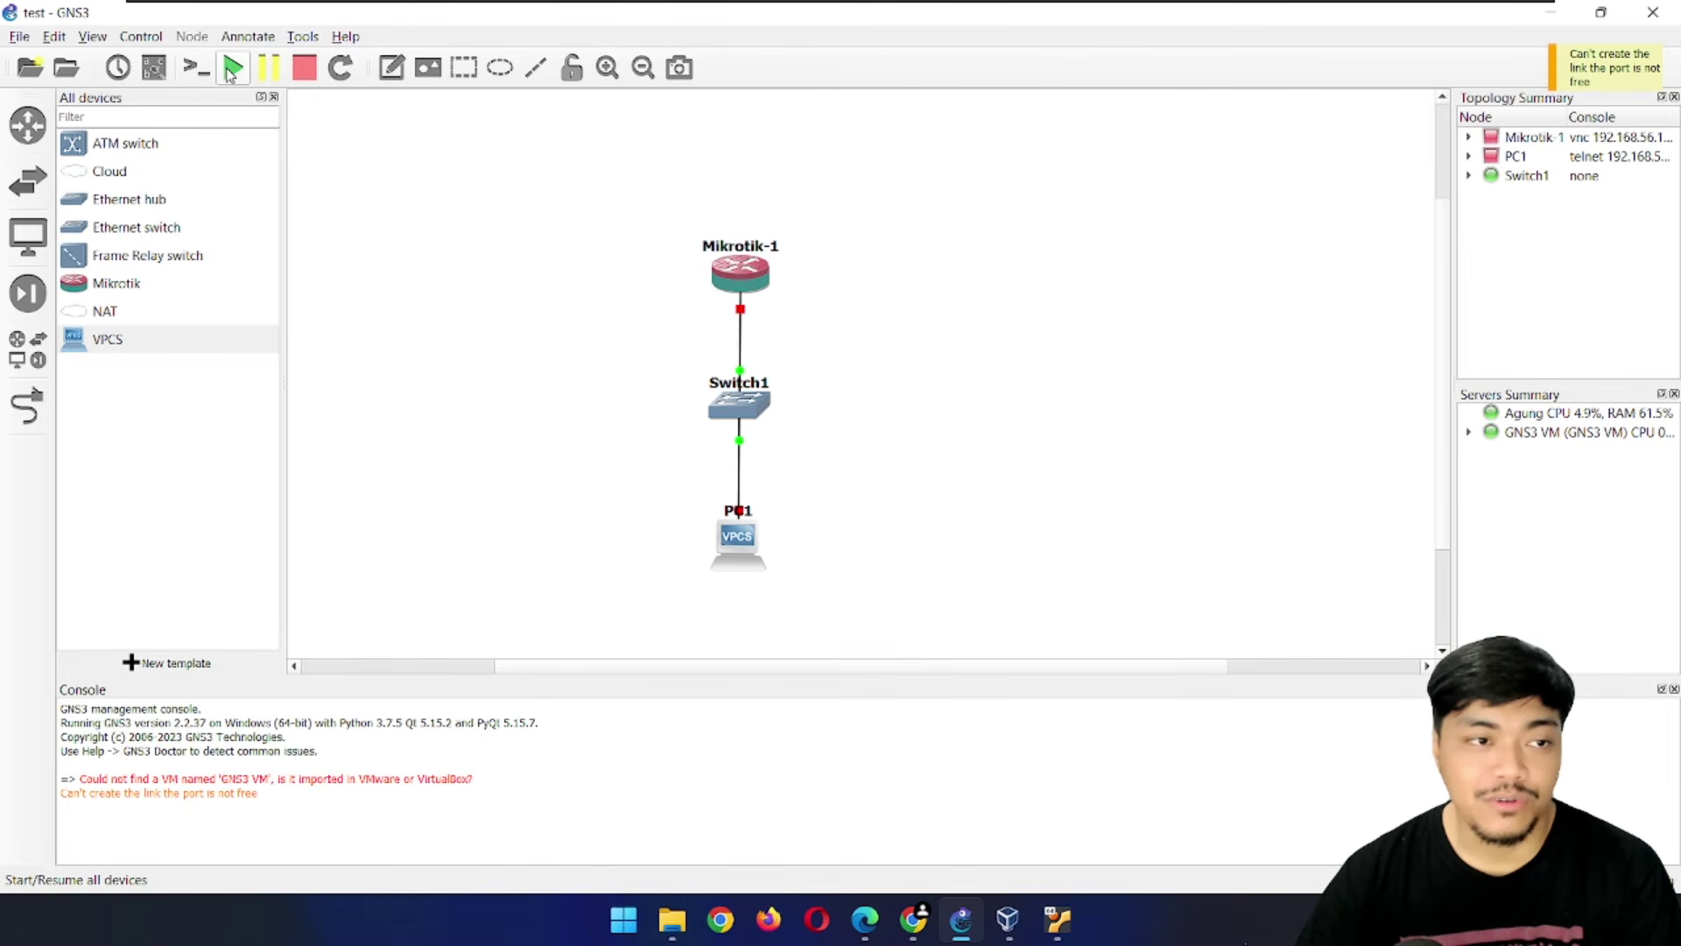
Start all three devices and open Mikrotik-1's VNC console
{"action": "left_click", "coordinate": [233, 68]}
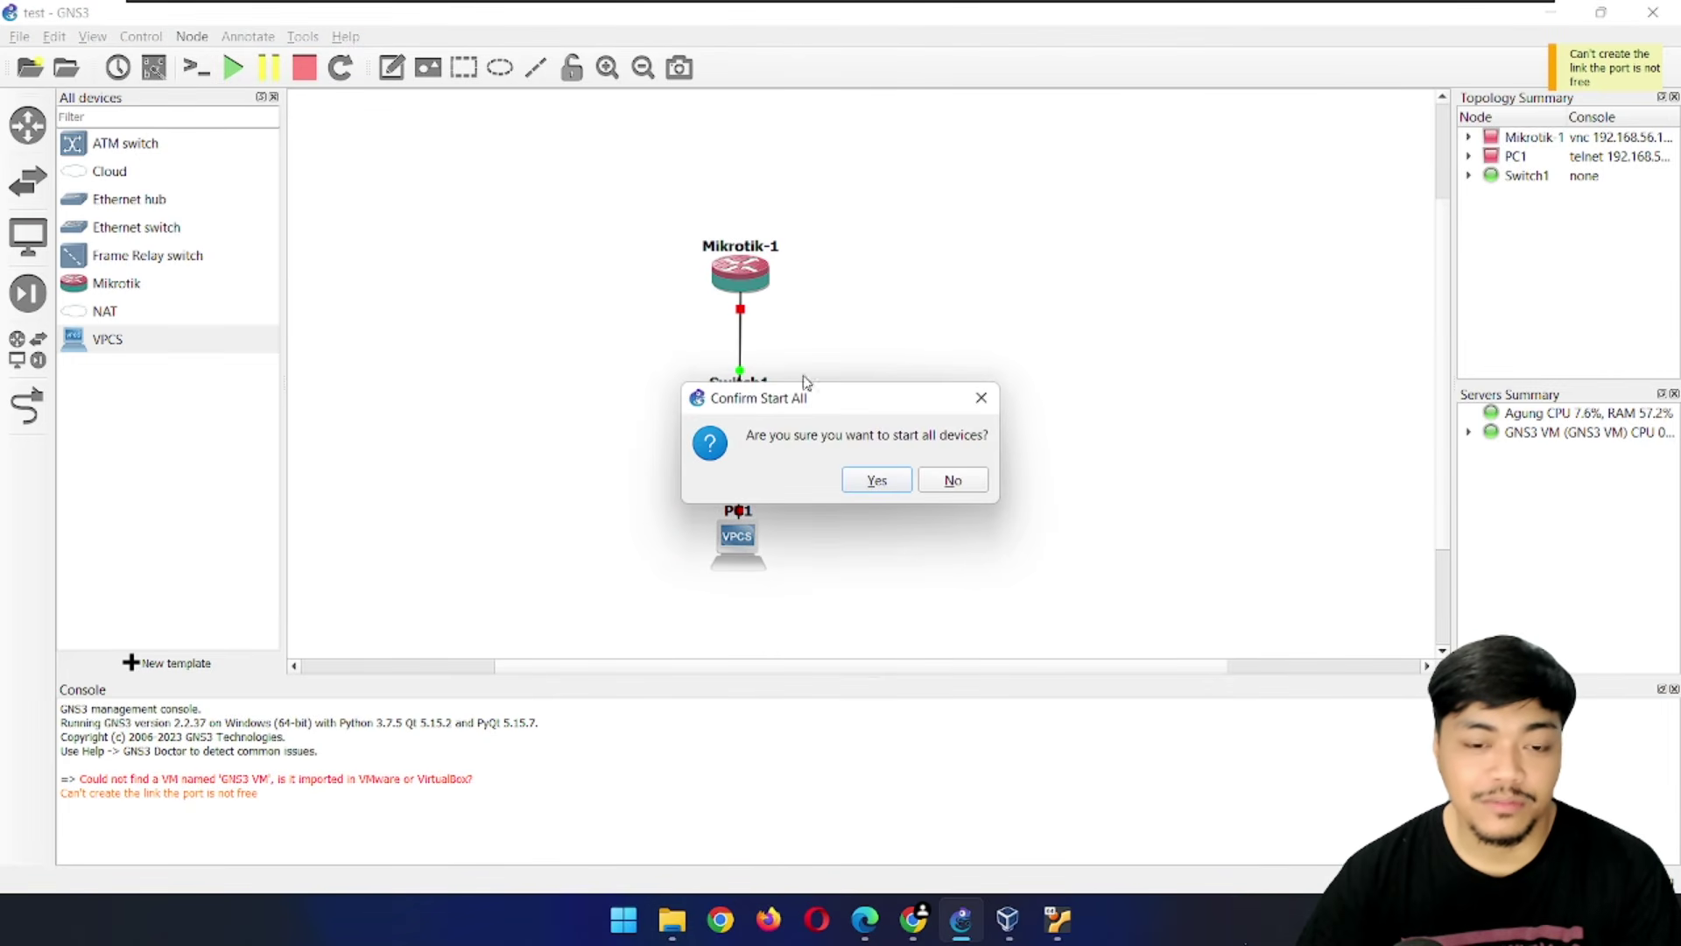
{"action": "left_click", "coordinate": [877, 481]}
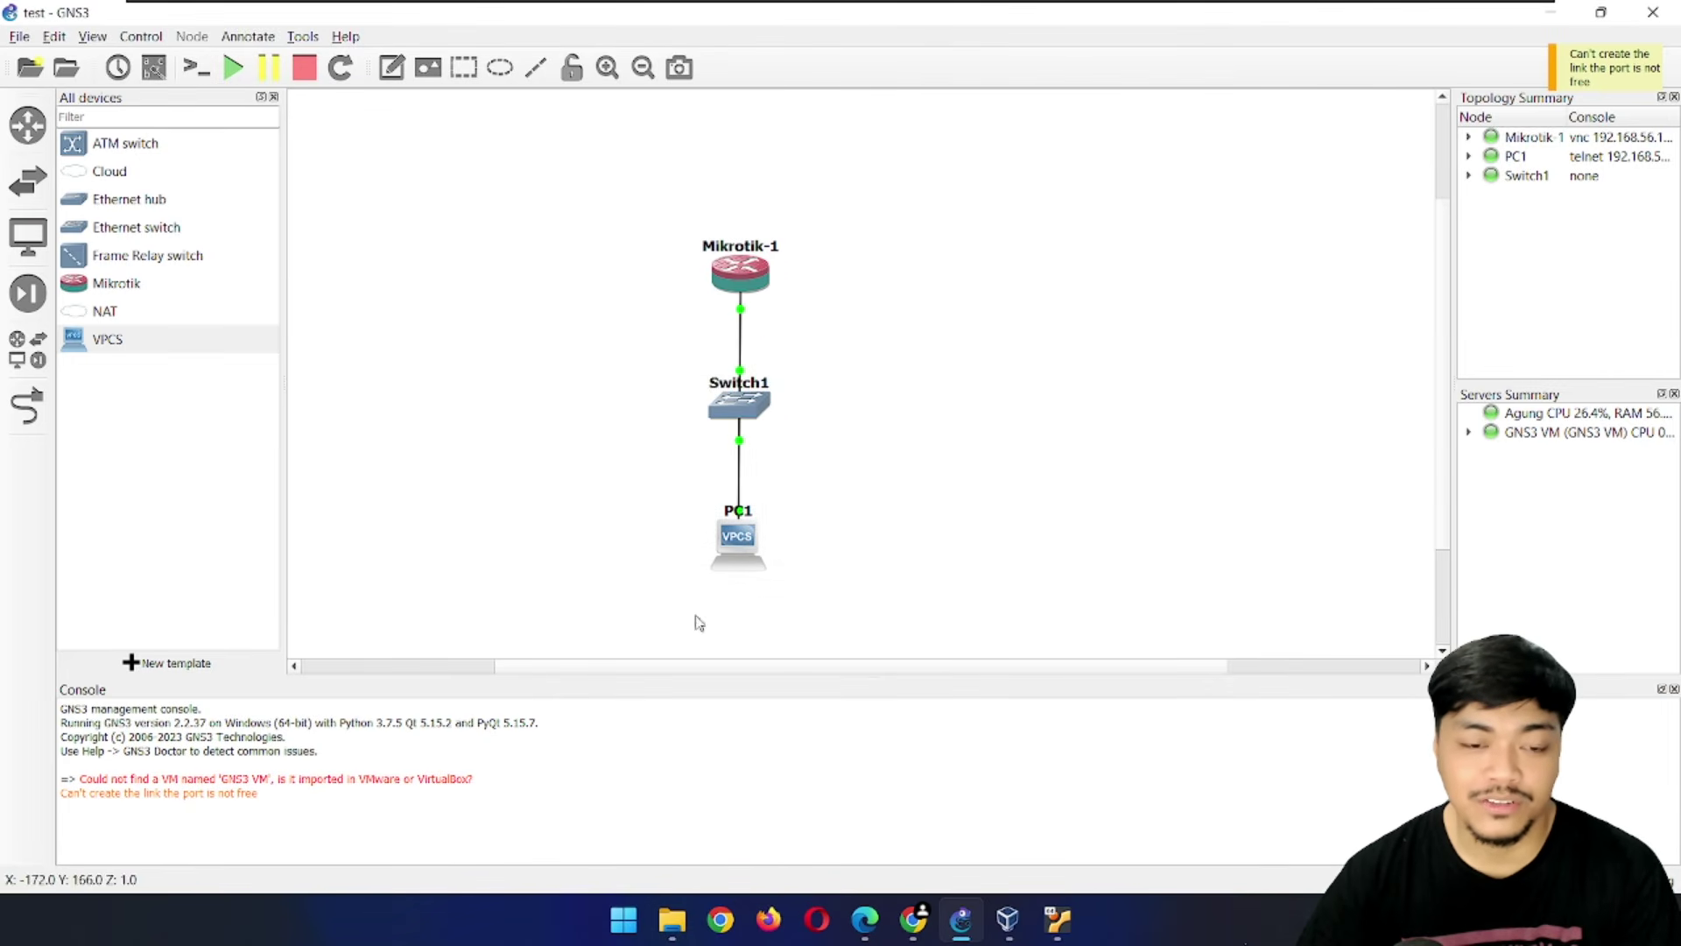
{"action": "right_click", "coordinate": [739, 273]}
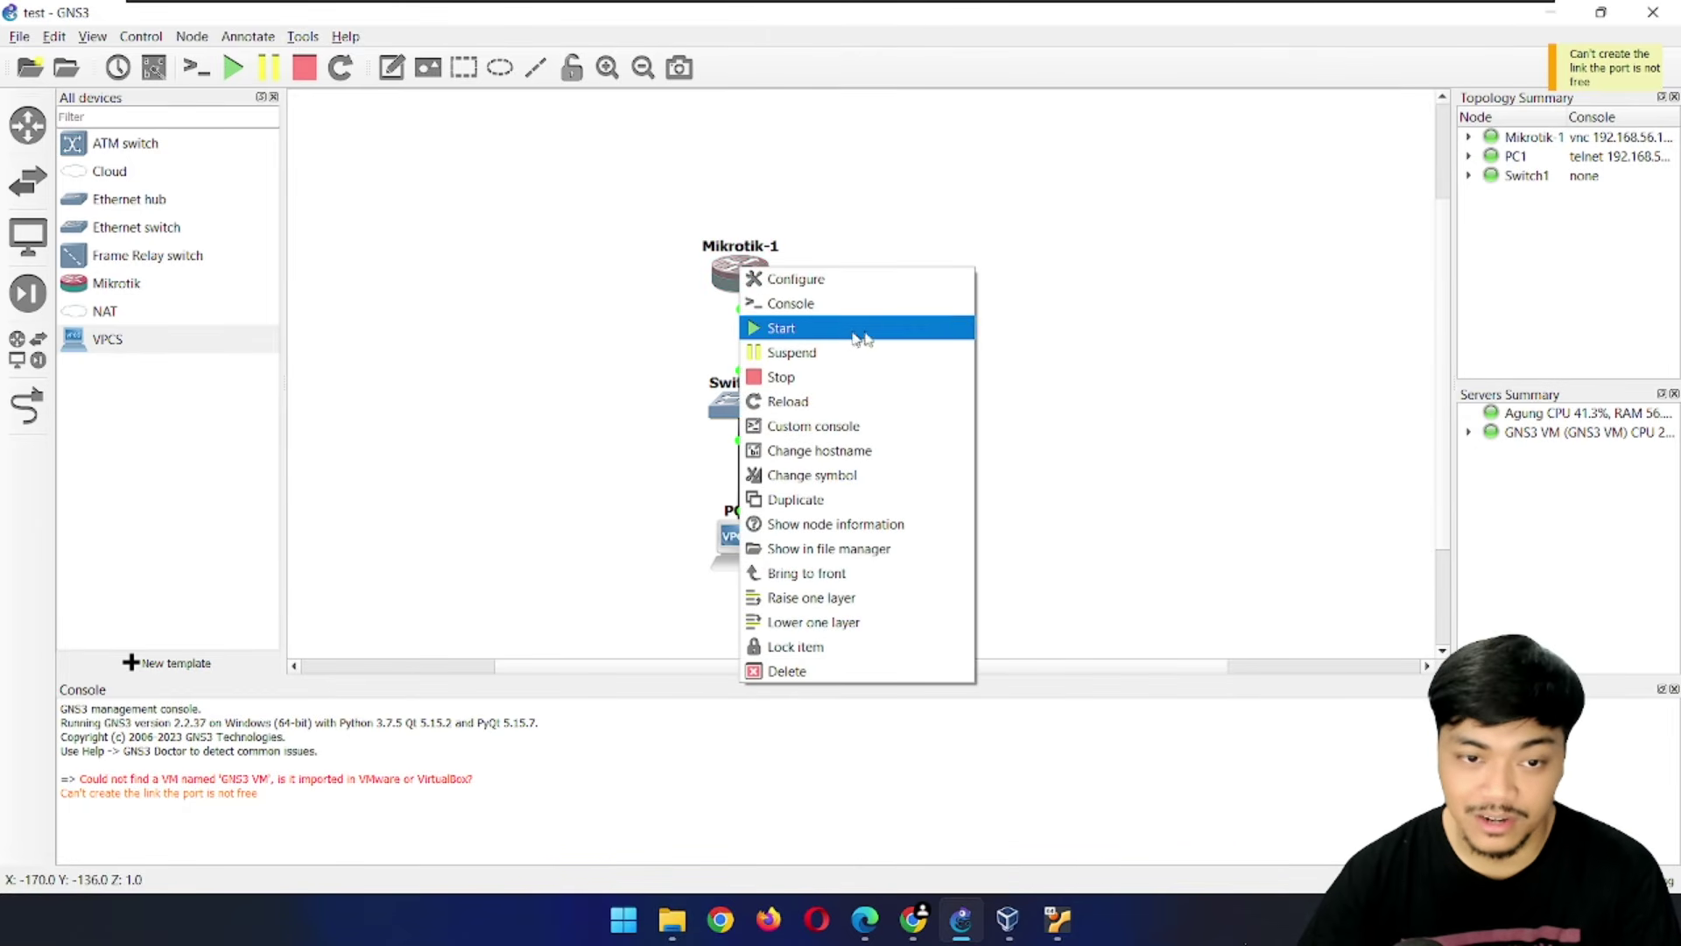
{"action": "left_click", "coordinate": [682, 289]}
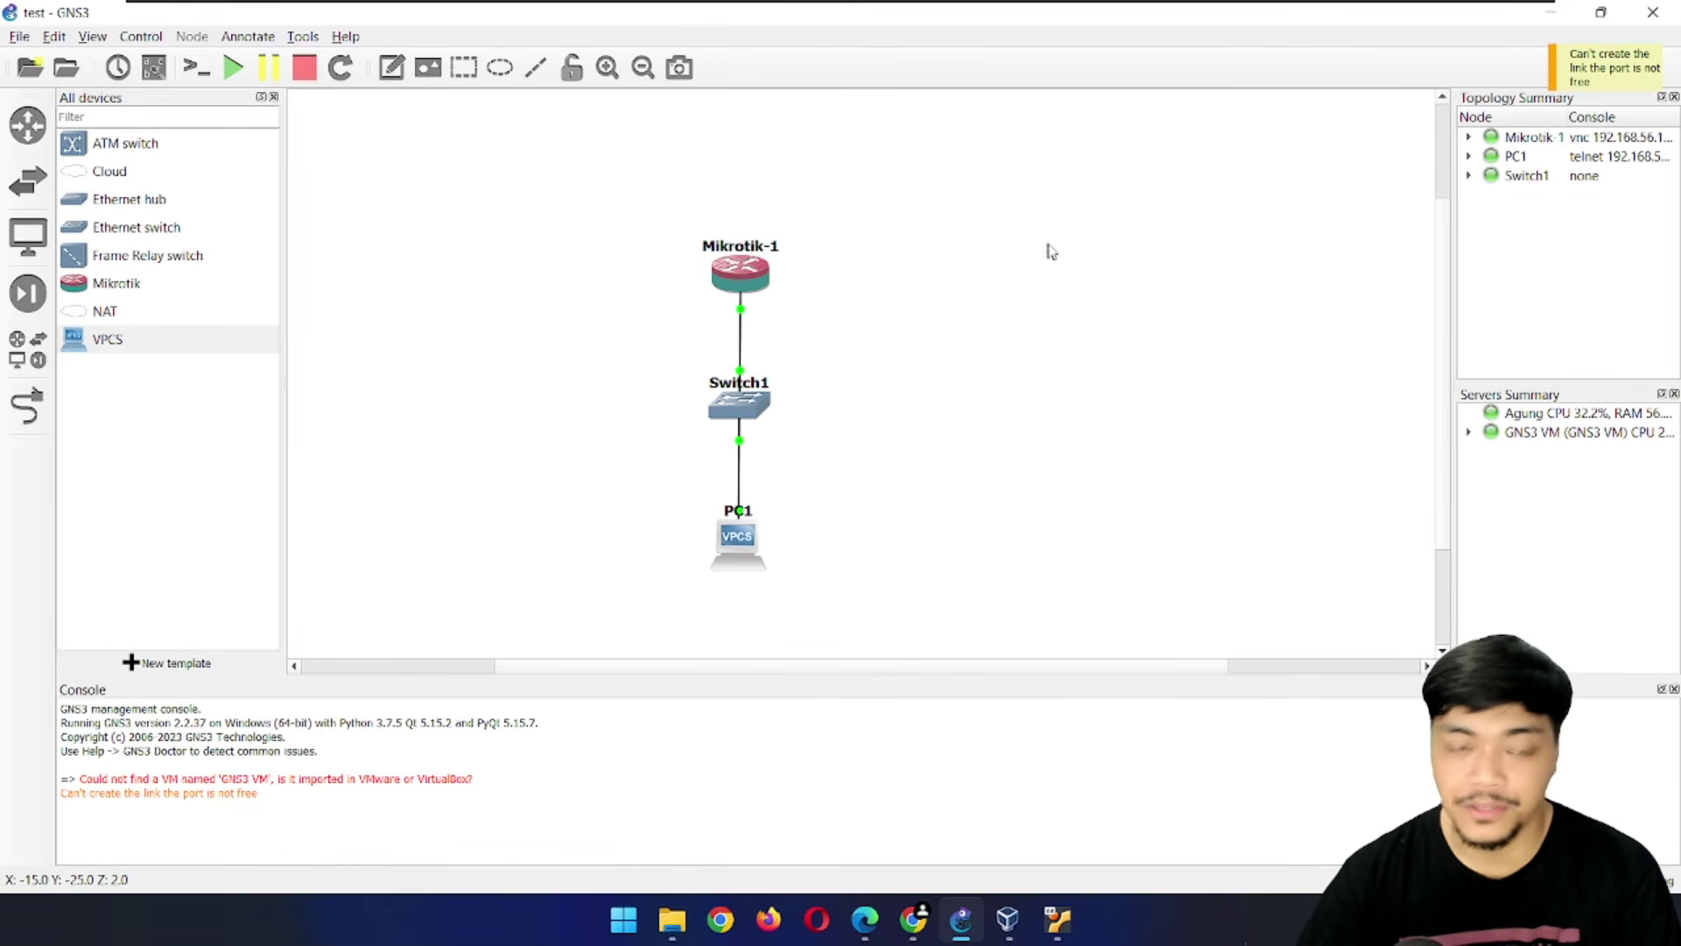
{"action": "double_click", "coordinate": [741, 269]}
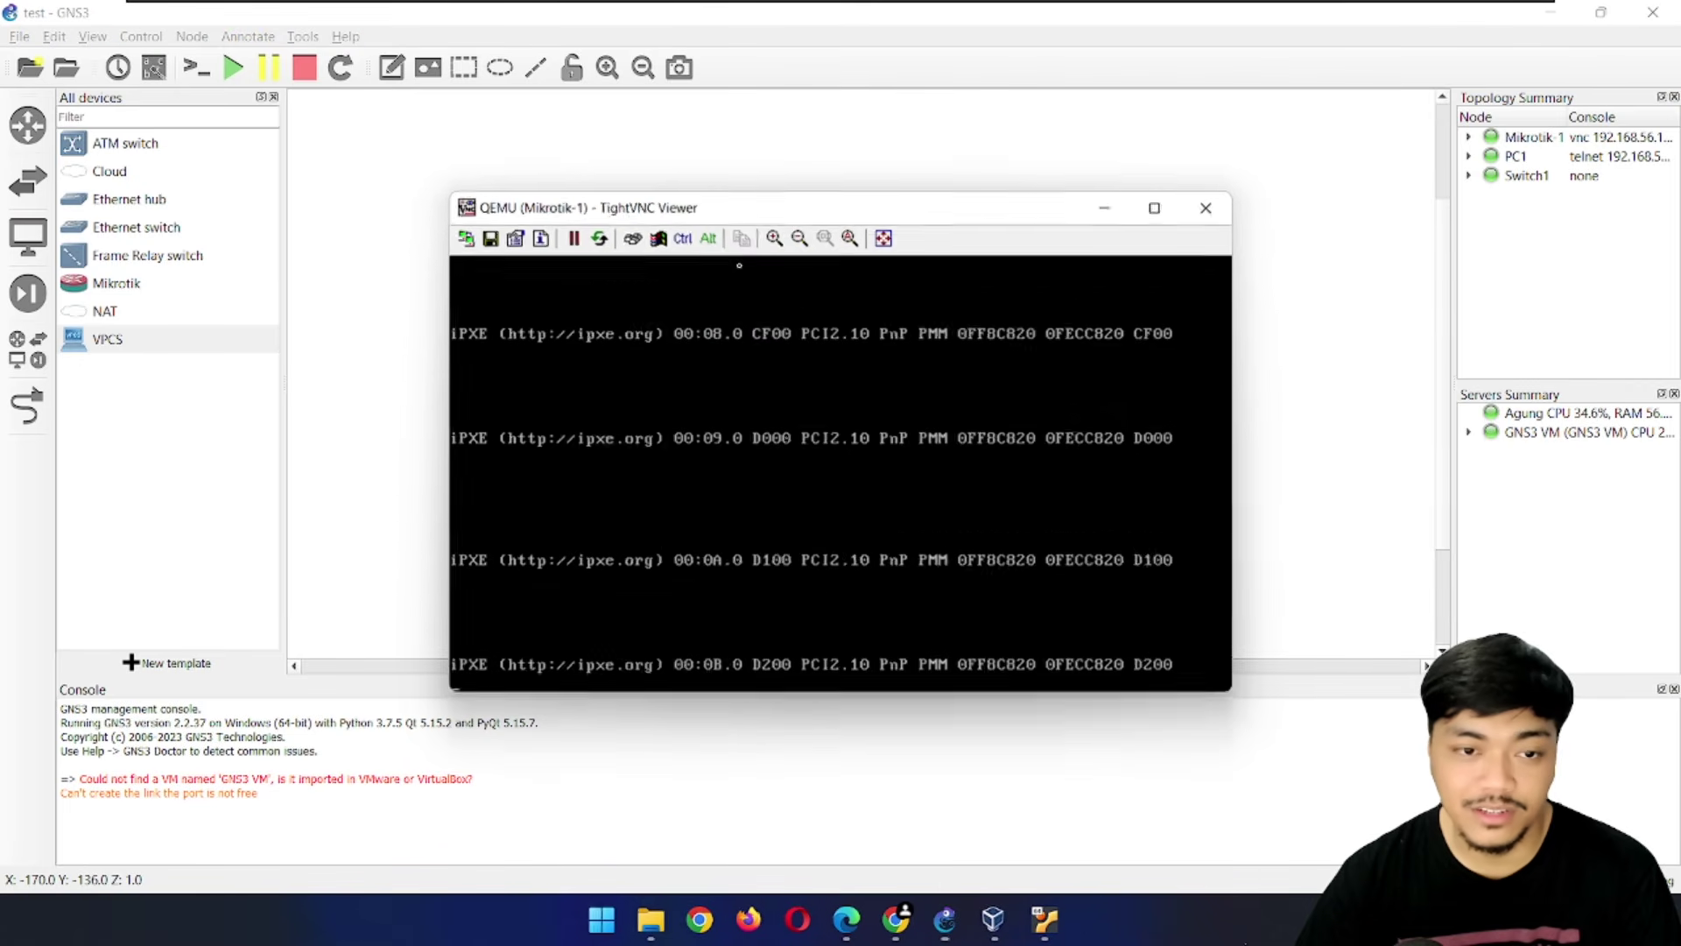
Bring Mikrotik-1's console back via the node's Console action after booting to the login prompt
{"action": "left_click_drag", "start_coordinate": [676, 210], "coordinate": [495, 135]}
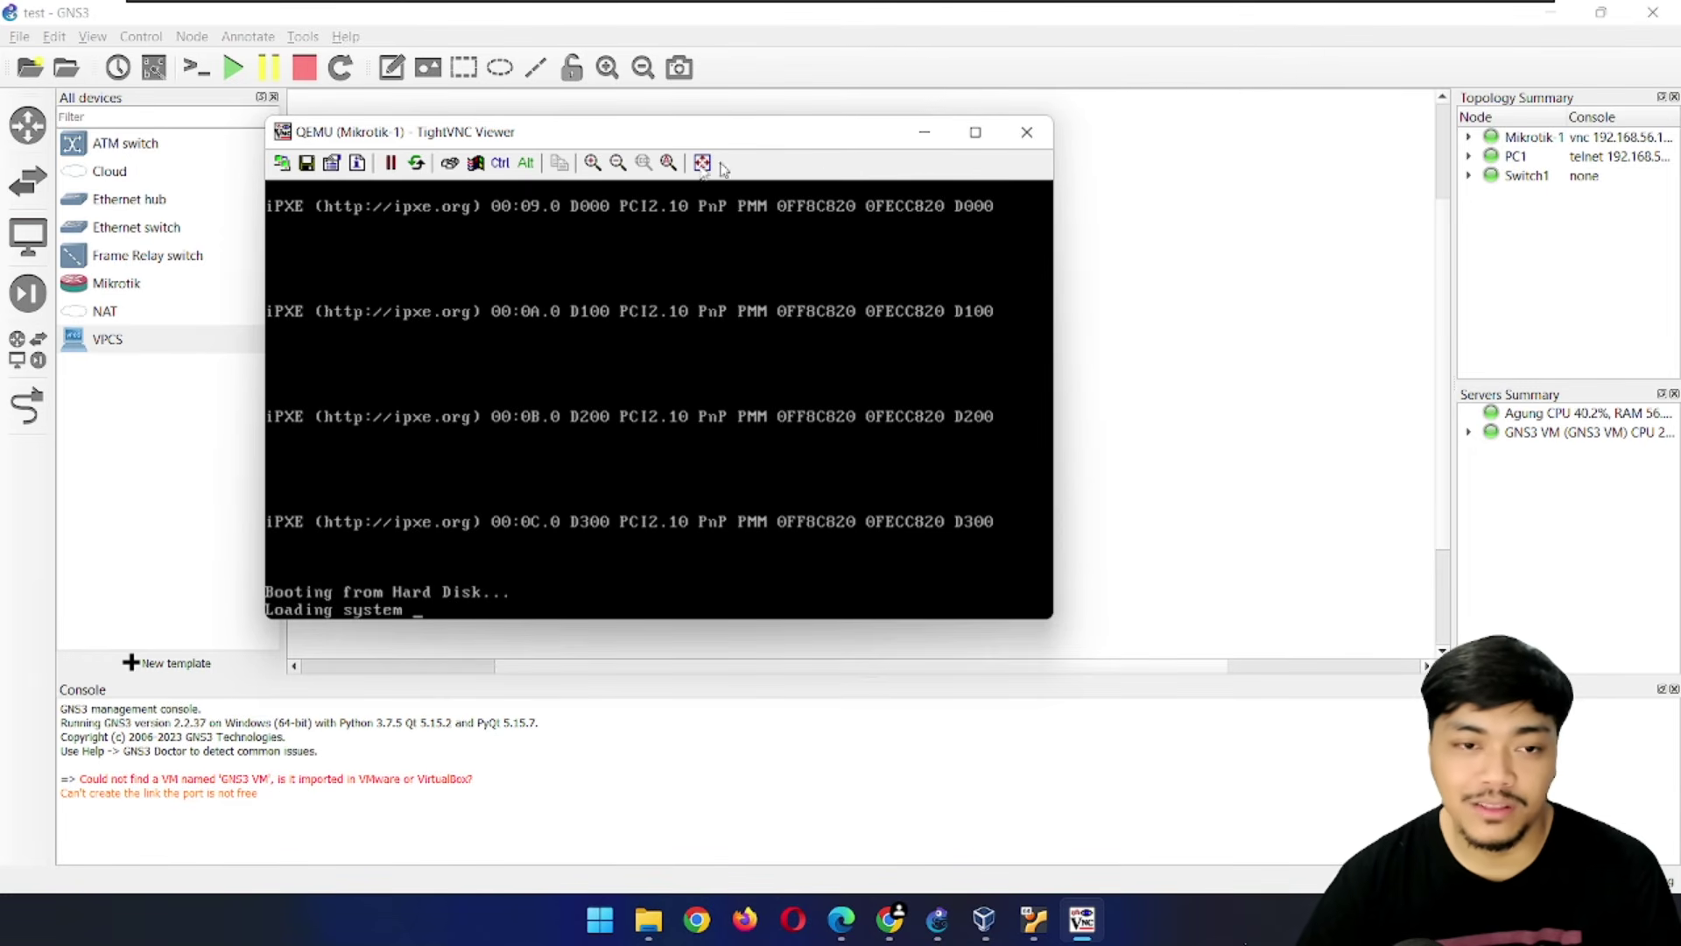
{"action": "left_click", "coordinate": [1199, 355]}
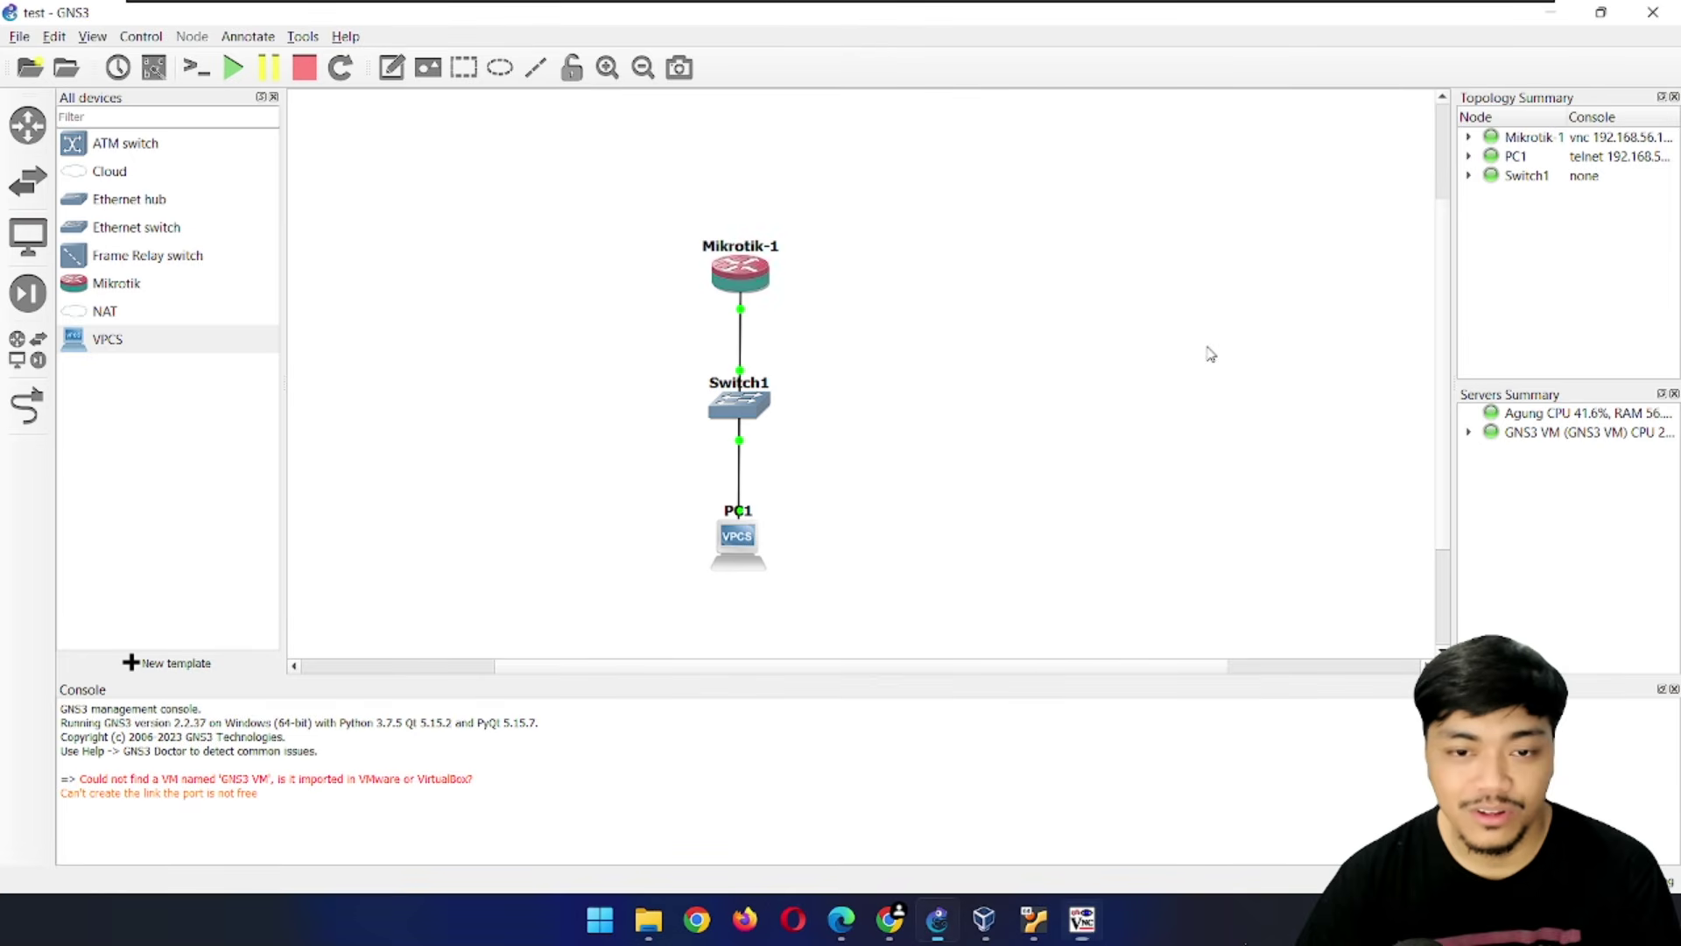
{"action": "right_click", "coordinate": [750, 253]}
{"action": "right_click", "coordinate": [731, 276]}
{"action": "left_click", "coordinate": [795, 317]}
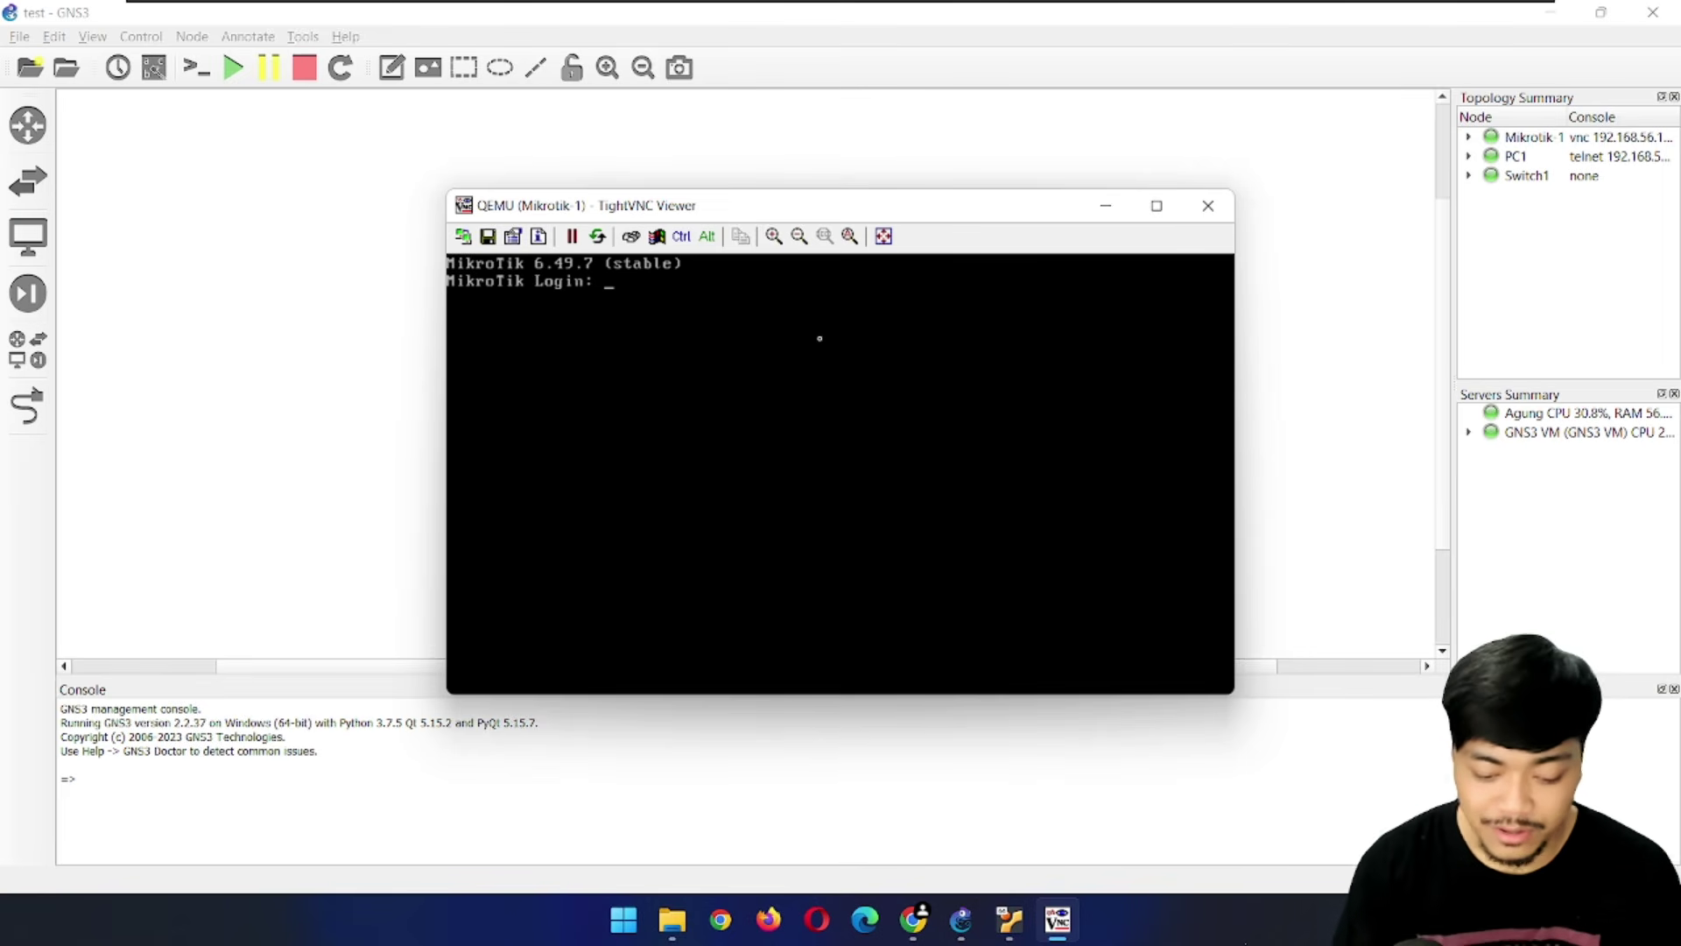
Log in as admin with a blank password and answer n to decline the licence
{"action": "type", "text": "min"}
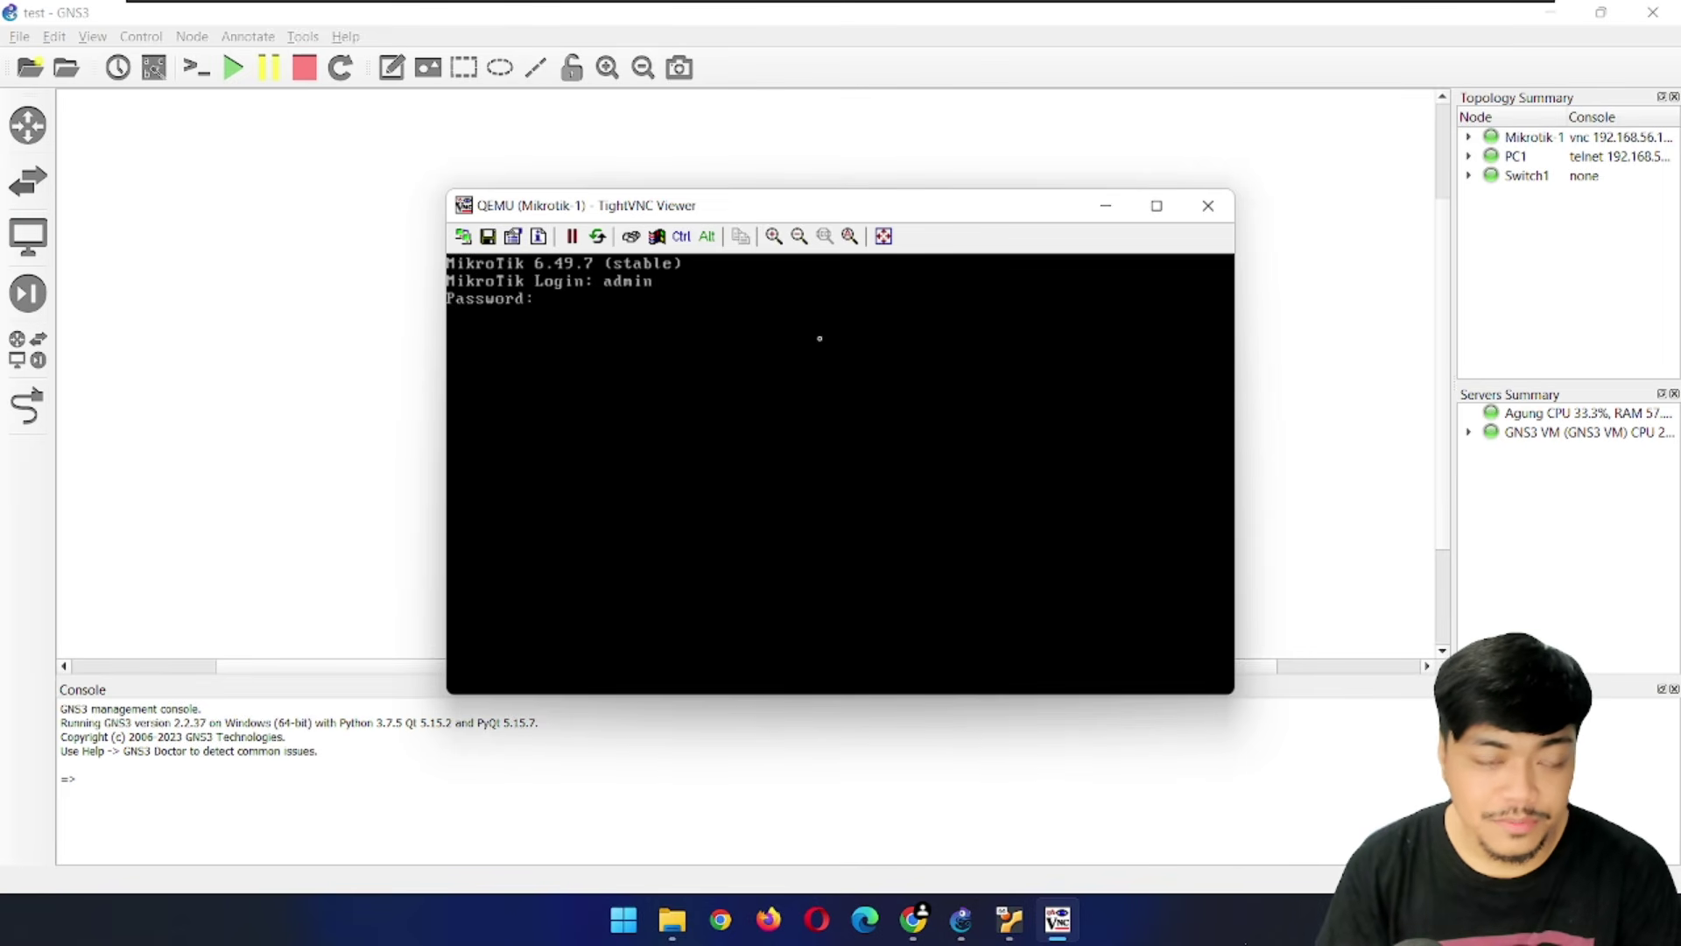
{"action": "key", "text": "Return"}
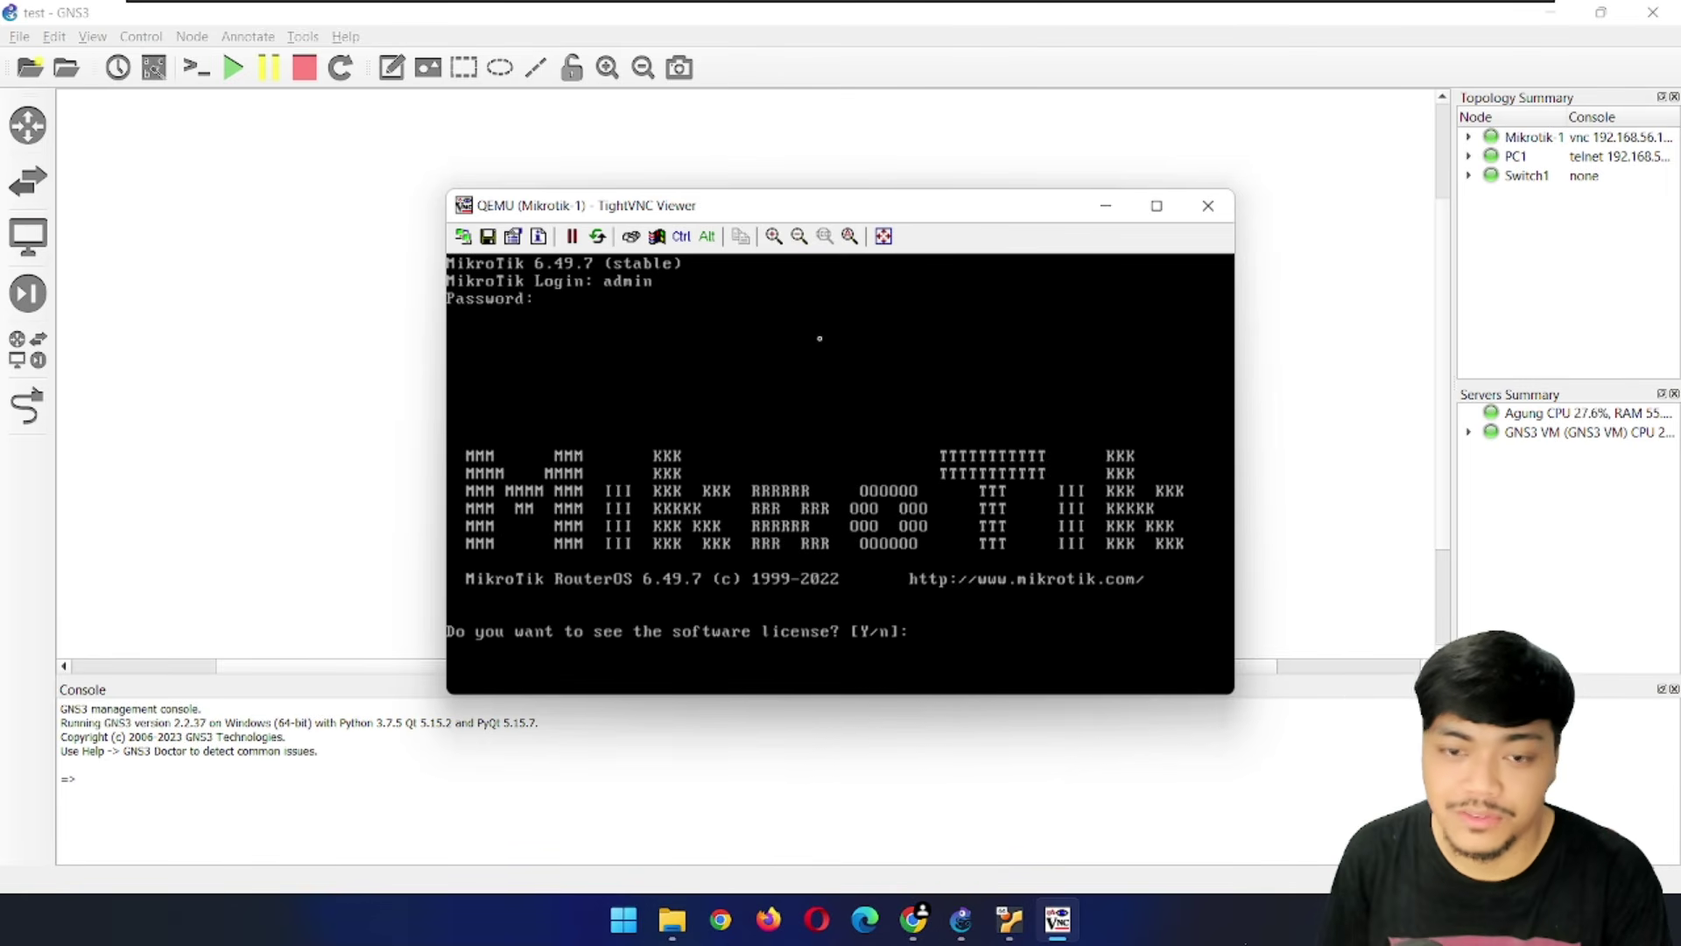
{"action": "type", "text": "n"}
{"action": "key", "text": "Return"}
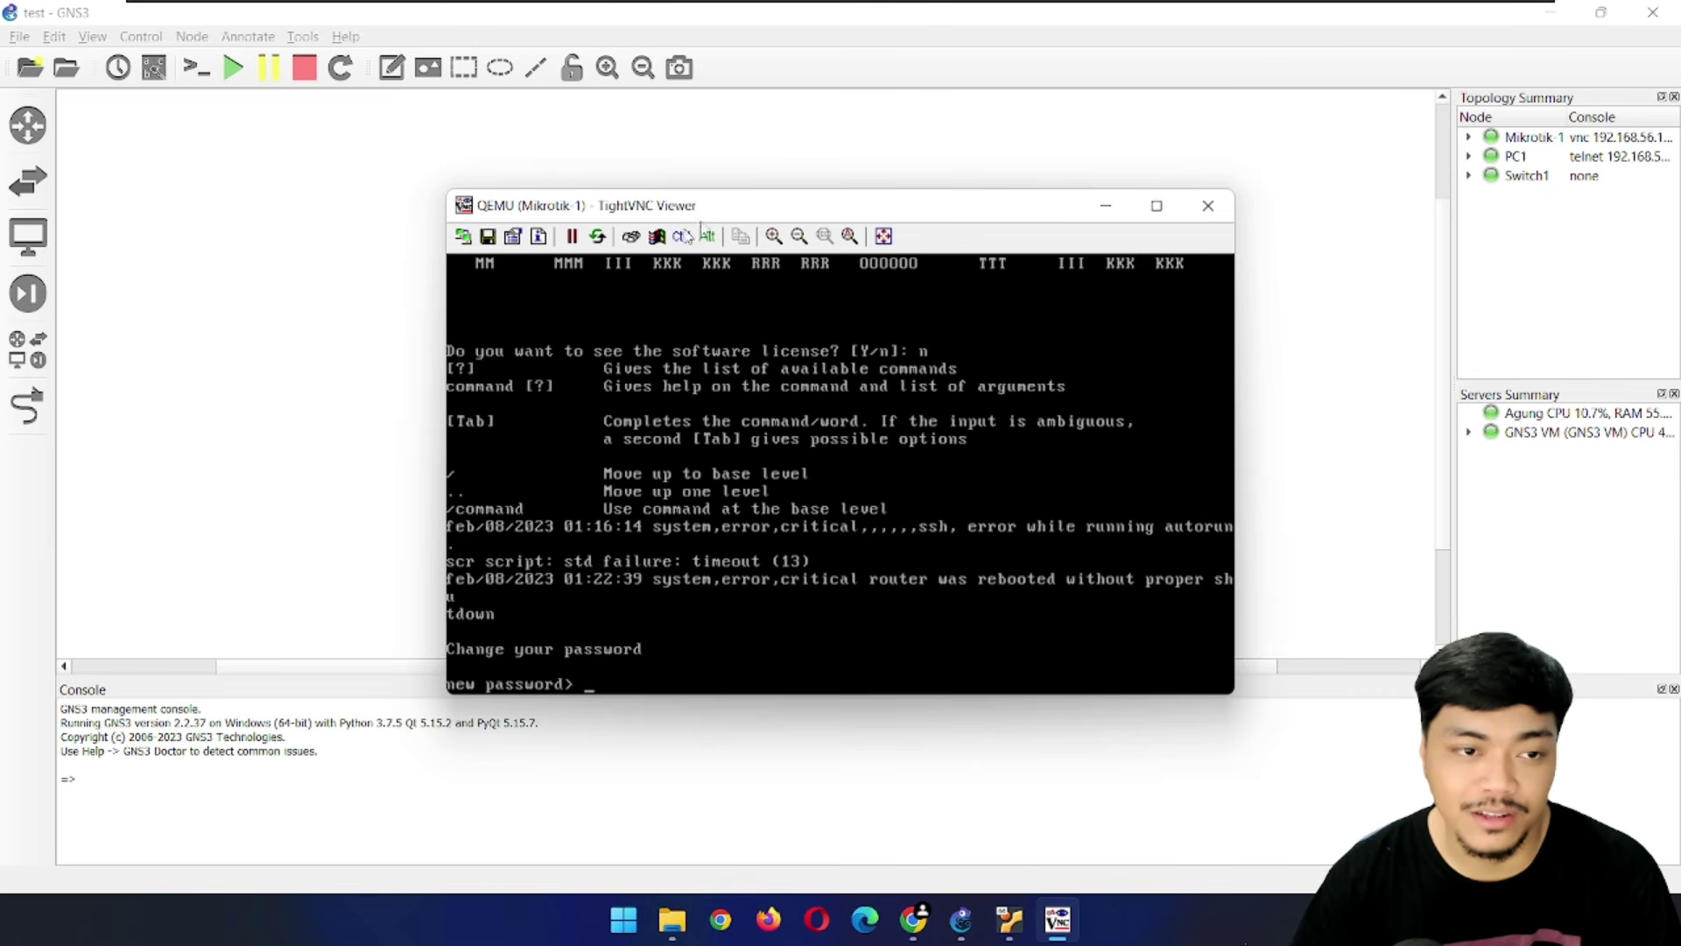
{"action": "mouse_move", "coordinate": [729, 212]}
{"action": "left_mouse_down"}
{"action": "mouse_move", "coordinate": [696, 372]}
{"action": "mouse_move", "coordinate": [713, 247]}
{"action": "mouse_move", "coordinate": [742, 197]}
{"action": "mouse_move", "coordinate": [732, 210]}
{"action": "left_mouse_up"}
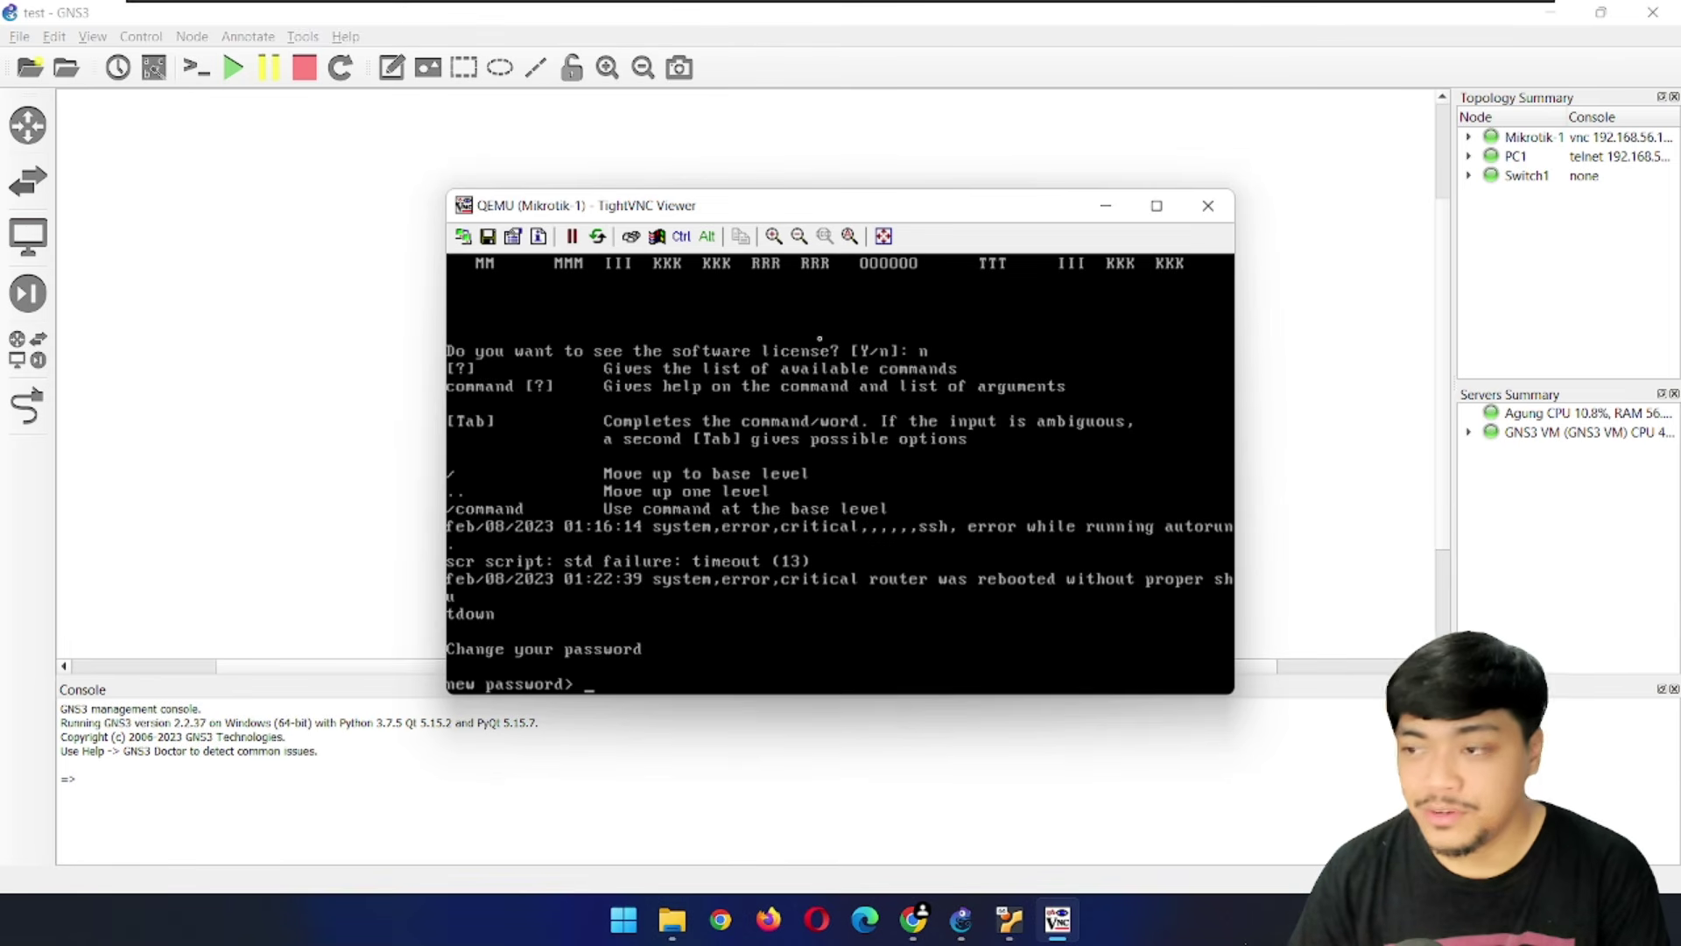